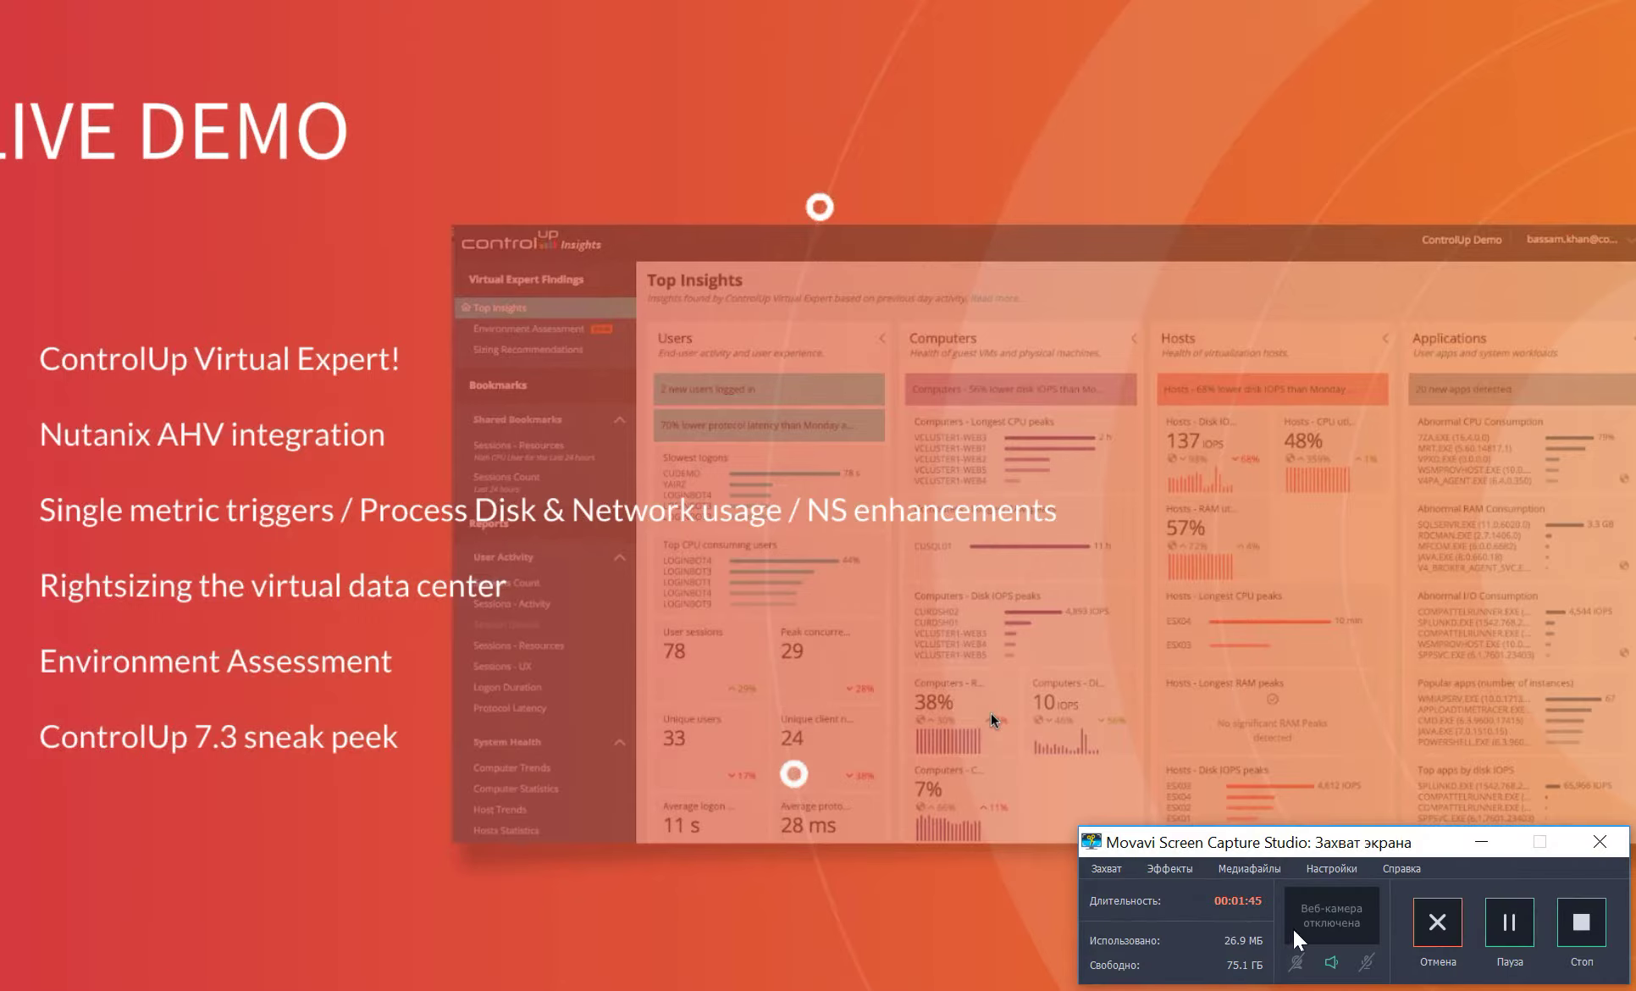
{"action": "left_click", "coordinate": [1480, 844]}
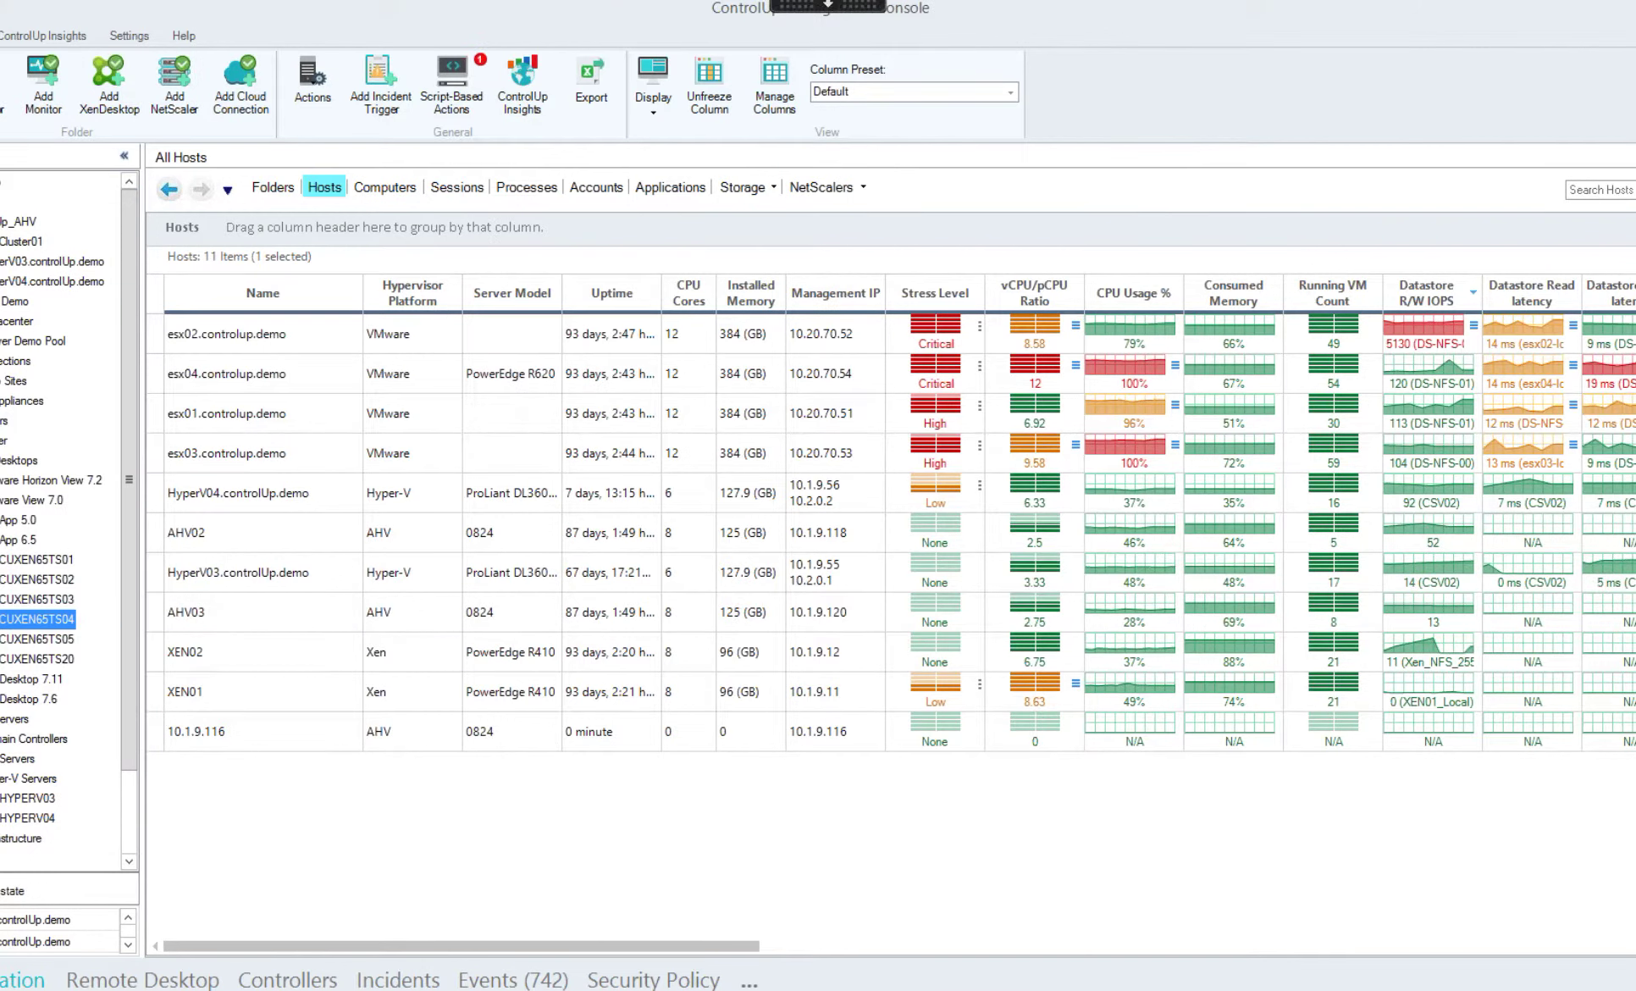
- Collapse the App 6.5 folder in the organization tree
{"action": "key", "text": "Left"}
{"action": "key", "text": "Left"}
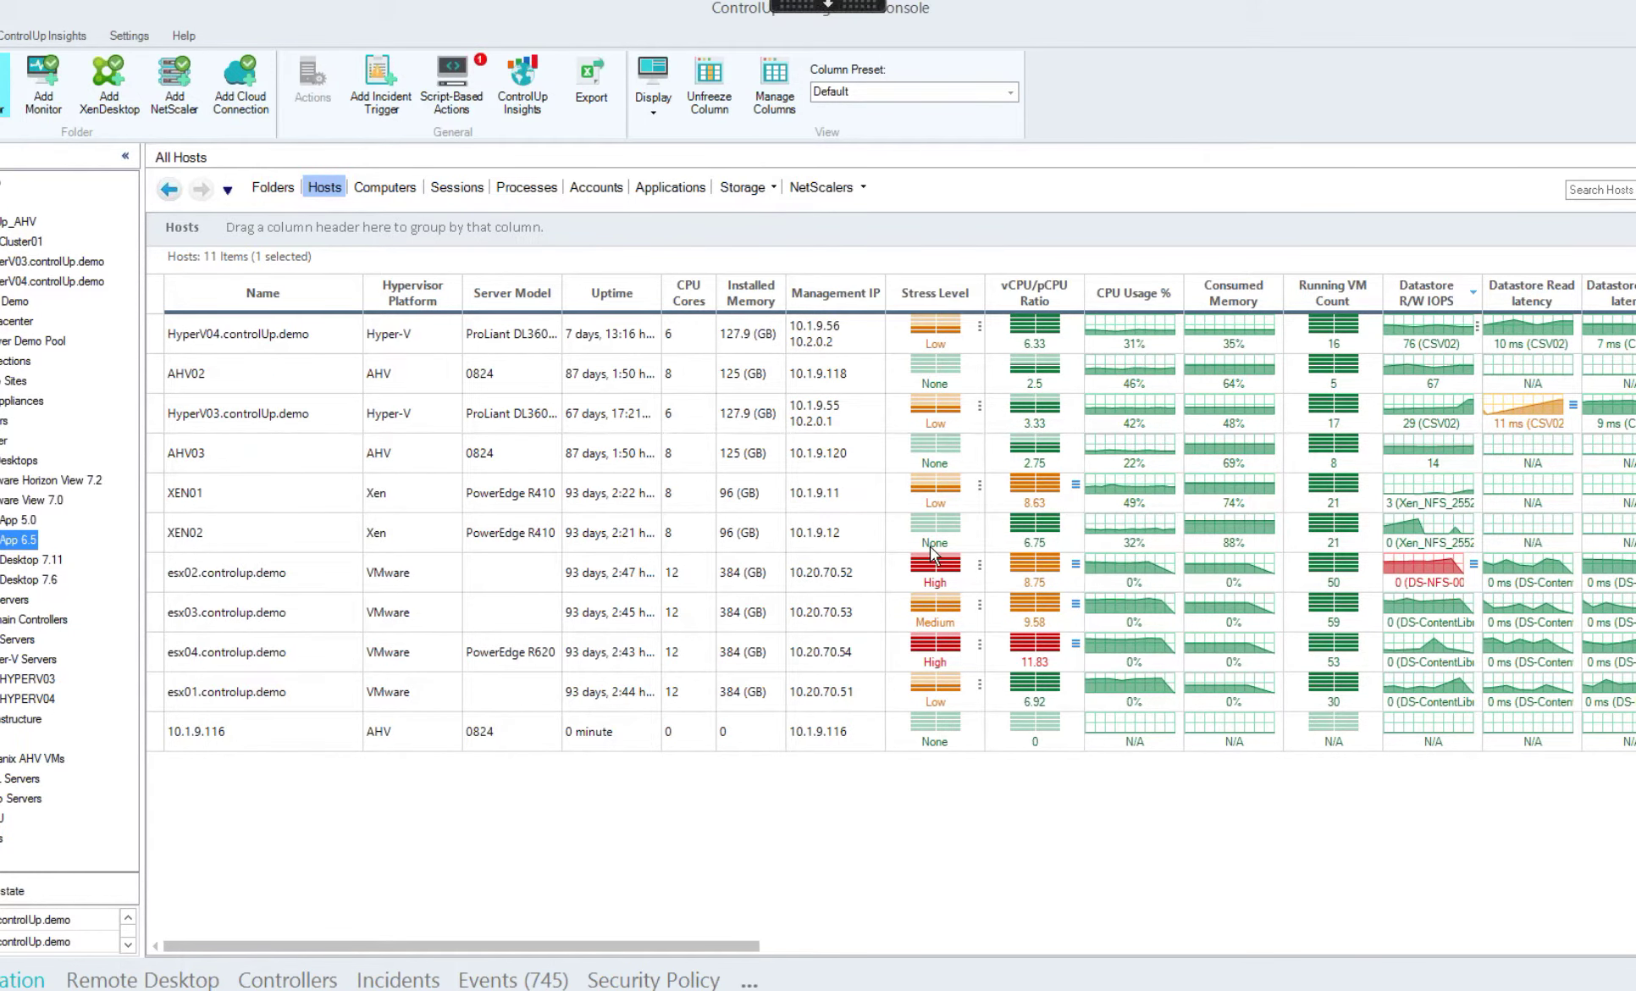
- Check which hypervisor types are available for a new hypervisor connection, and discard the connection
{"action": "left_click", "coordinate": [1050, 450]}
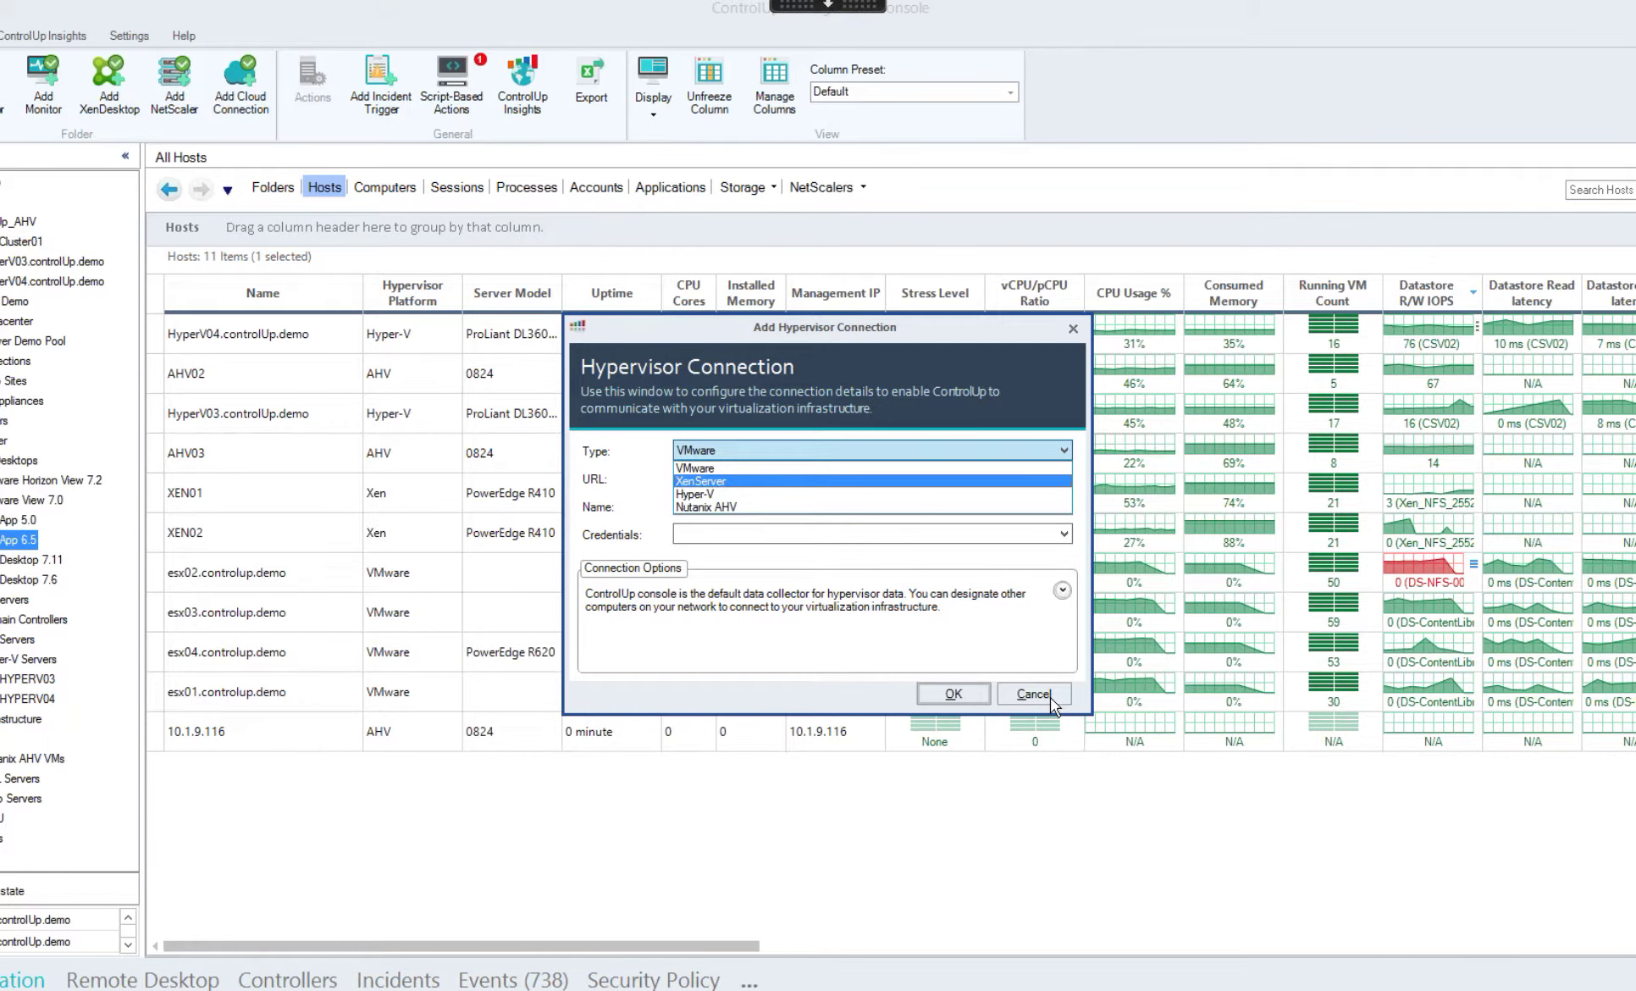
{"action": "left_click", "coordinate": [1112, 736]}
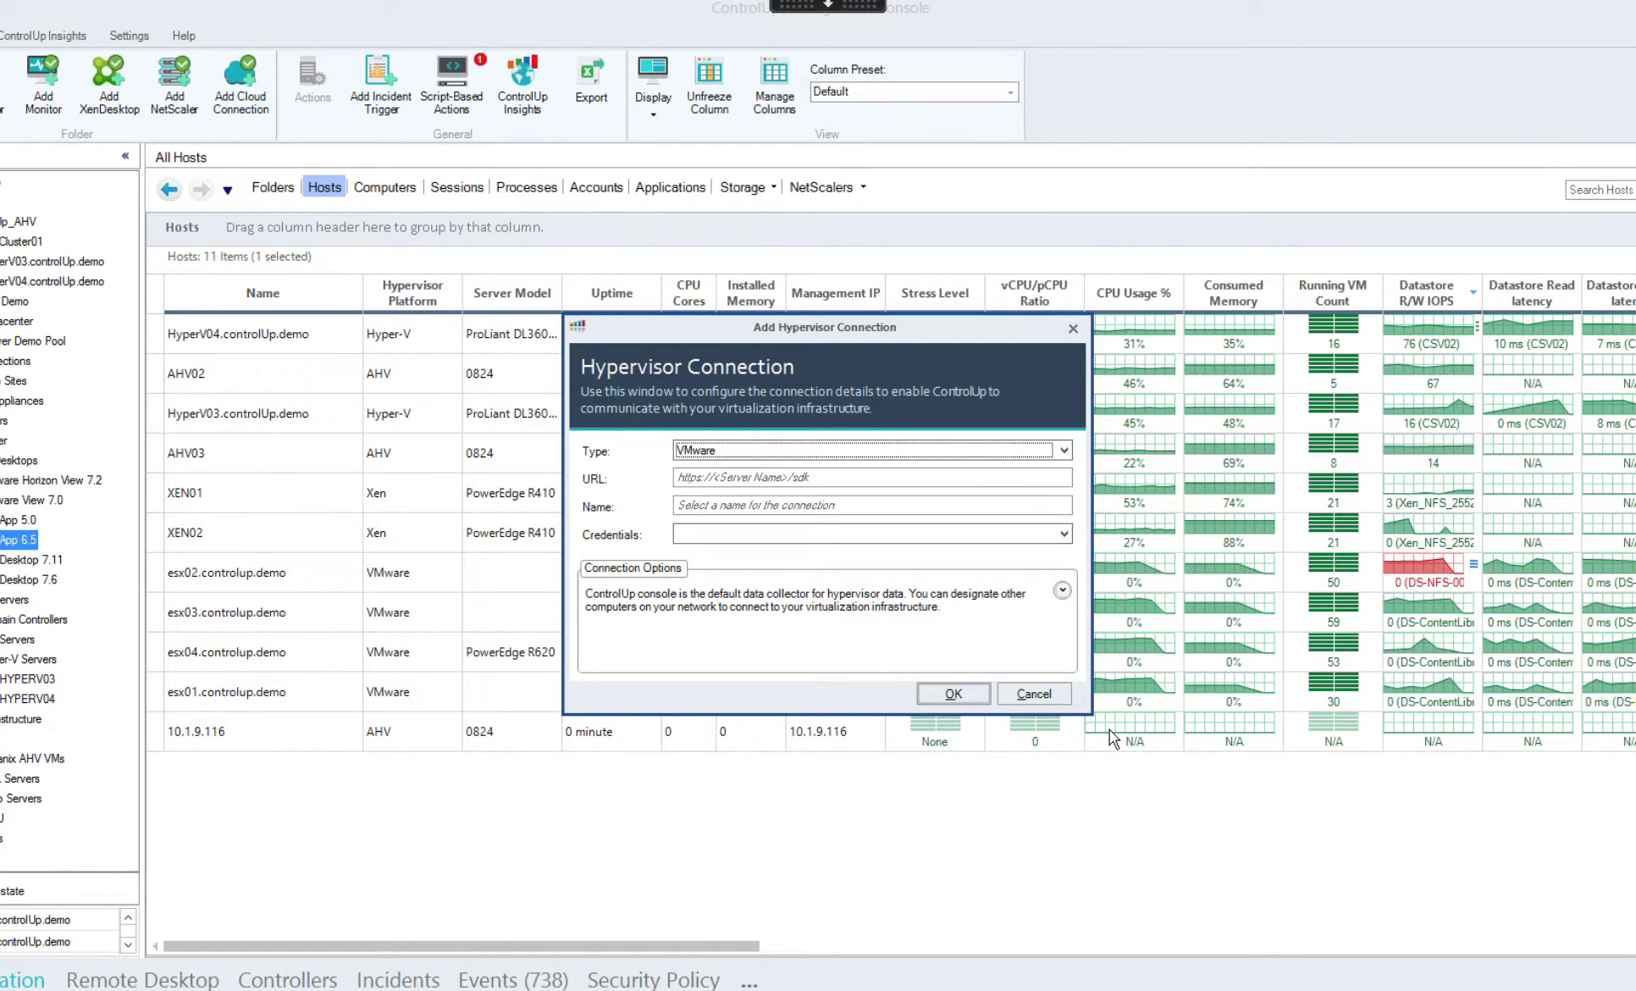
{"action": "left_click", "coordinate": [1034, 694]}
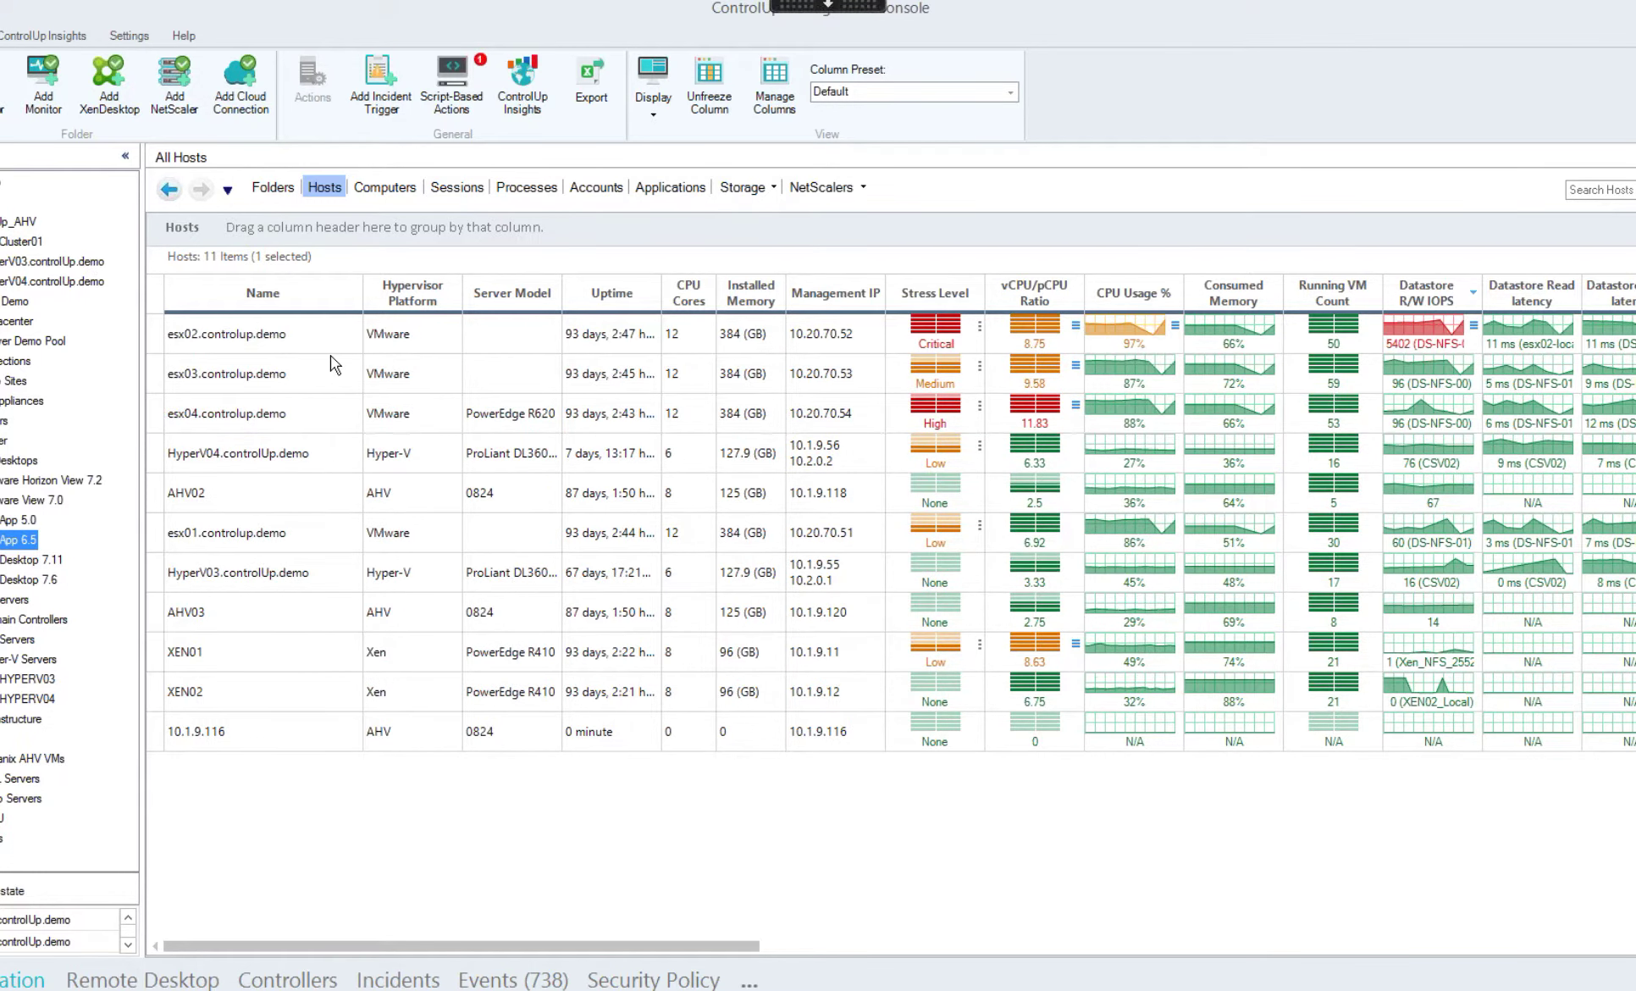
- Show all computers and review the URL and credentials in the vCenter Demo connection settings, closing them without changes
{"action": "left_click", "coordinate": [392, 185]}
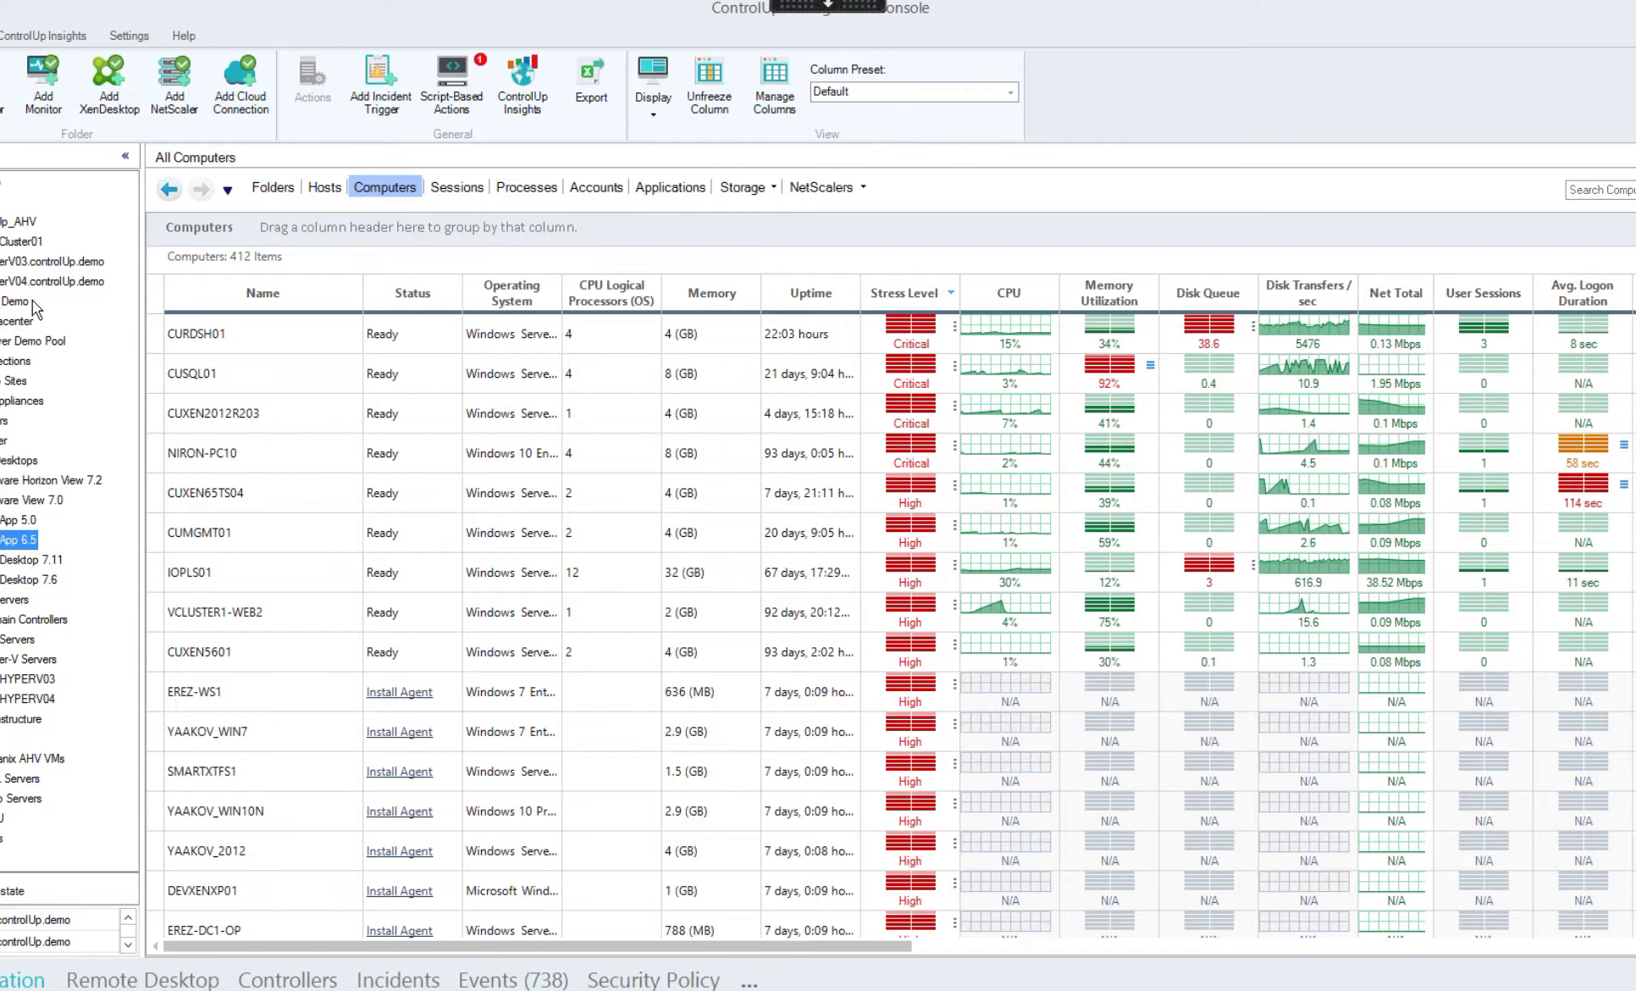
{"action": "right_click", "coordinate": [7, 303]}
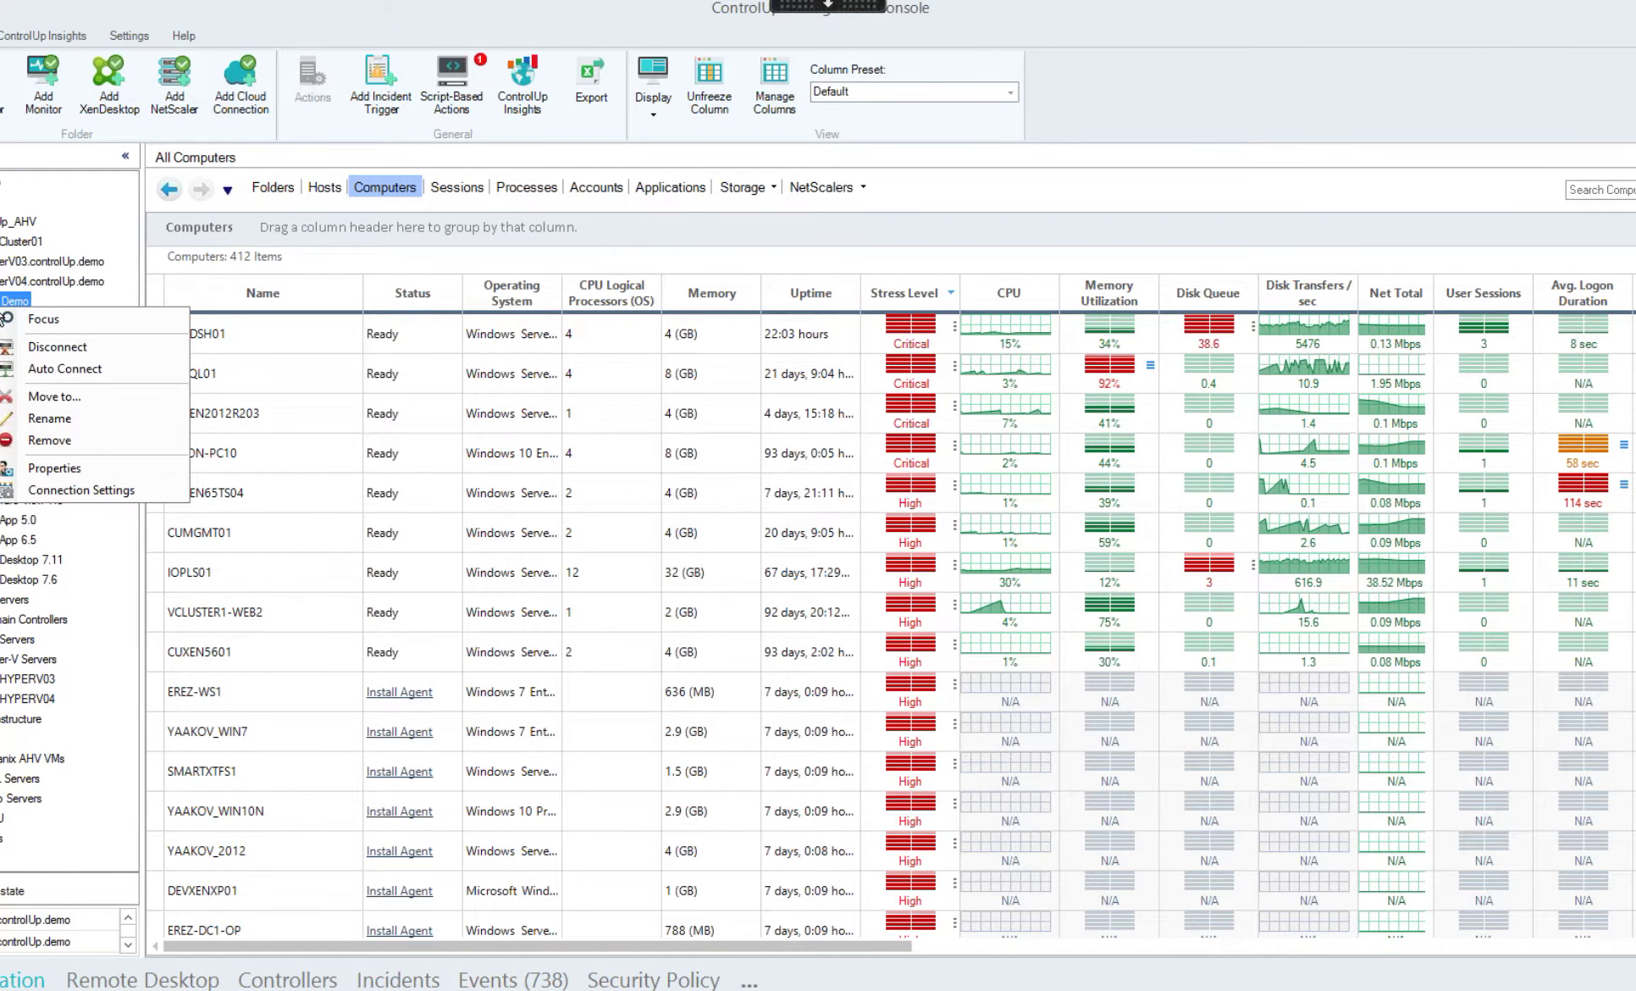
{"action": "left_click", "coordinate": [134, 486]}
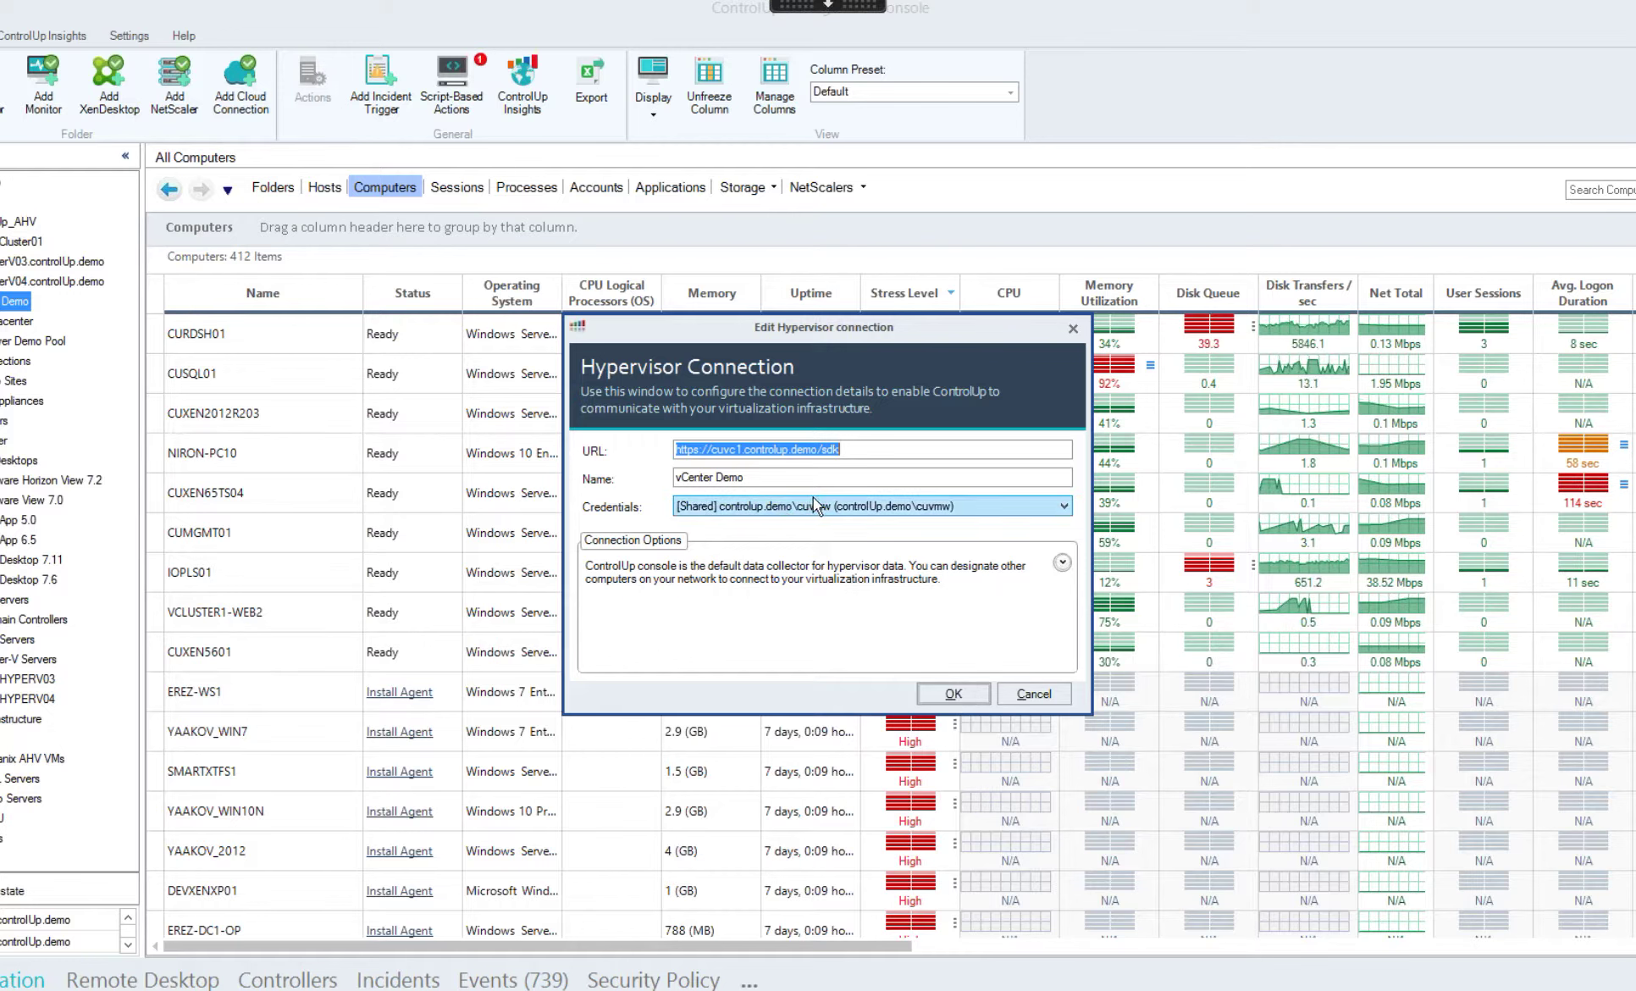
{"action": "left_click", "coordinate": [899, 451]}
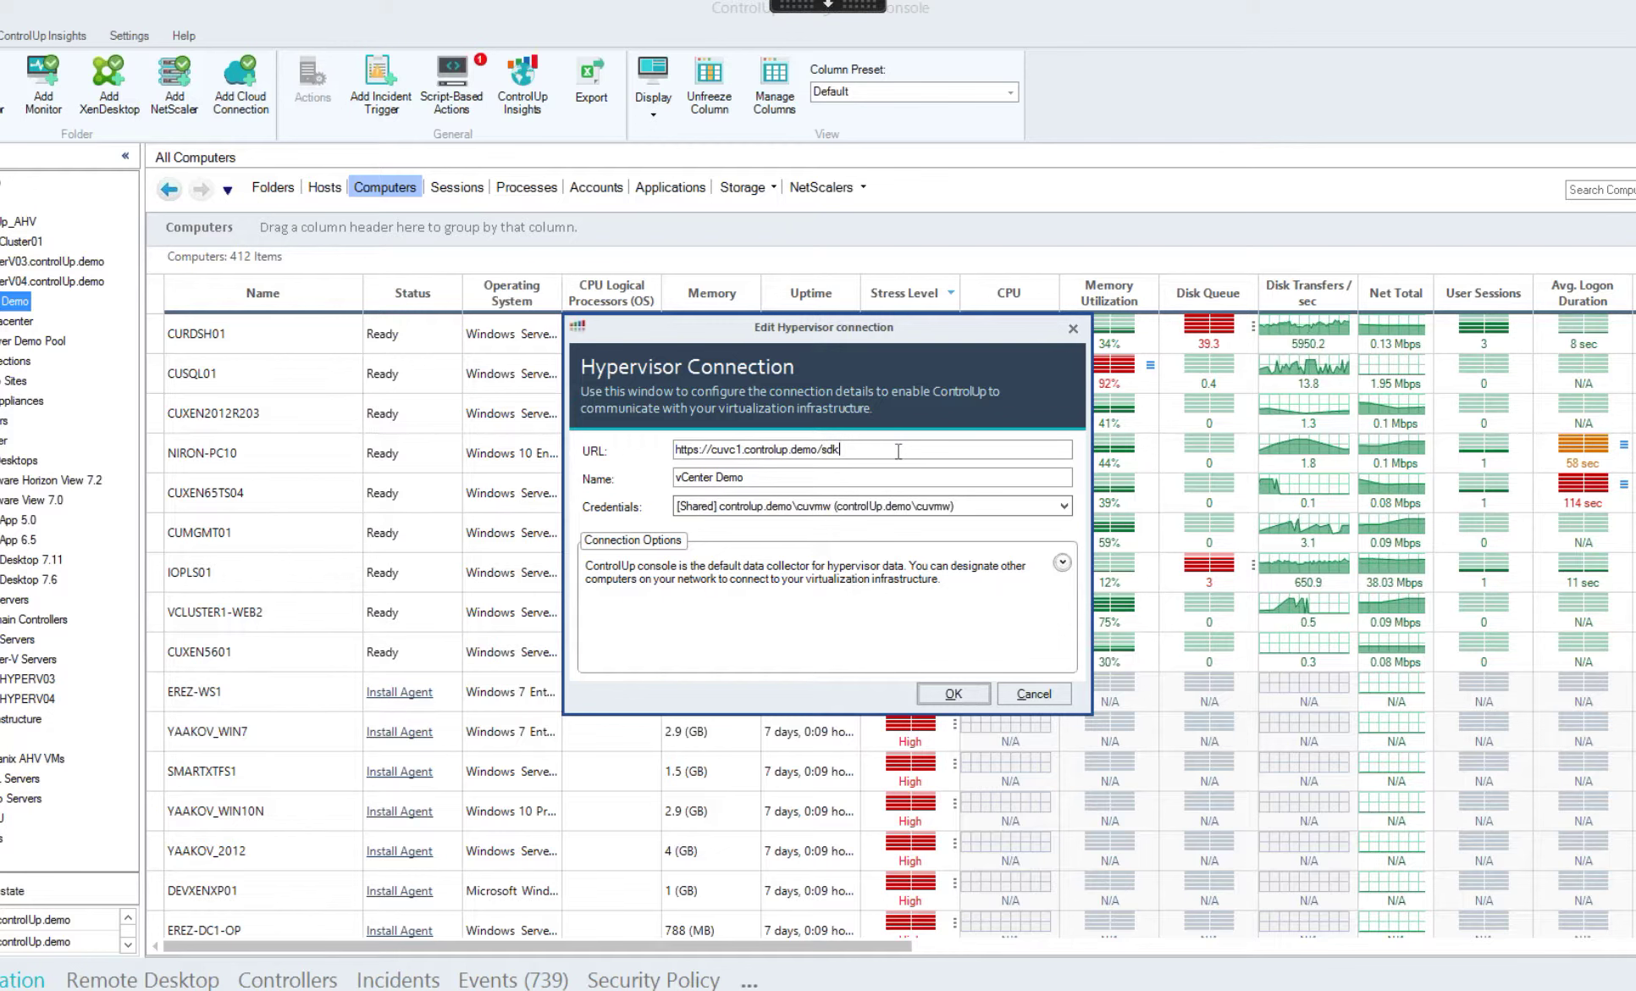
{"action": "left_click_drag", "start_coordinate": [898, 450], "coordinate": [620, 449]}
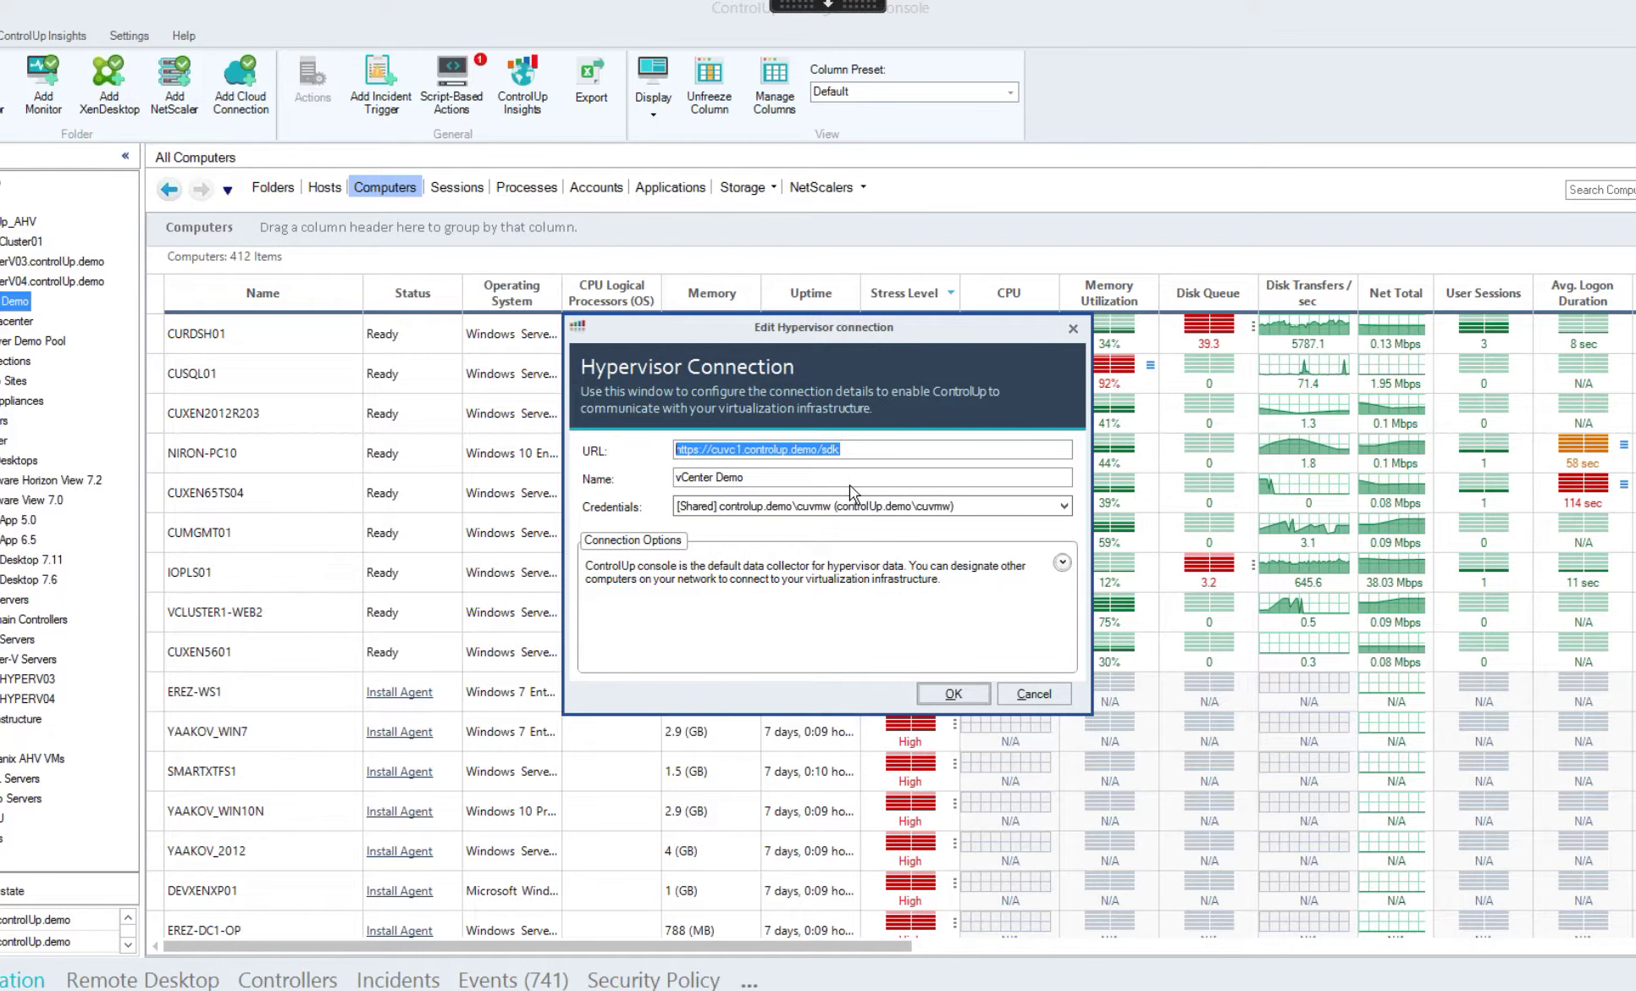
{"action": "left_click", "coordinate": [1025, 692]}
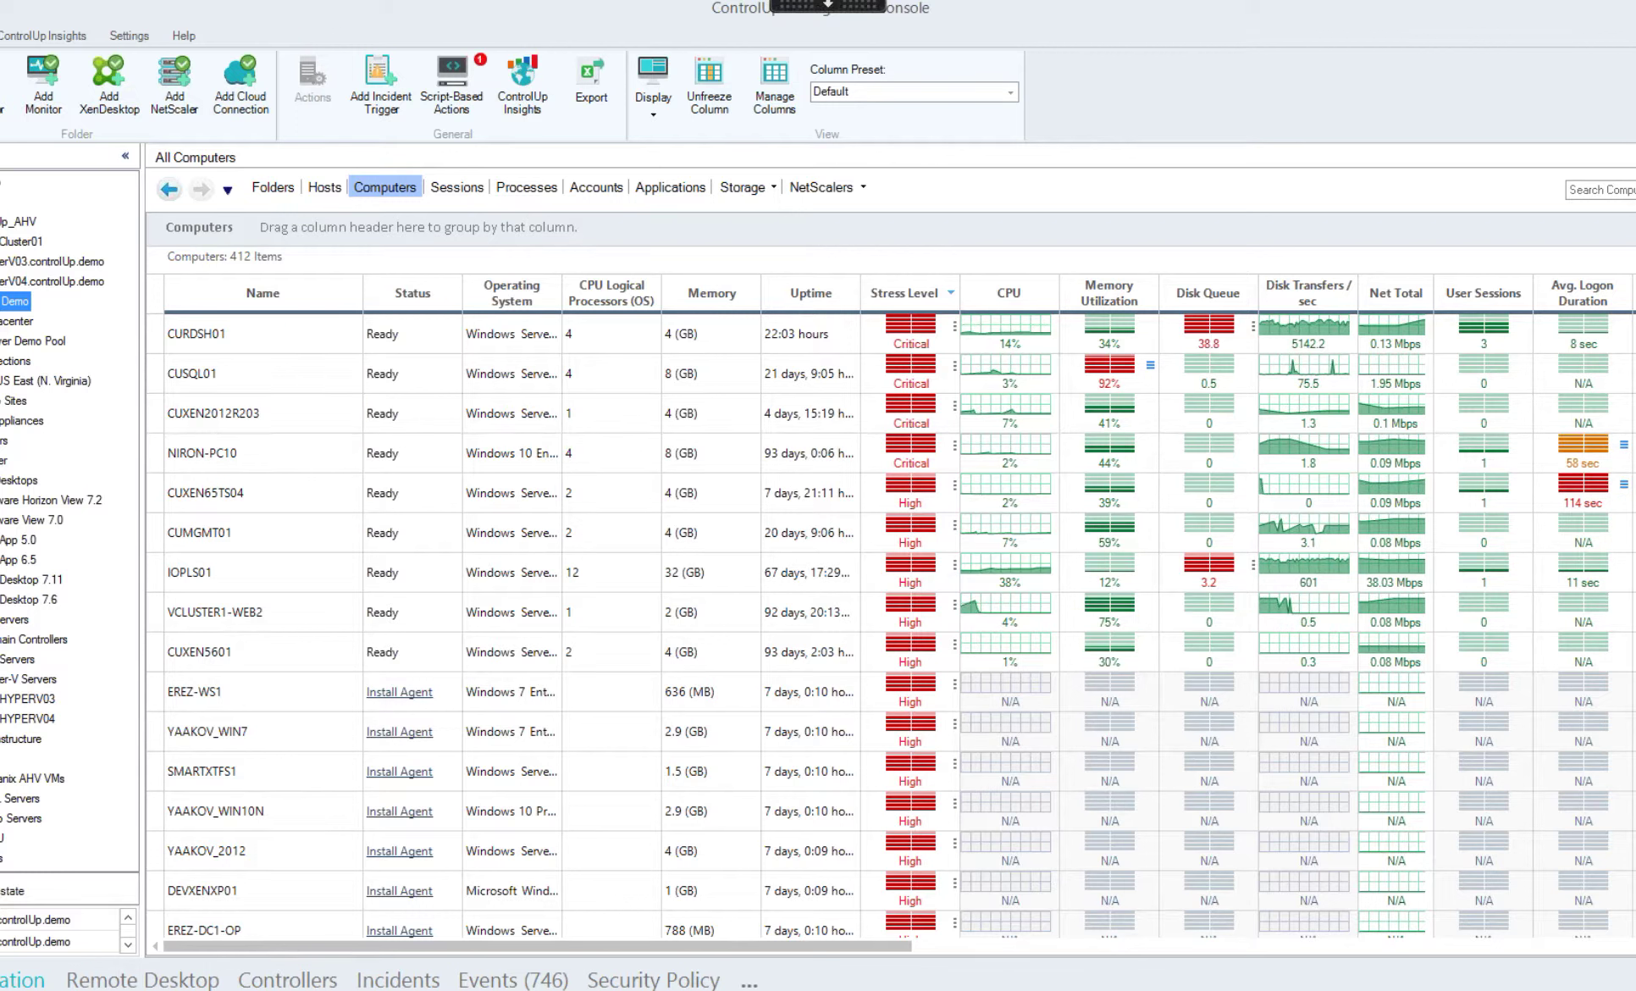
- Expand the XenDesktop sites and review the CUXDProd site's connection settings, closing them without changes
{"action": "double_click", "coordinate": [10, 401]}
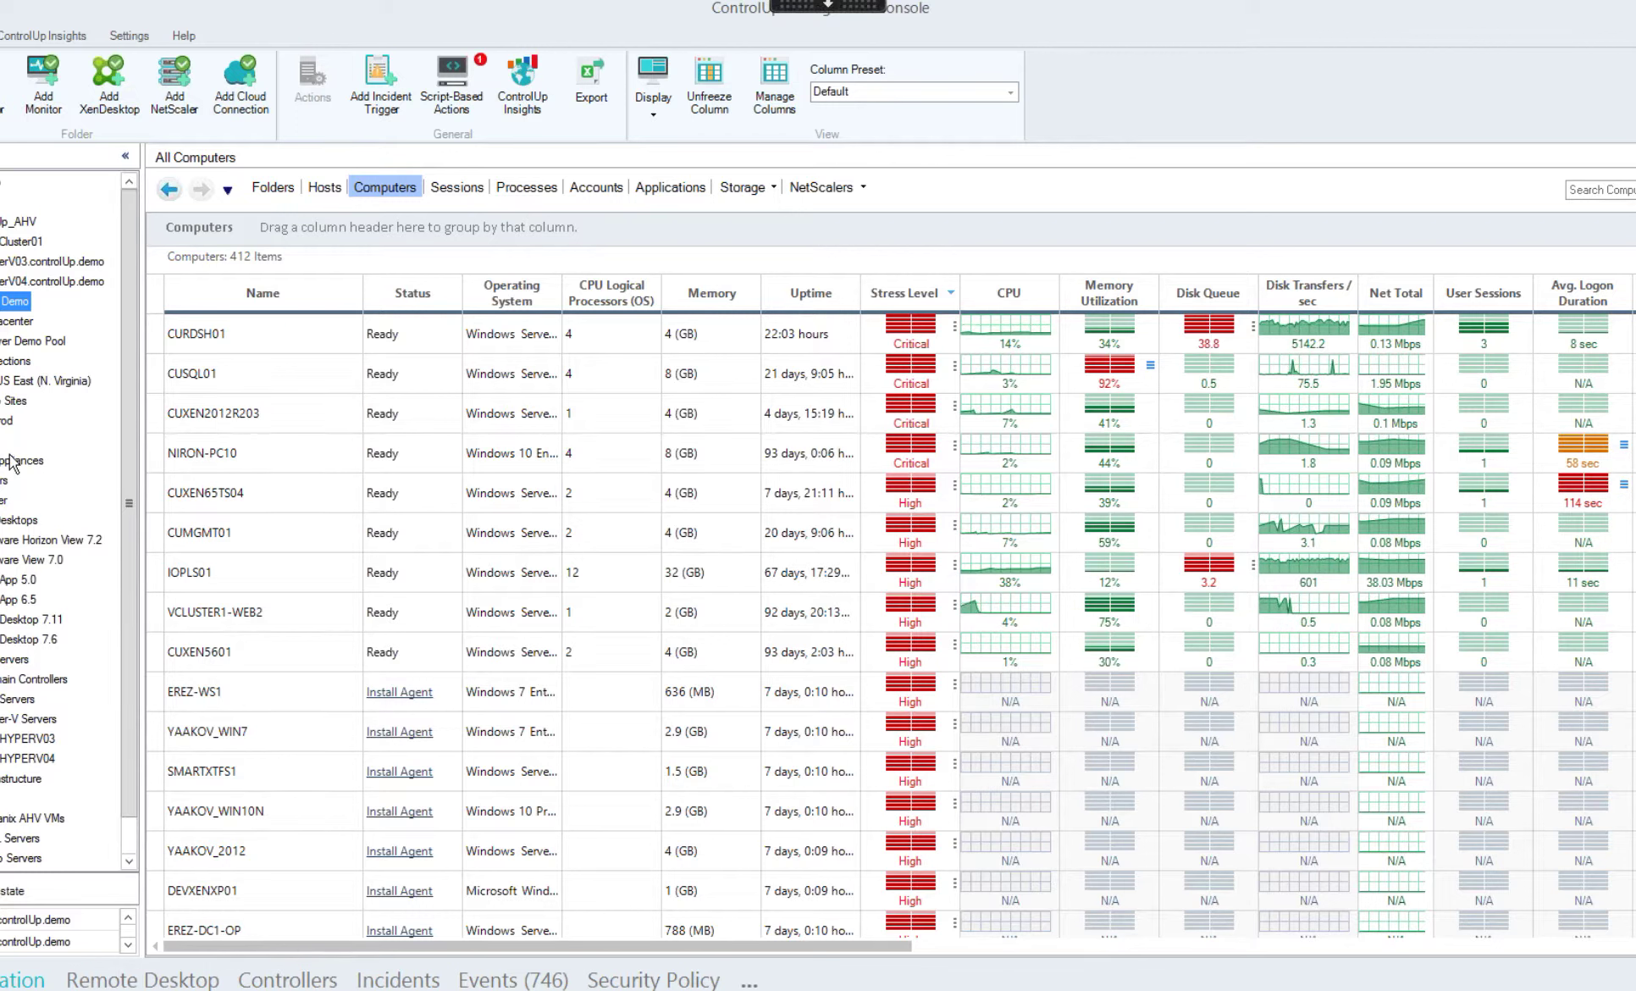
{"action": "left_click", "coordinate": [3, 426]}
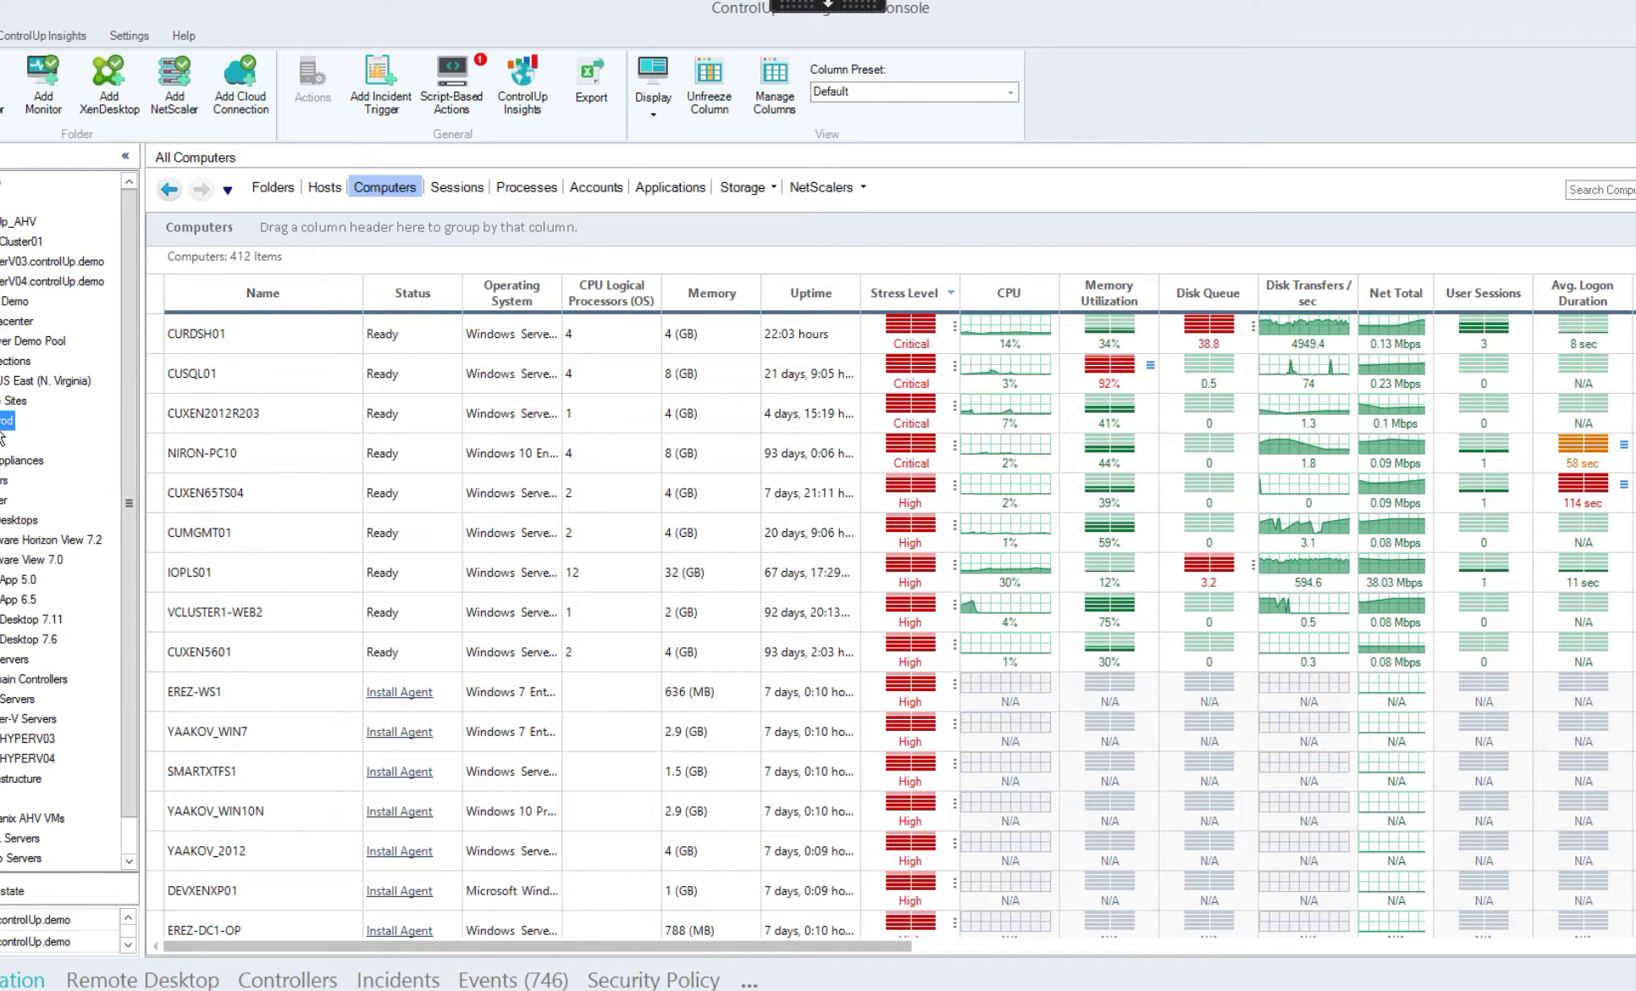
{"action": "right_click", "coordinate": [4, 426]}
{"action": "left_click", "coordinate": [107, 599]}
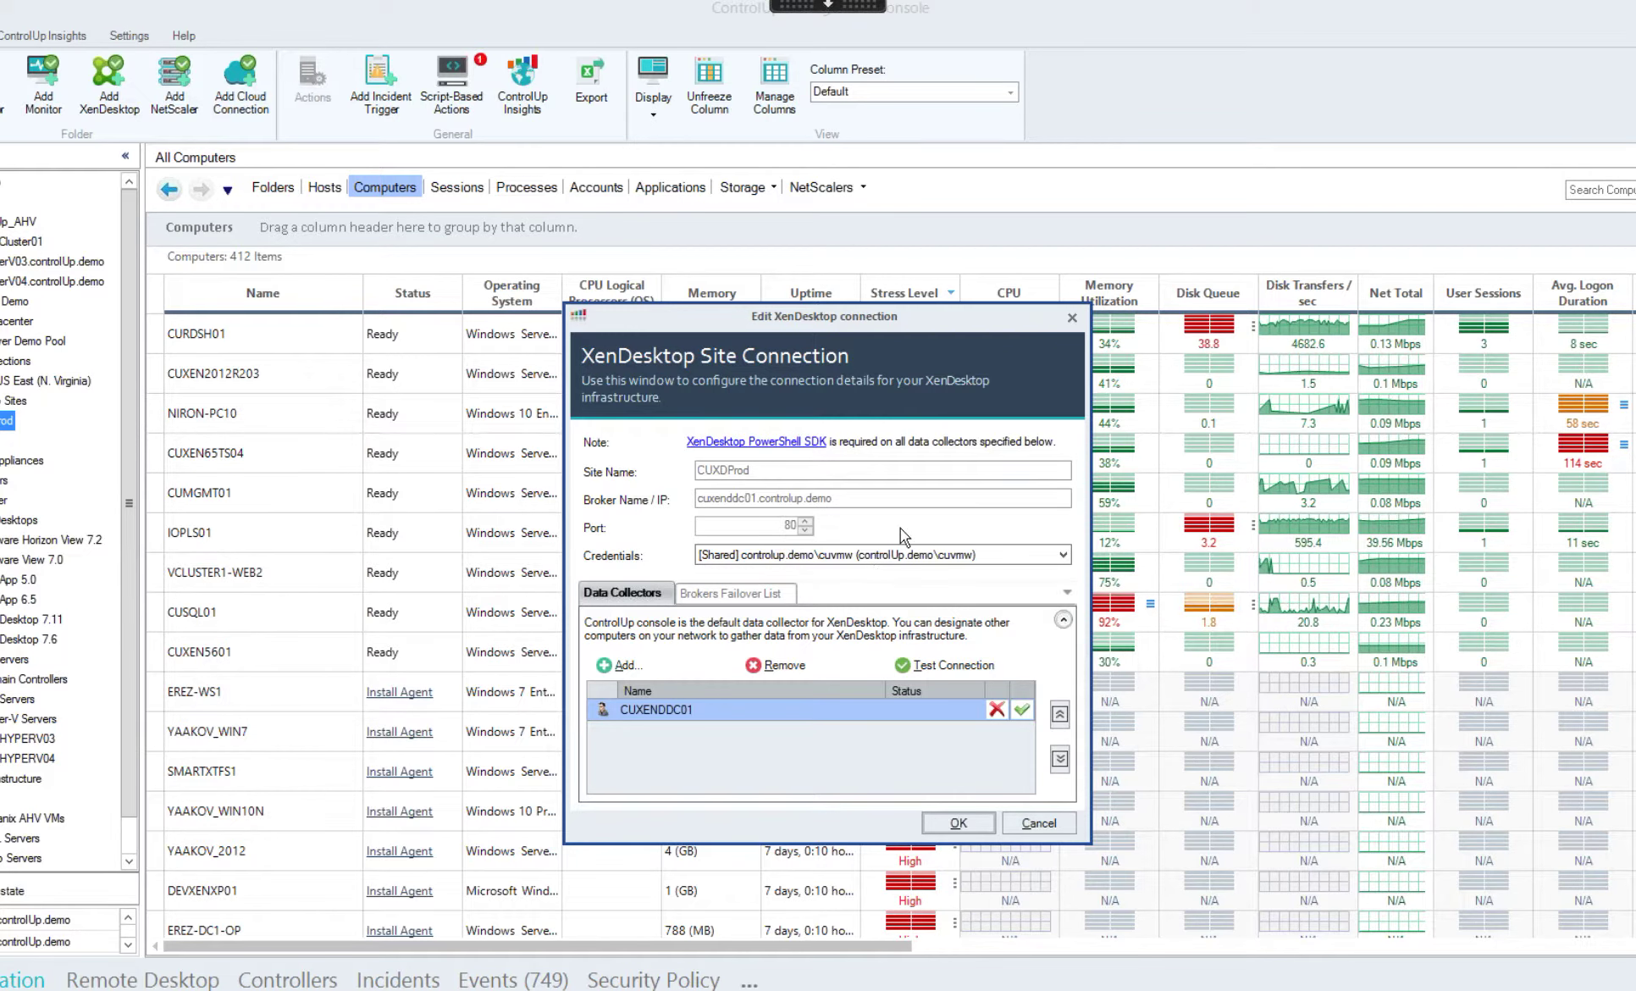
{"action": "key", "text": "Escape"}
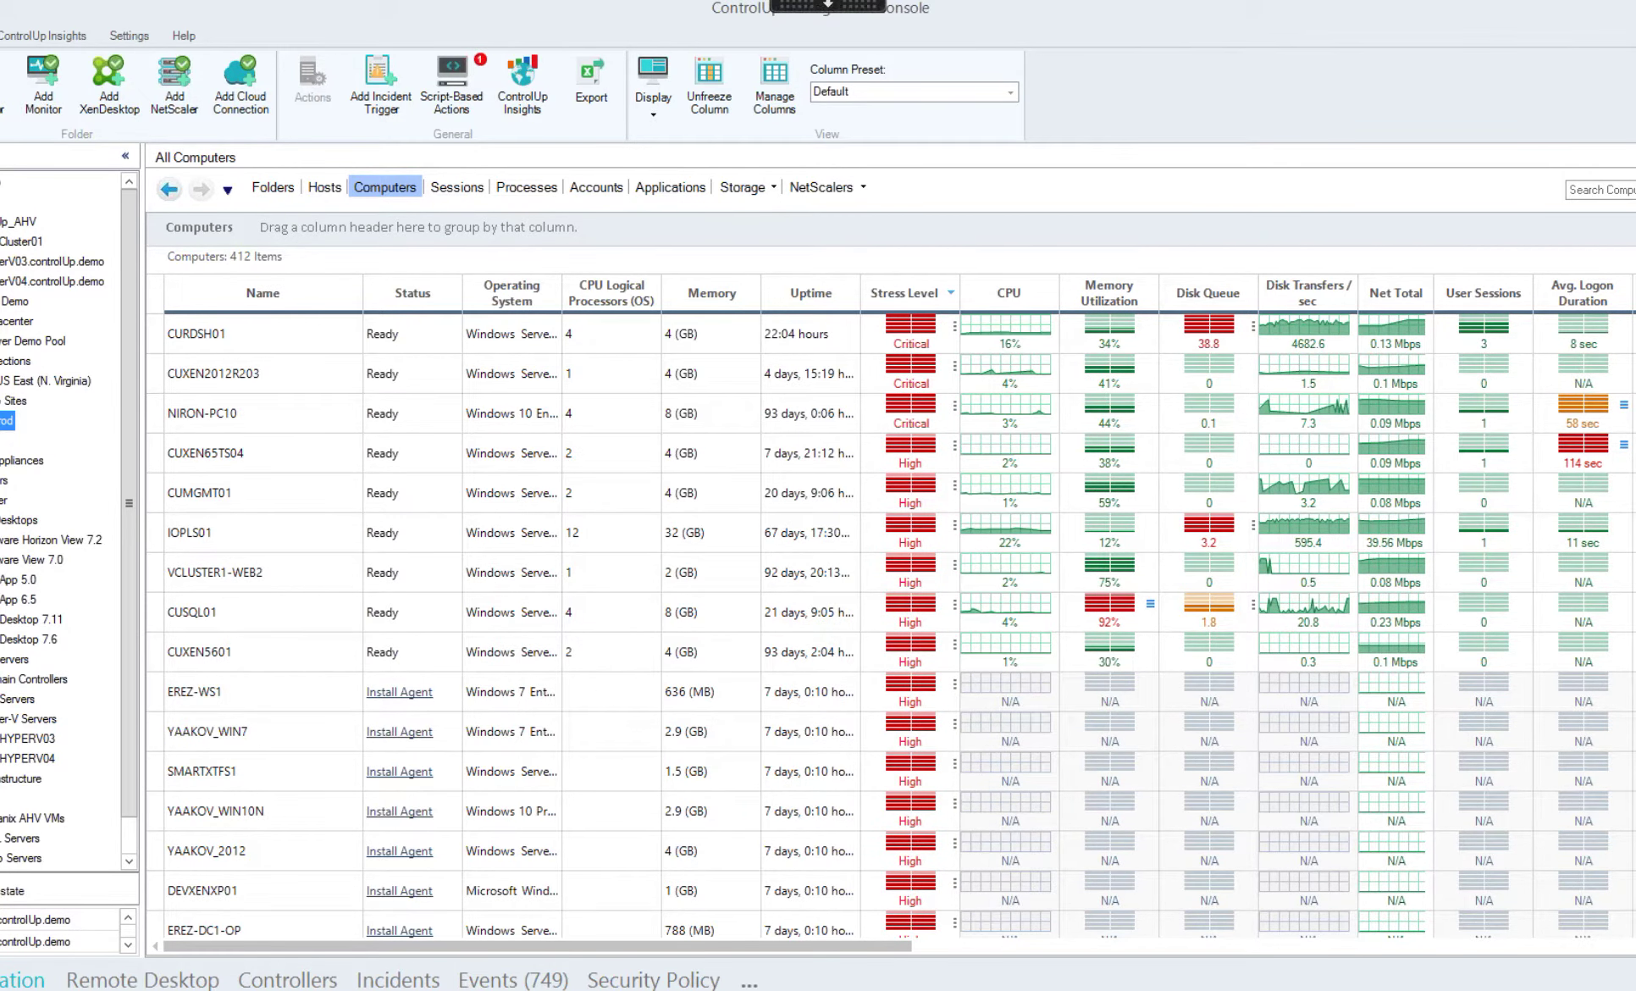
- Review the connection settings of the NS Prod NetScaler appliance, closing them without changes
{"action": "right_click", "coordinate": [8, 480]}
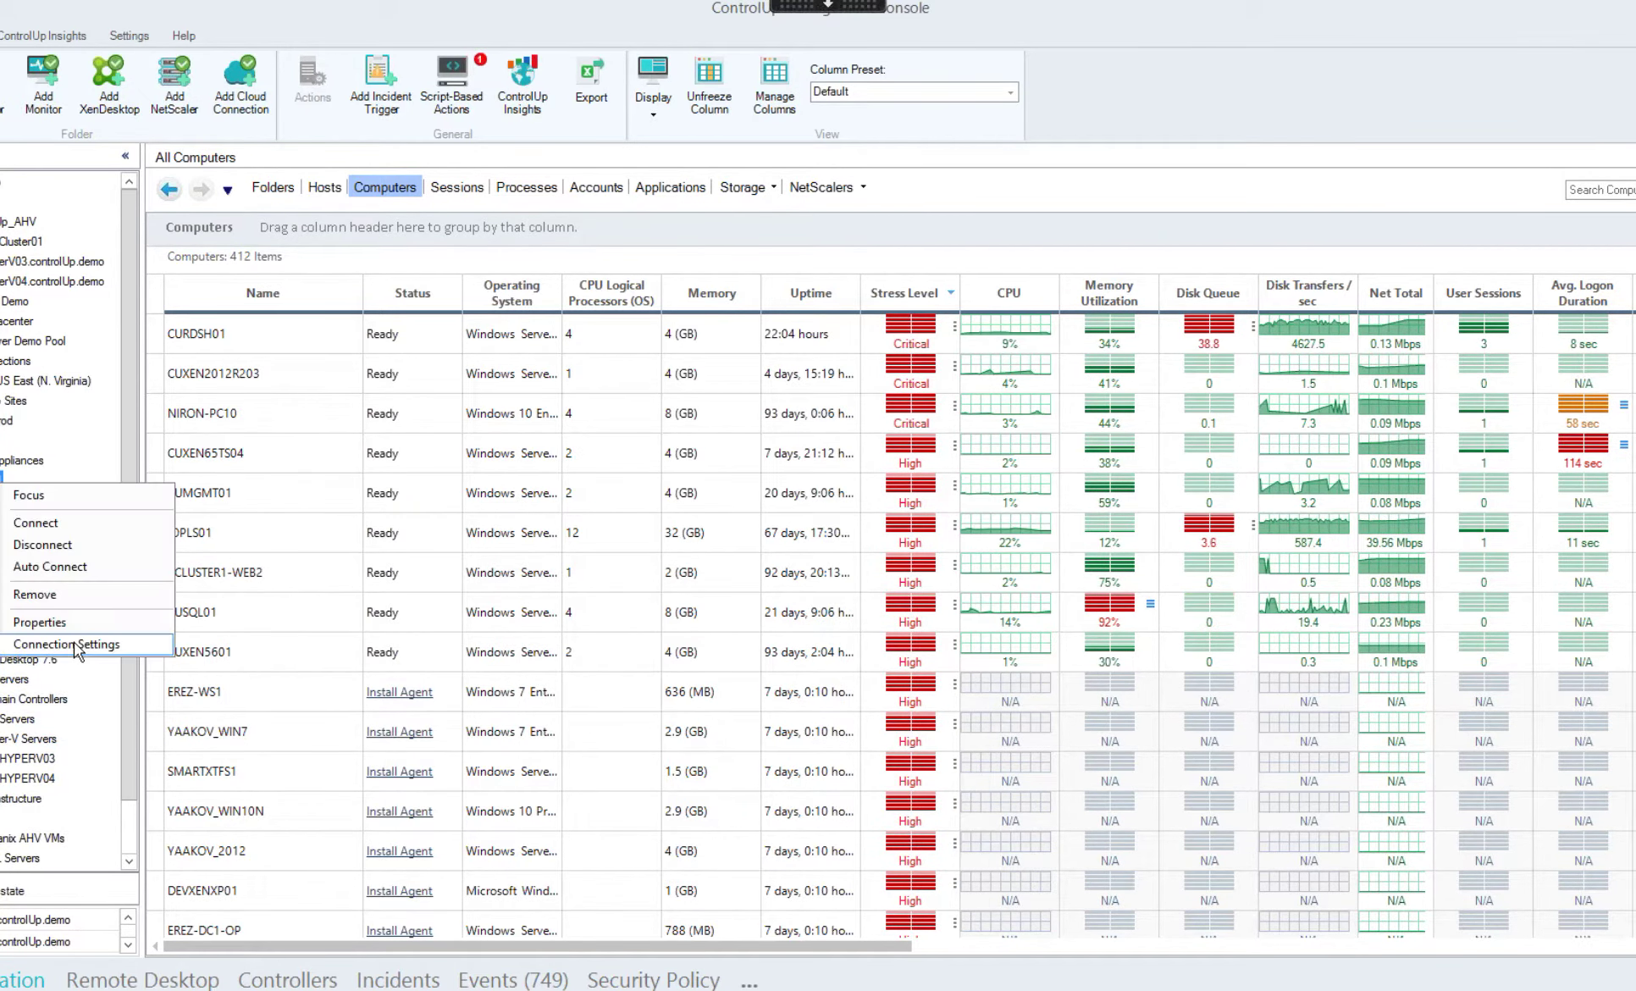
{"action": "left_click", "coordinate": [78, 646]}
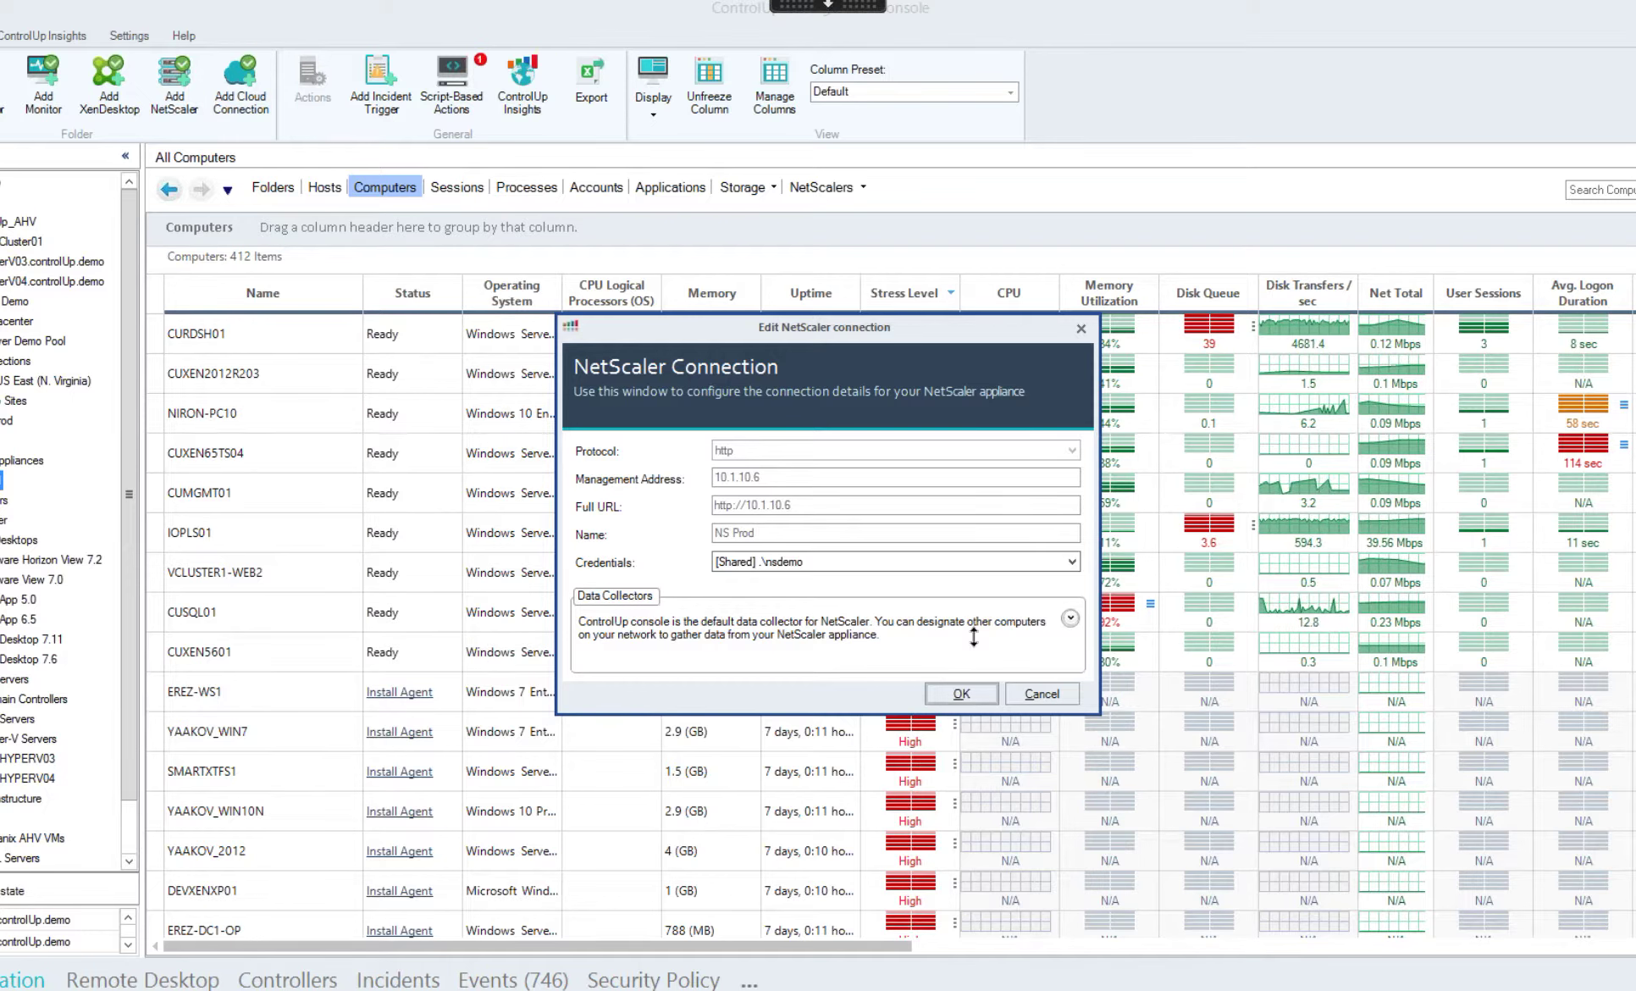
{"action": "key", "text": "Tab"}
{"action": "key", "text": "Return"}
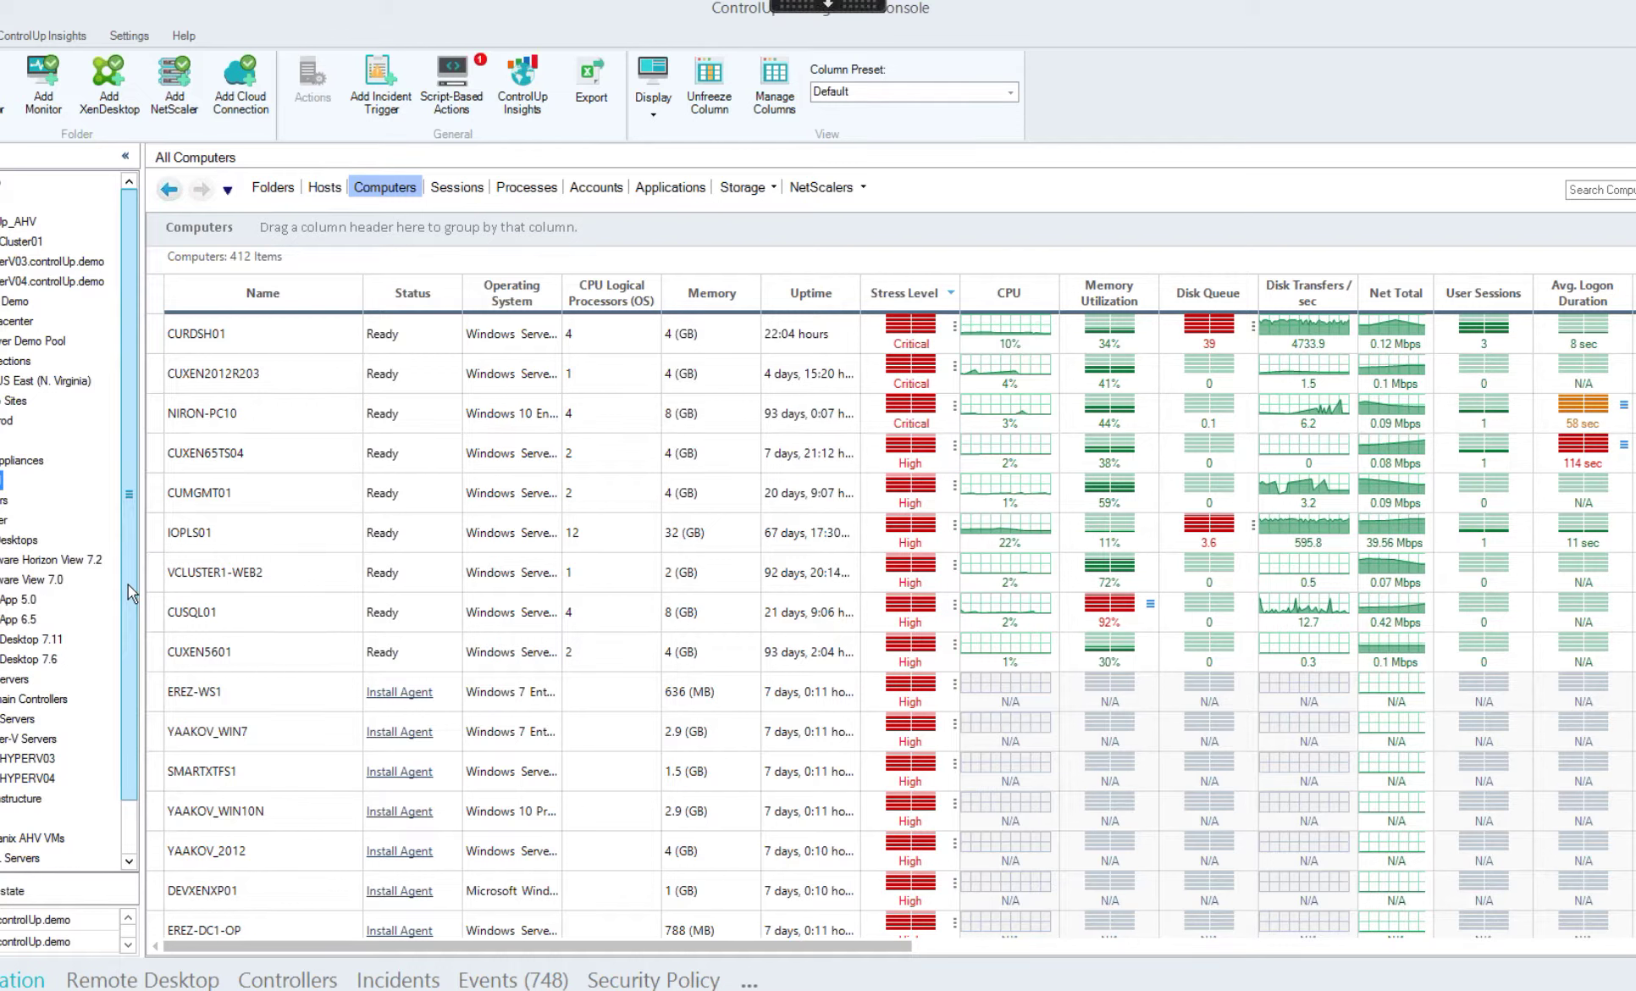
{"action": "scroll", "coordinate": [68, 610], "scroll_direction": "down", "scroll_amount": 1}
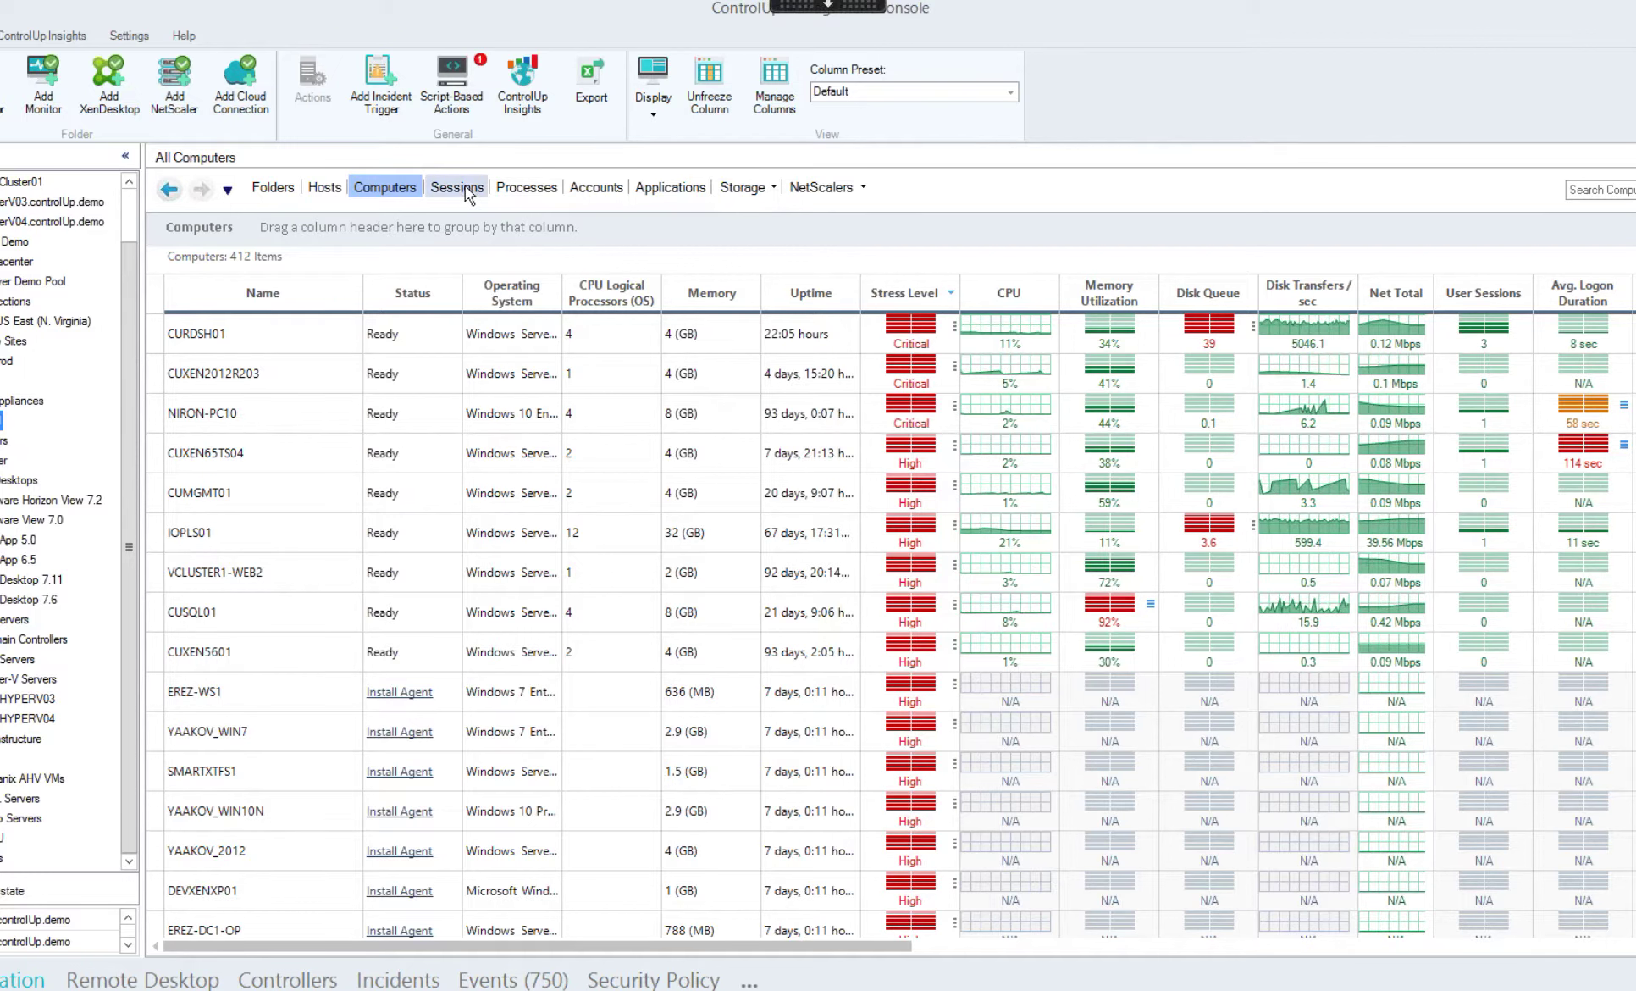
- Look through the hosts, computers, sessions, processes, datastores and NetScalers views of the whole organization
{"action": "left_click", "coordinate": [329, 188]}
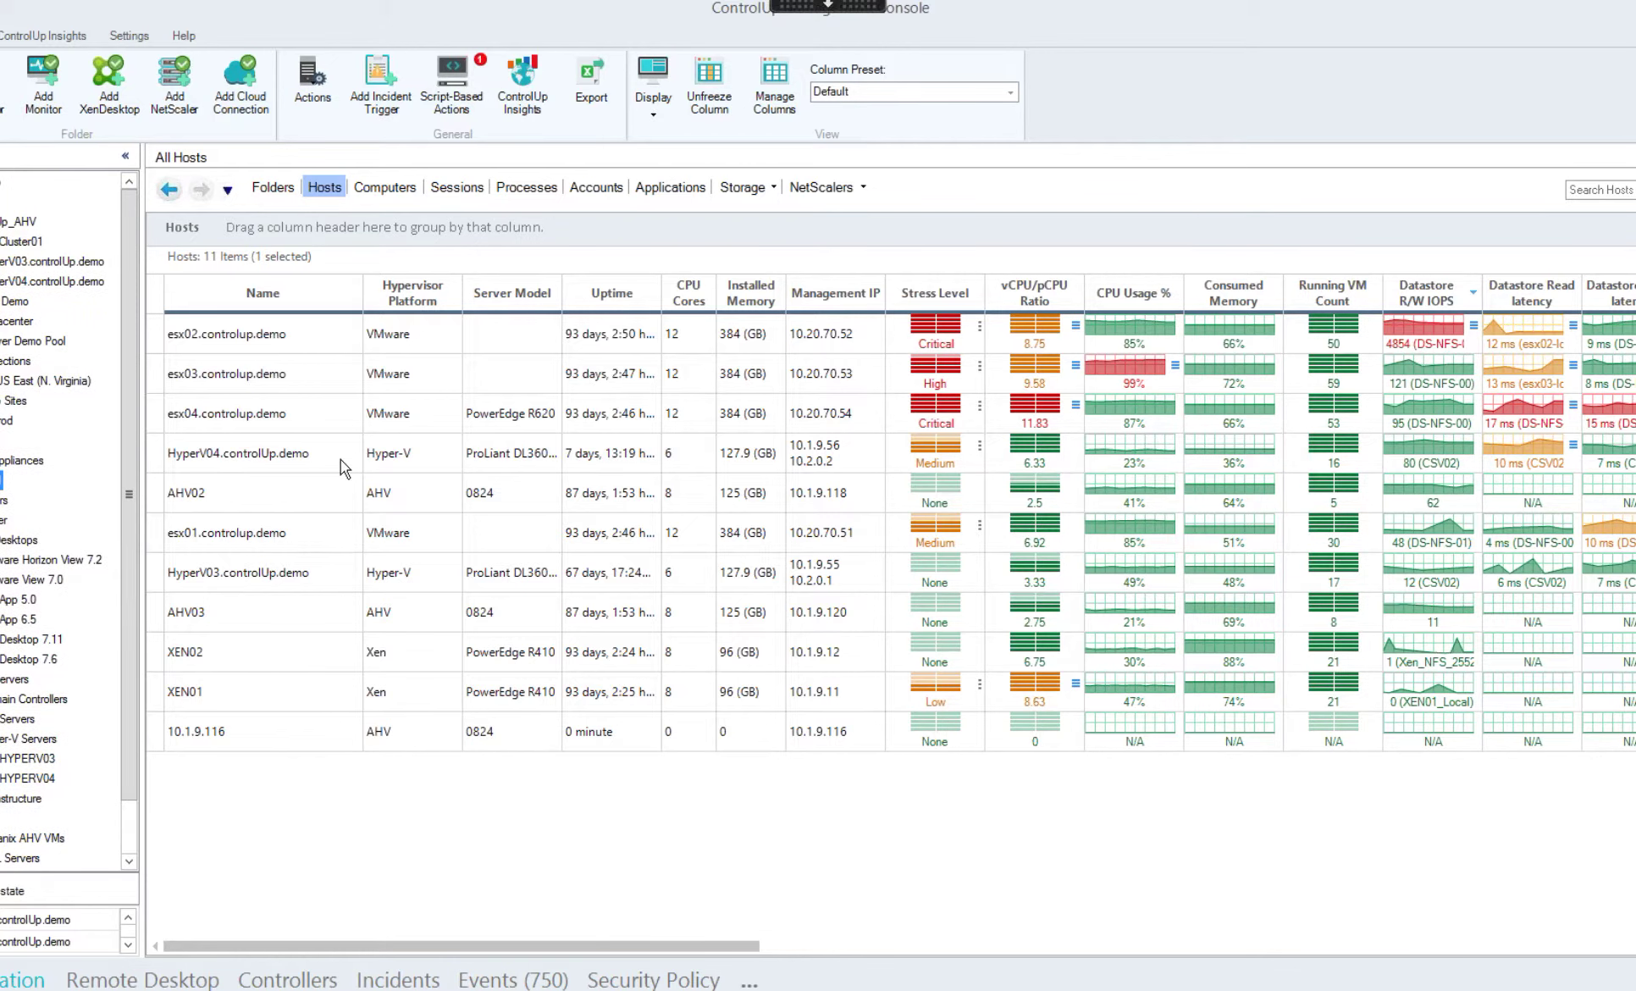
{"action": "key", "text": "ctrl+shift+Home"}
{"action": "left_click", "coordinate": [397, 190]}
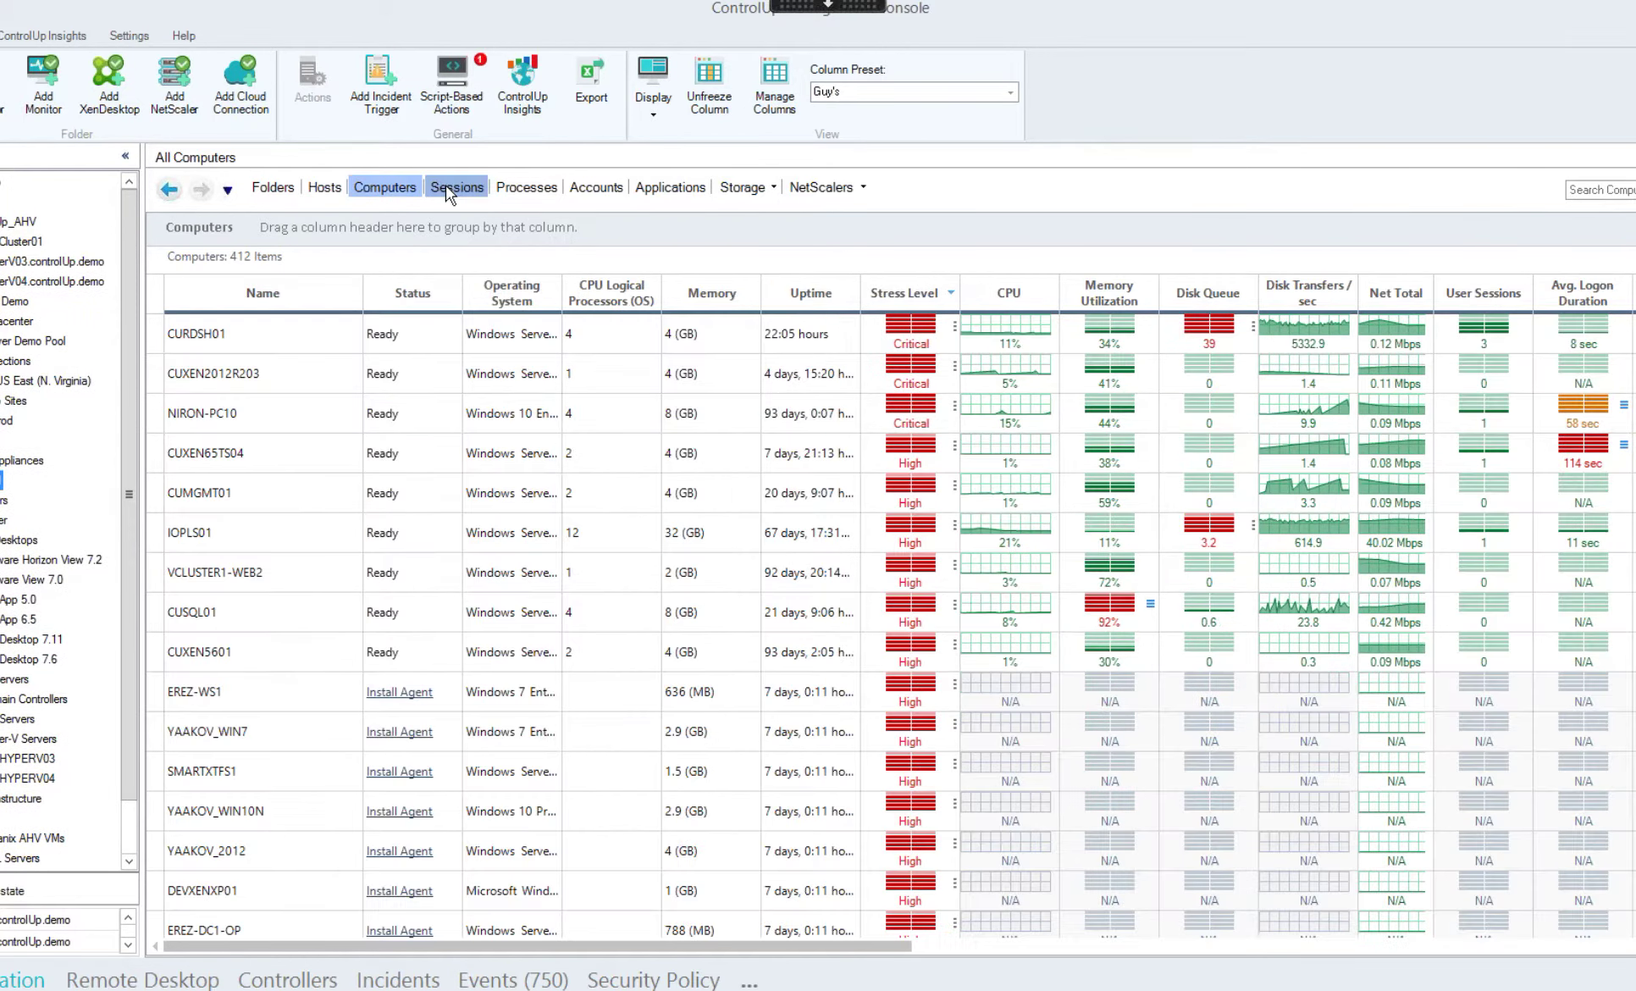
{"action": "left_click", "coordinate": [444, 186]}
{"action": "left_click", "coordinate": [540, 188]}
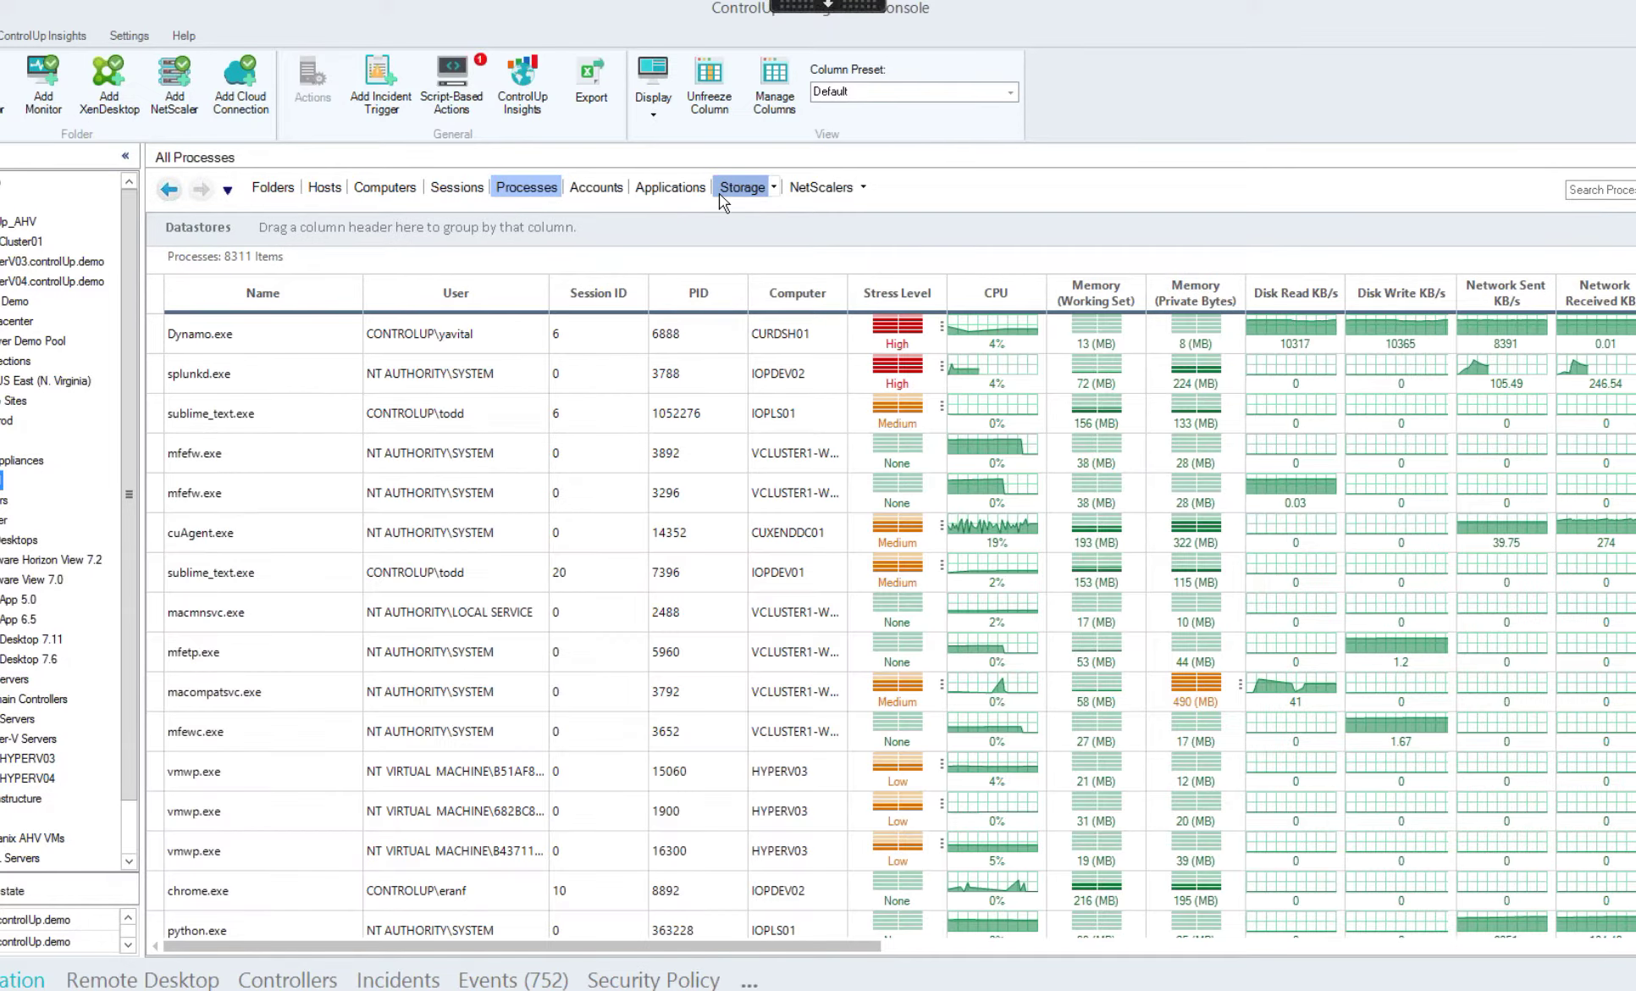
{"action": "left_click", "coordinate": [719, 193]}
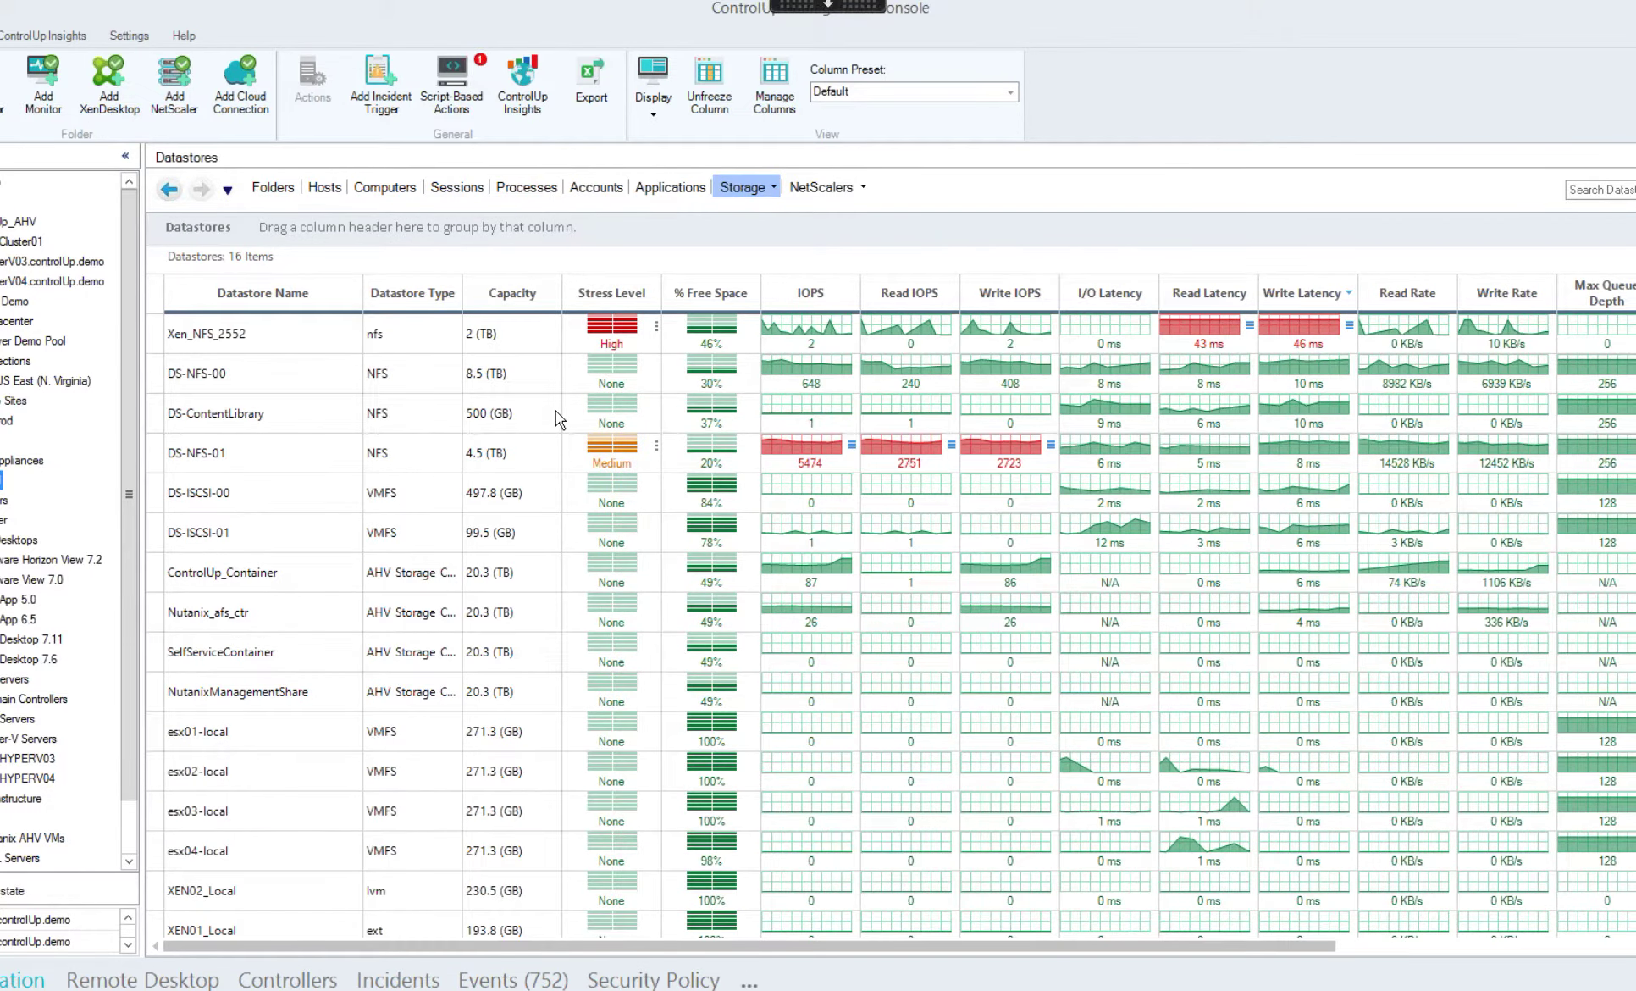
{"action": "left_click", "coordinate": [807, 185]}
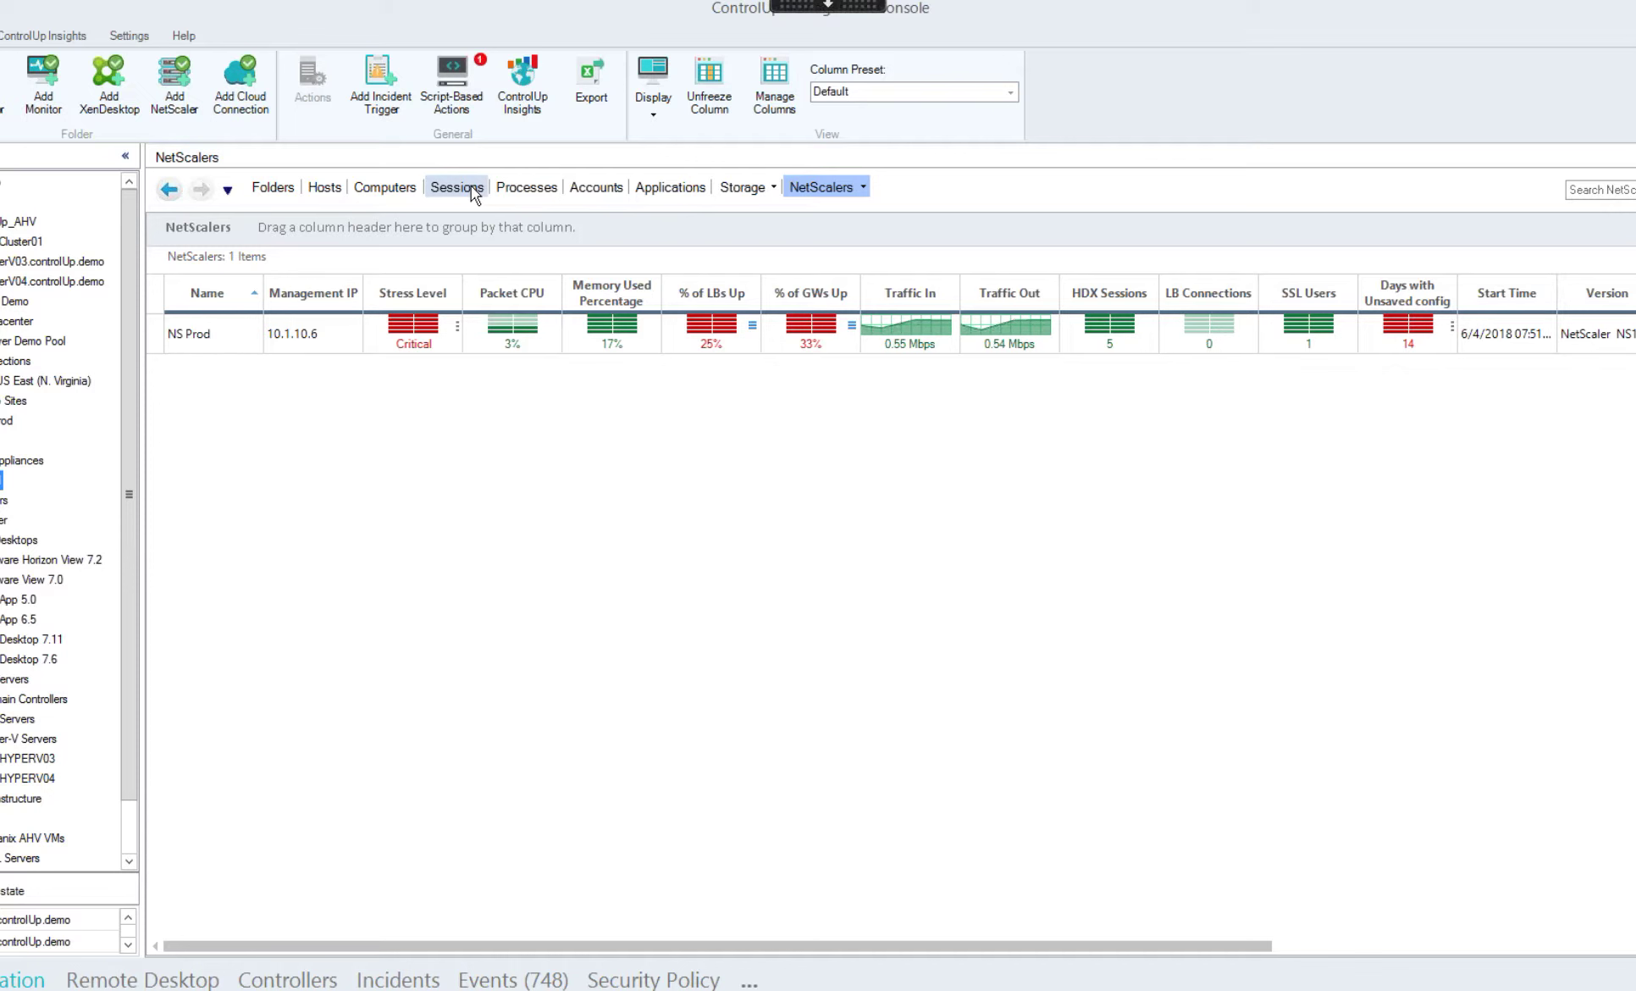
- In the hosts view, display the metrics contributing to the stress level of esx02.controlup.demo
{"action": "left_click", "coordinate": [330, 192]}
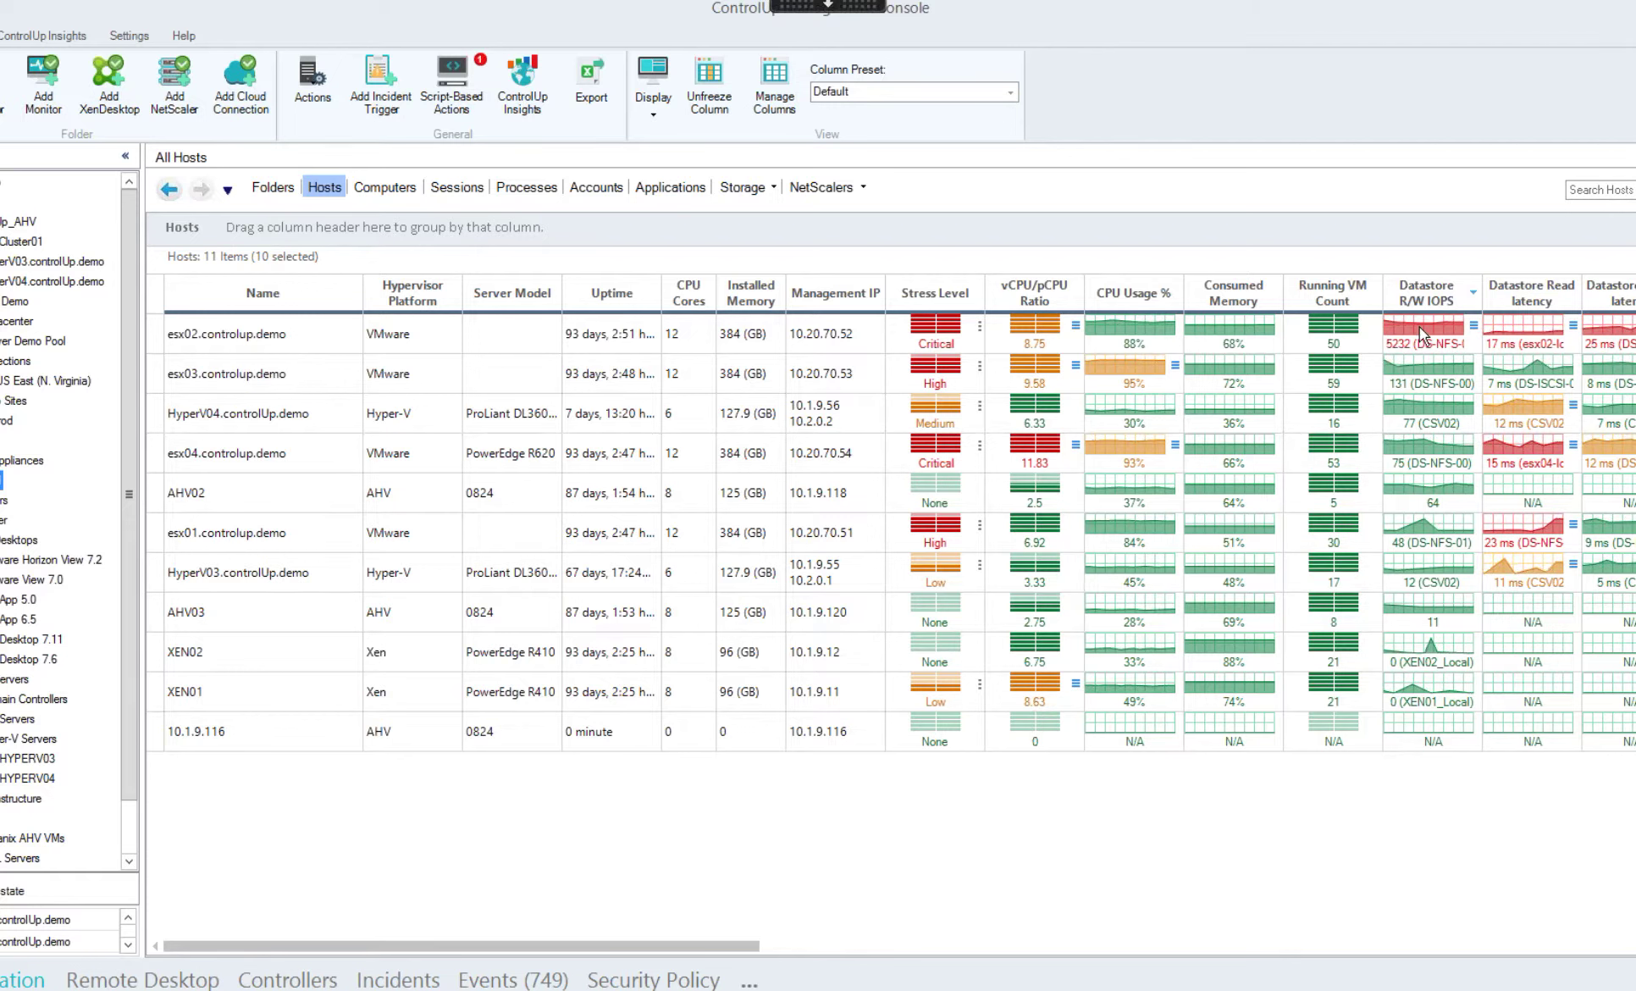
{"action": "left_click", "coordinate": [950, 337]}
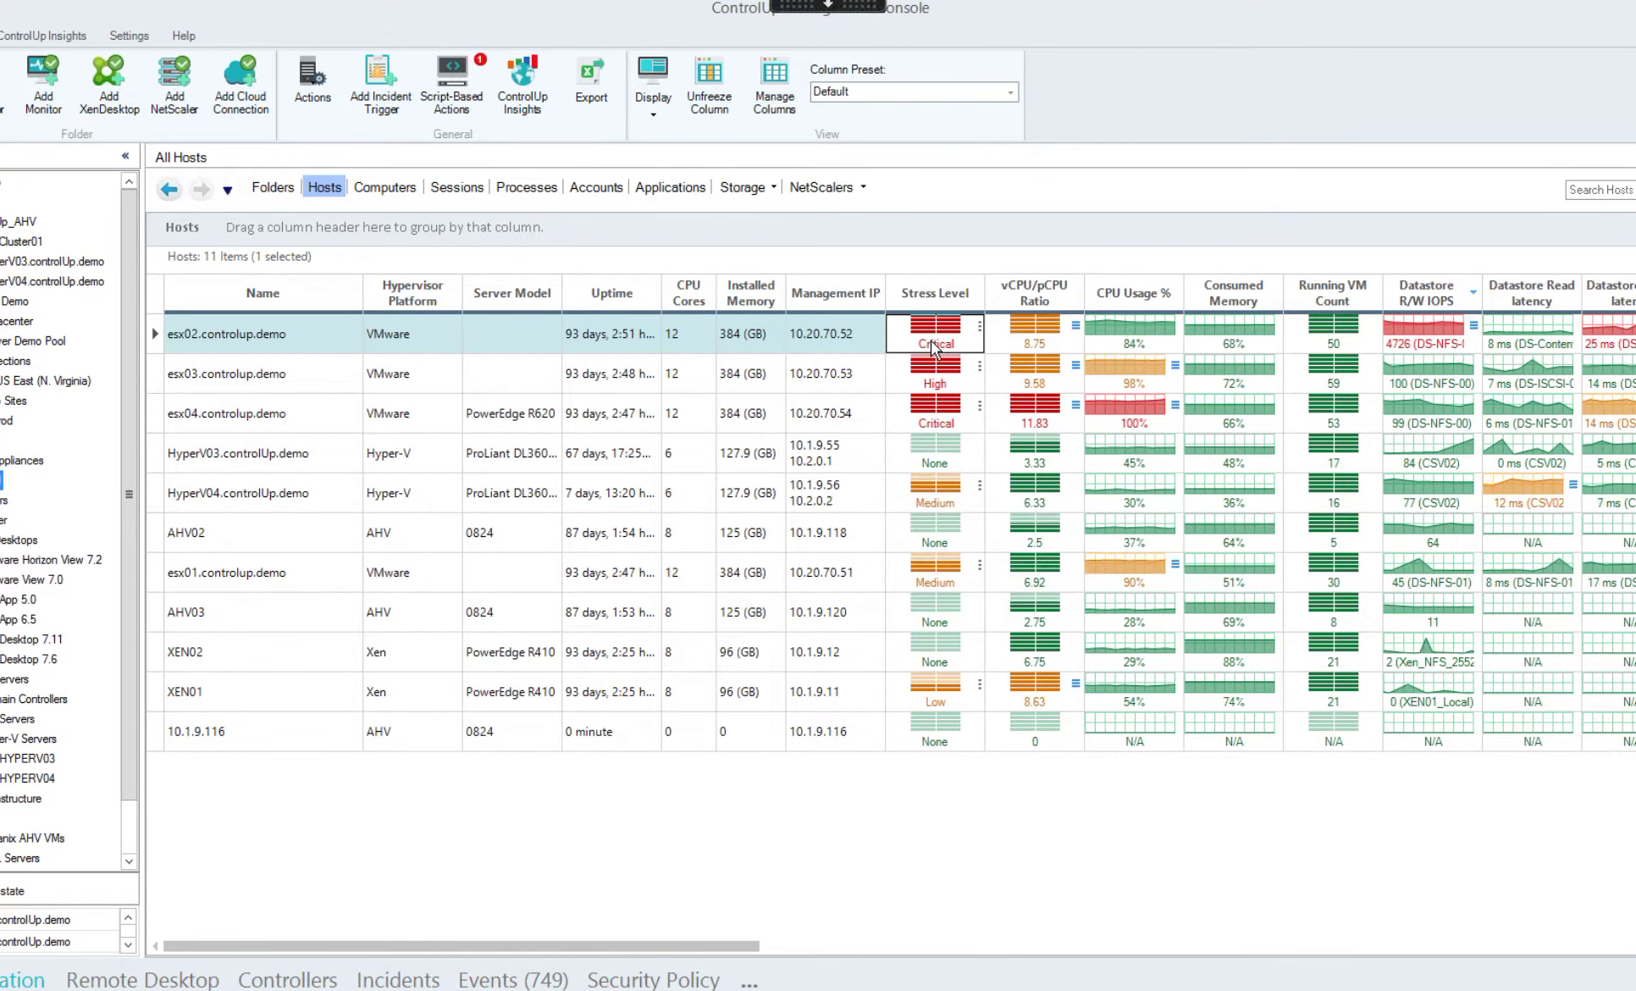
{"action": "left_click", "coordinate": [930, 347]}
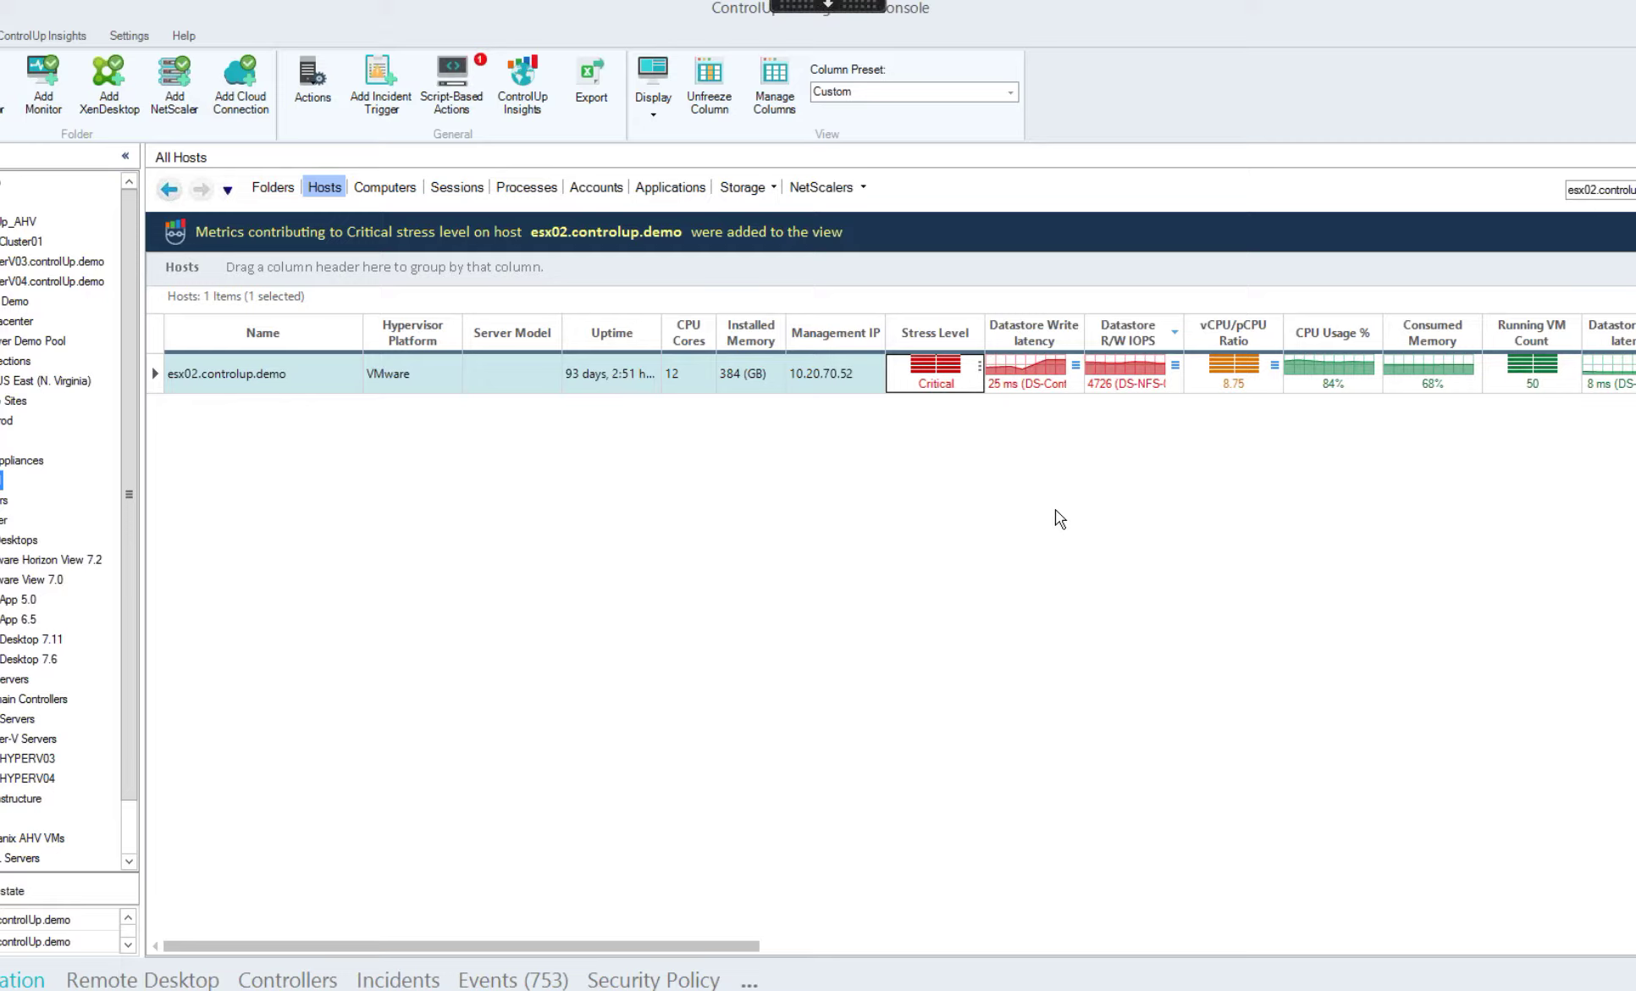
- Follow the Virtual Expert suggestions for esx02's Datastore R/W IOPS down to the processes of session 6 on CURDSH01
{"action": "left_click", "coordinate": [1177, 369]}
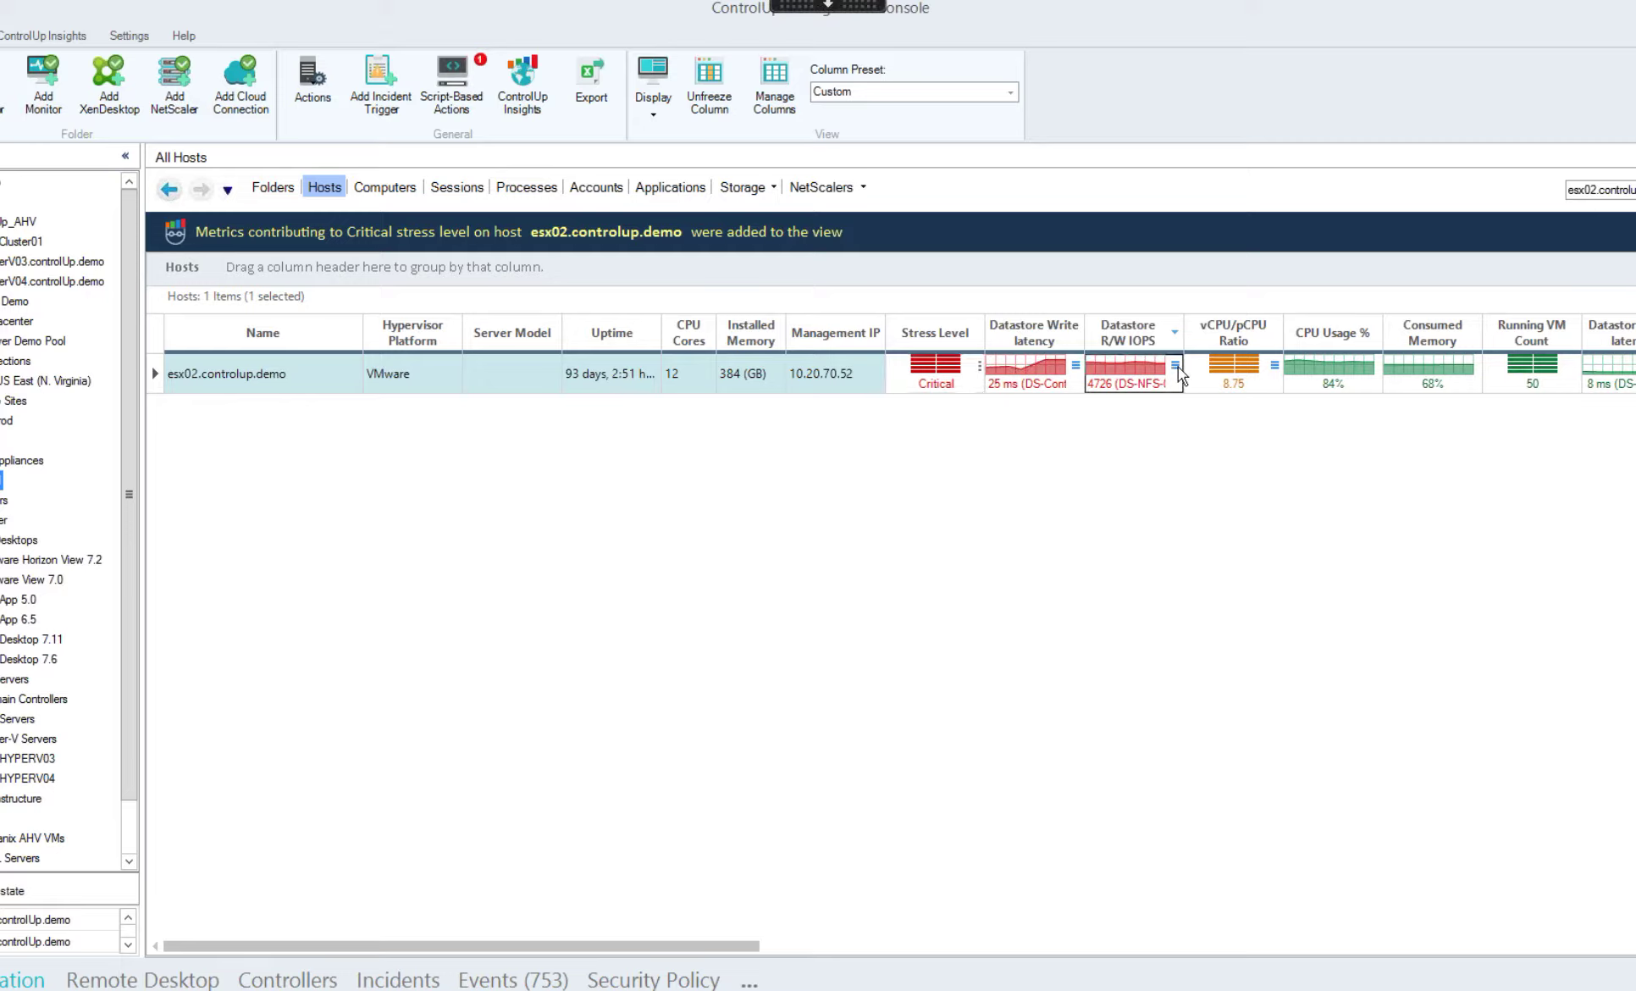
{"action": "mouse_move", "coordinate": [1179, 366]}
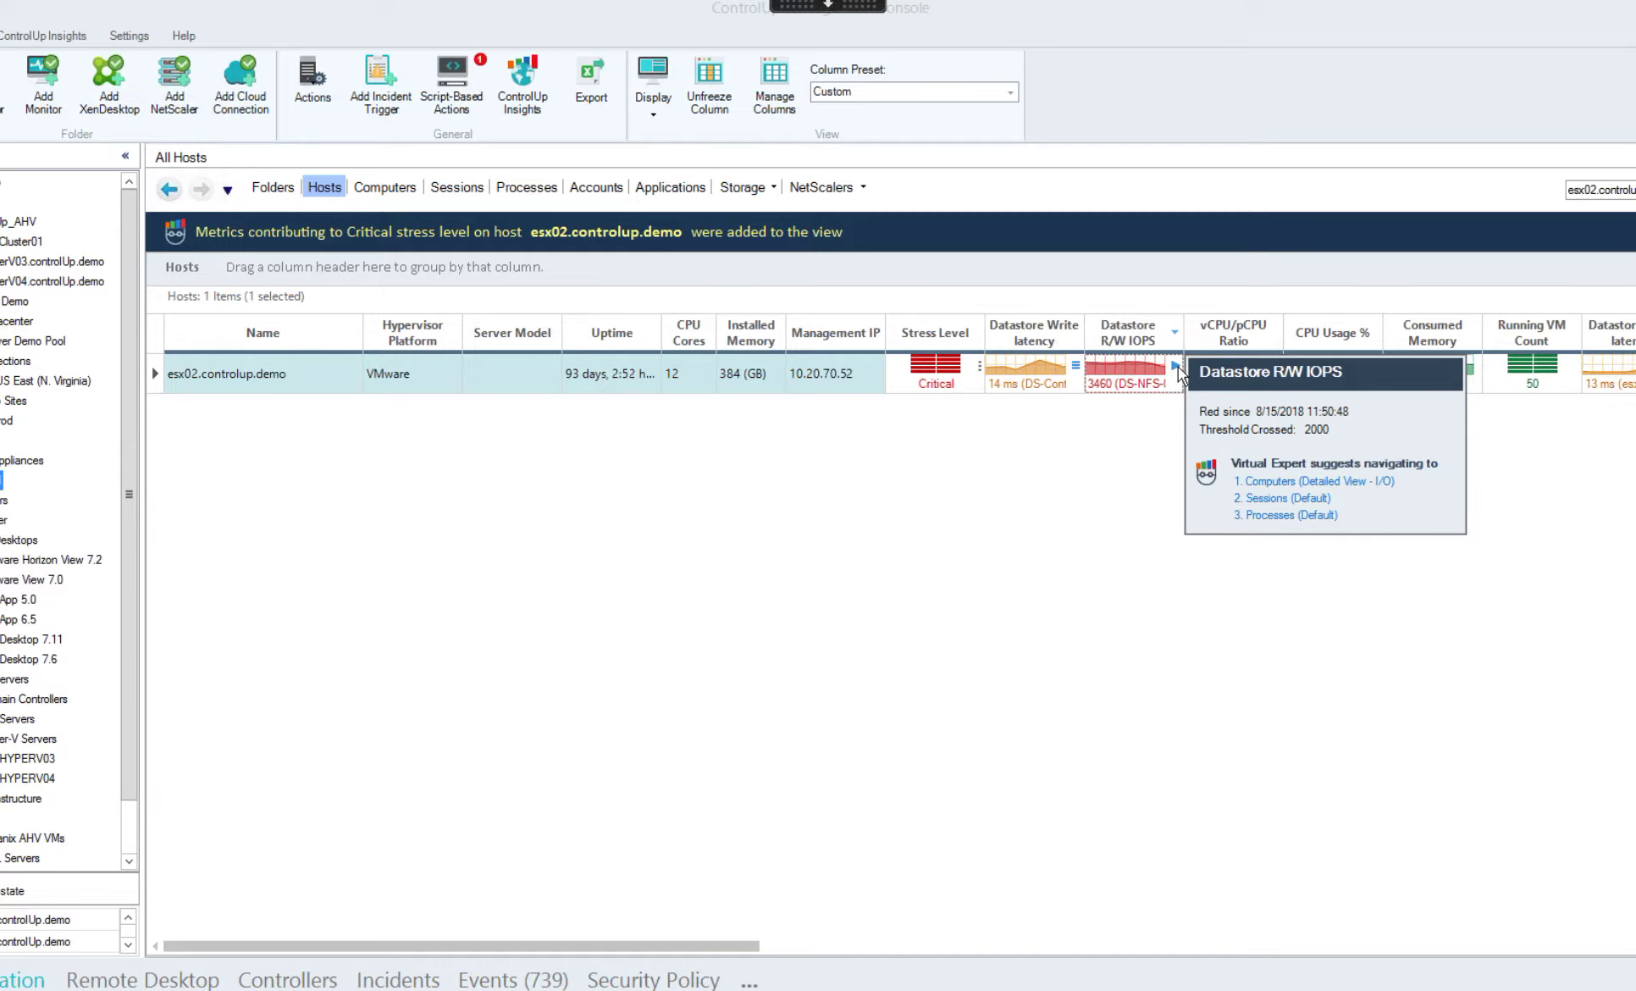
{"action": "left_click", "coordinate": [1203, 423]}
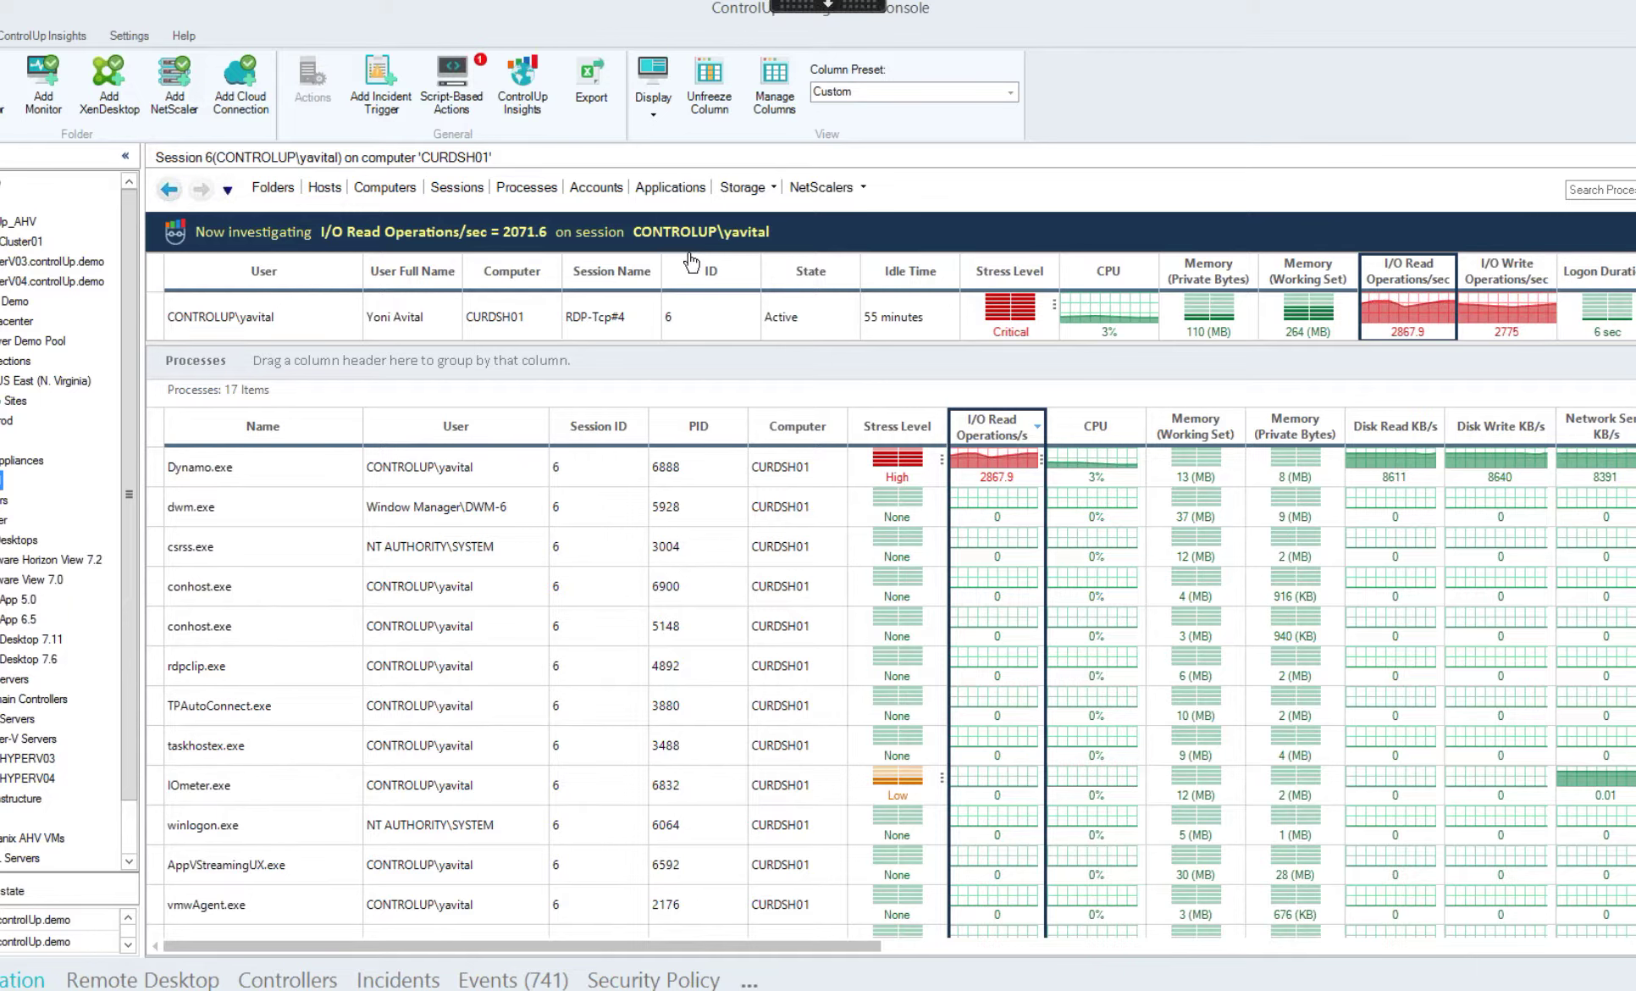
- From the hosts view, investigate esx02's Datastore R/W IOPS on its computers, and follow CURDSH01's Virtual Disk Read IOPS to its sessions
{"action": "left_click", "coordinate": [324, 186]}
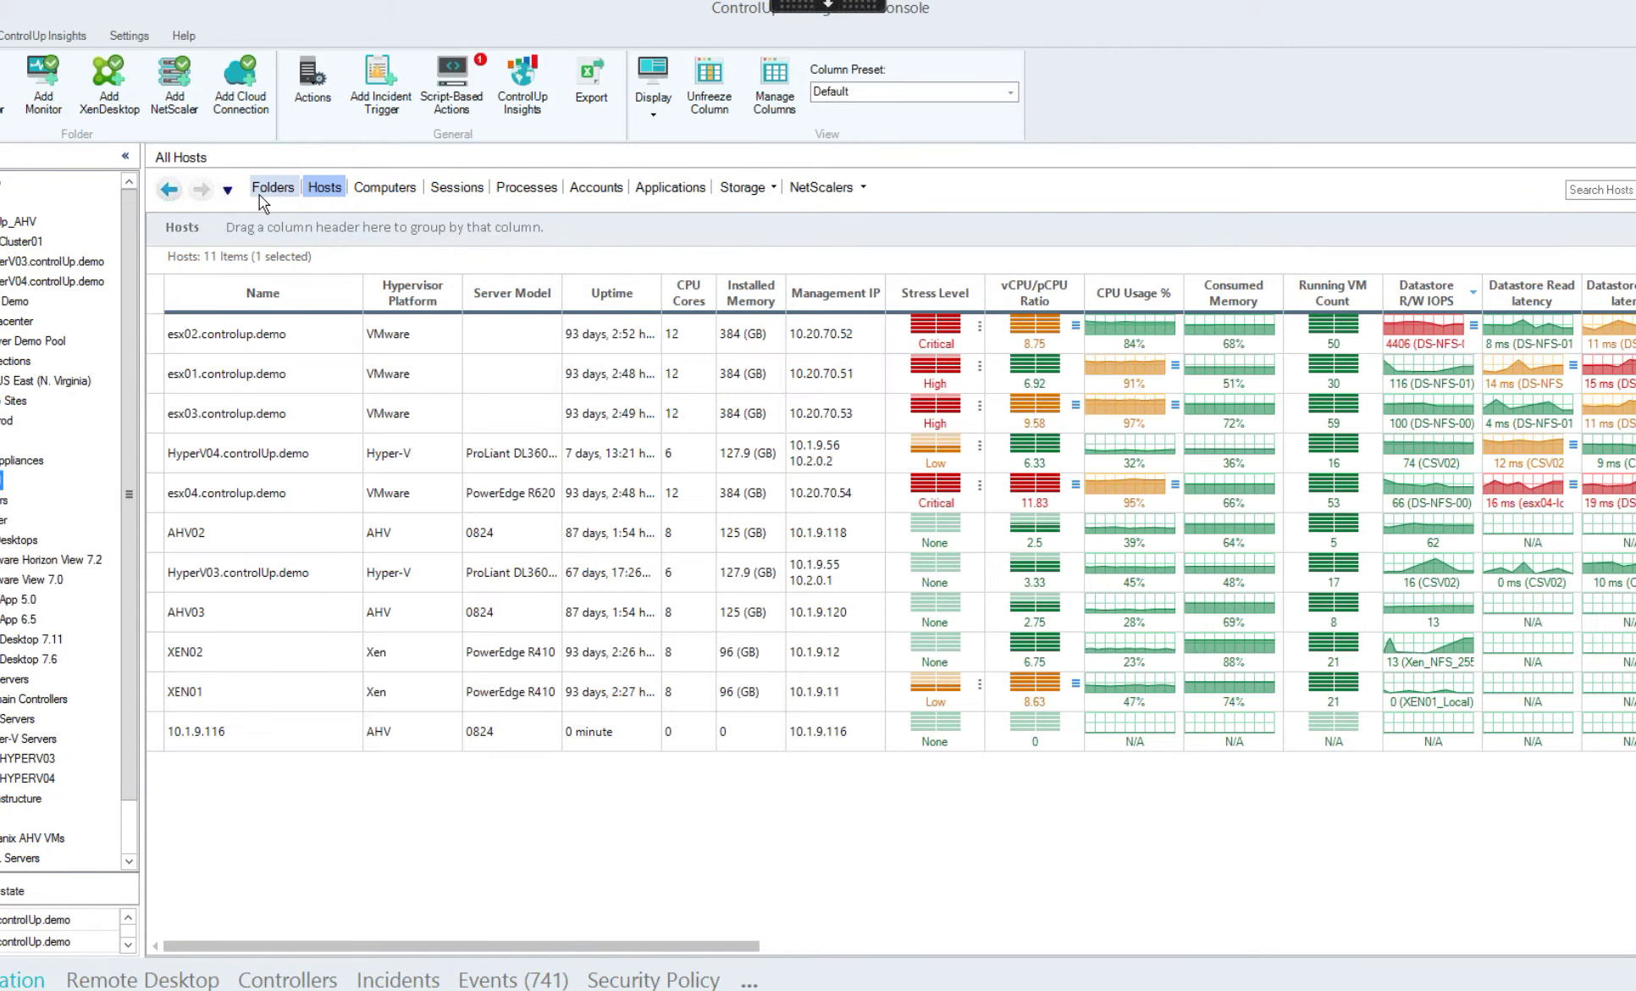
{"action": "left_click", "coordinate": [1472, 325]}
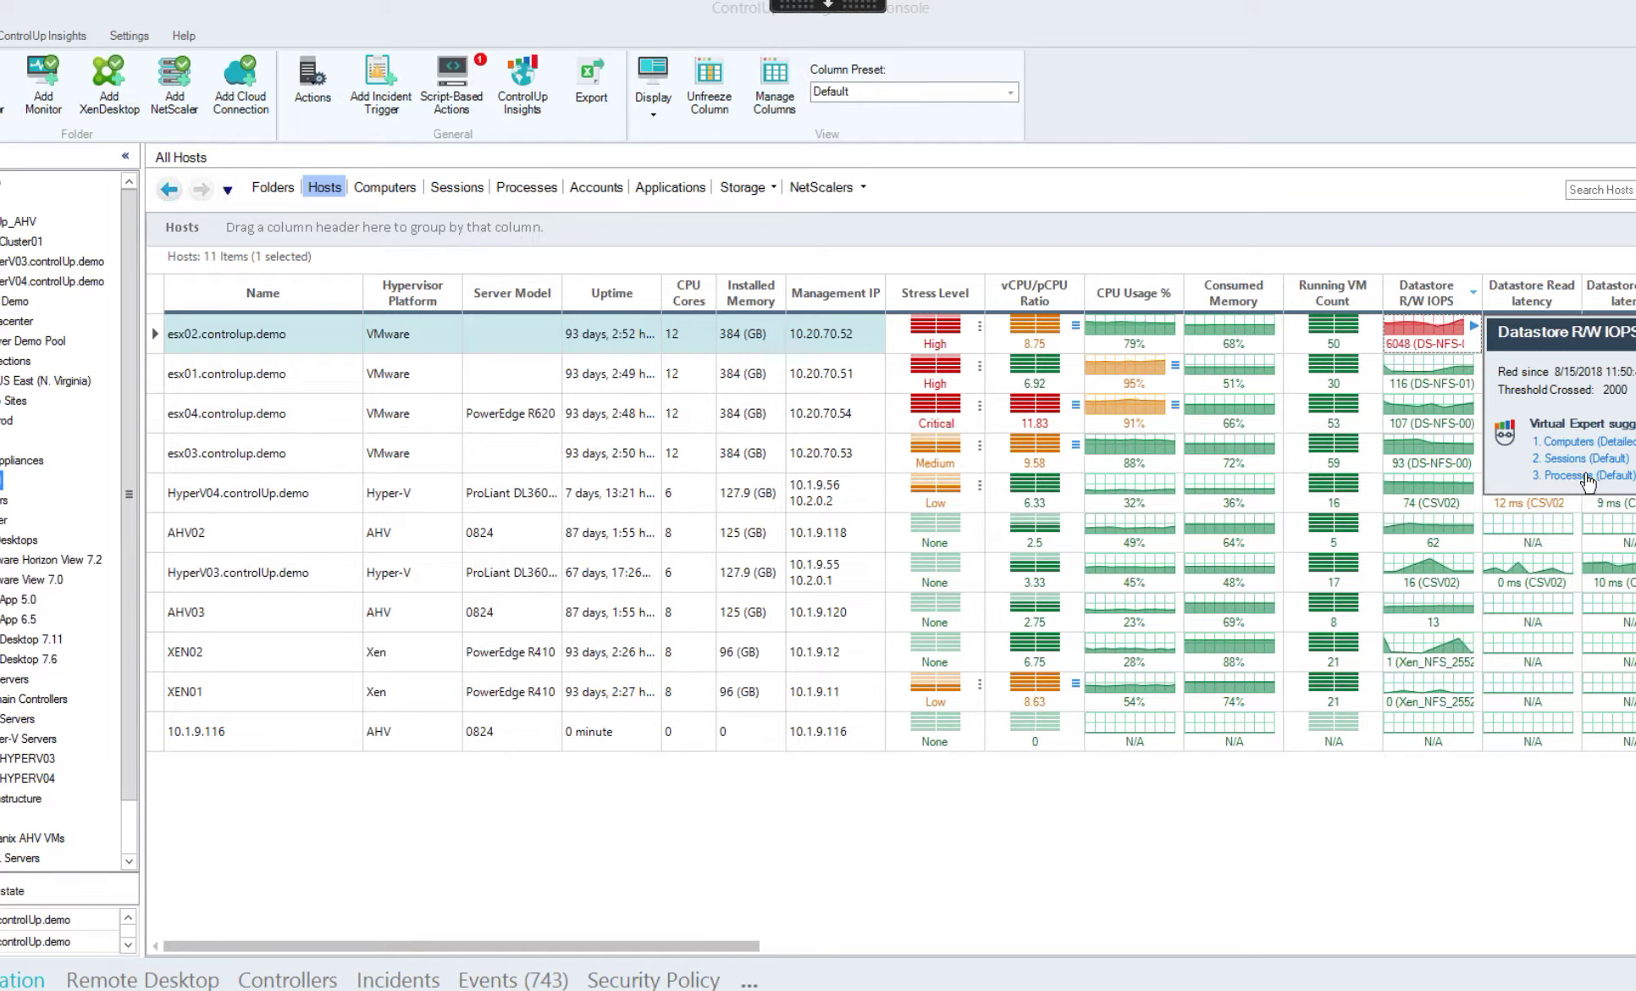
{"action": "left_click", "coordinate": [1409, 333]}
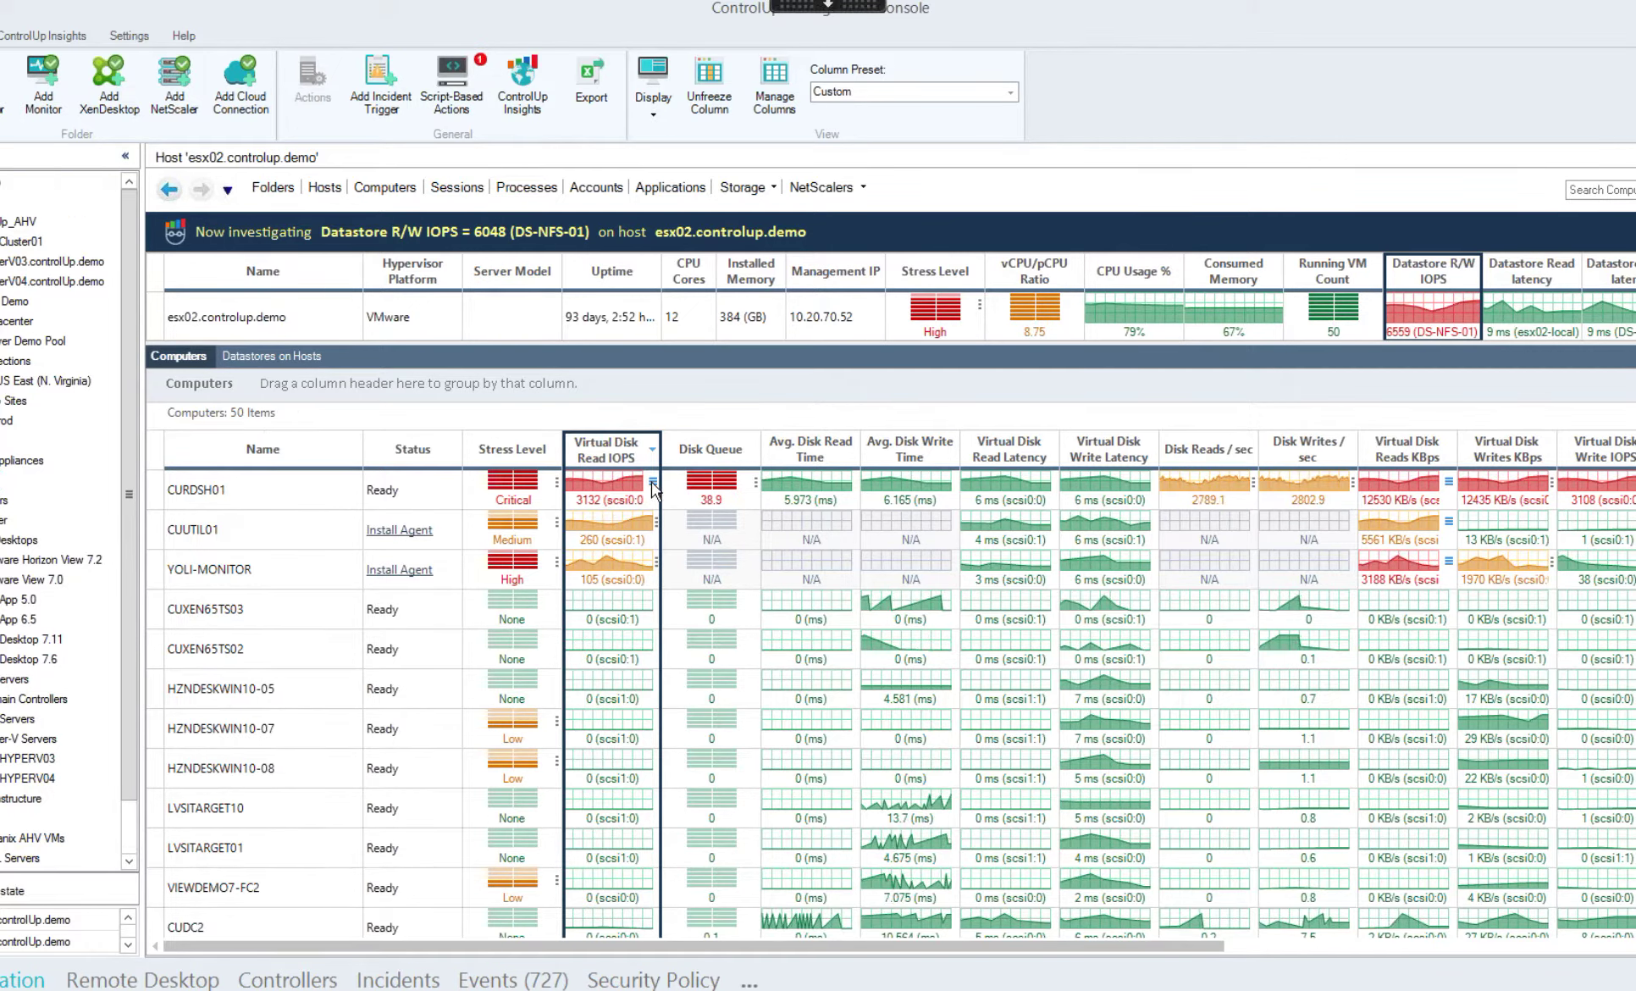
{"action": "left_click", "coordinate": [652, 483]}
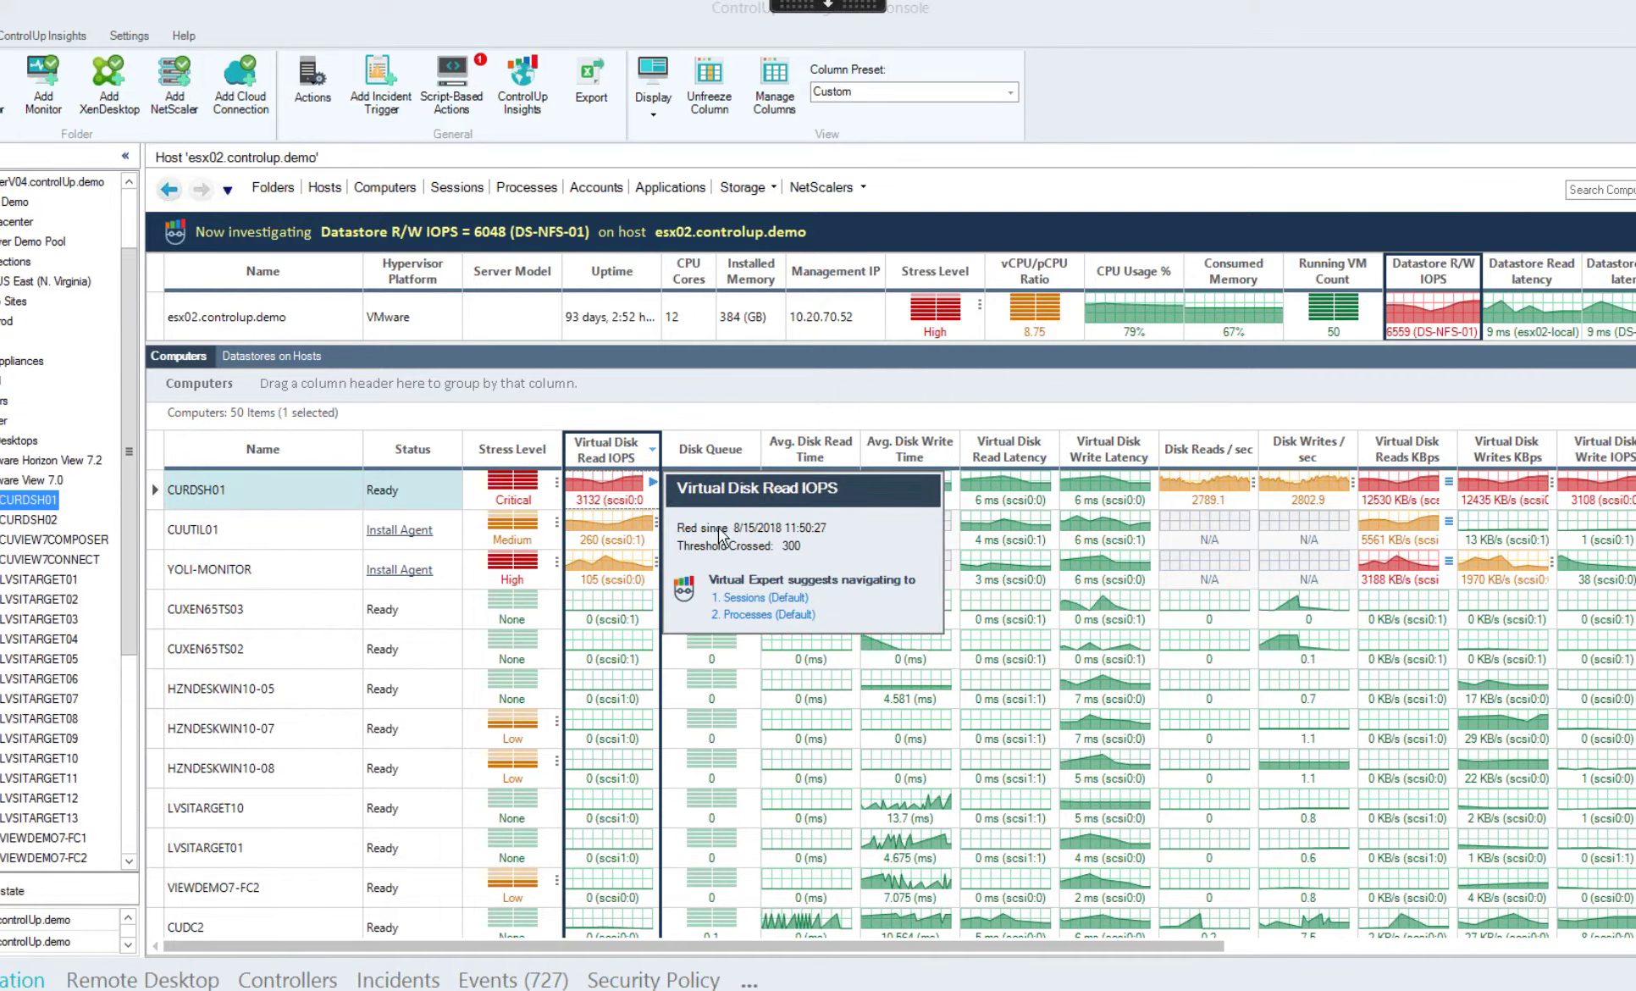
{"action": "left_click", "coordinate": [759, 597]}
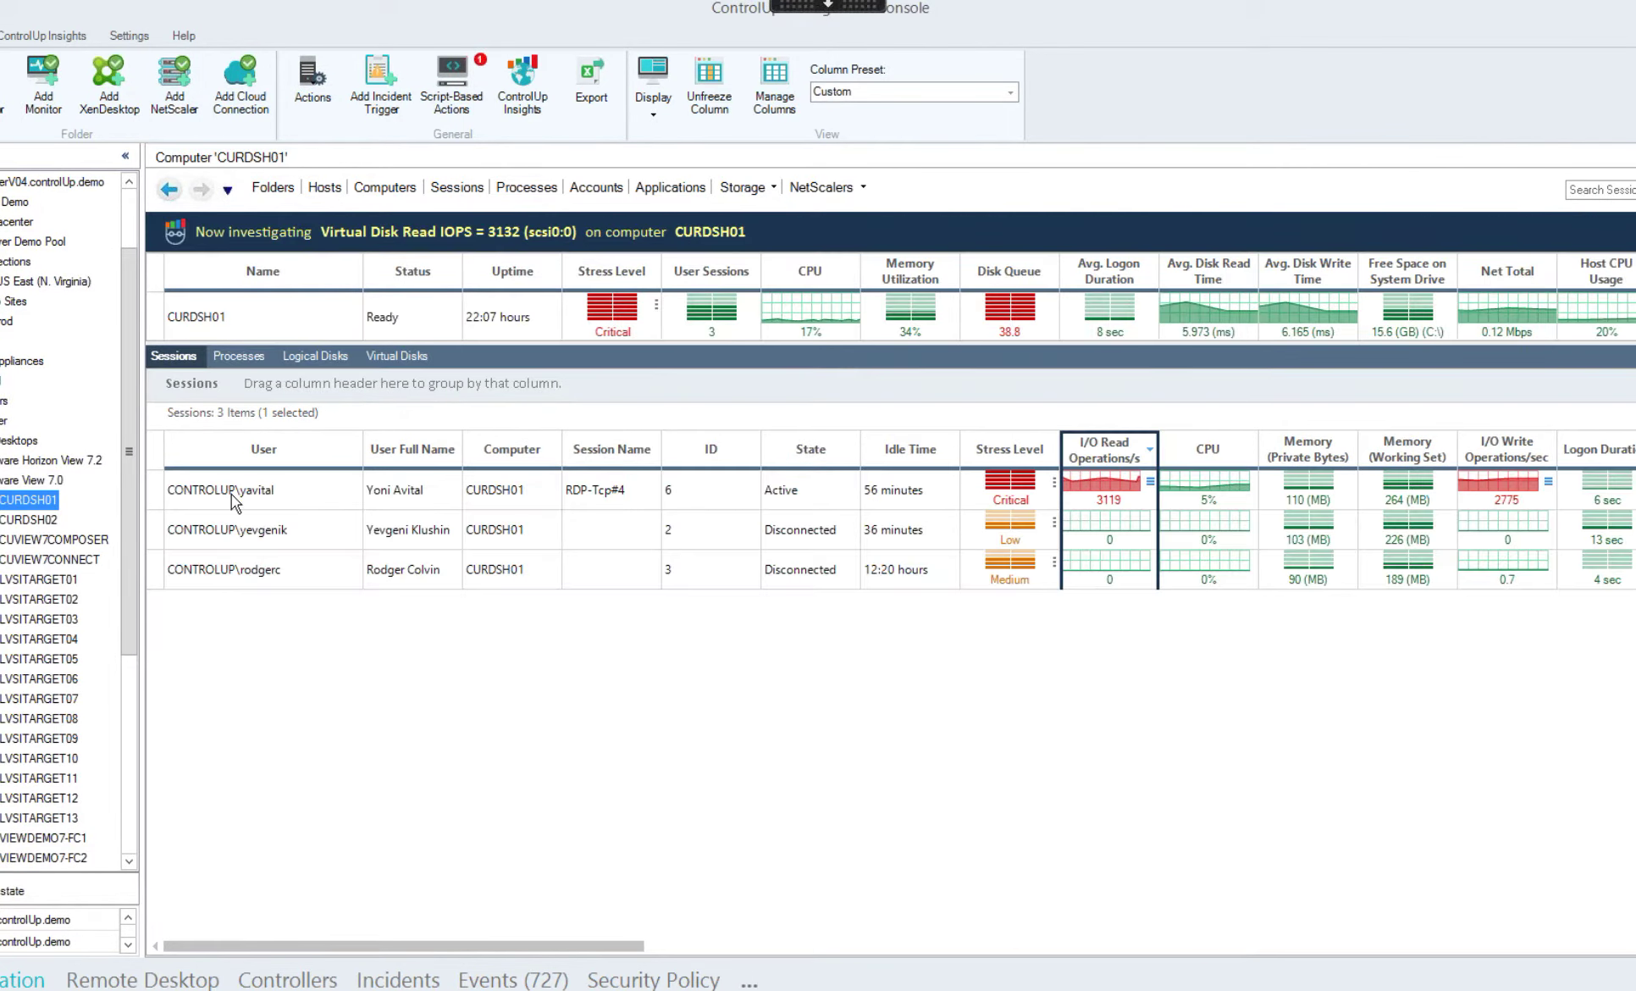
- Follow the I/O Read Operations/sec of session 6 on CURDSH01 to its processes
{"action": "double_click", "coordinate": [1097, 488]}
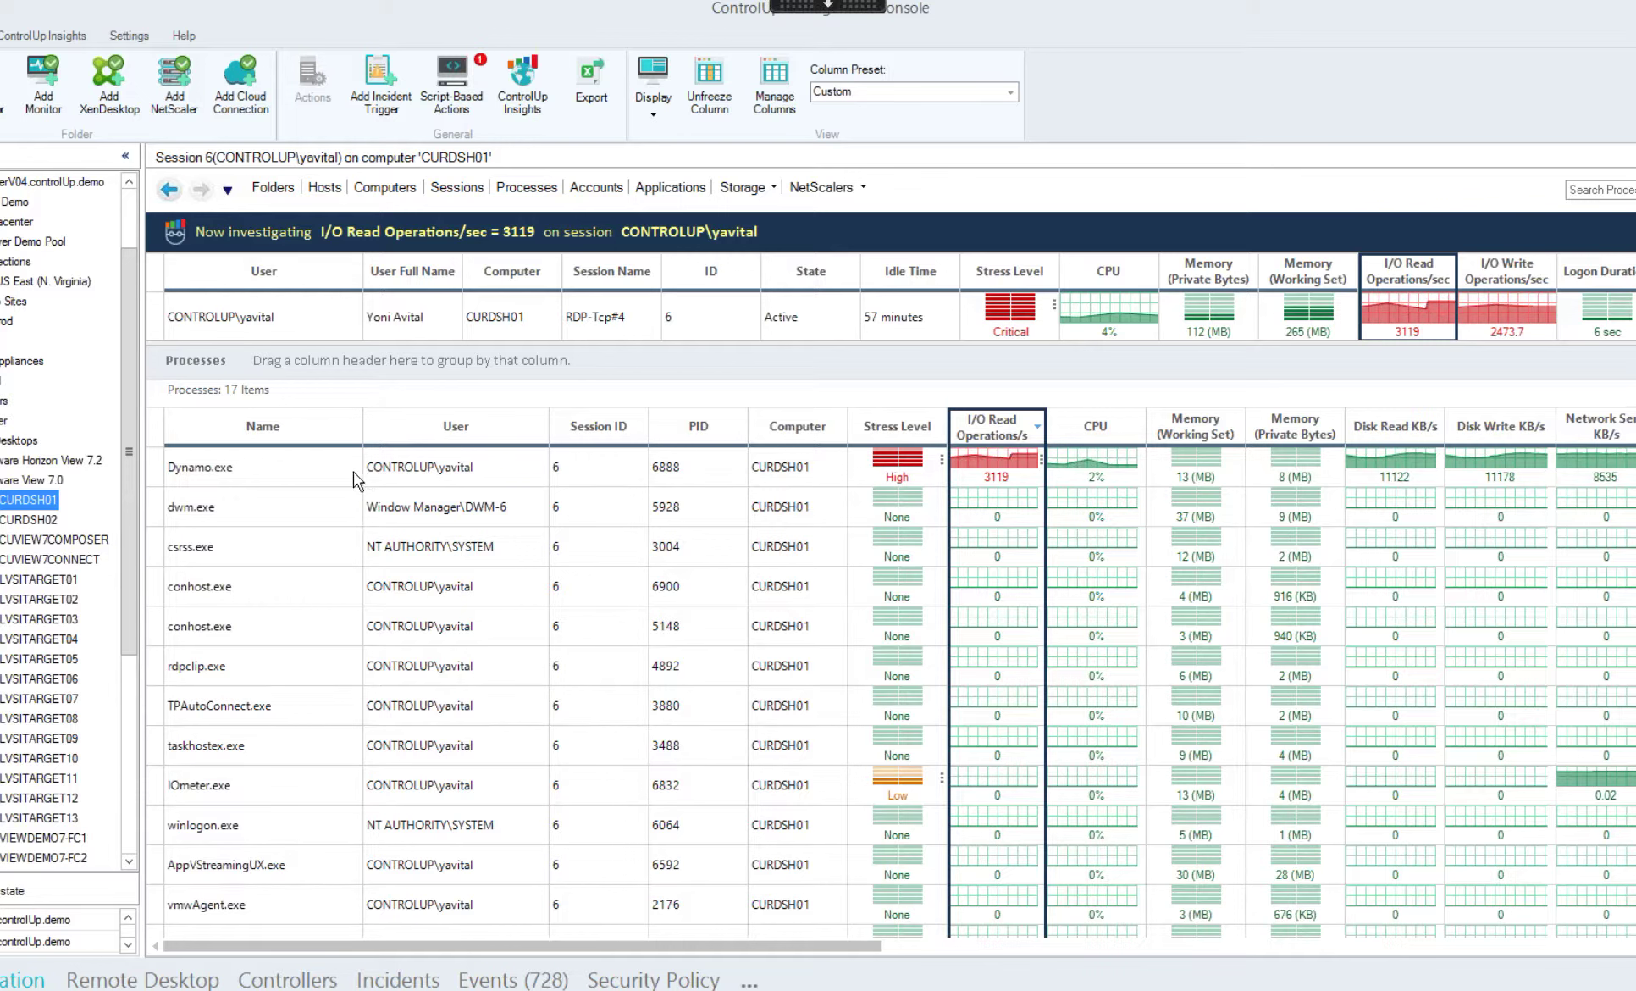
- In the Contextual Navigation settings, examine the Hosts rule for Datastore R/W IOPS and close it unchanged
{"action": "left_click", "coordinate": [139, 42]}
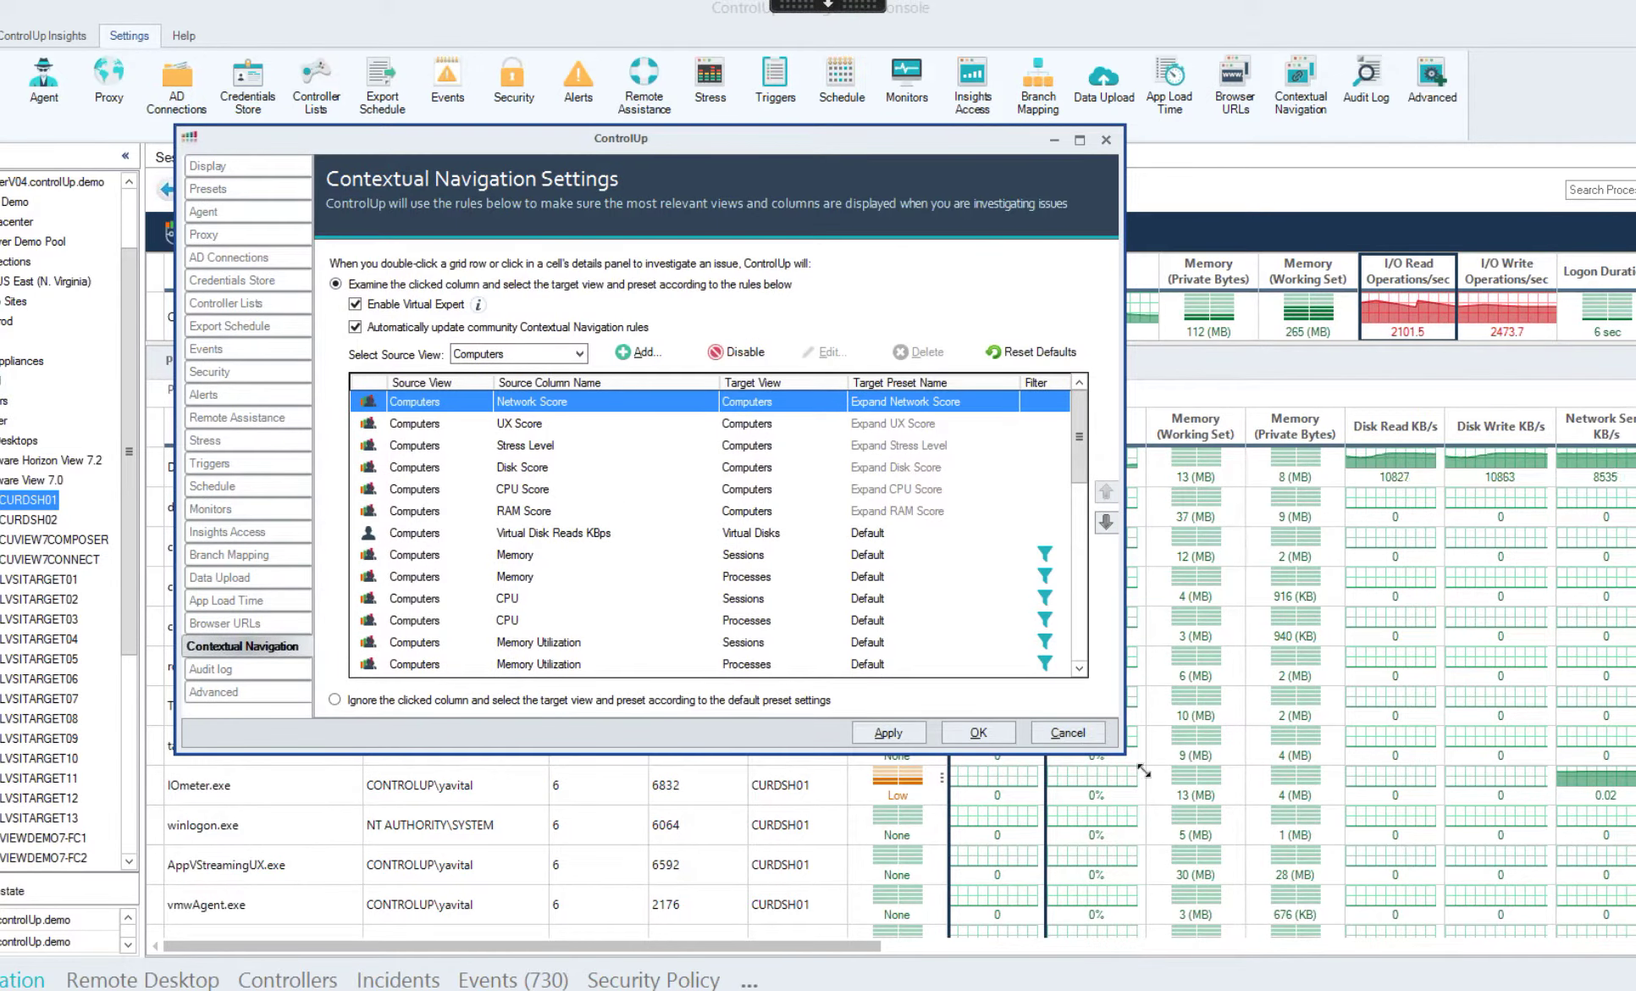
{"action": "left_click_drag", "start_coordinate": [1143, 771], "coordinate": [1423, 942]}
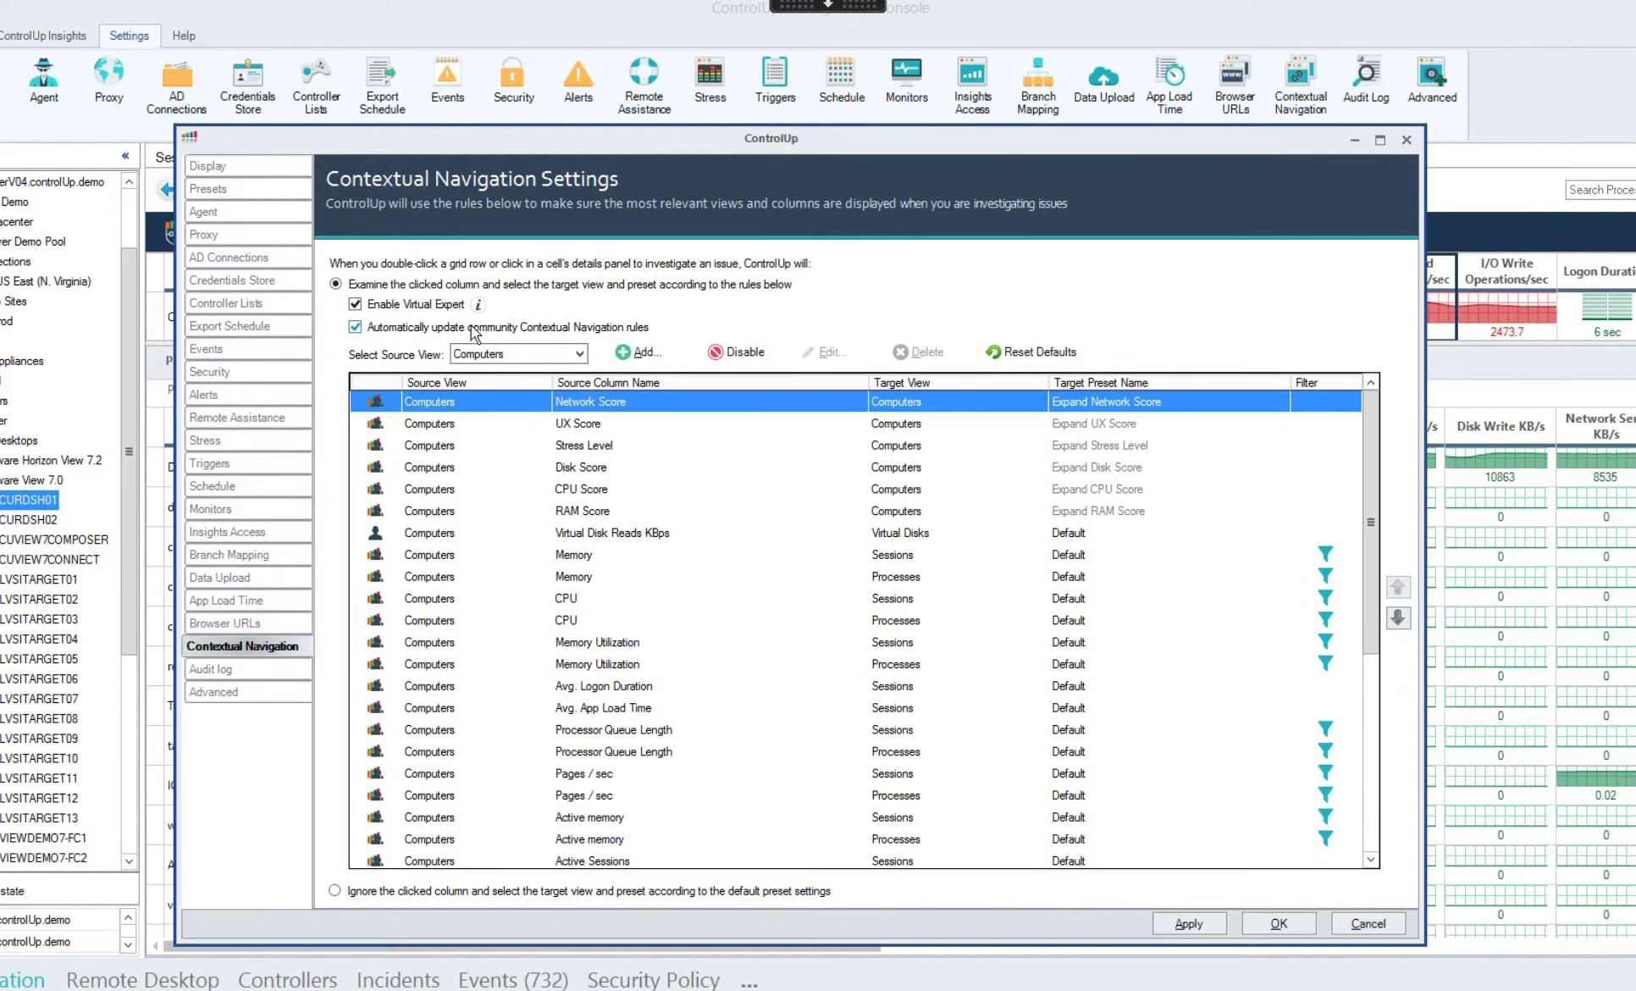
{"action": "left_click", "coordinate": [507, 359]}
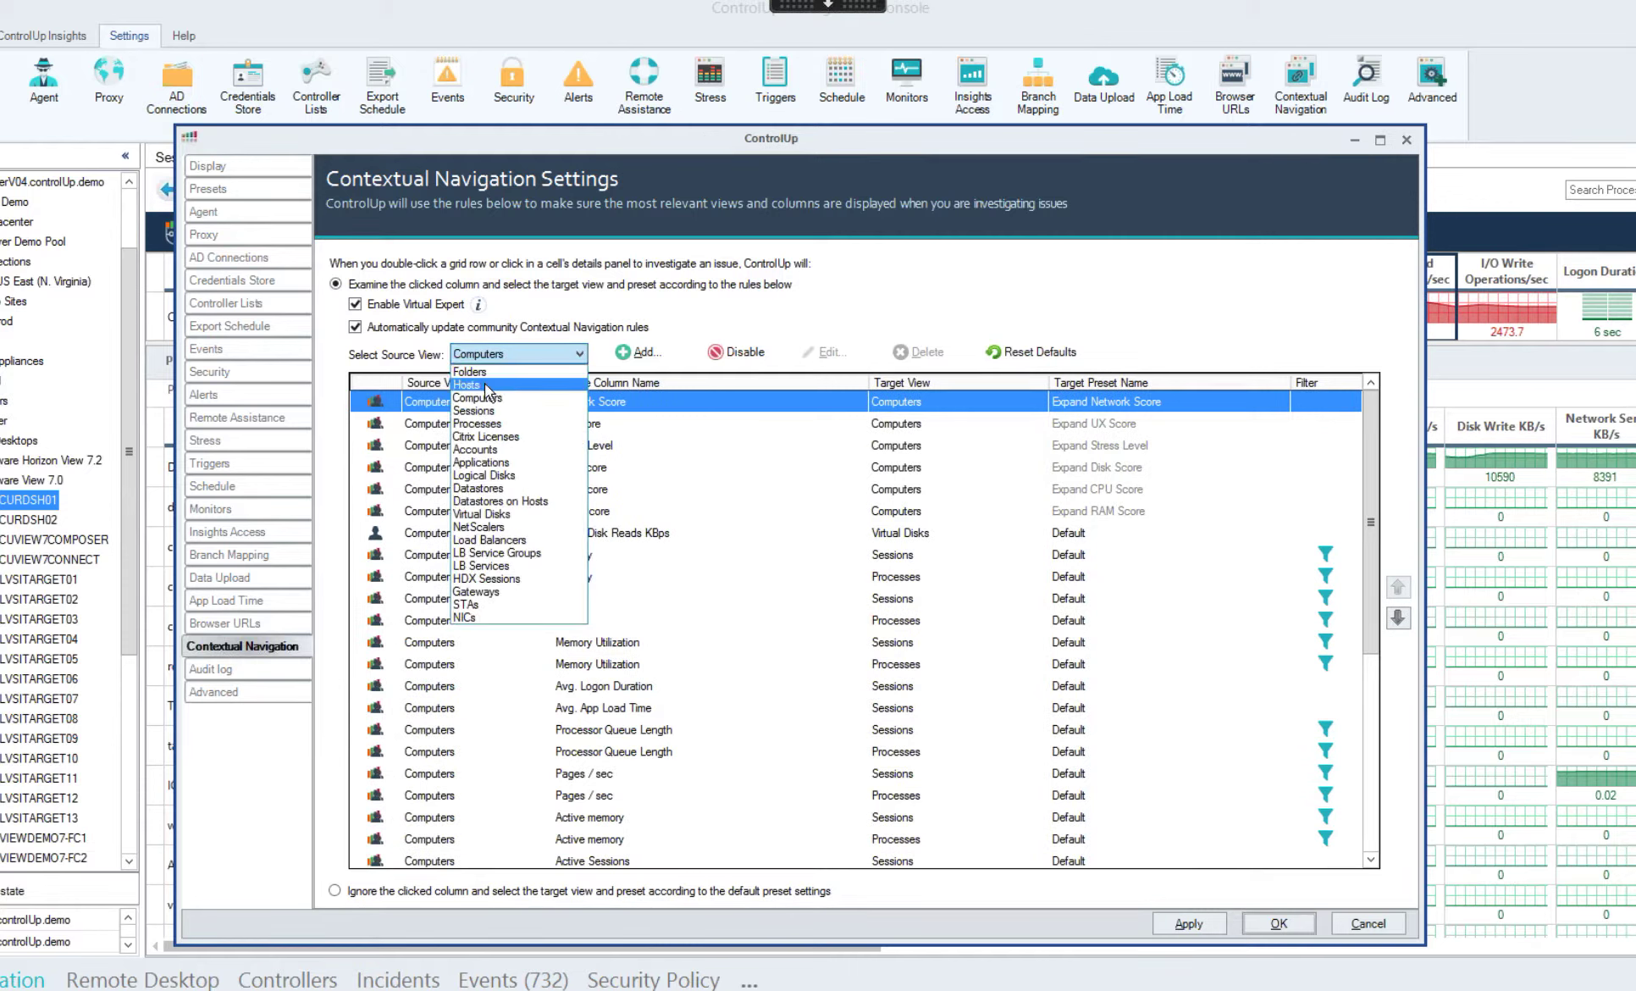
{"action": "left_click", "coordinate": [486, 385]}
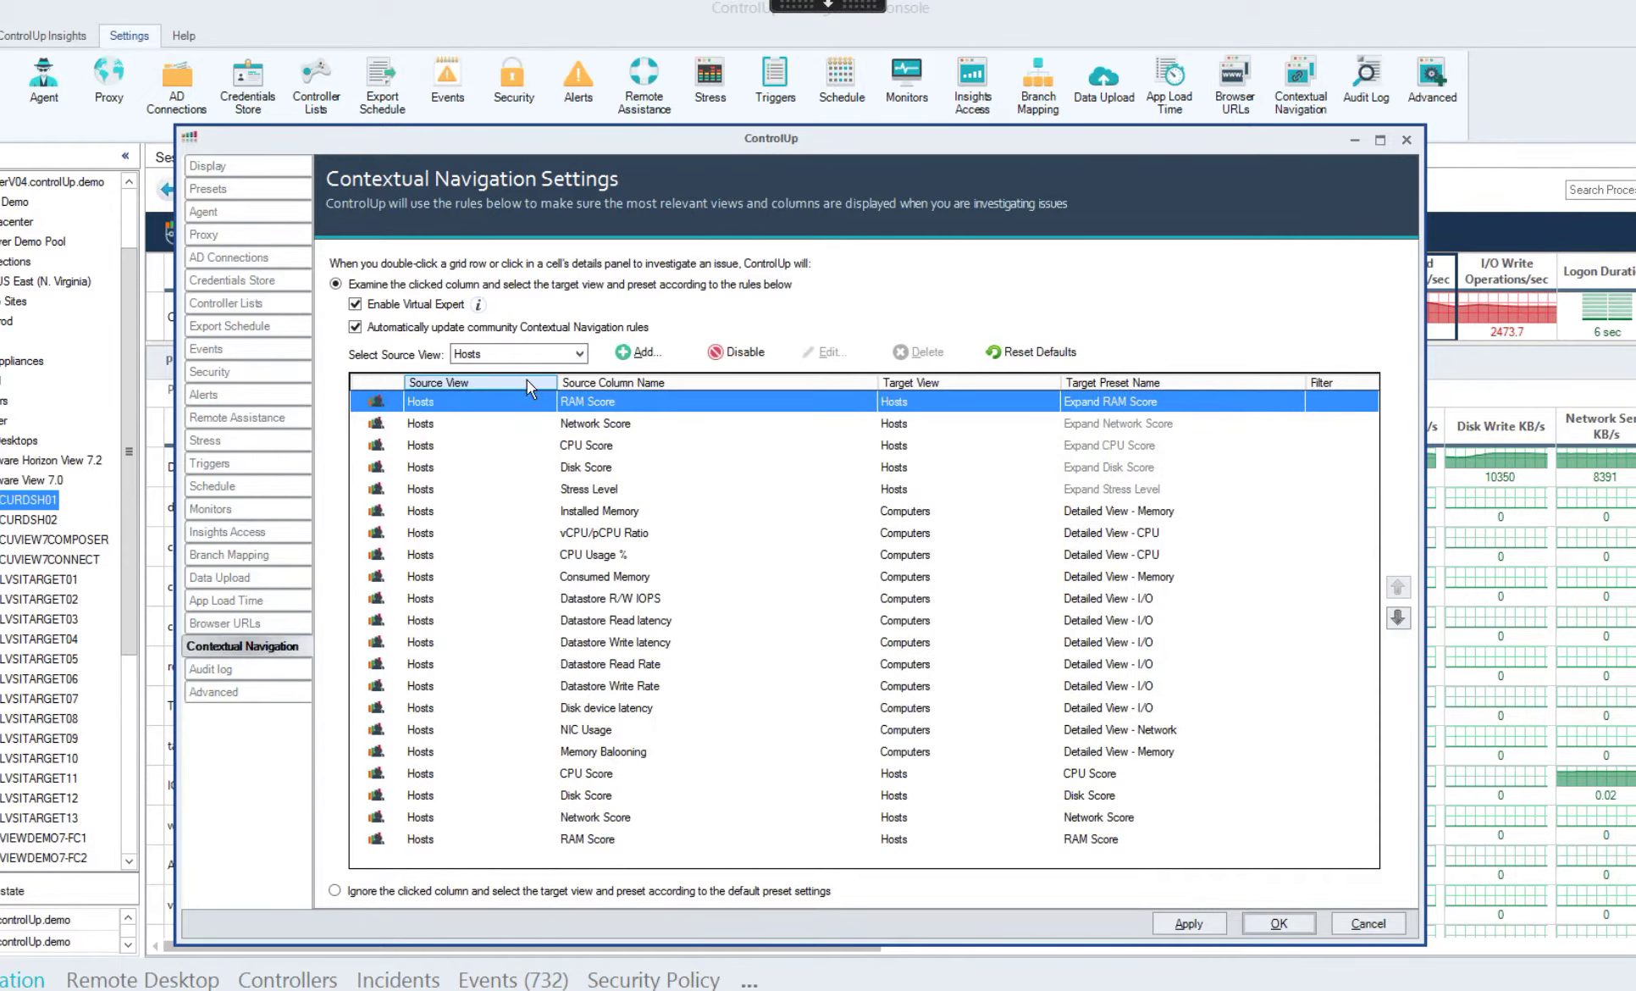
{"action": "left_click", "coordinate": [695, 600]}
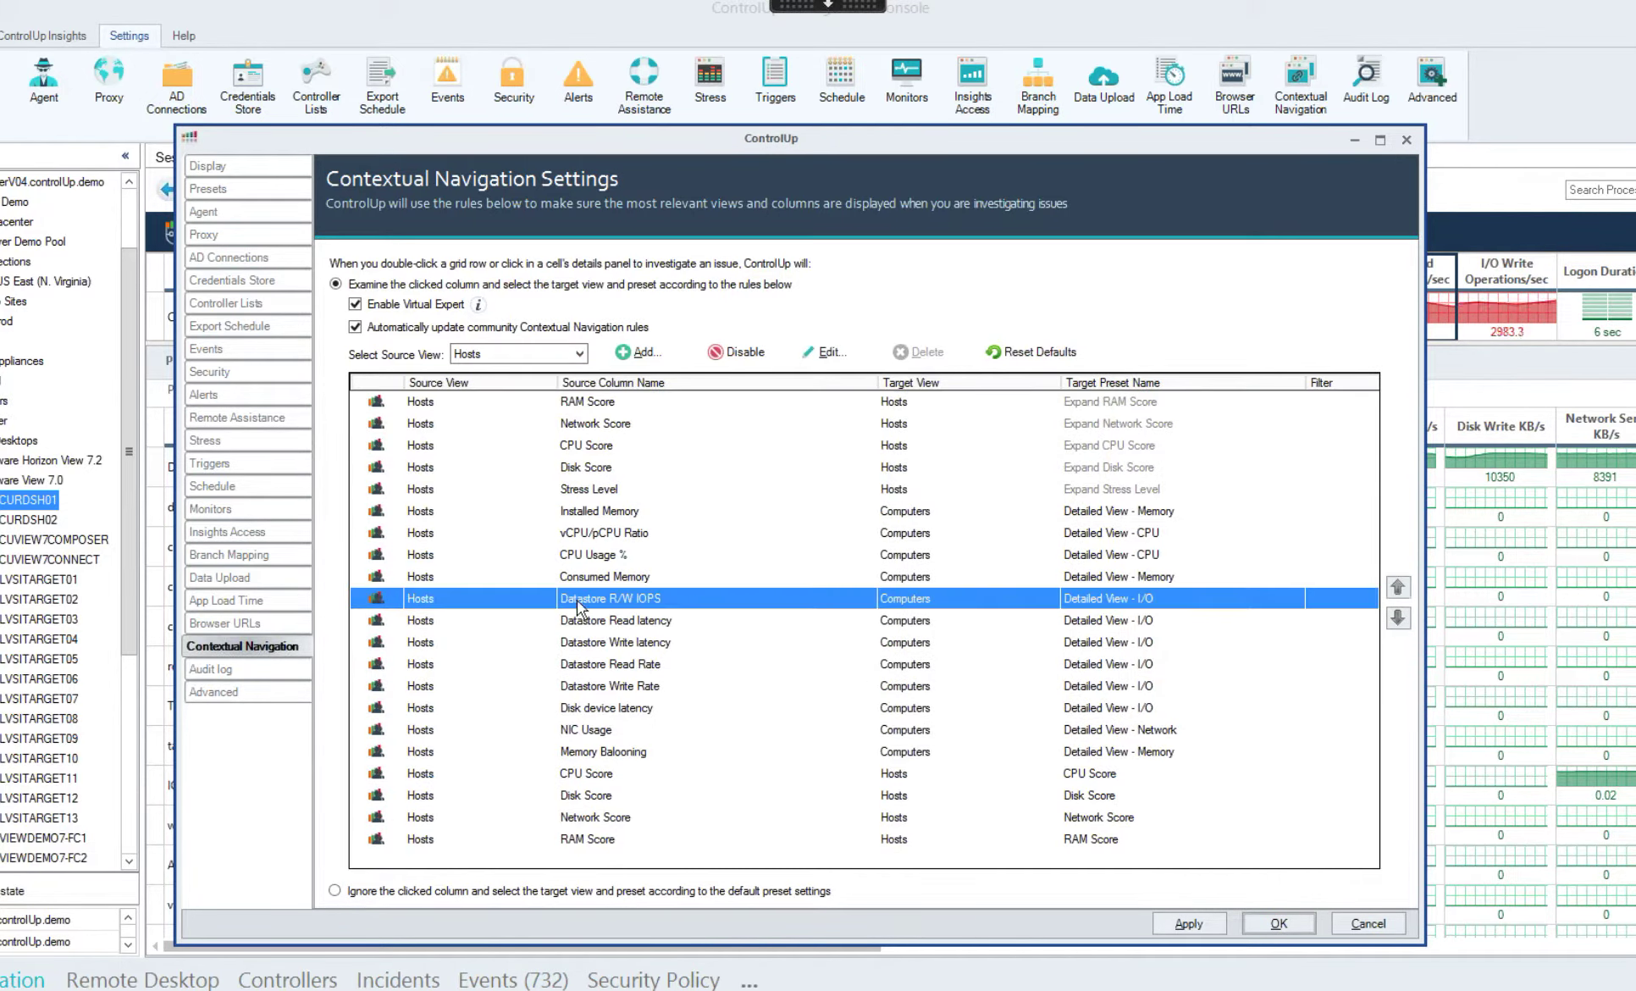
{"action": "left_click", "coordinate": [818, 353]}
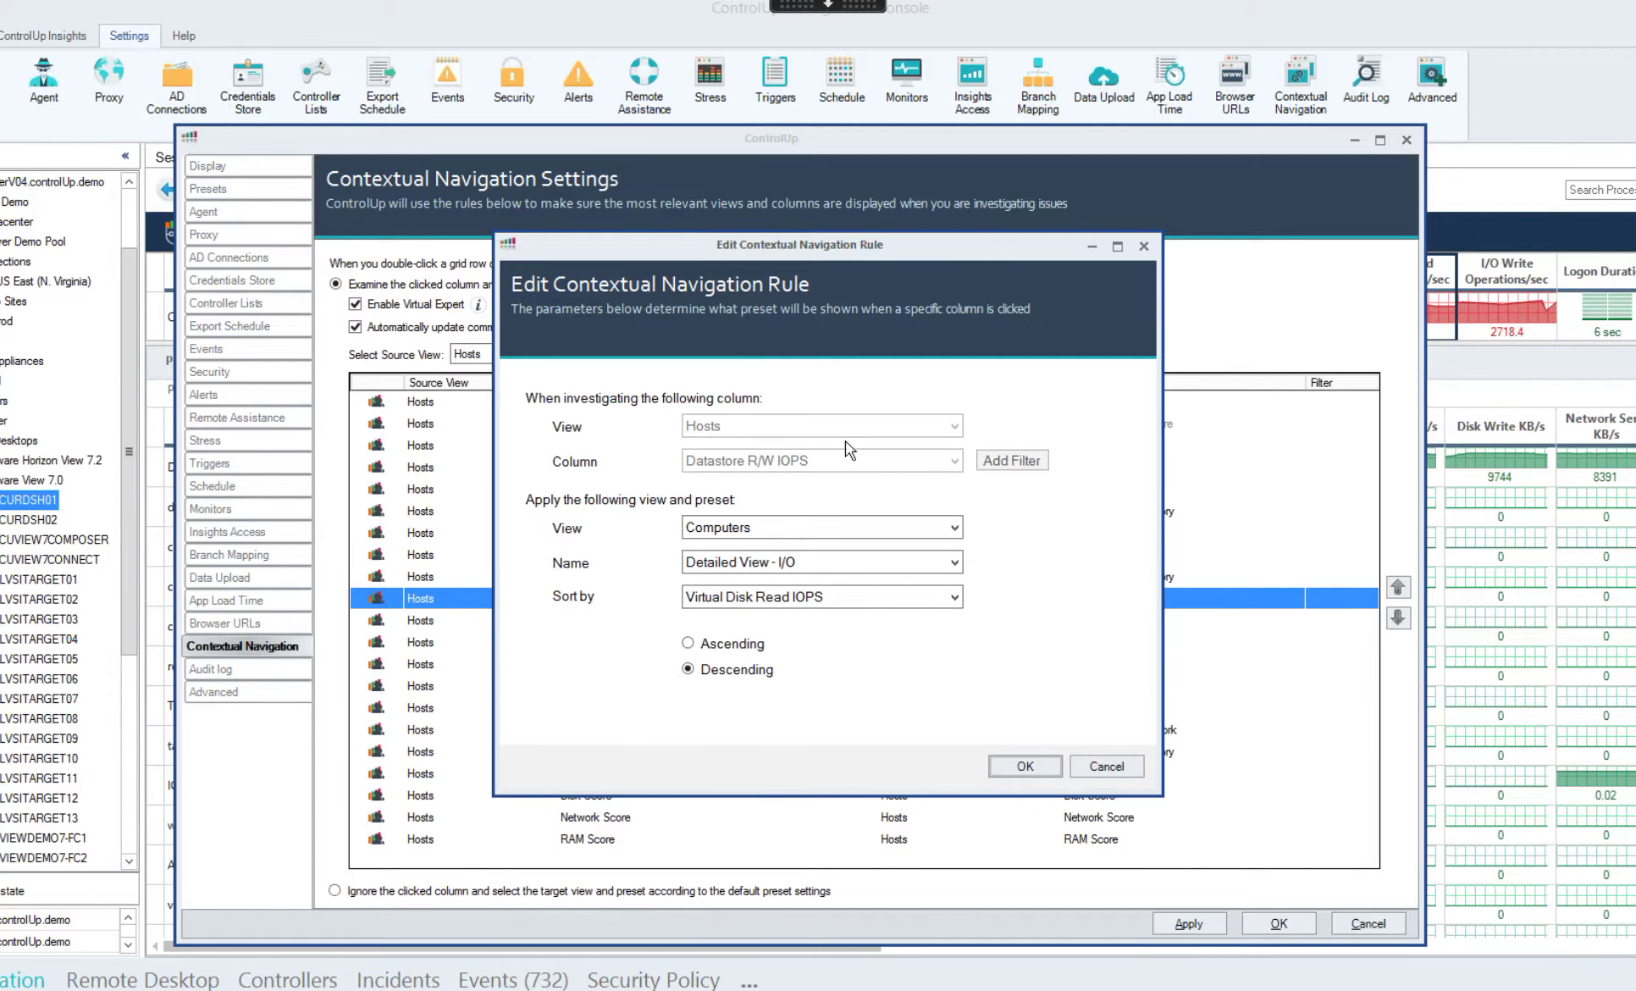
{"action": "left_click", "coordinate": [1124, 773]}
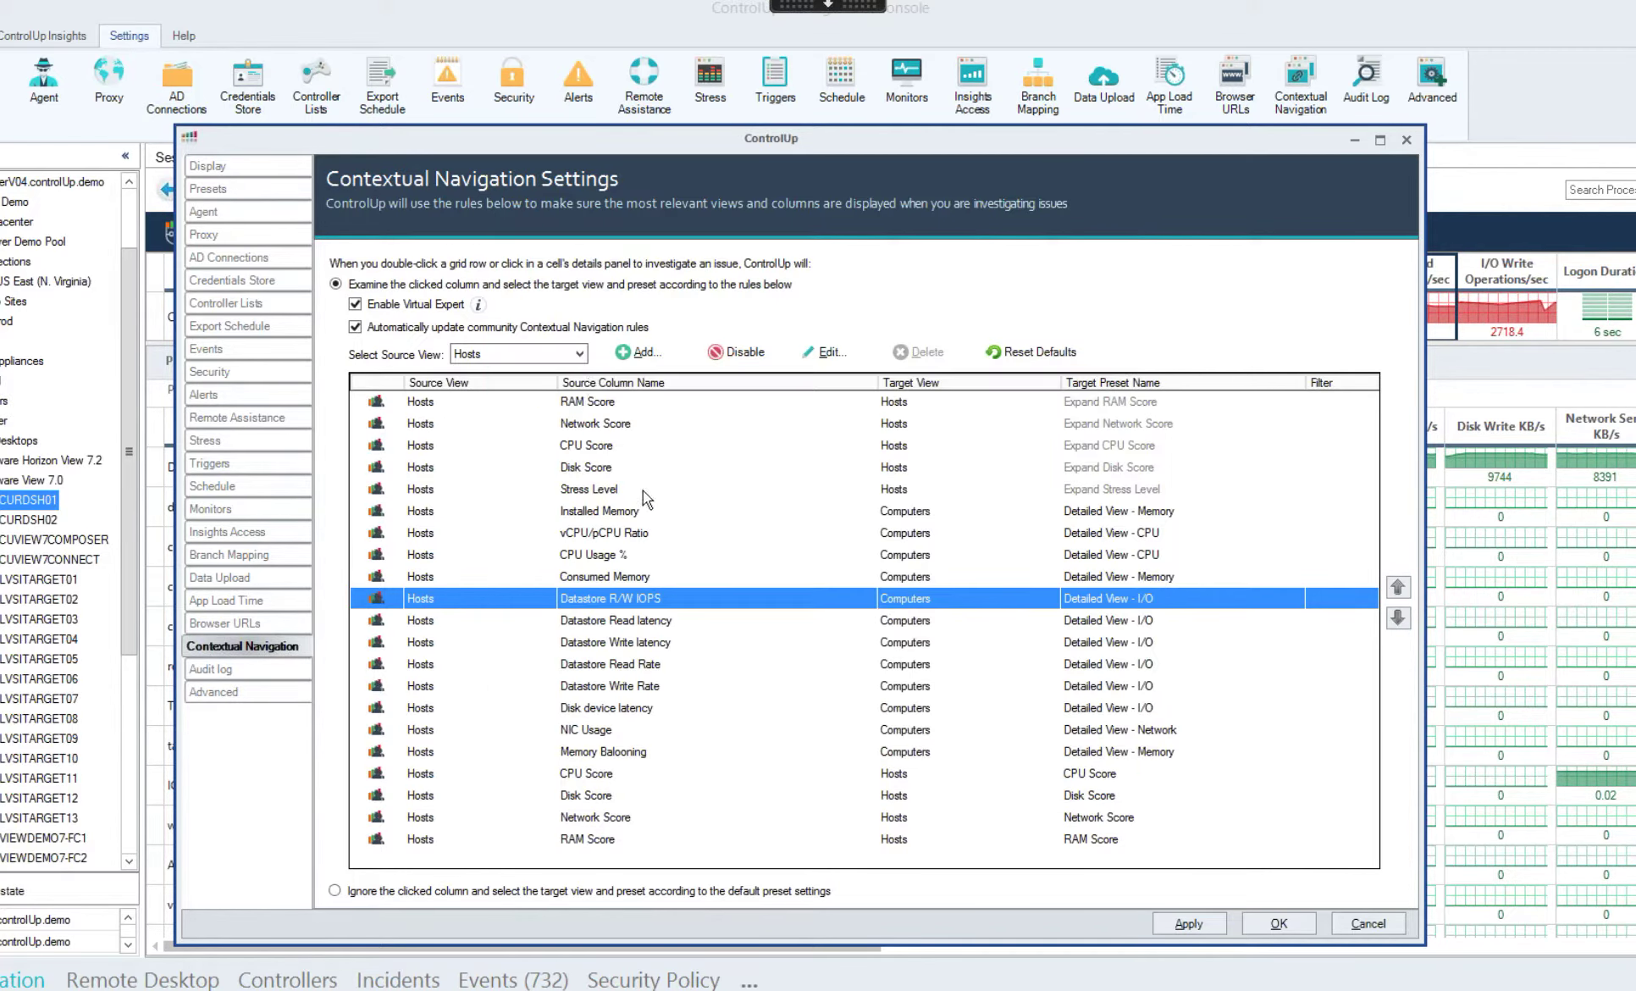
- Show the contextual navigation rules for the Computers source view, followed by those for Sessions
{"action": "left_click", "coordinate": [579, 362]}
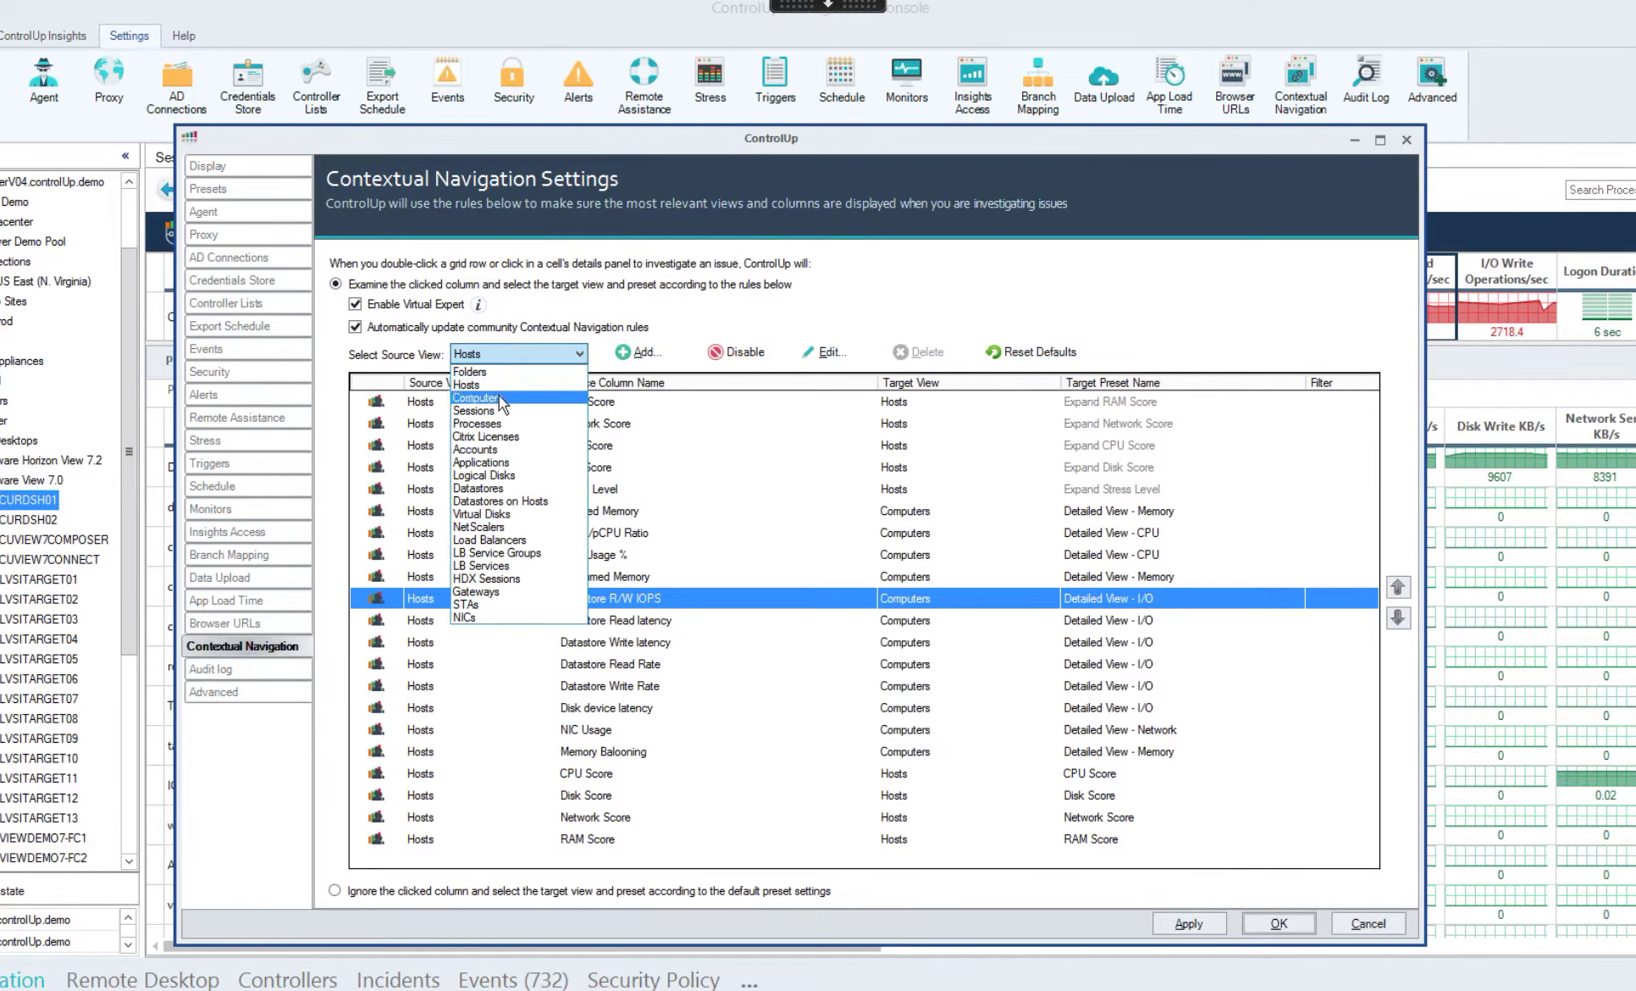
{"action": "left_click", "coordinate": [498, 395]}
{"action": "left_click", "coordinate": [571, 355]}
{"action": "left_click", "coordinate": [482, 409]}
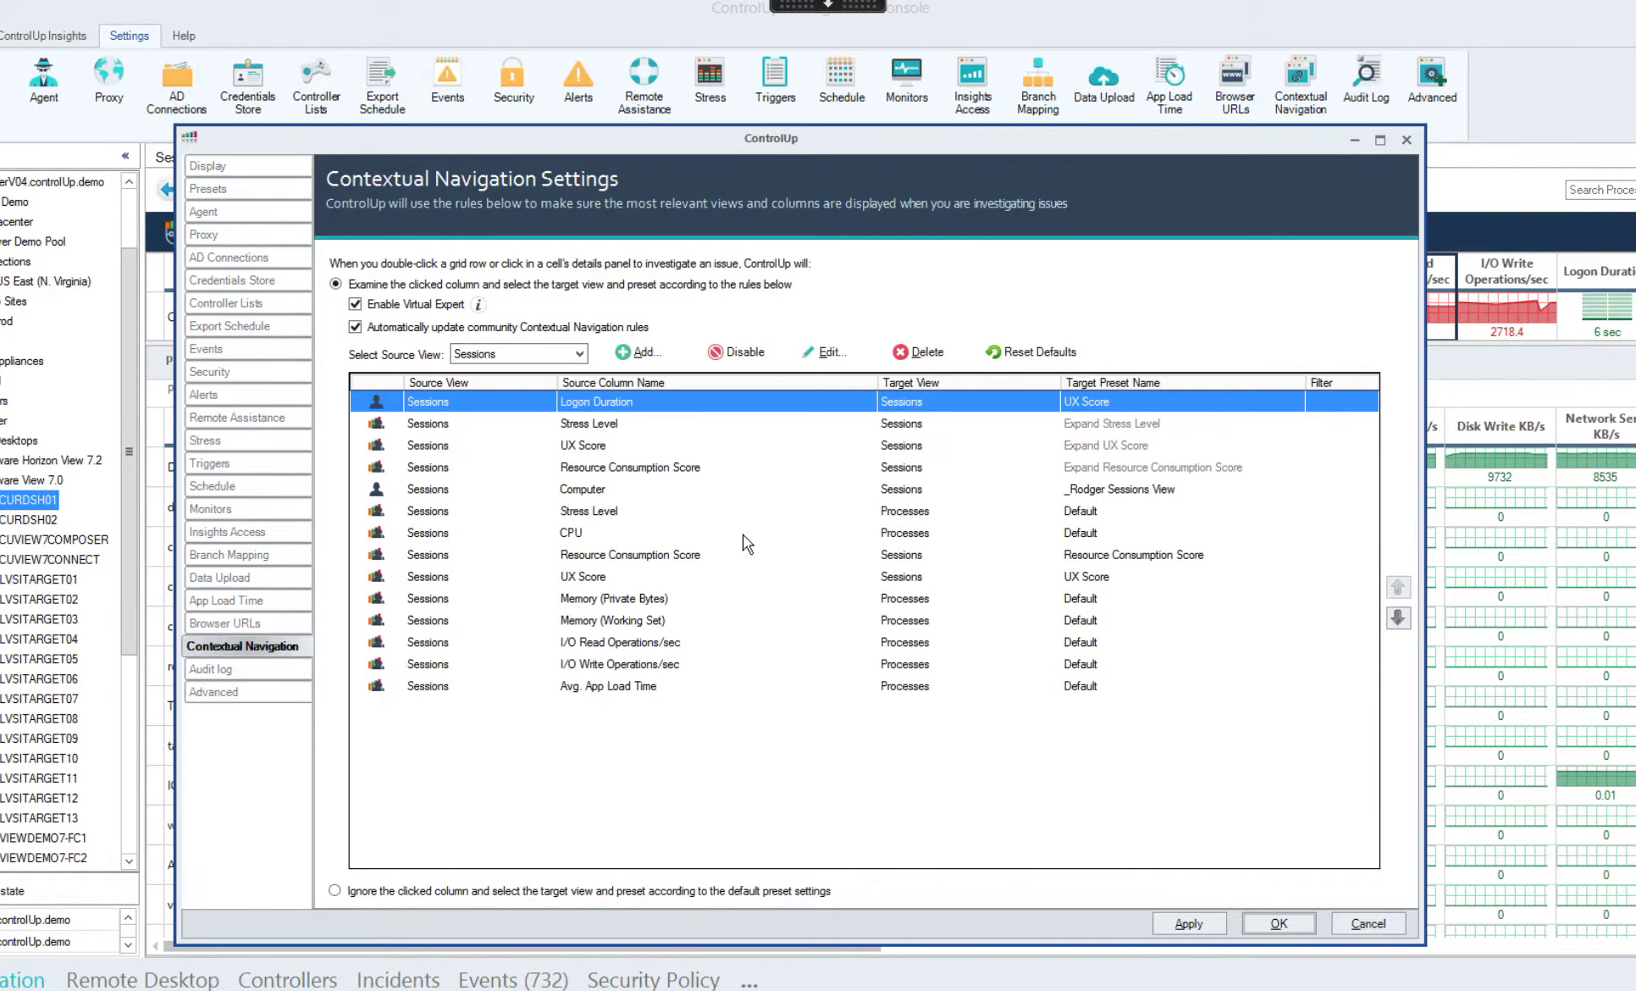
- Examine the column, view, preset and sort options for a new Sessions navigation rule, and leave the settings without saving
{"action": "left_click", "coordinate": [640, 345]}
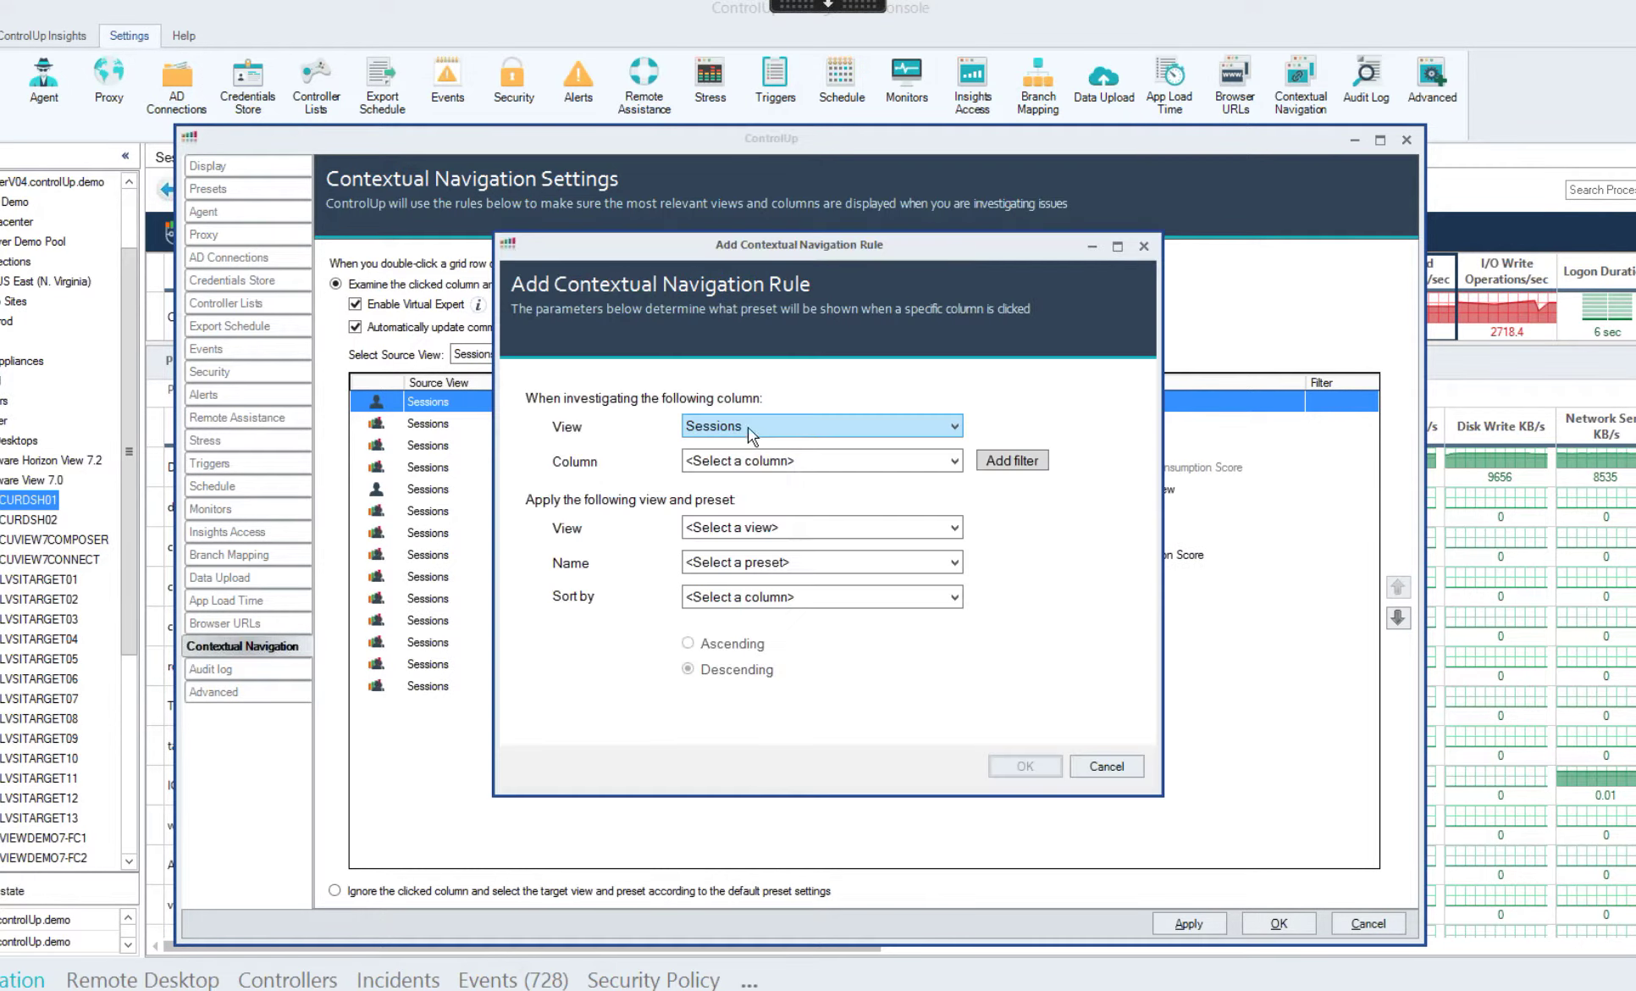
{"action": "left_click", "coordinate": [786, 462]}
{"action": "left_click", "coordinate": [786, 461]}
{"action": "left_click", "coordinate": [797, 525]}
{"action": "left_click", "coordinate": [756, 598]}
{"action": "left_click", "coordinate": [769, 598]}
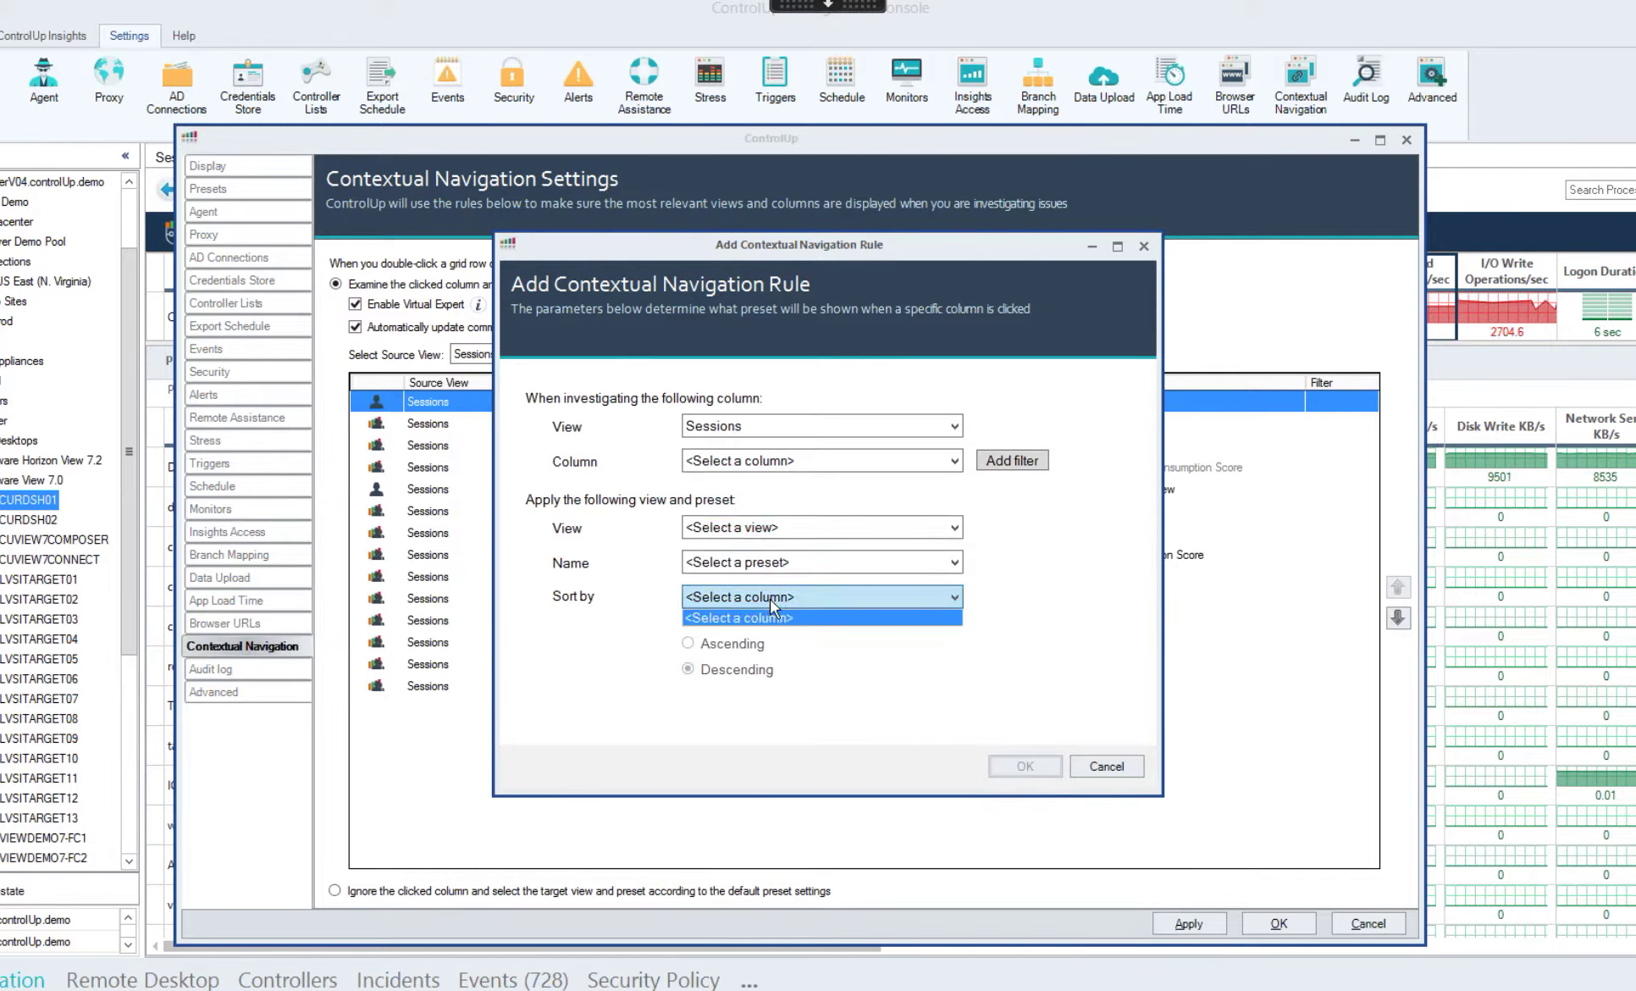
{"action": "left_click", "coordinate": [1088, 563]}
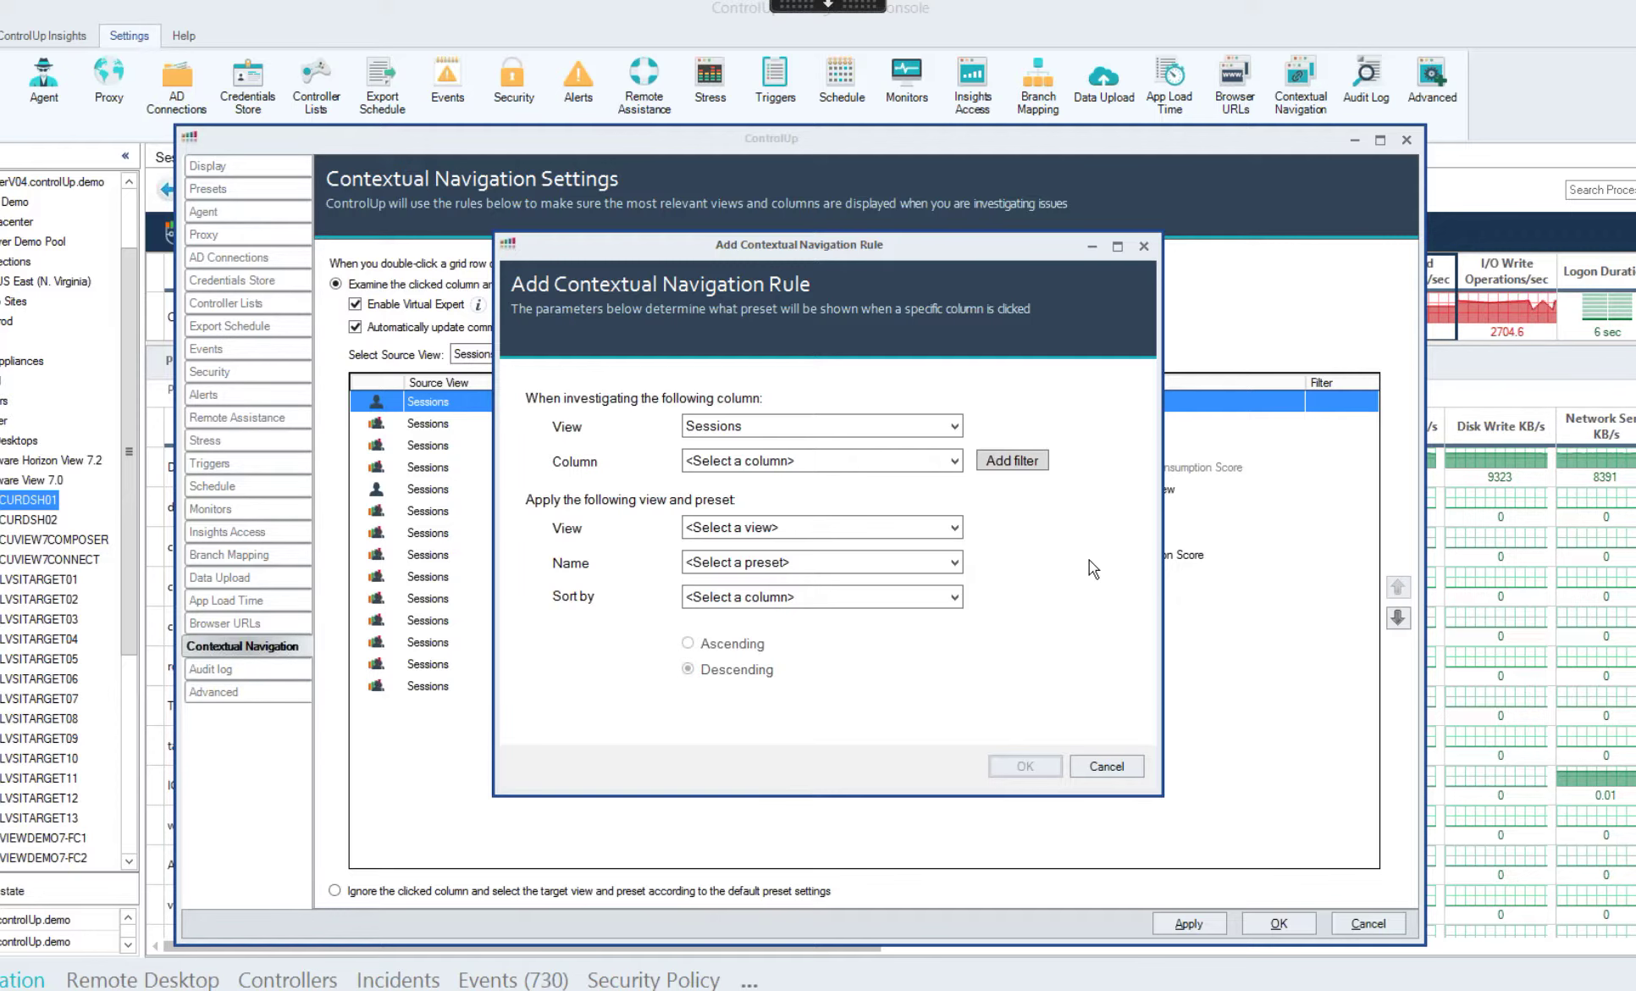
{"action": "left_click", "coordinate": [1134, 765]}
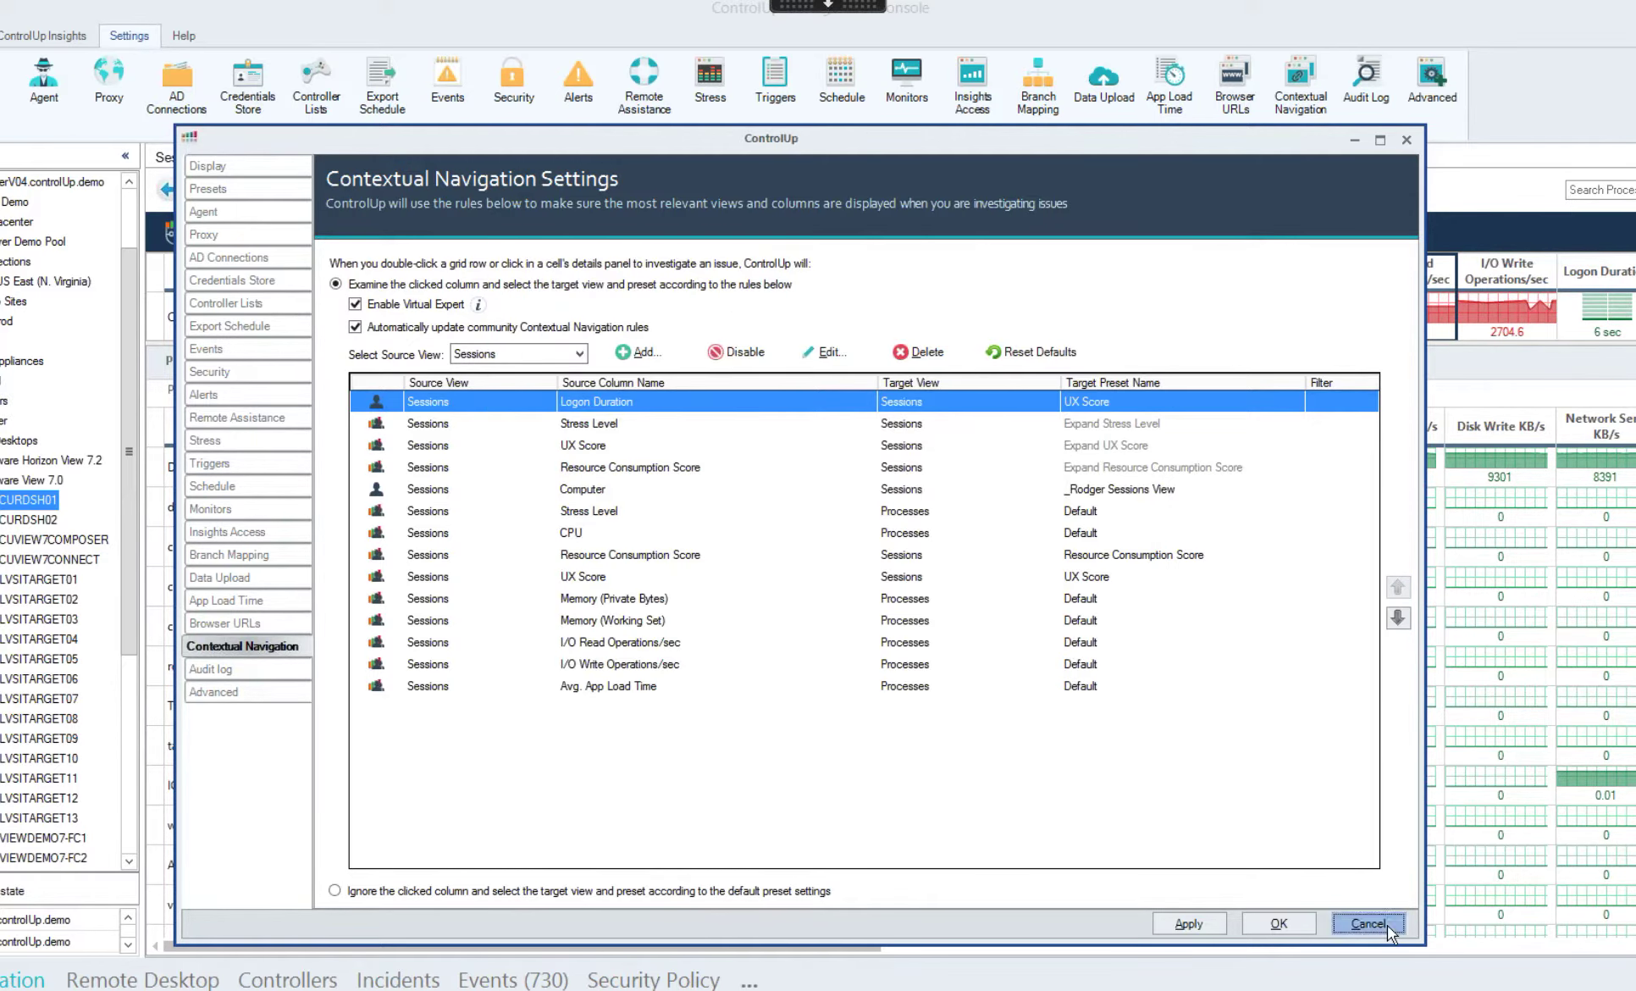
{"action": "left_click", "coordinate": [1387, 924]}
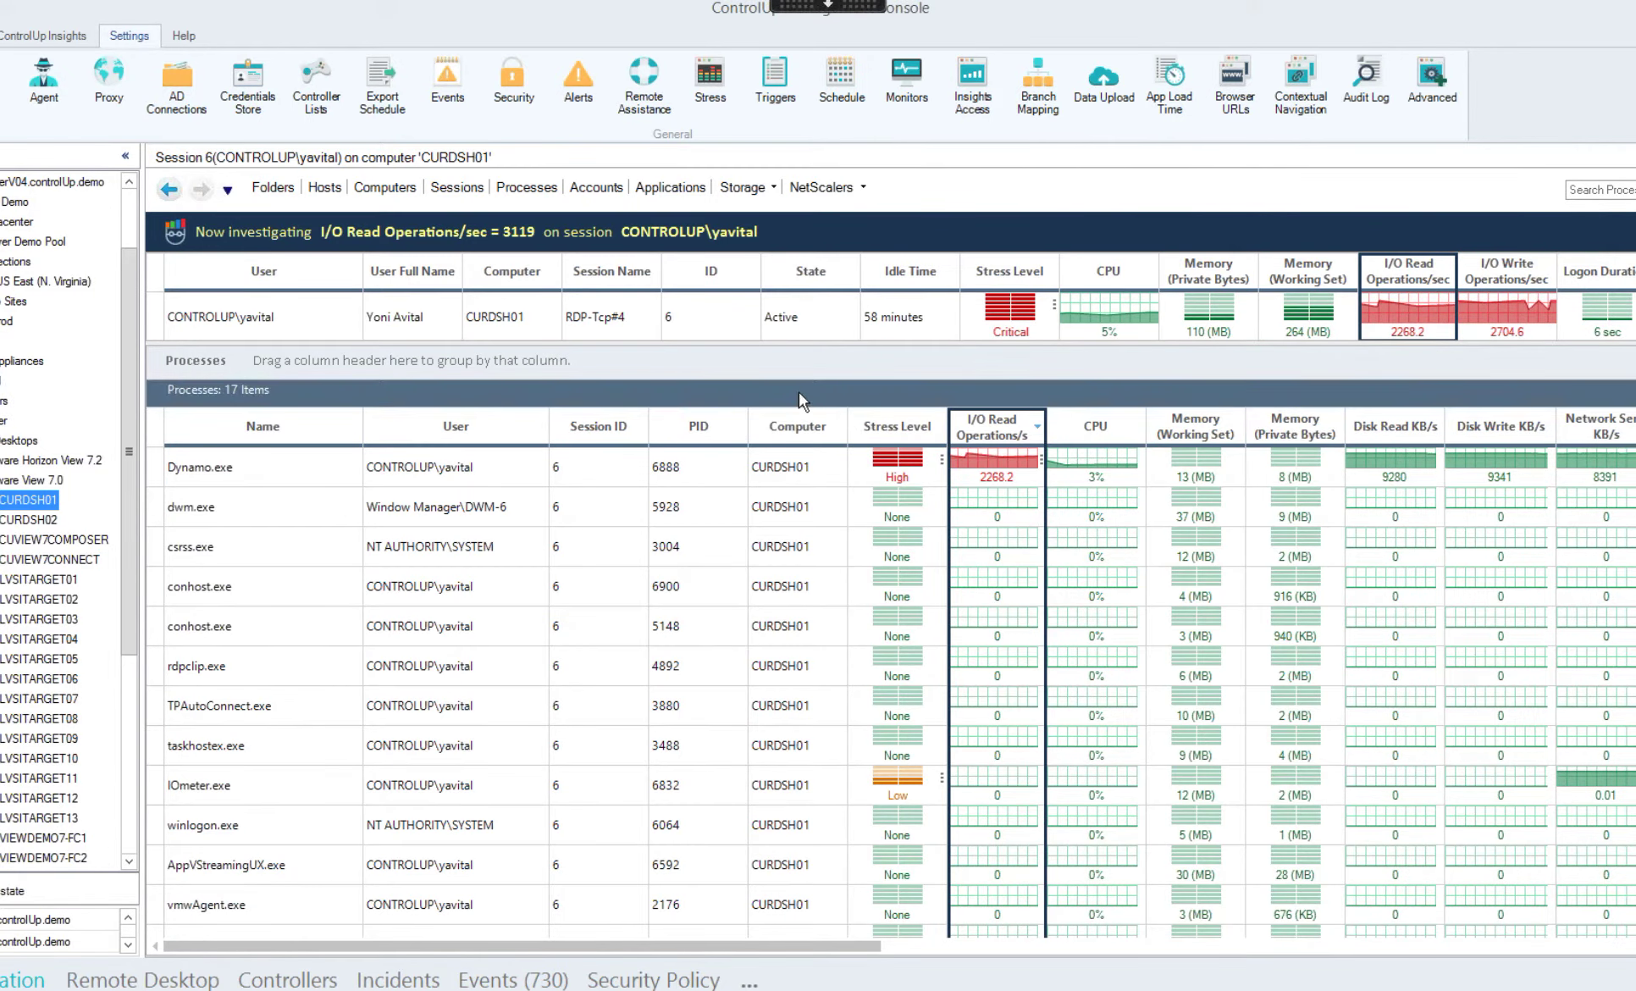
- In the hosts view, display the metrics behind esx02.controlup.demo's stress level and clear the search filter to list all hosts
{"action": "left_click", "coordinate": [329, 188]}
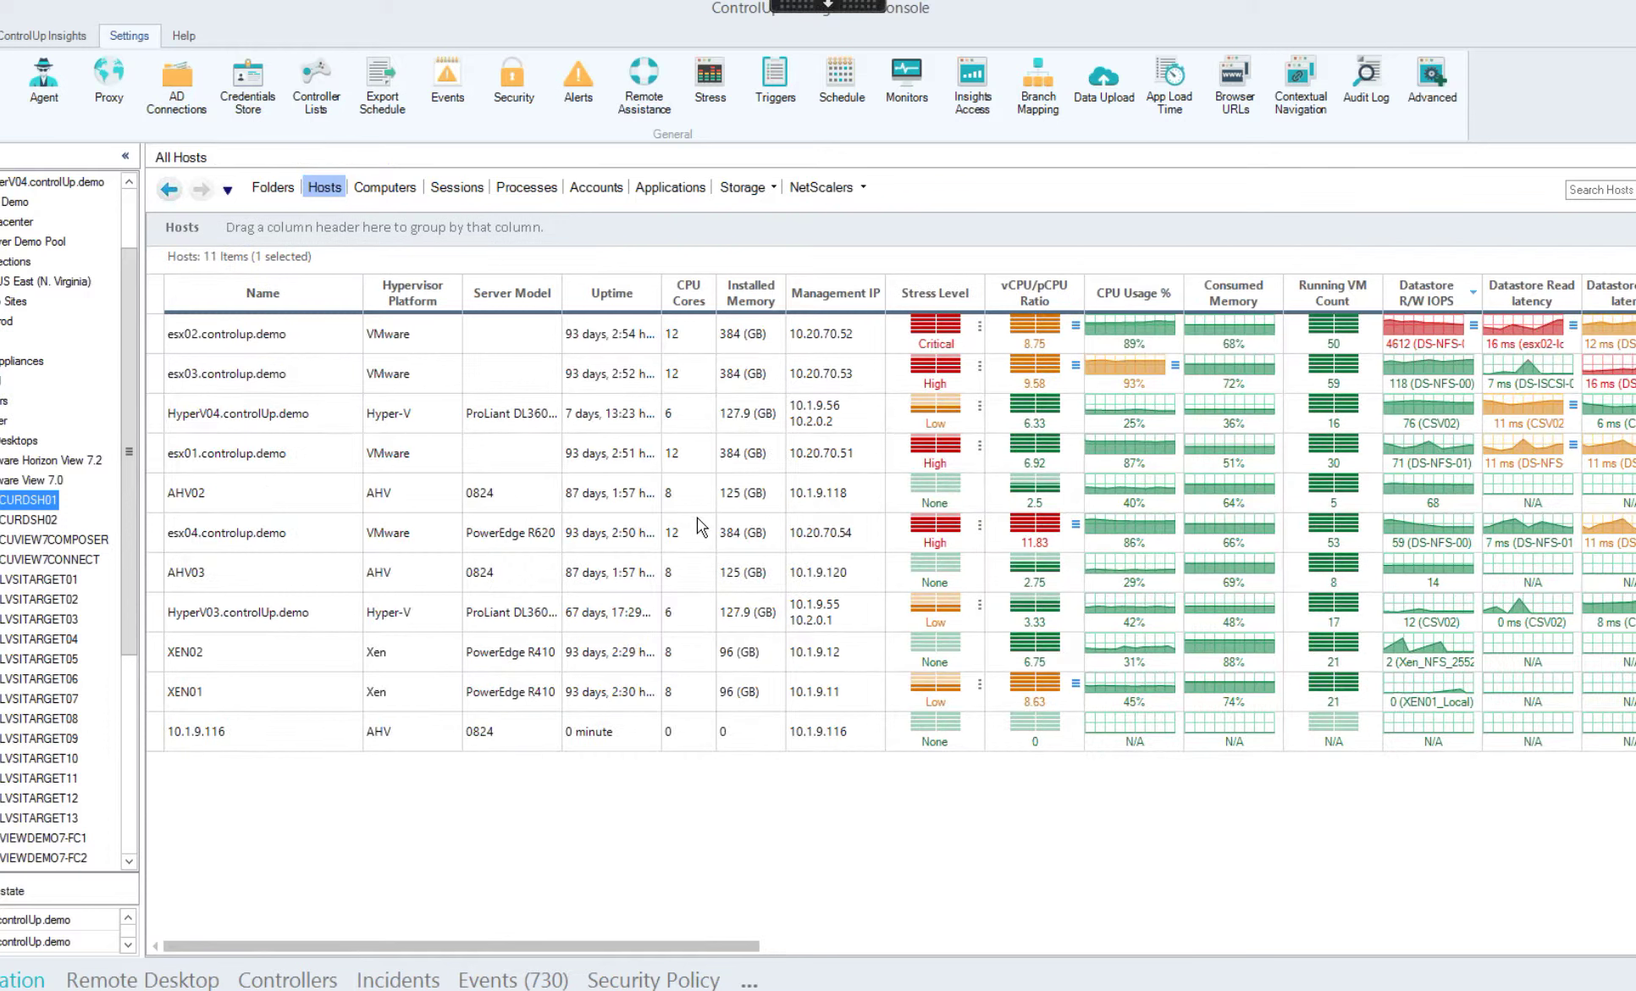
{"action": "left_click", "coordinate": [934, 332]}
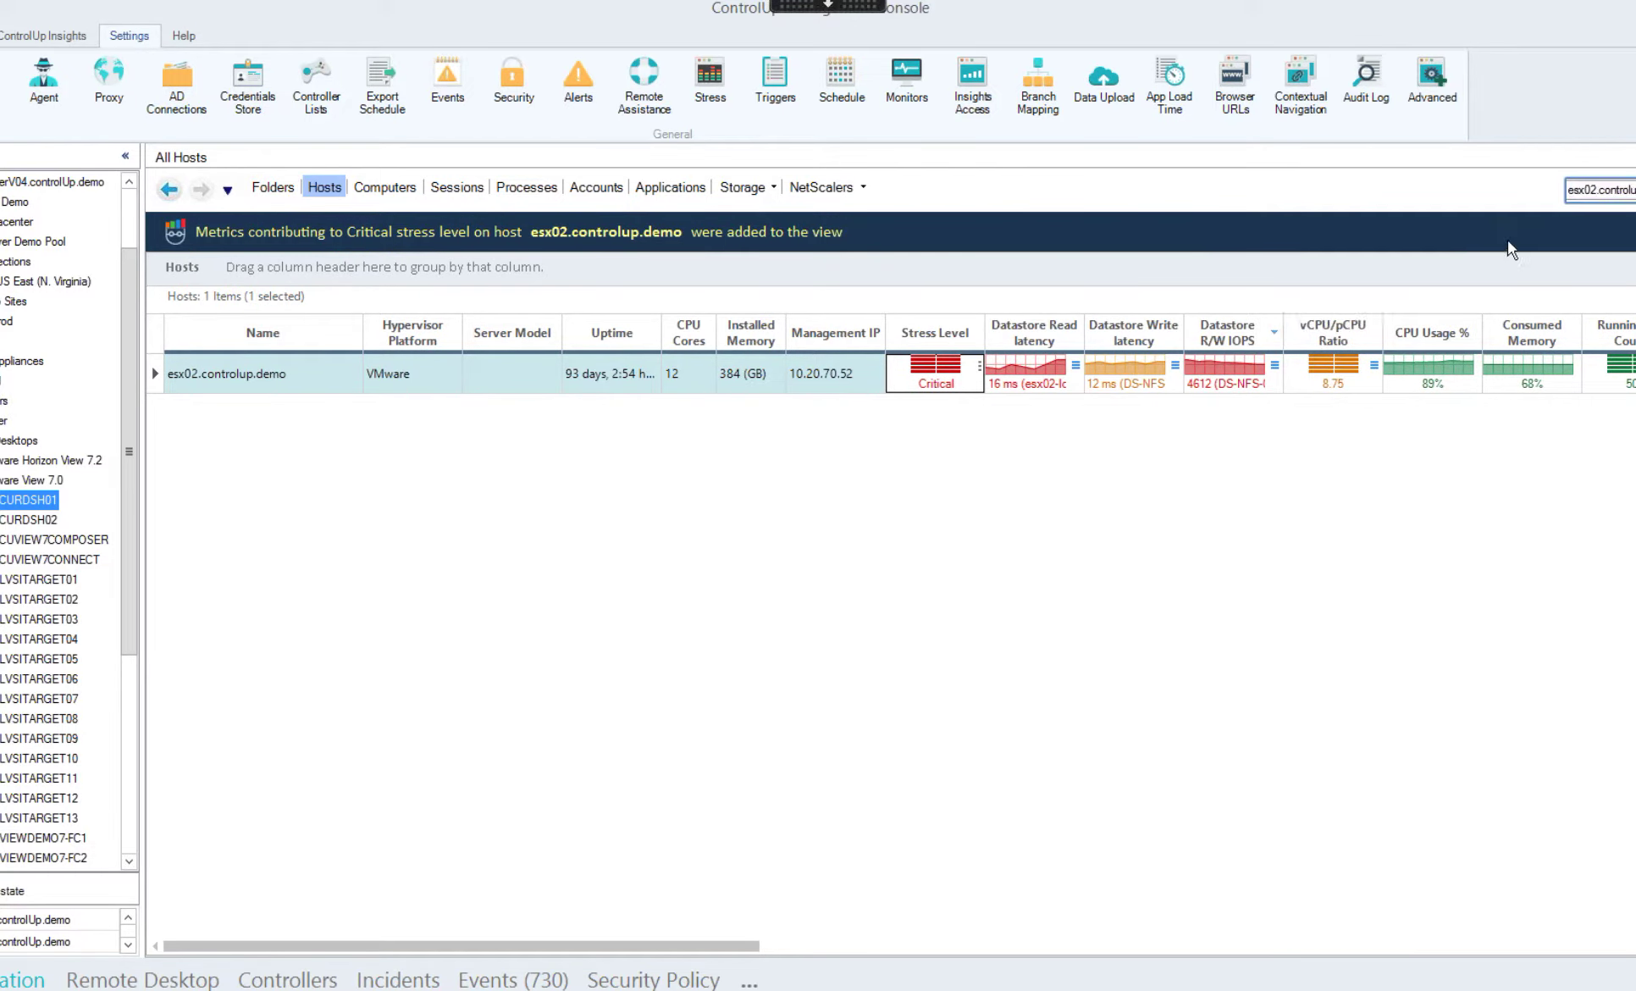
{"action": "key", "text": "BackSpace"}
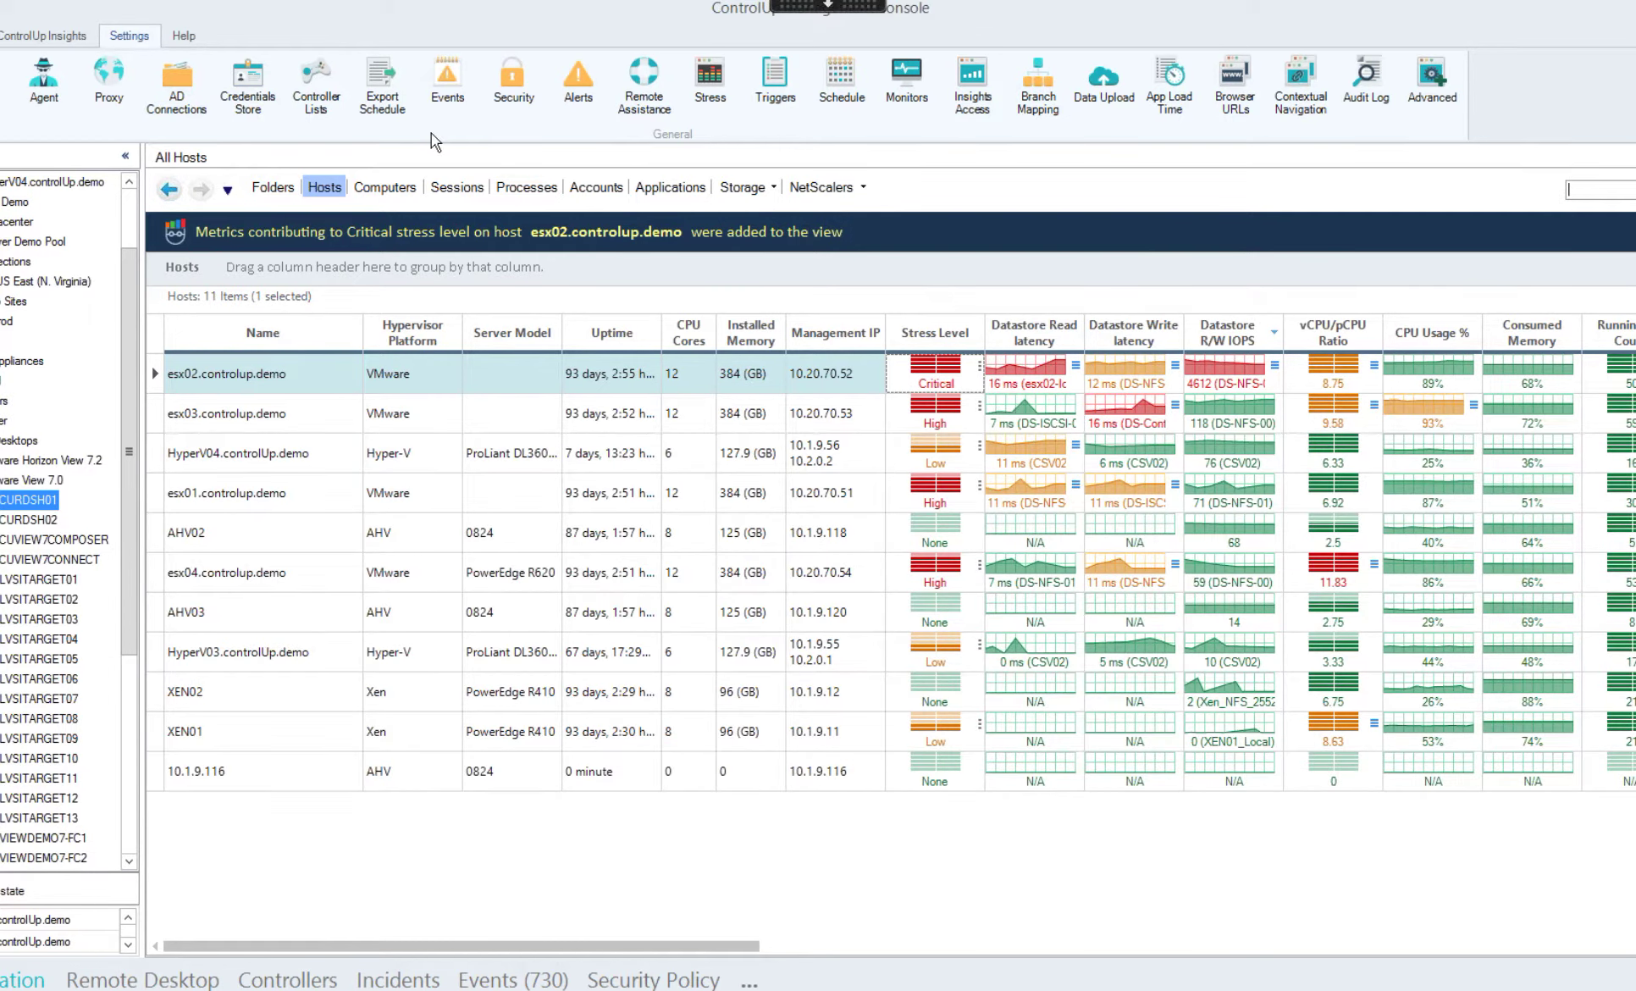
- List all sessions and sort them by Logon Duration, longest first
{"action": "left_click", "coordinate": [449, 189]}
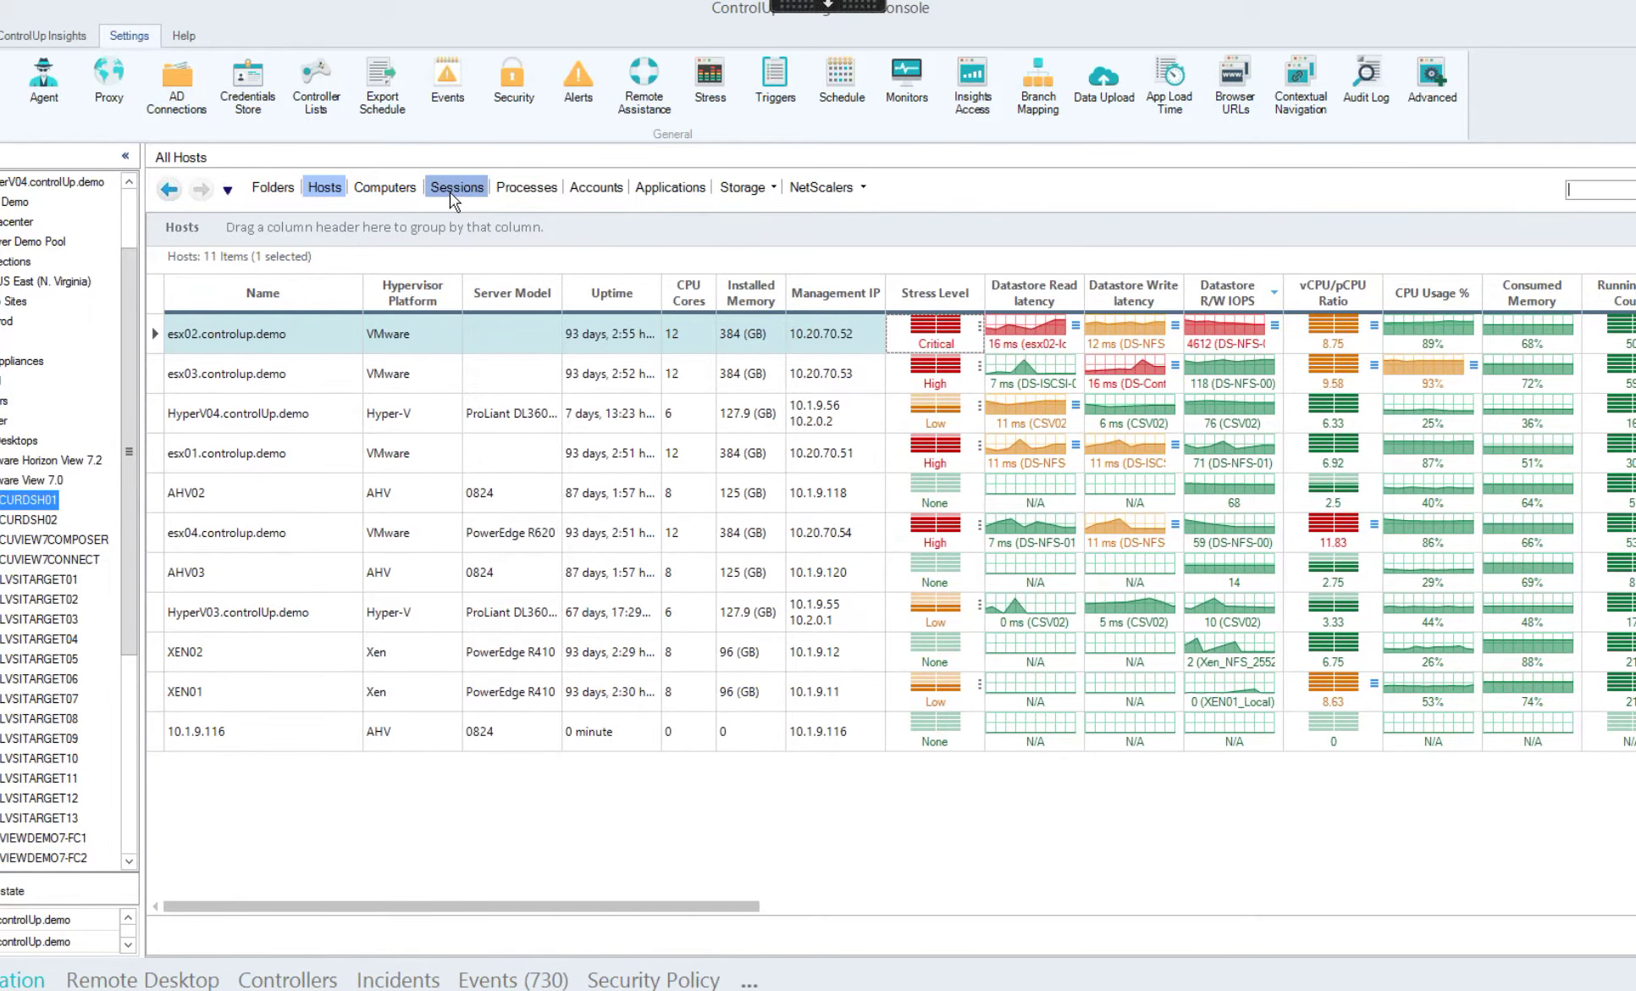
{"action": "left_click_drag", "start_coordinate": [632, 952], "coordinate": [970, 952]}
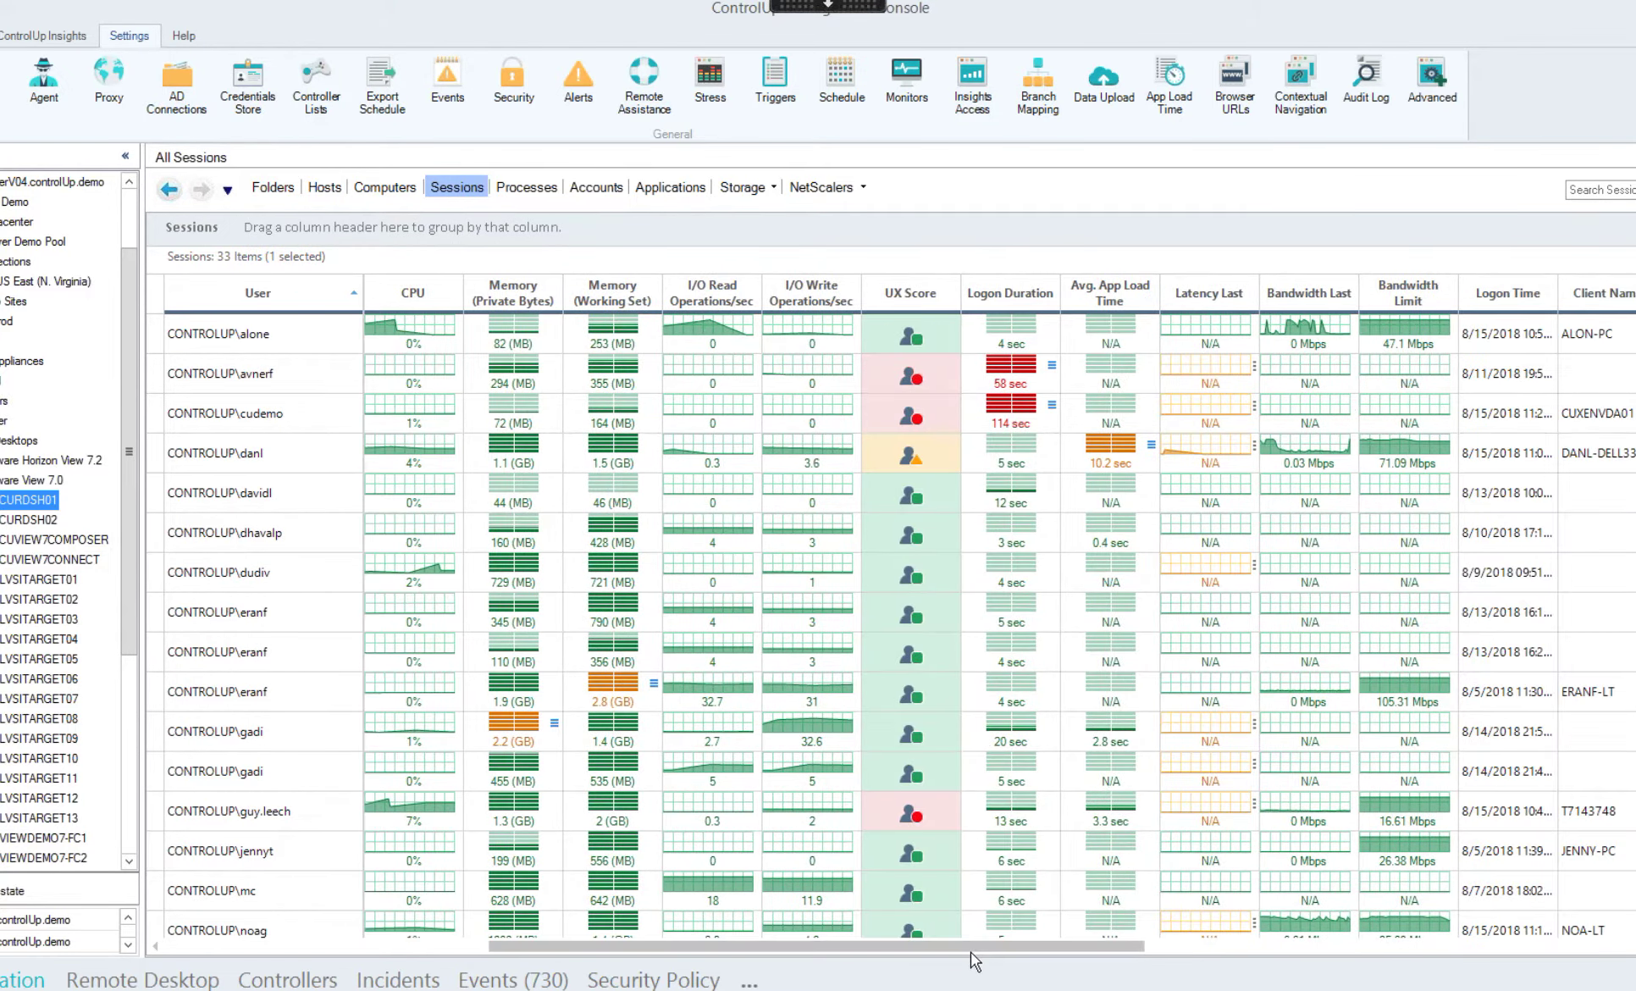
{"action": "left_click", "coordinate": [1006, 292]}
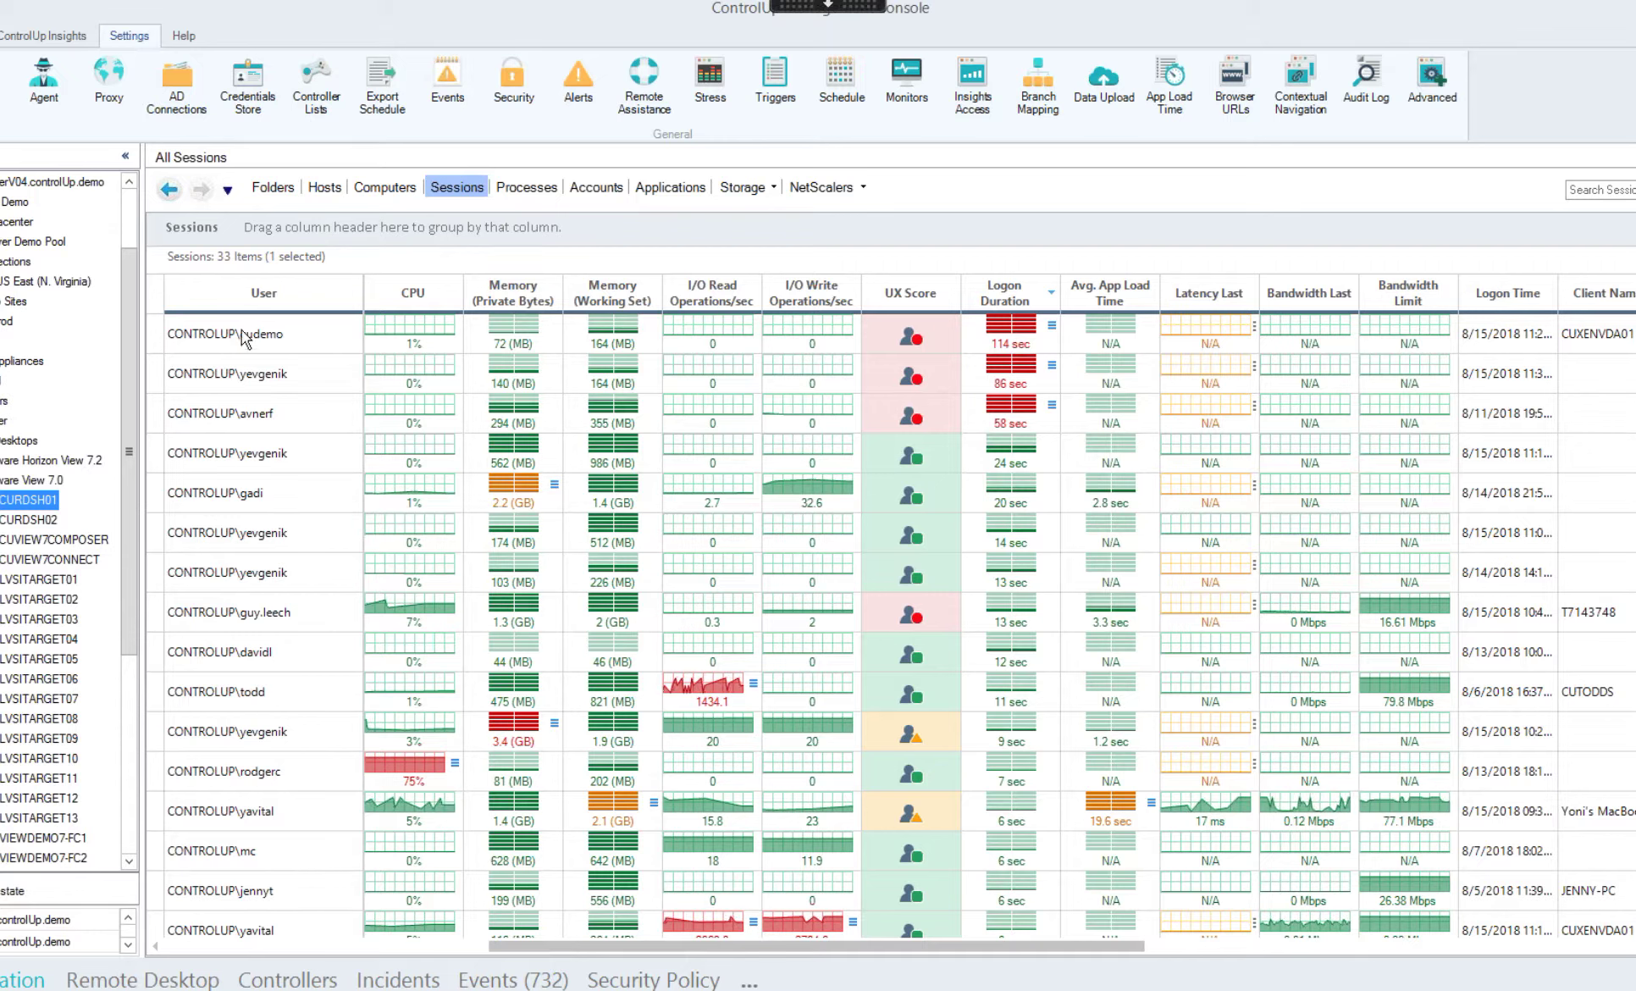
- Follow the Virtual Expert suggestion for the longest Logon Duration to the Sessions (UX Score) view
{"action": "left_click", "coordinate": [1029, 348]}
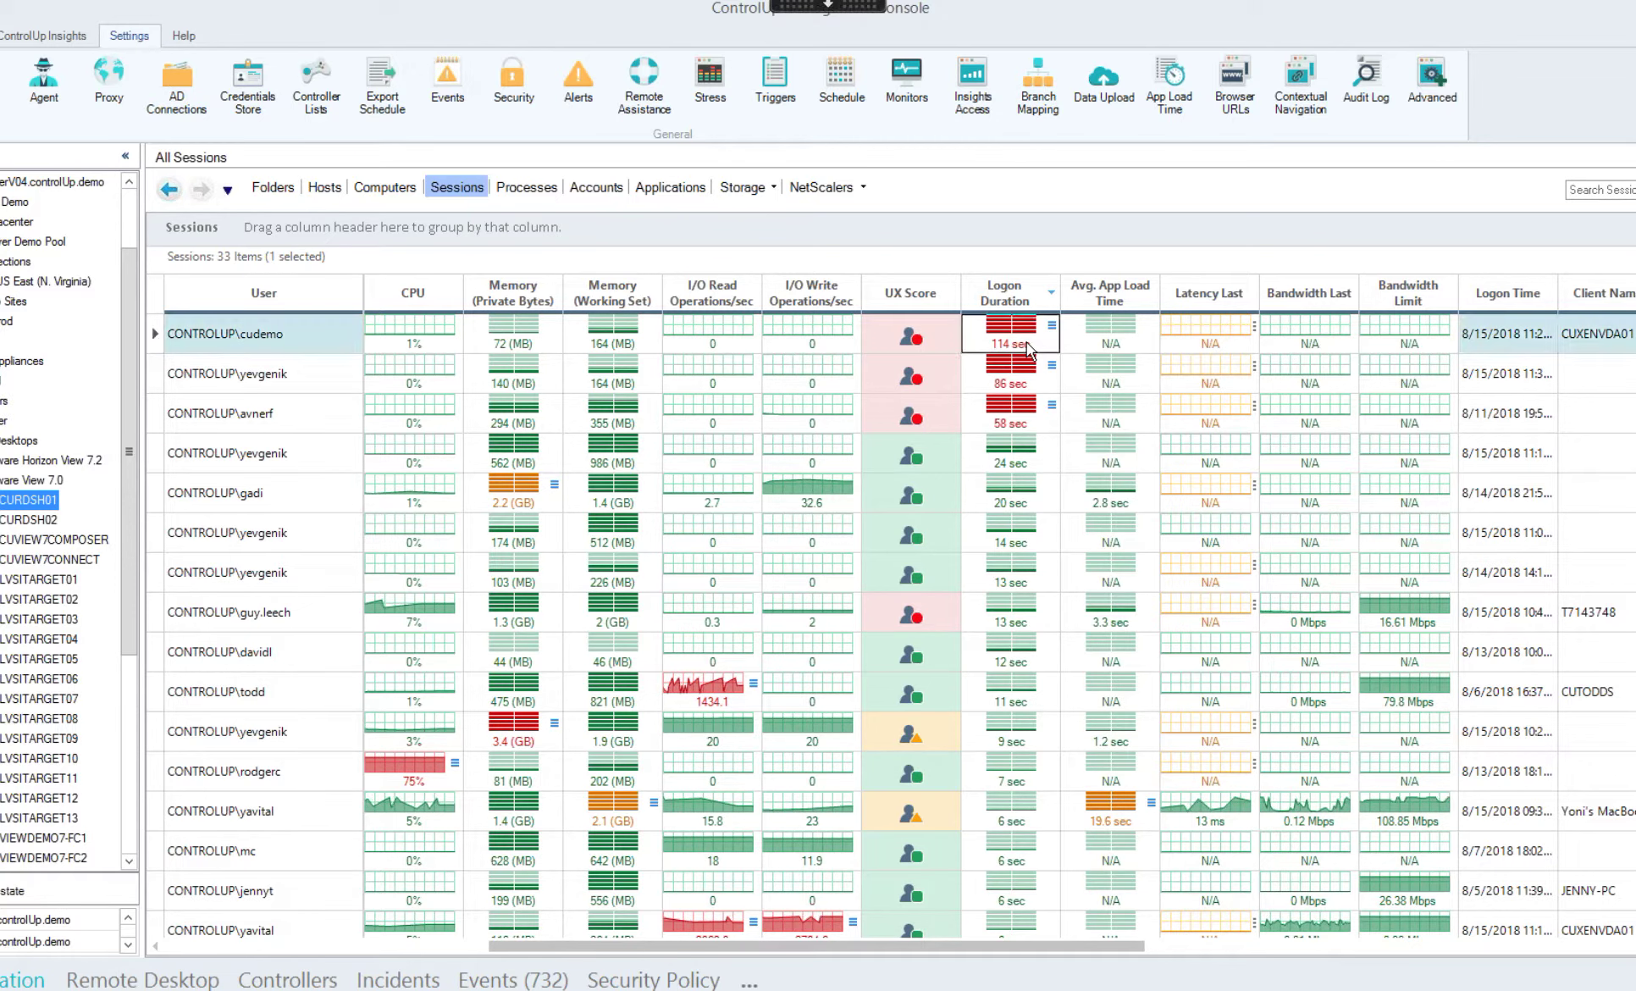
{"action": "mouse_move", "coordinate": [1012, 338]}
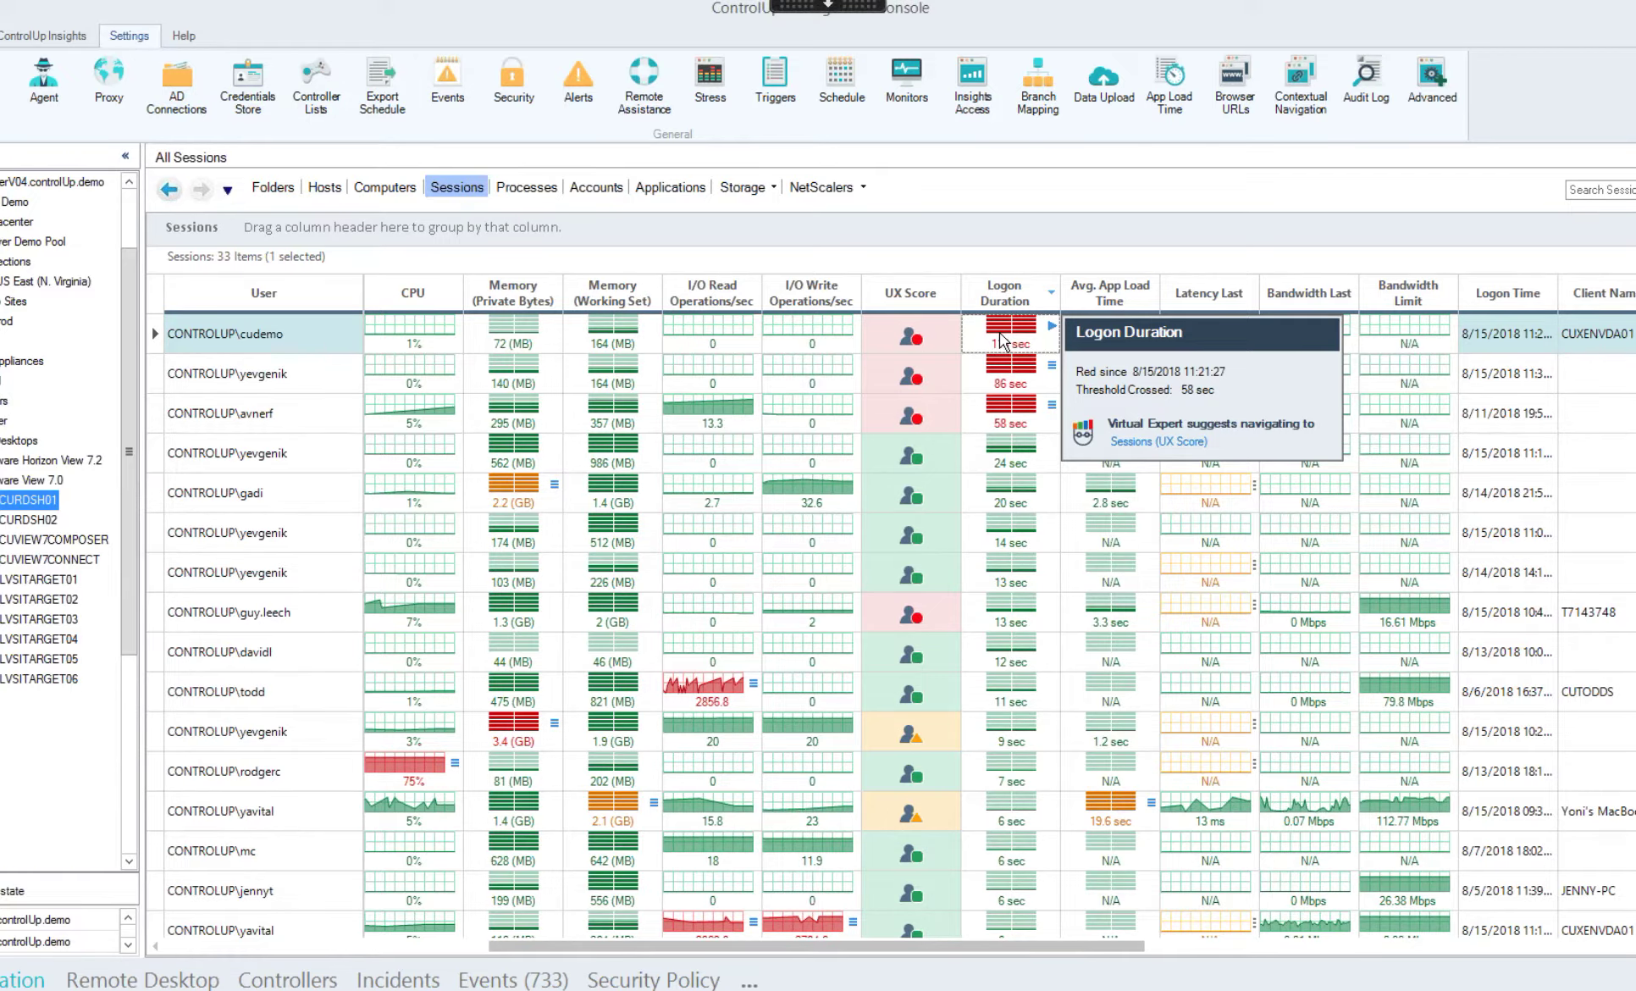
{"action": "left_click", "coordinate": [1158, 441]}
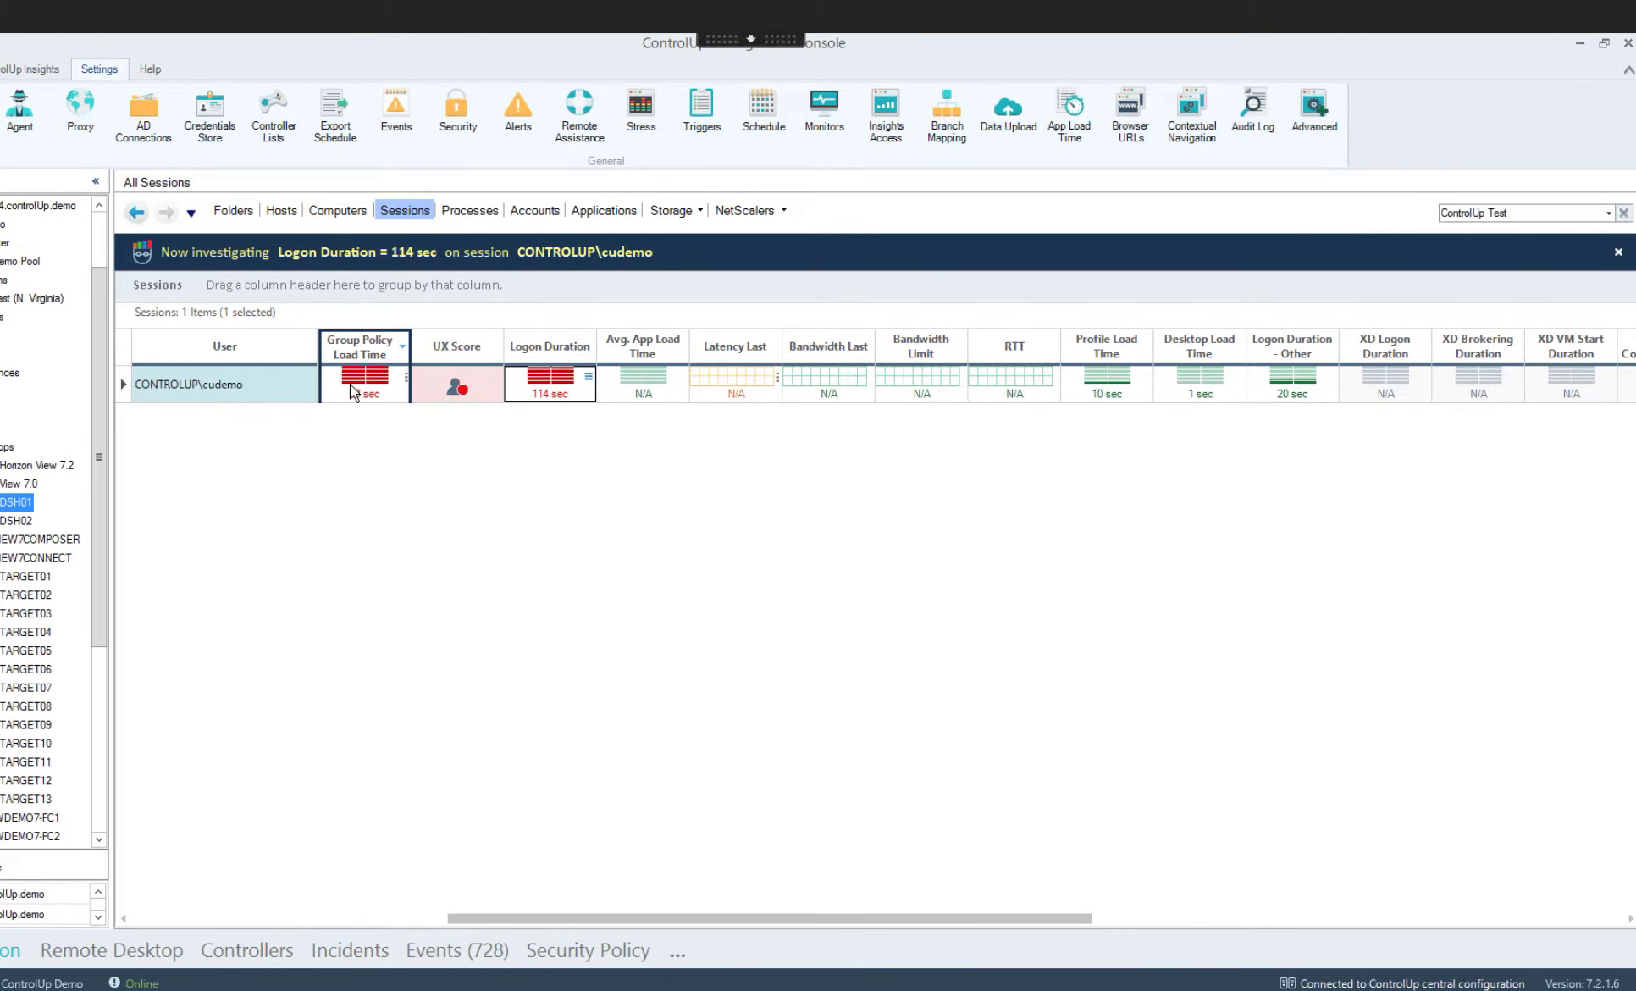
- Search the session's actions for "gpo" and run the script-based action Analyze GPO Extensions Load Time
{"action": "right_click", "coordinate": [350, 384]}
{"action": "left_click", "coordinate": [406, 392]}
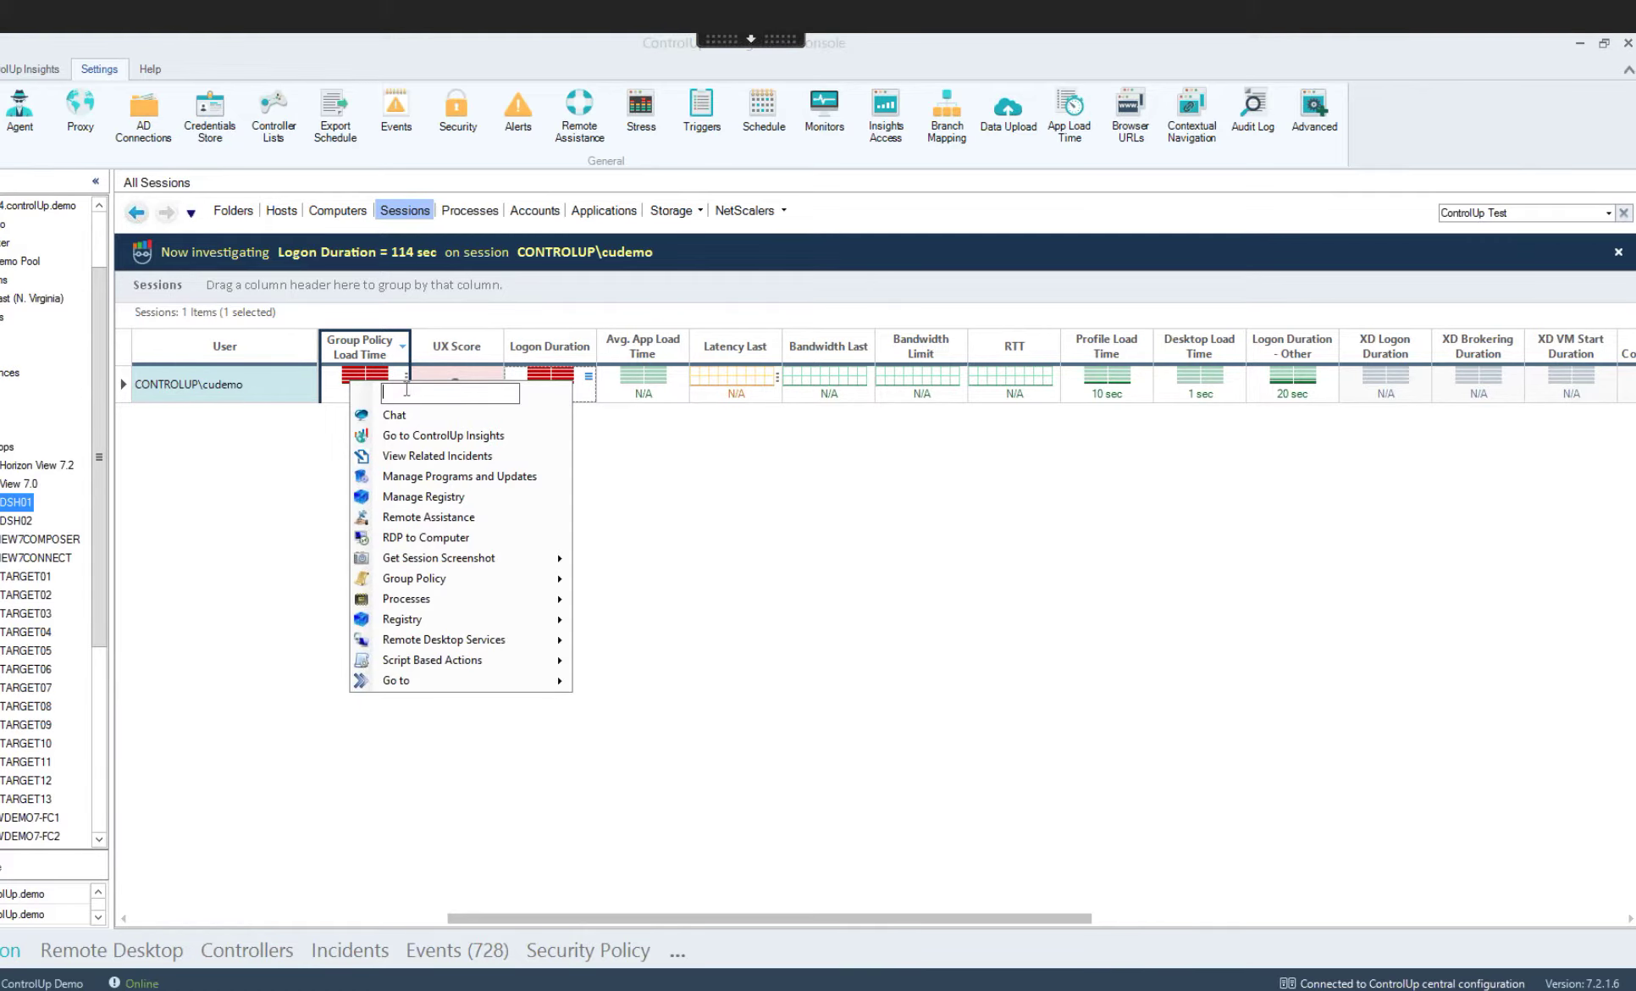
{"action": "type", "text": "gpo"}
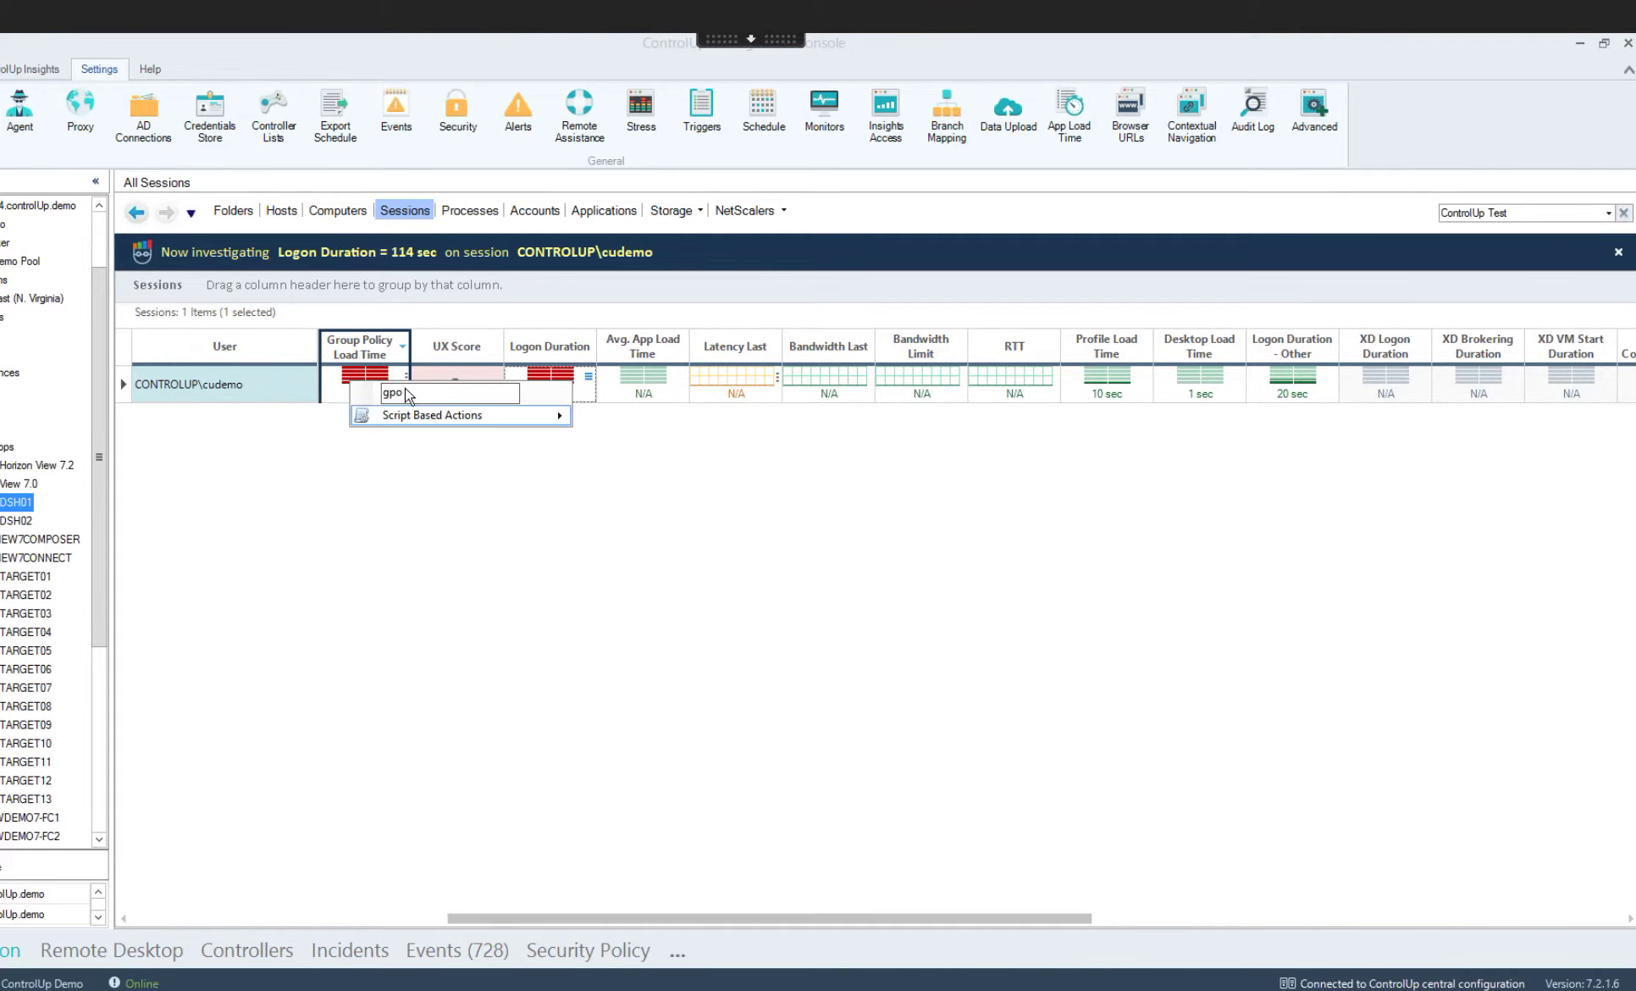
{"action": "mouse_move", "coordinate": [508, 415]}
{"action": "left_click", "coordinate": [662, 400]}
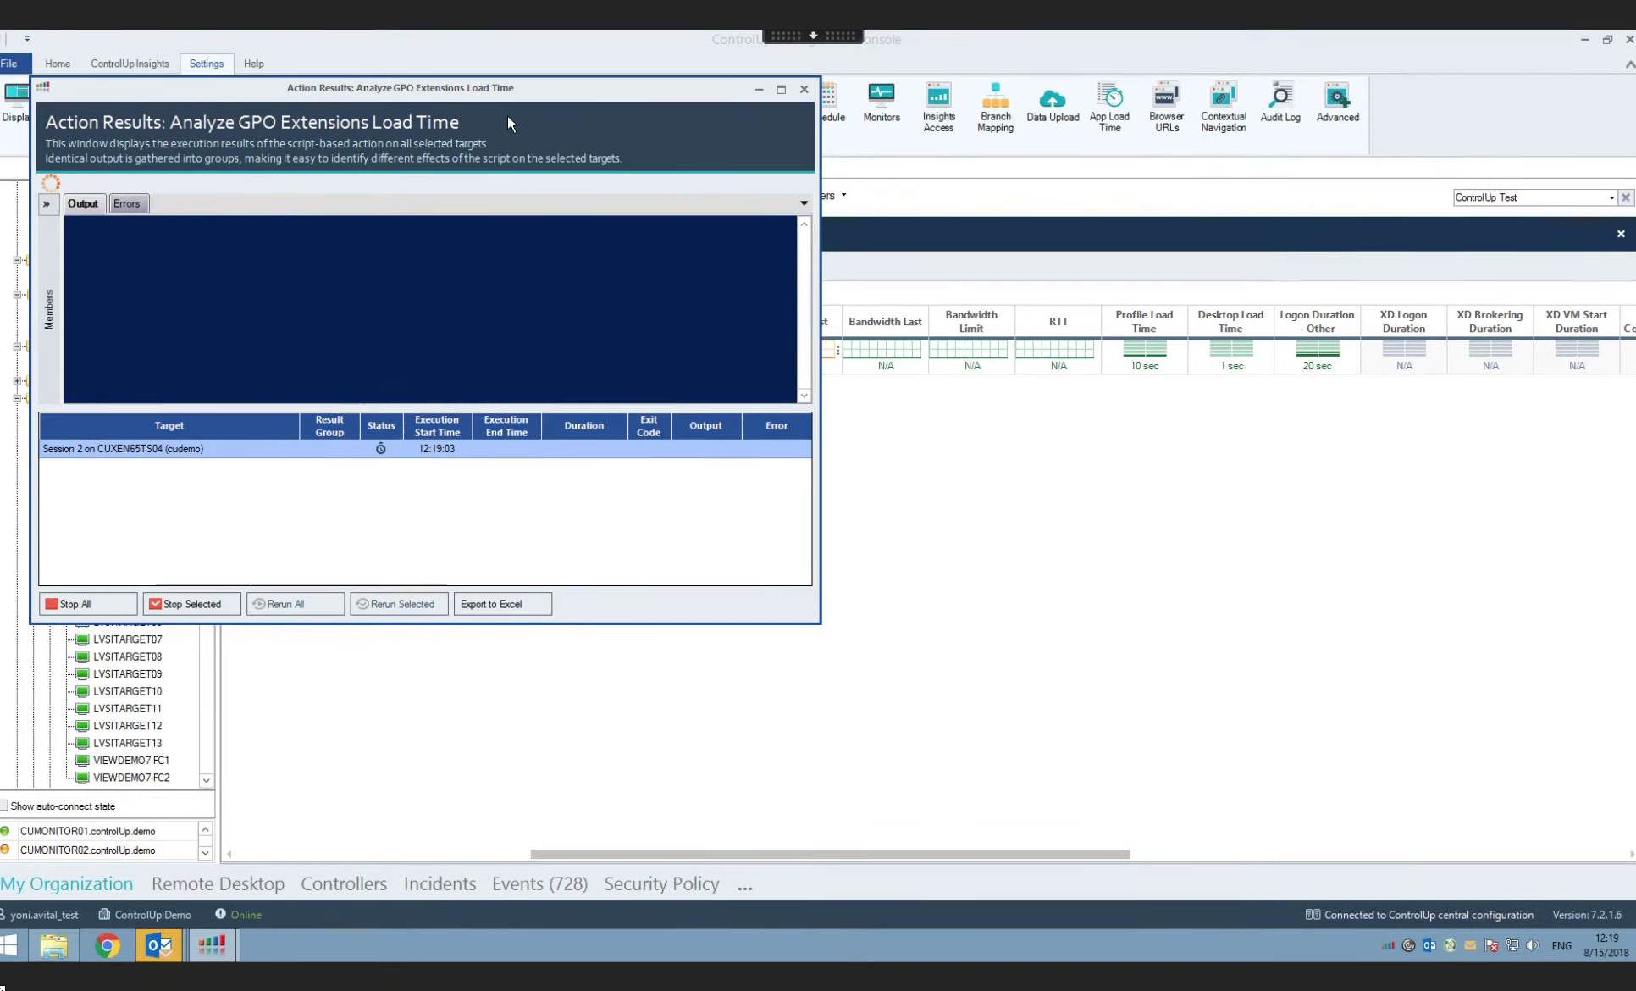
- Enlarge the action results, examine the Group Policy Drive Maps load time, and return to the sessions view
{"action": "left_click_drag", "start_coordinate": [514, 116], "coordinate": [1184, 182]}
{"action": "left_click_drag", "start_coordinate": [1481, 688], "coordinate": [1632, 882]}
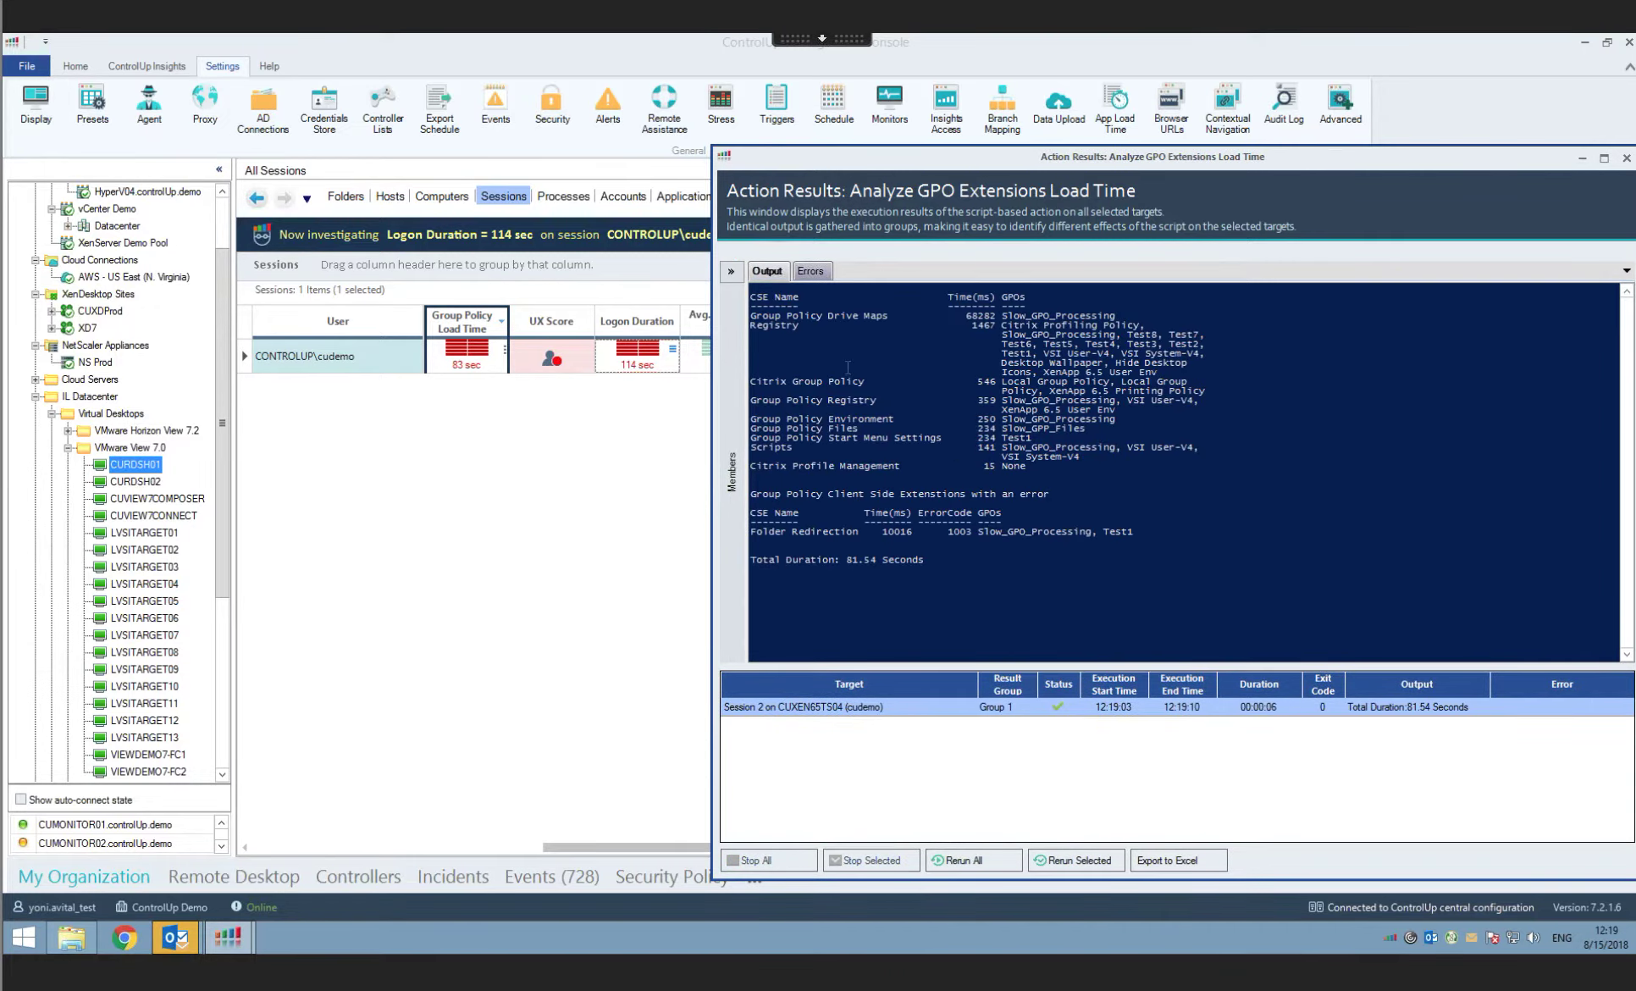
{"action": "left_click_drag", "start_coordinate": [1086, 315], "coordinate": [787, 315]}
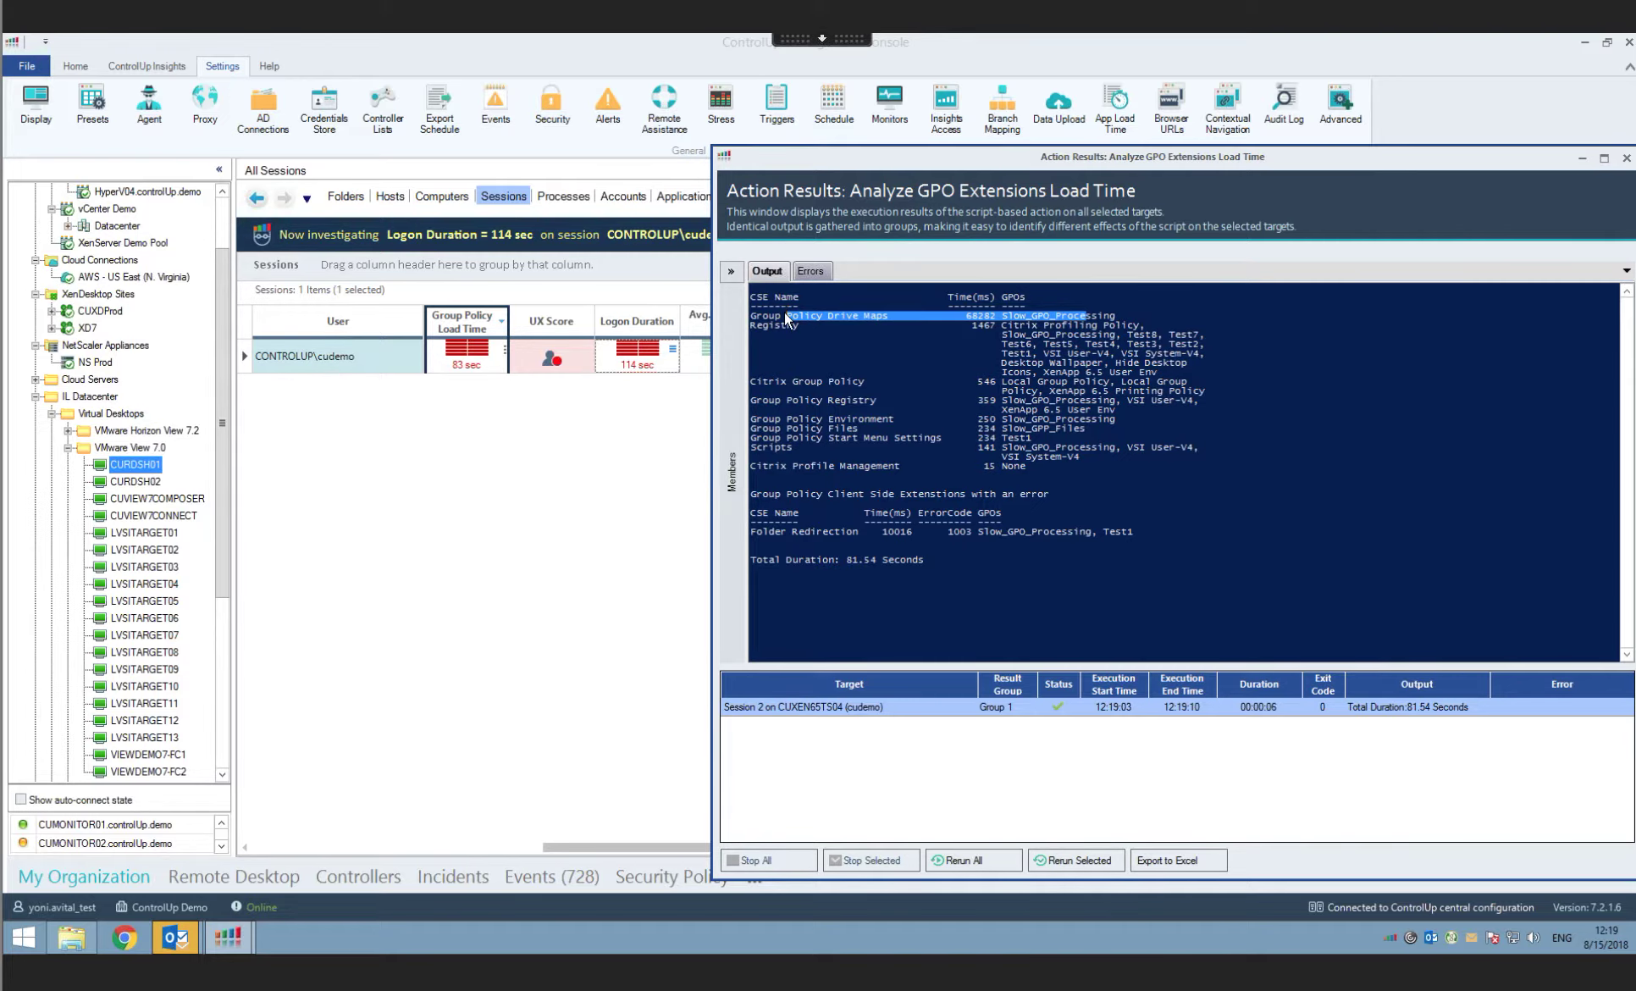
{"action": "left_click", "coordinate": [682, 175]}
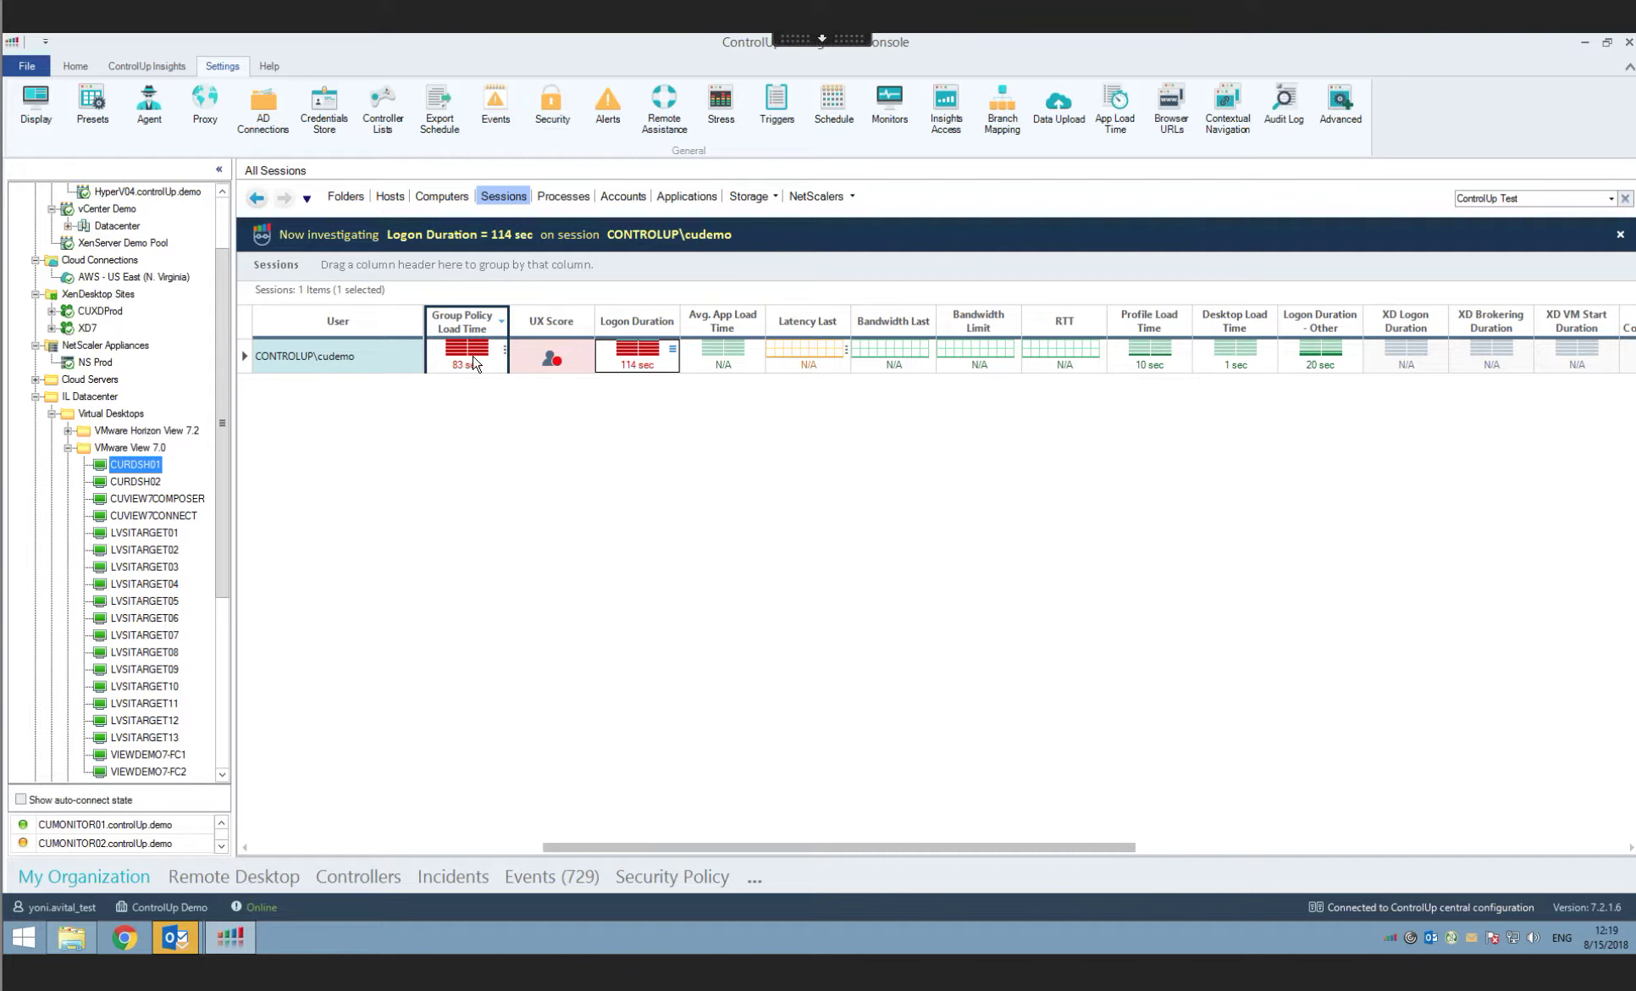
- Review the actions available for the investigated session and clear the search filter to list all sessions
{"action": "right_click", "coordinate": [473, 362]}
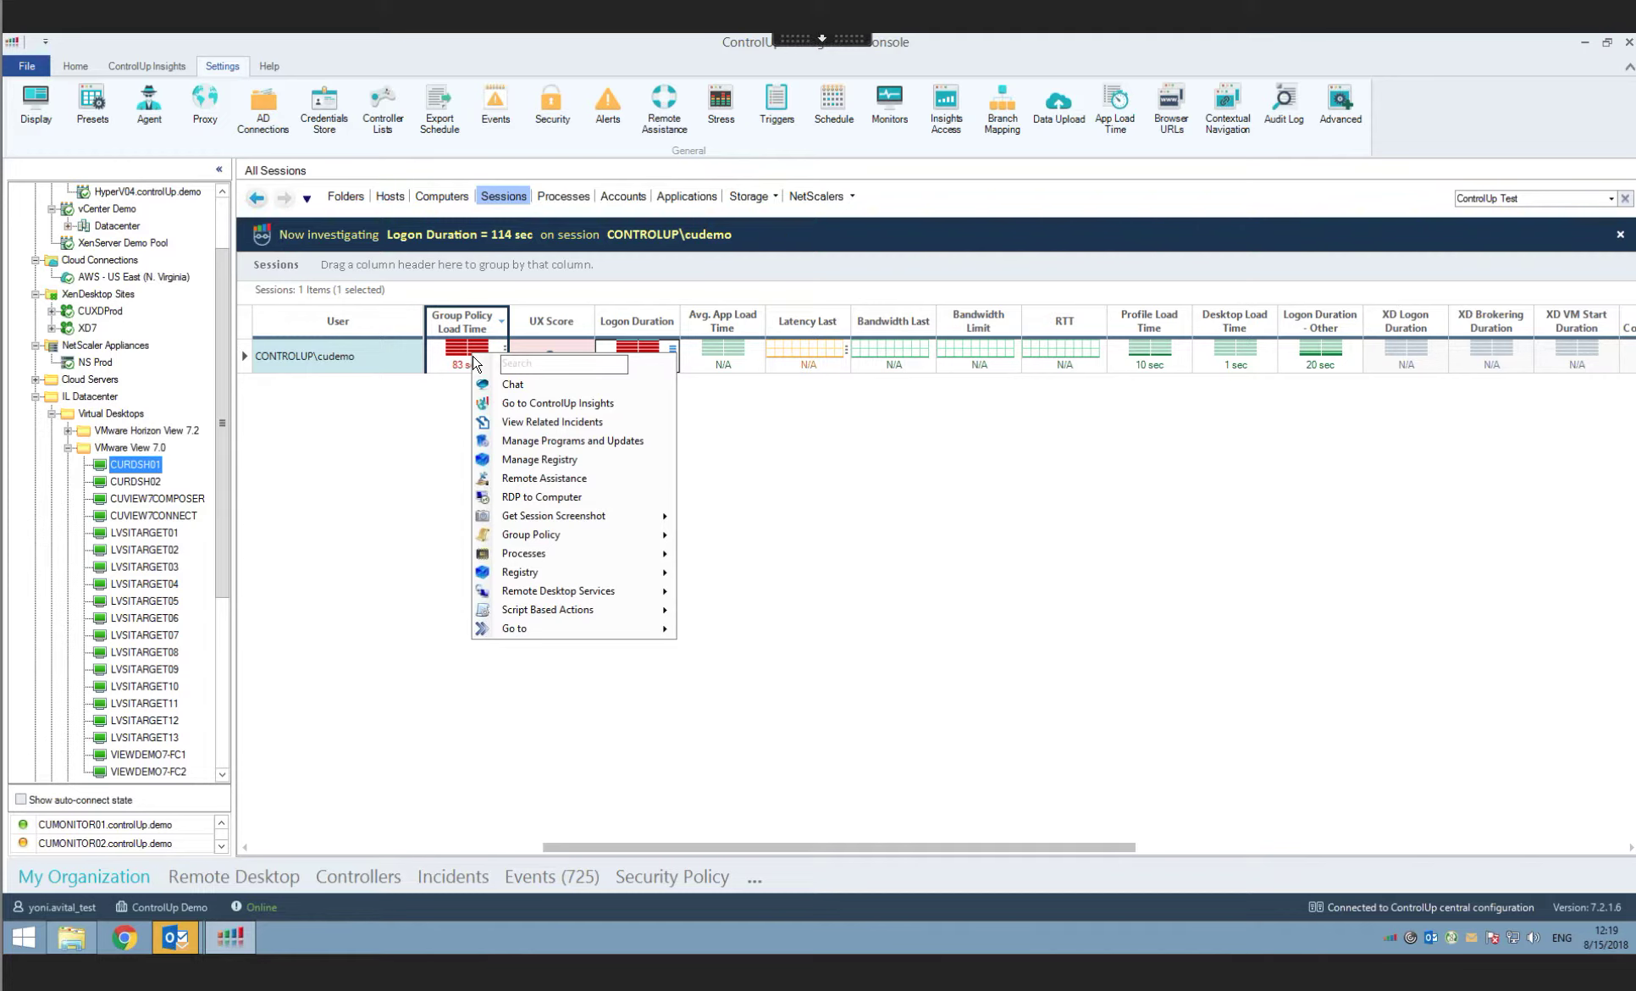
{"action": "left_click", "coordinate": [1535, 199]}
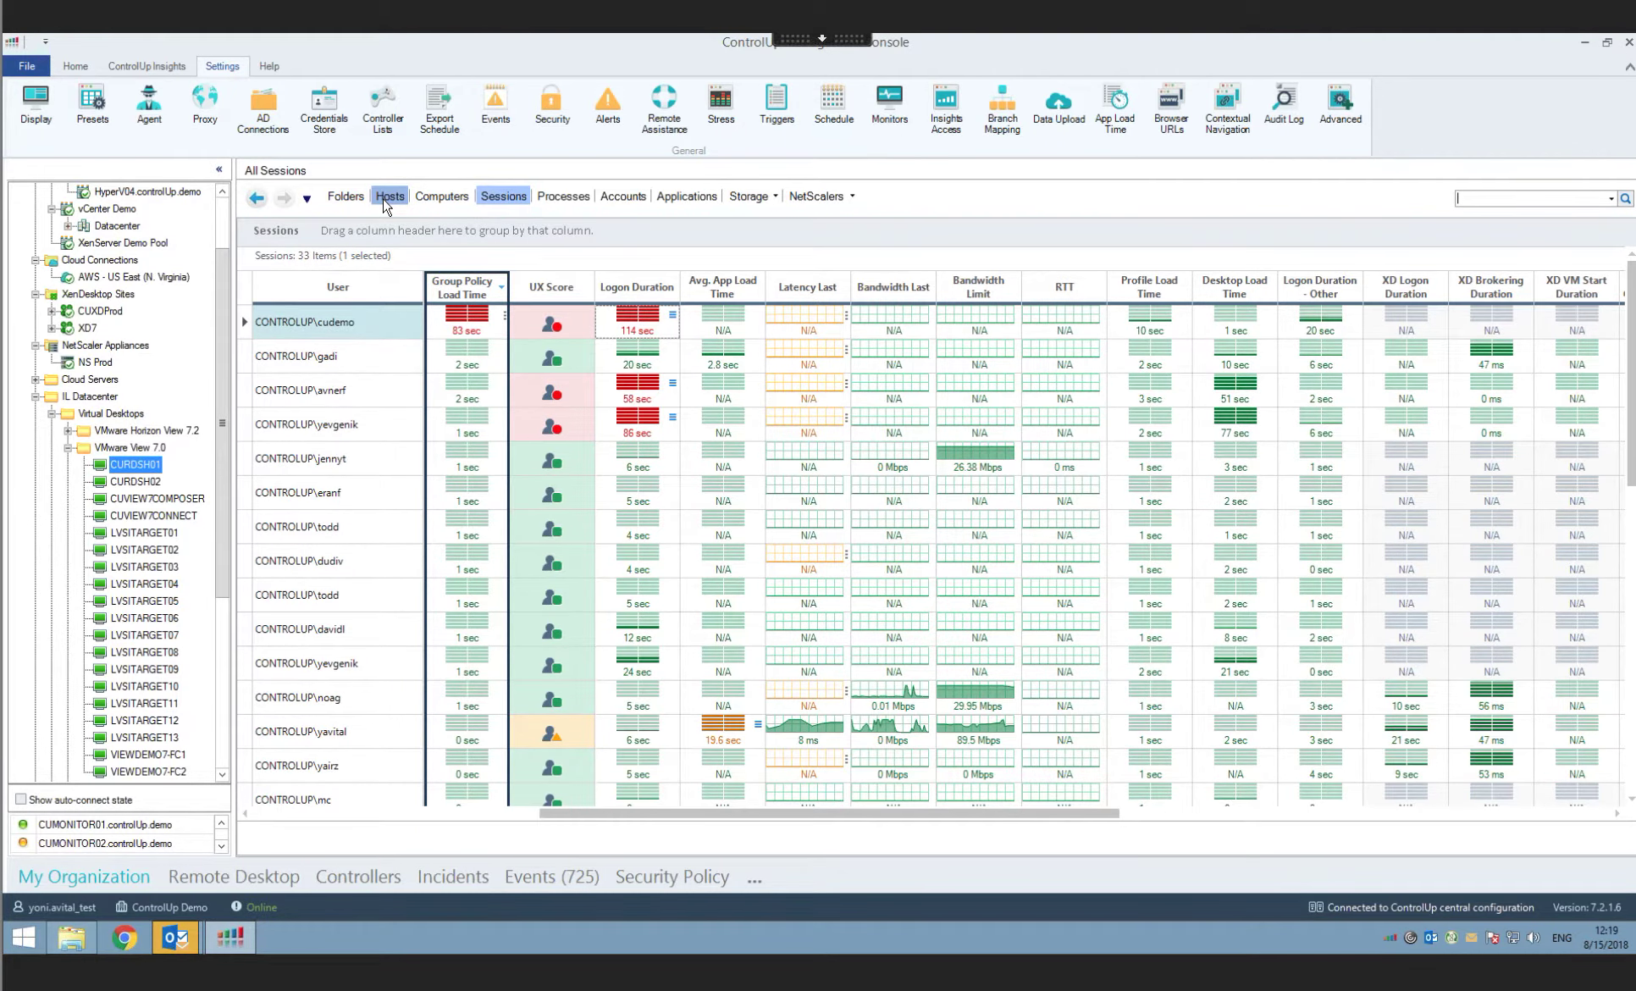
- Return to the hosts view and select the ControlUp_AHV hypervisor in the organization tree
{"action": "left_click", "coordinate": [386, 198]}
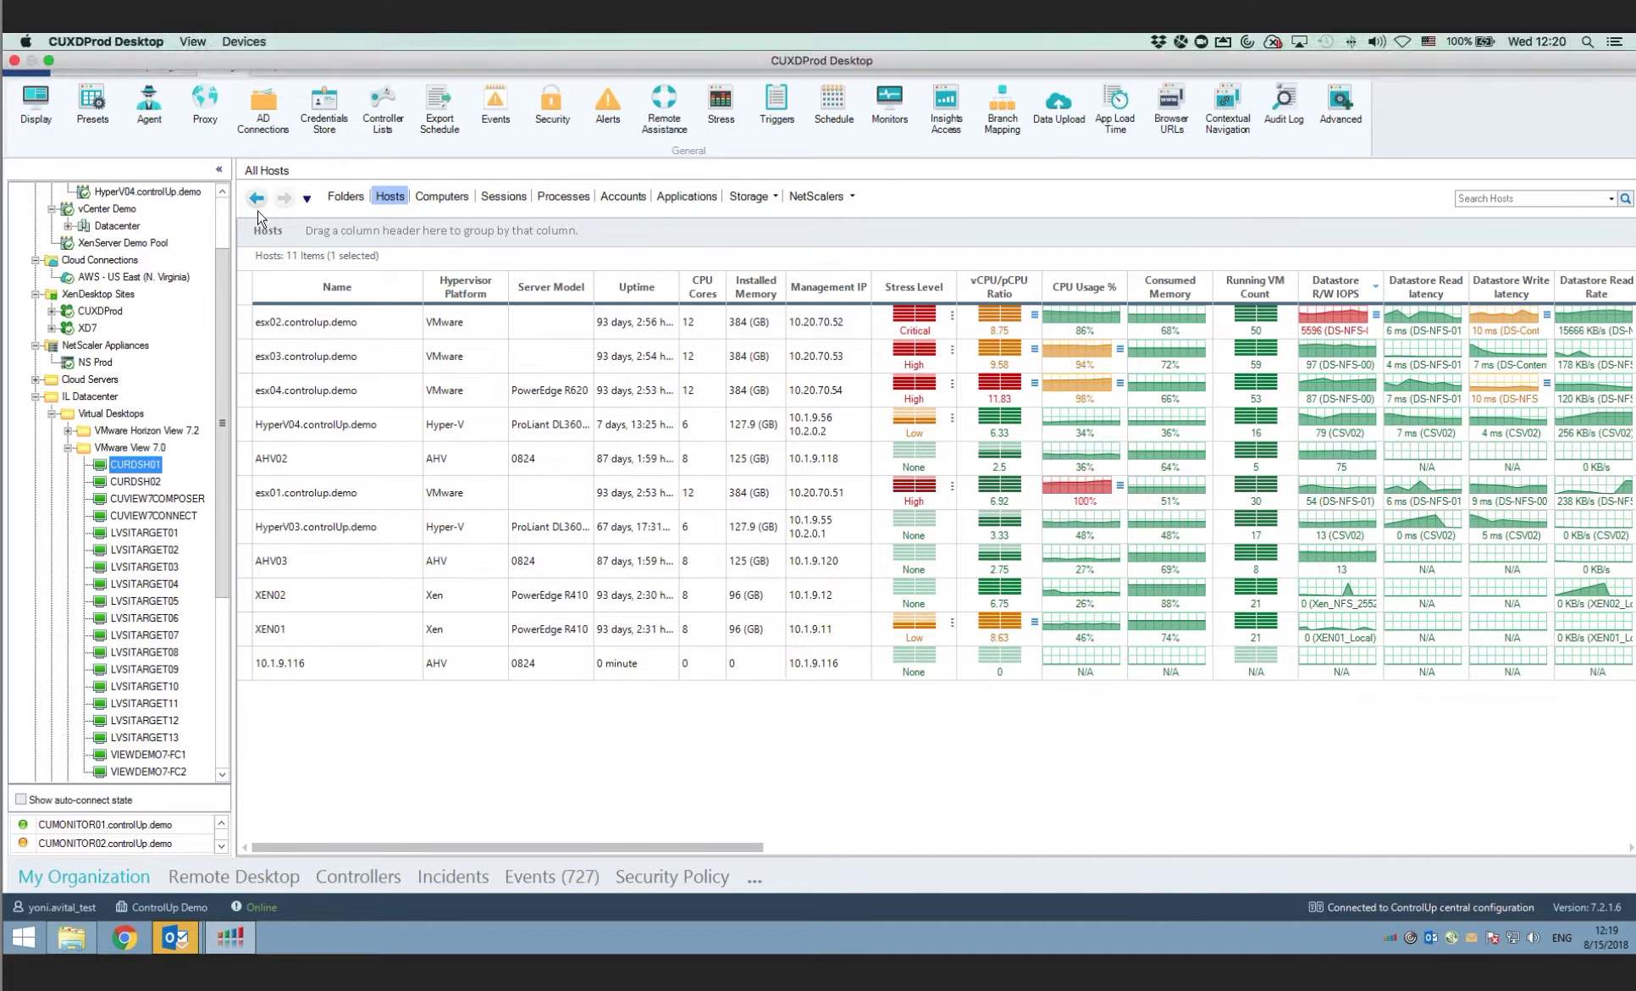
{"action": "left_click", "coordinate": [222, 214]}
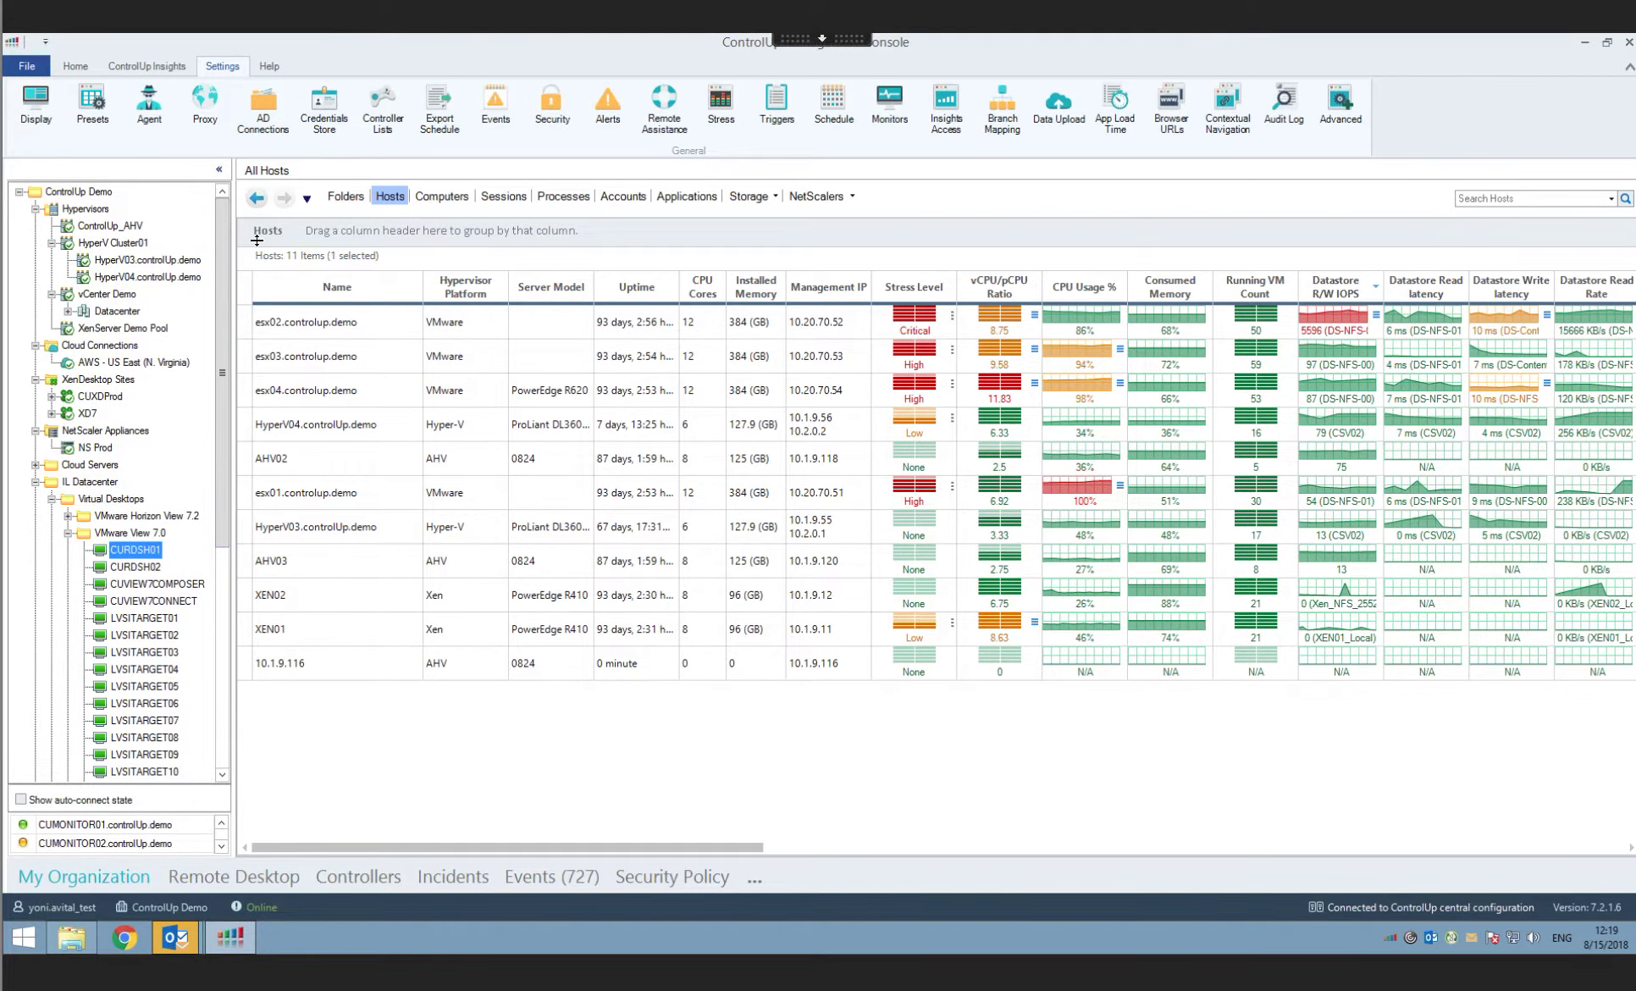
{"action": "left_click", "coordinate": [101, 226]}
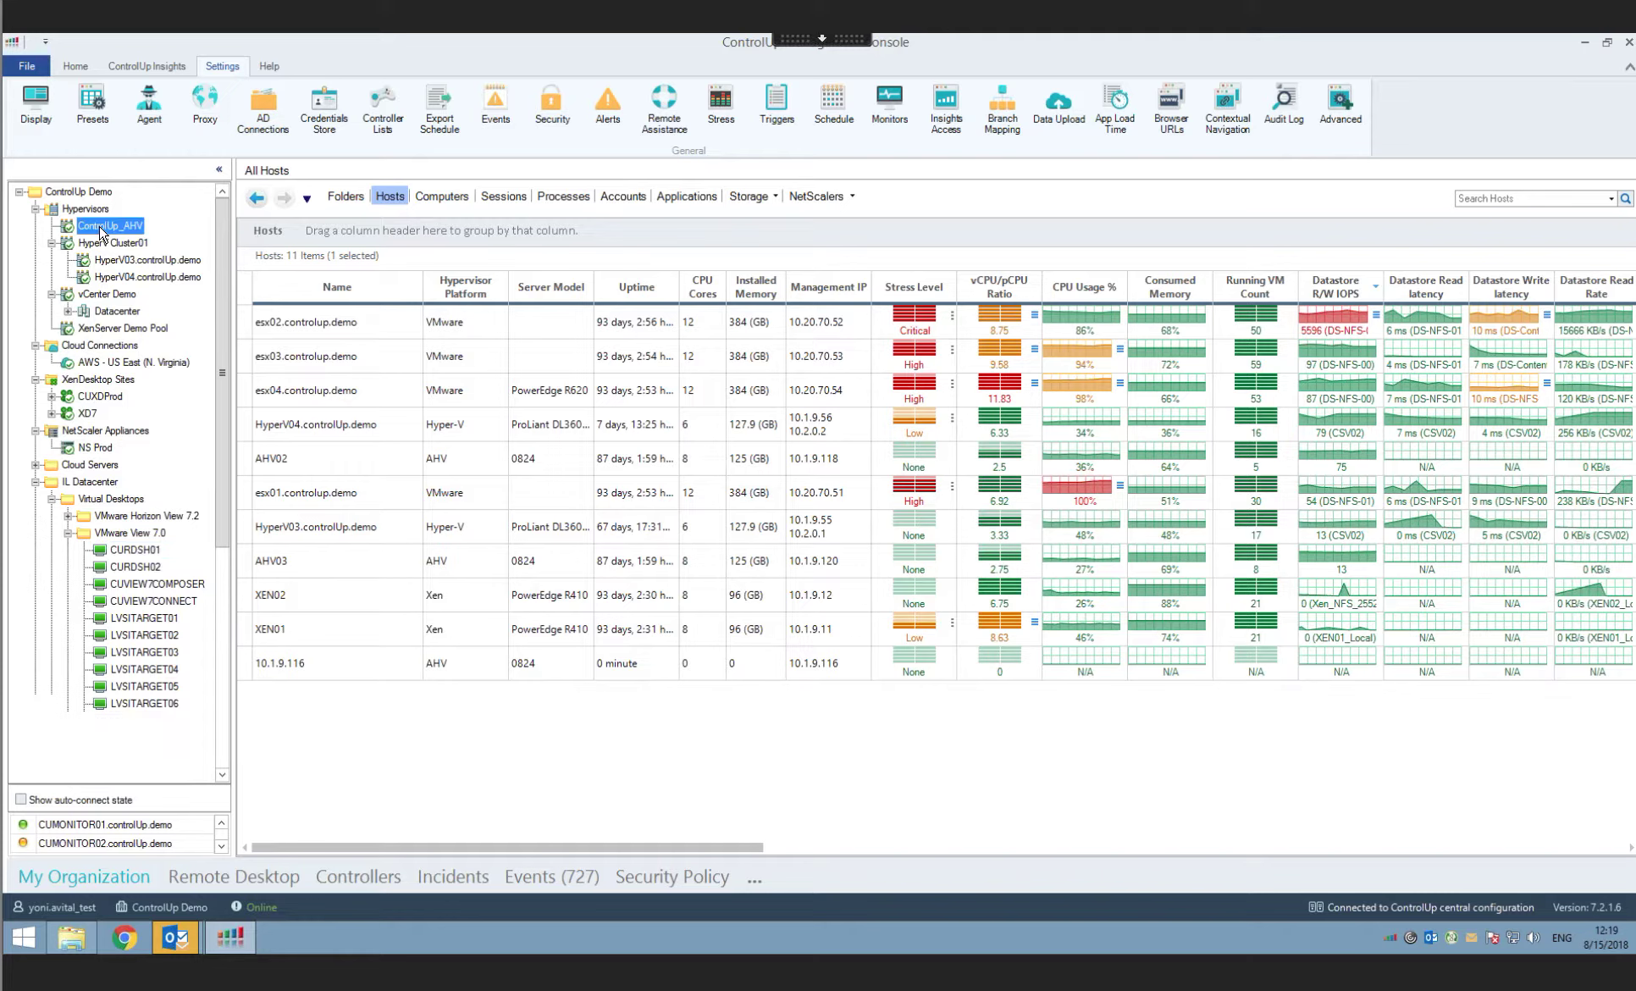
- Focus on the ControlUp_AHV hypervisor and review the URL, name and credentials in its connection settings without changing them
{"action": "right_click", "coordinate": [100, 232]}
{"action": "left_click", "coordinate": [140, 237]}
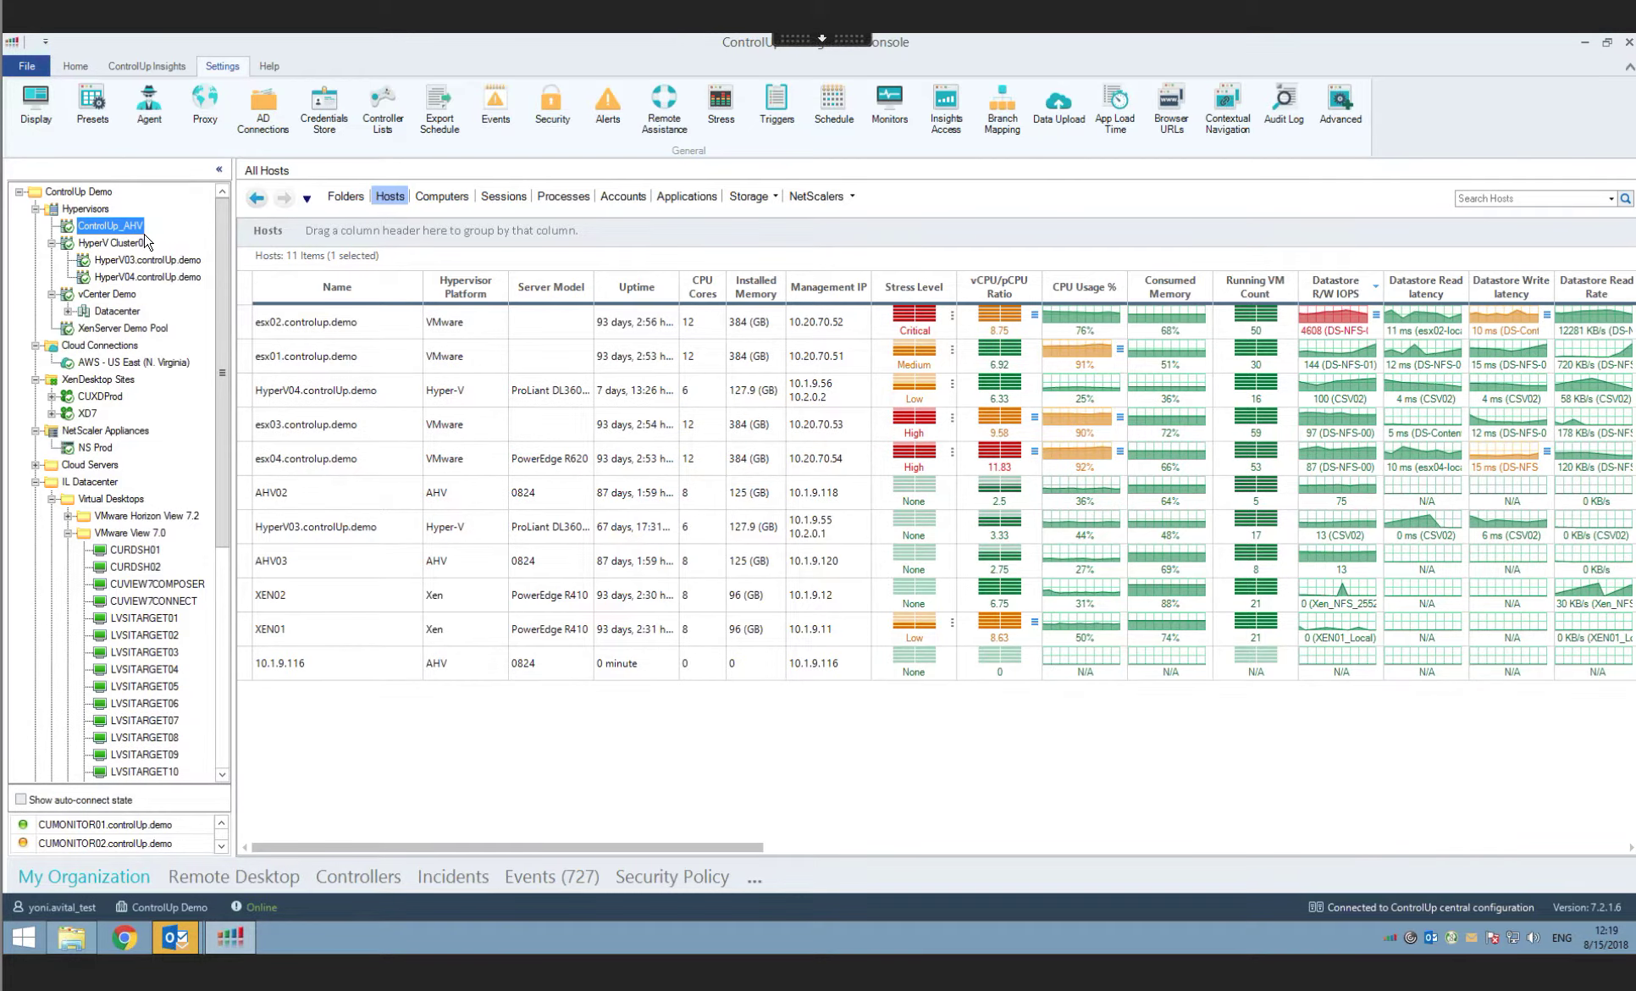
{"action": "right_click", "coordinate": [127, 228]}
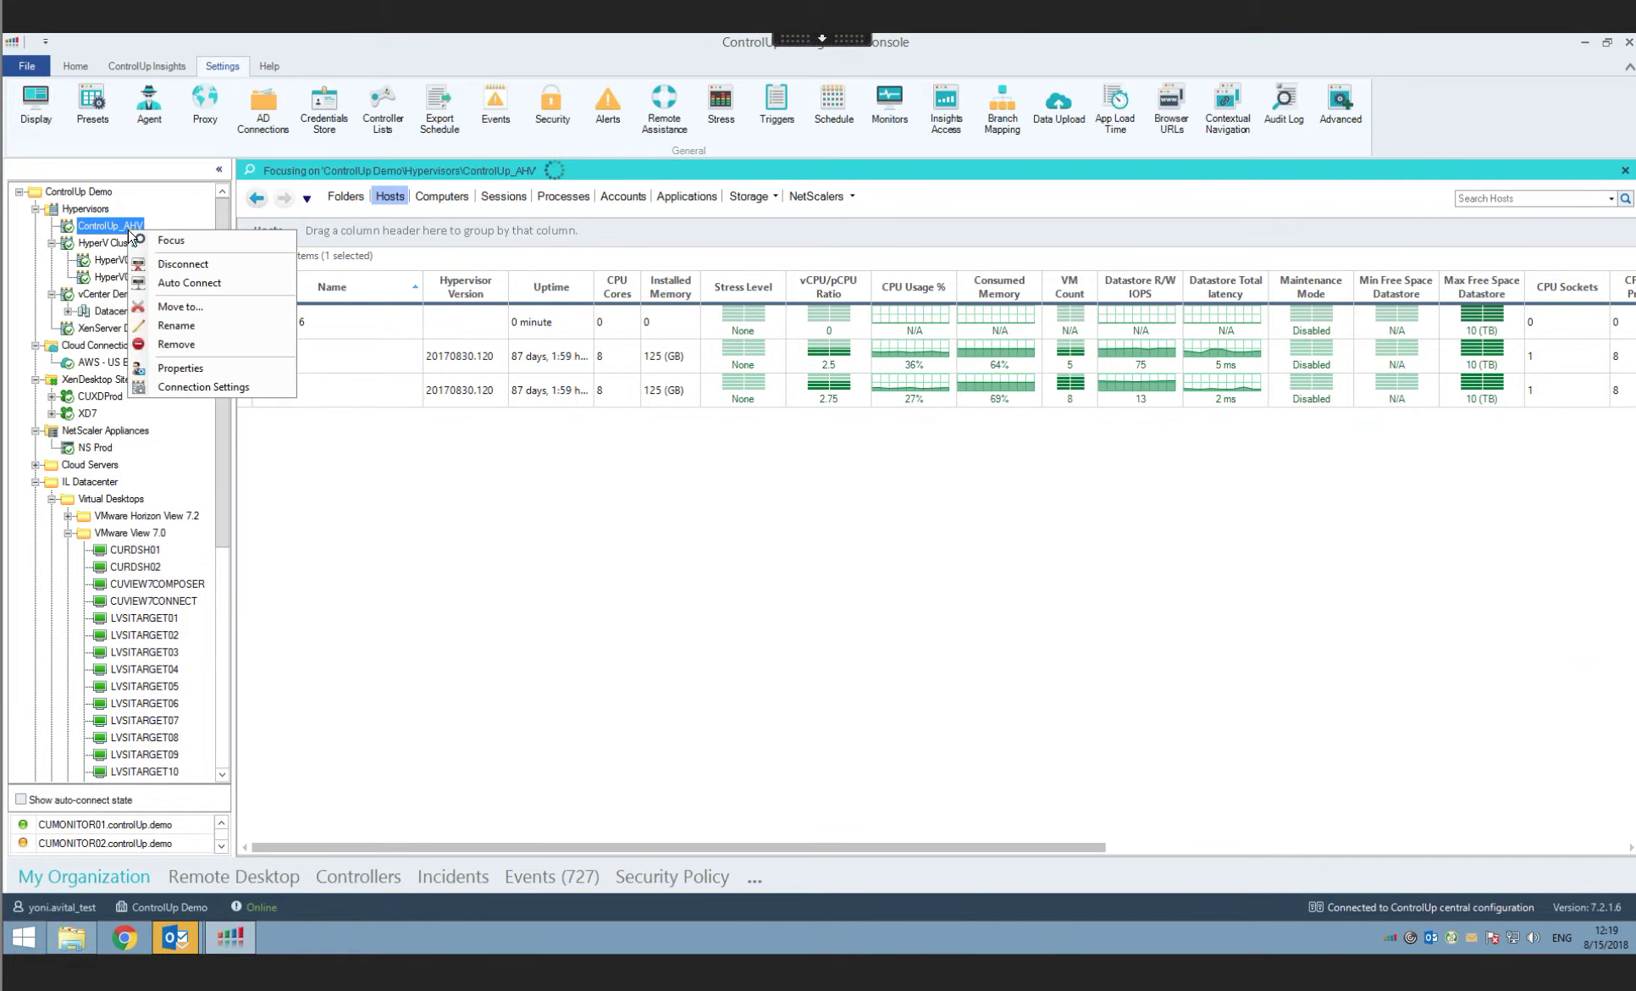
{"action": "left_click", "coordinate": [203, 388]}
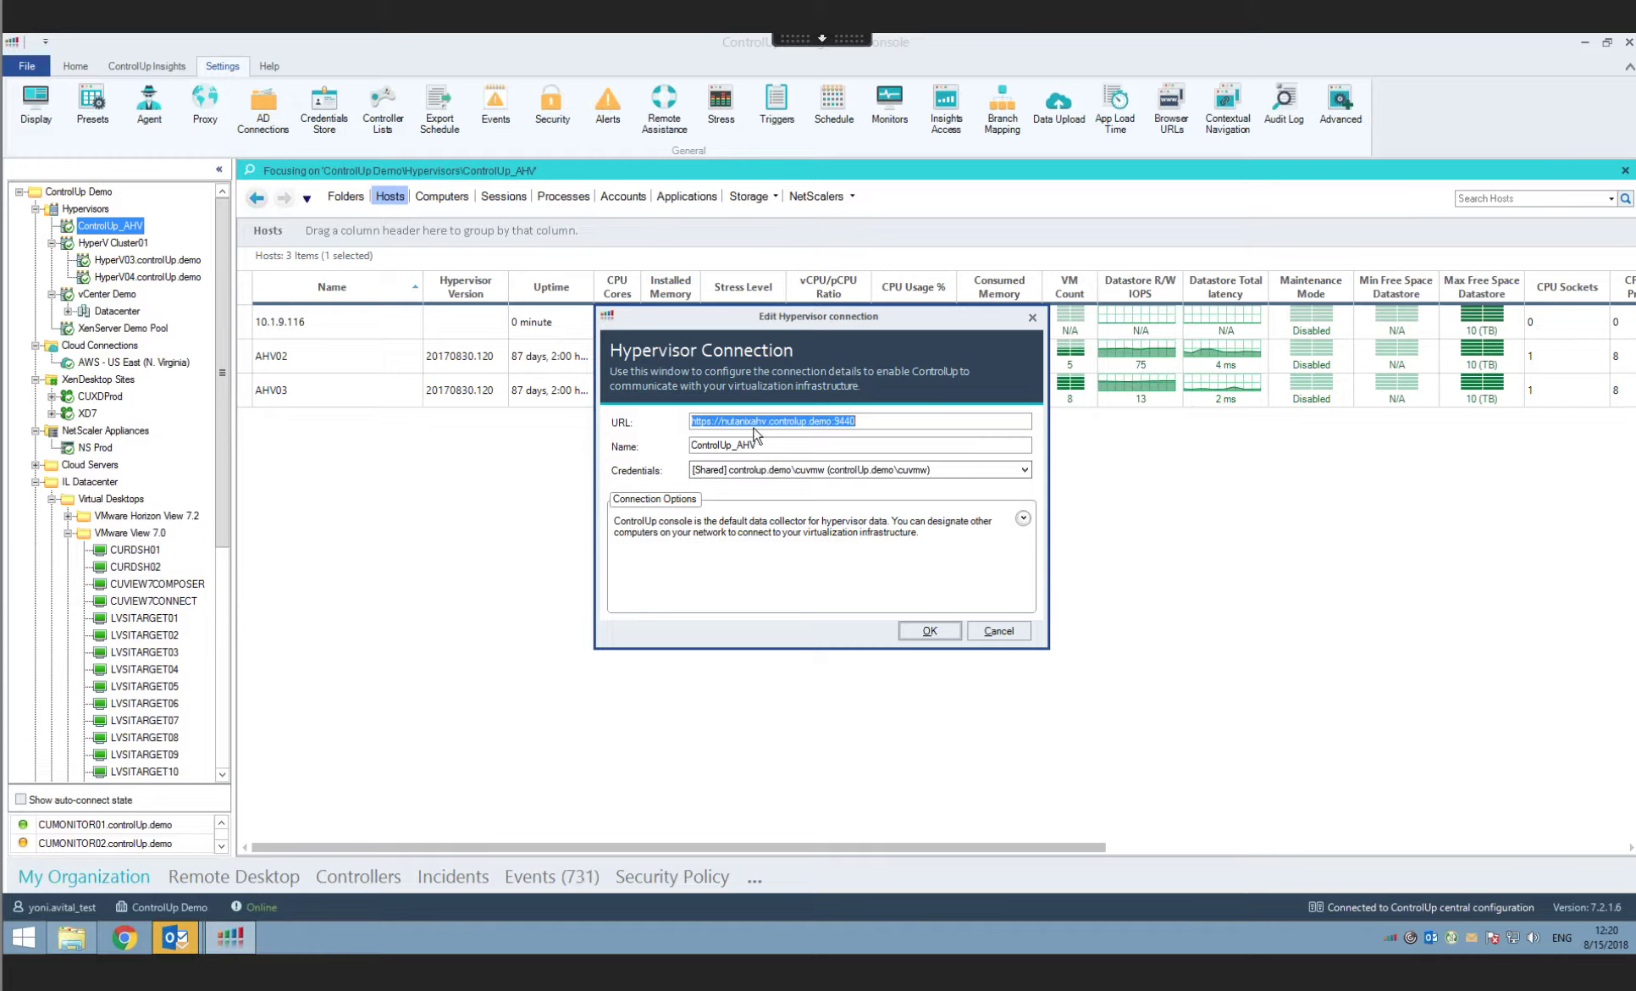
{"action": "left_click", "coordinate": [873, 416]}
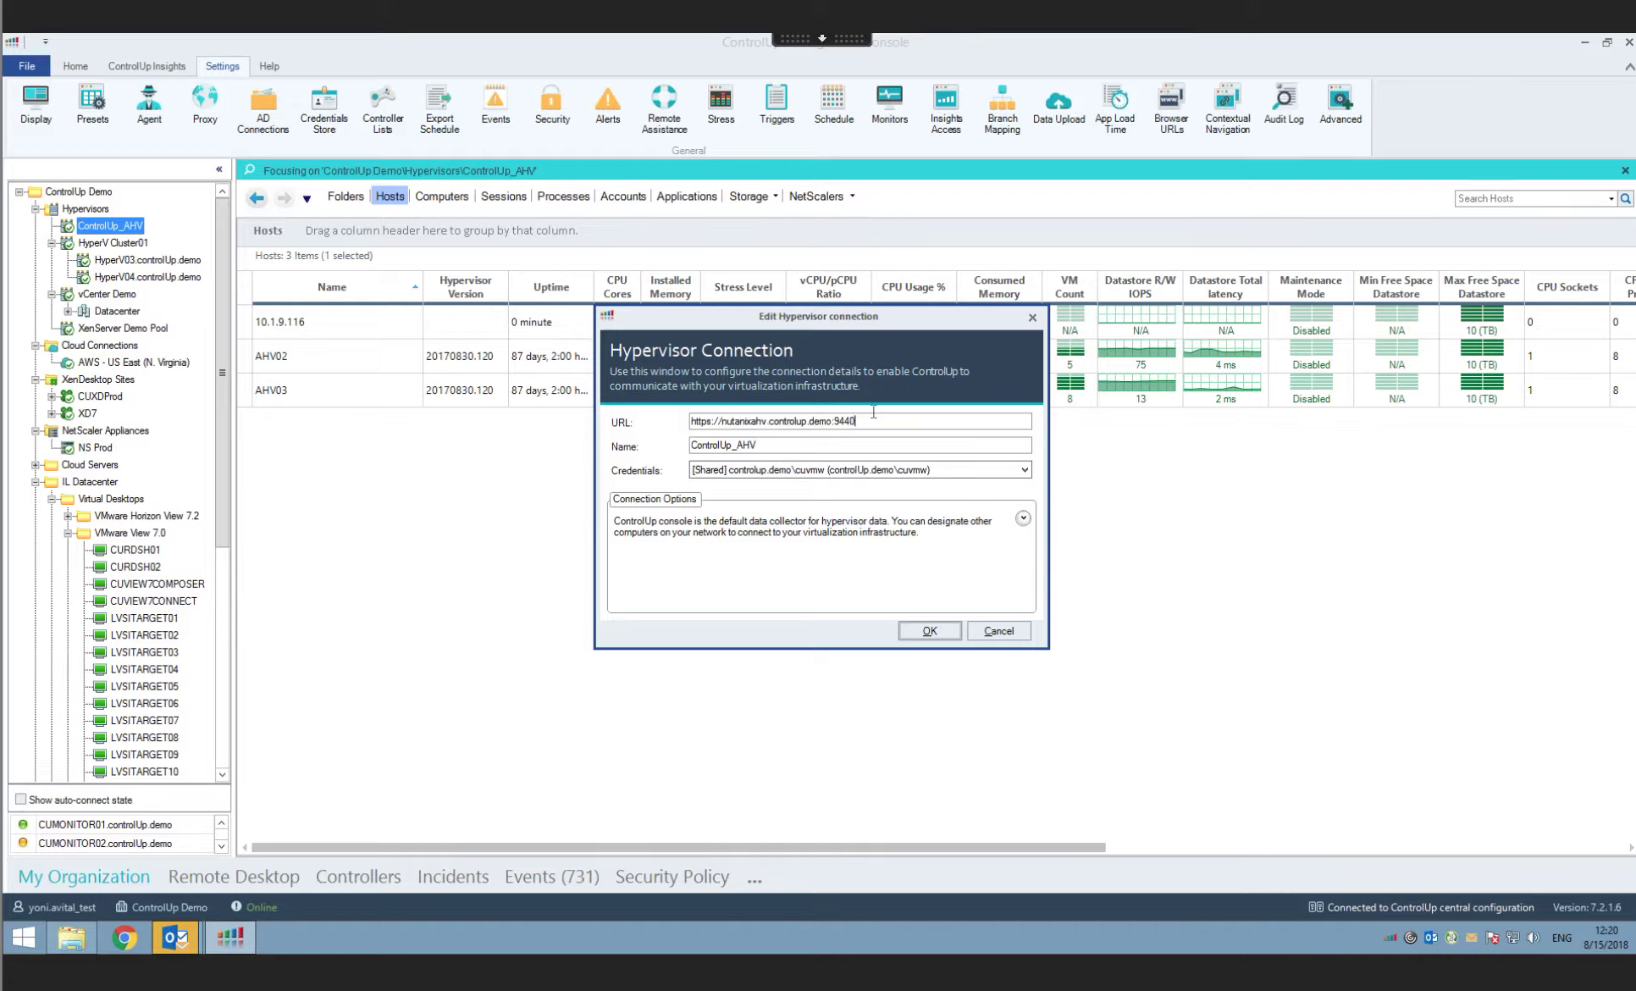
{"action": "key", "text": "Tab"}
{"action": "key", "text": "Tab"}
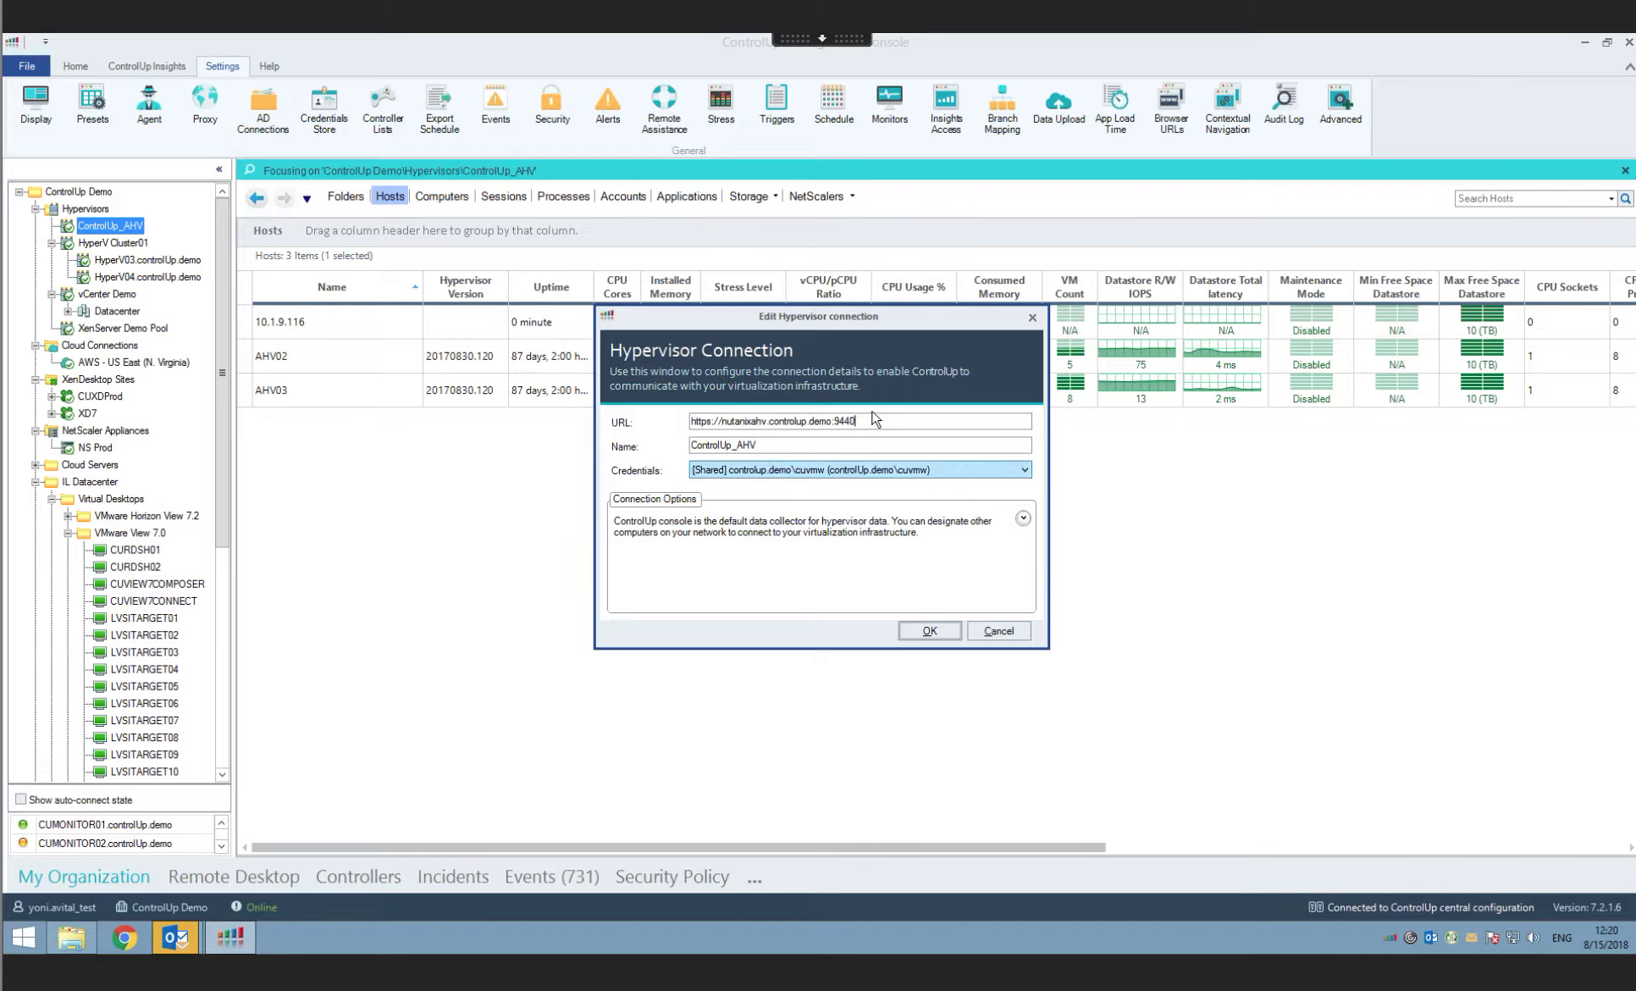
{"action": "left_click", "coordinate": [877, 420]}
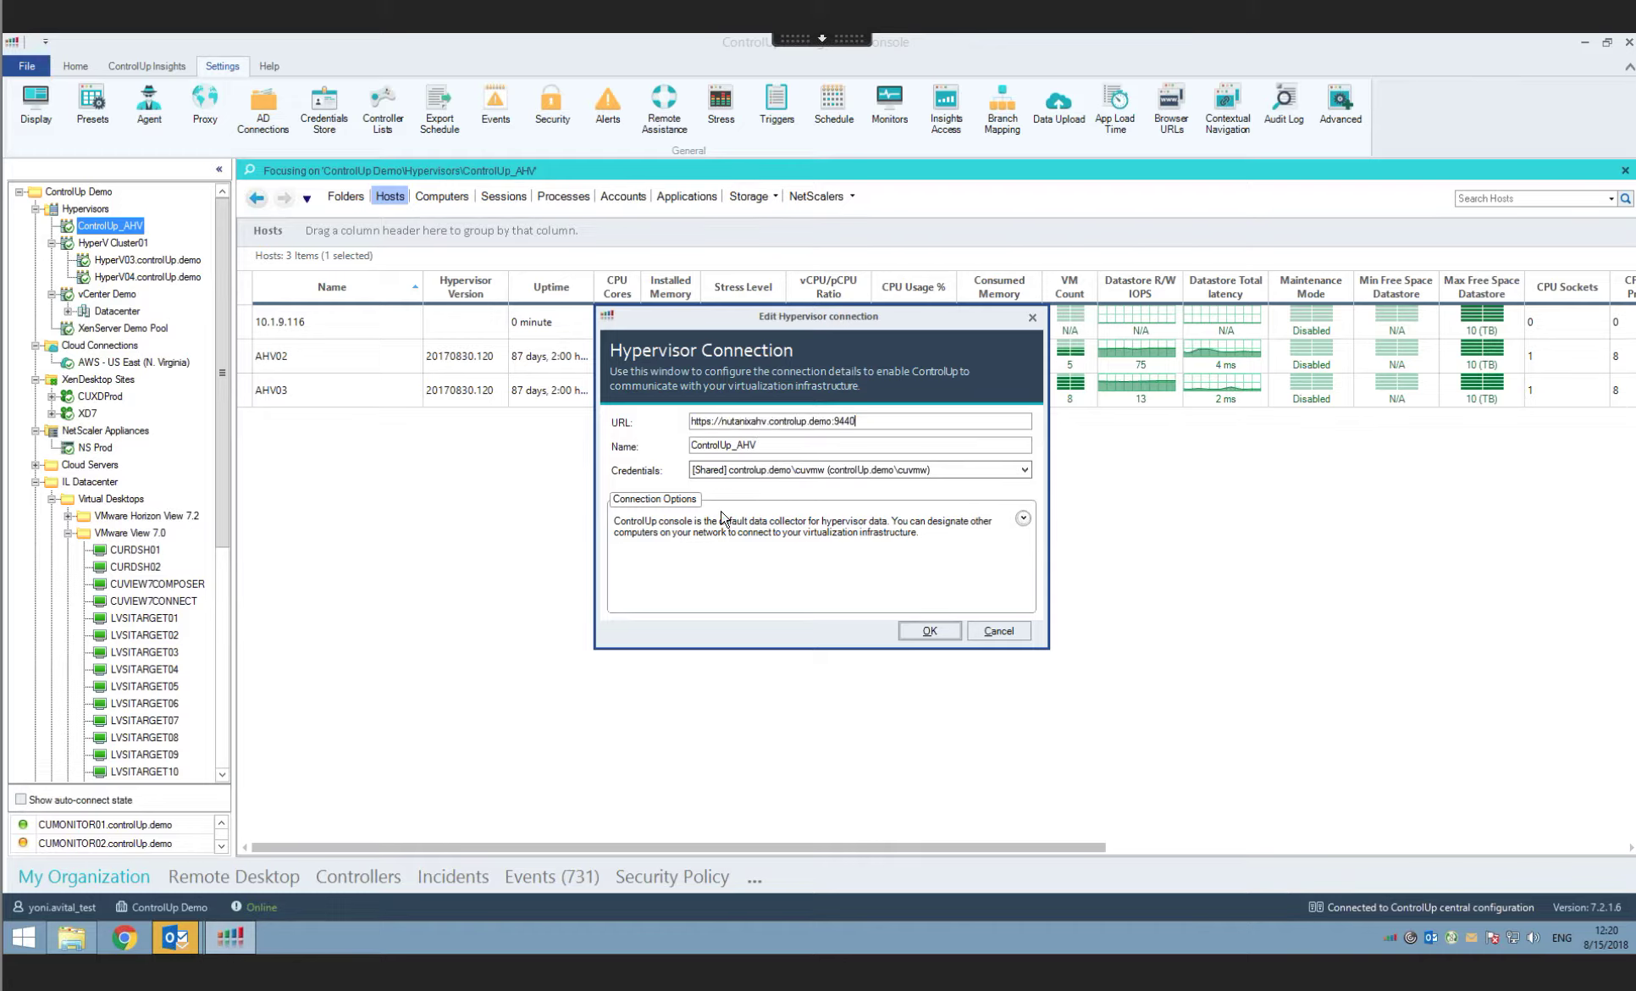
{"action": "left_click", "coordinate": [999, 631]}
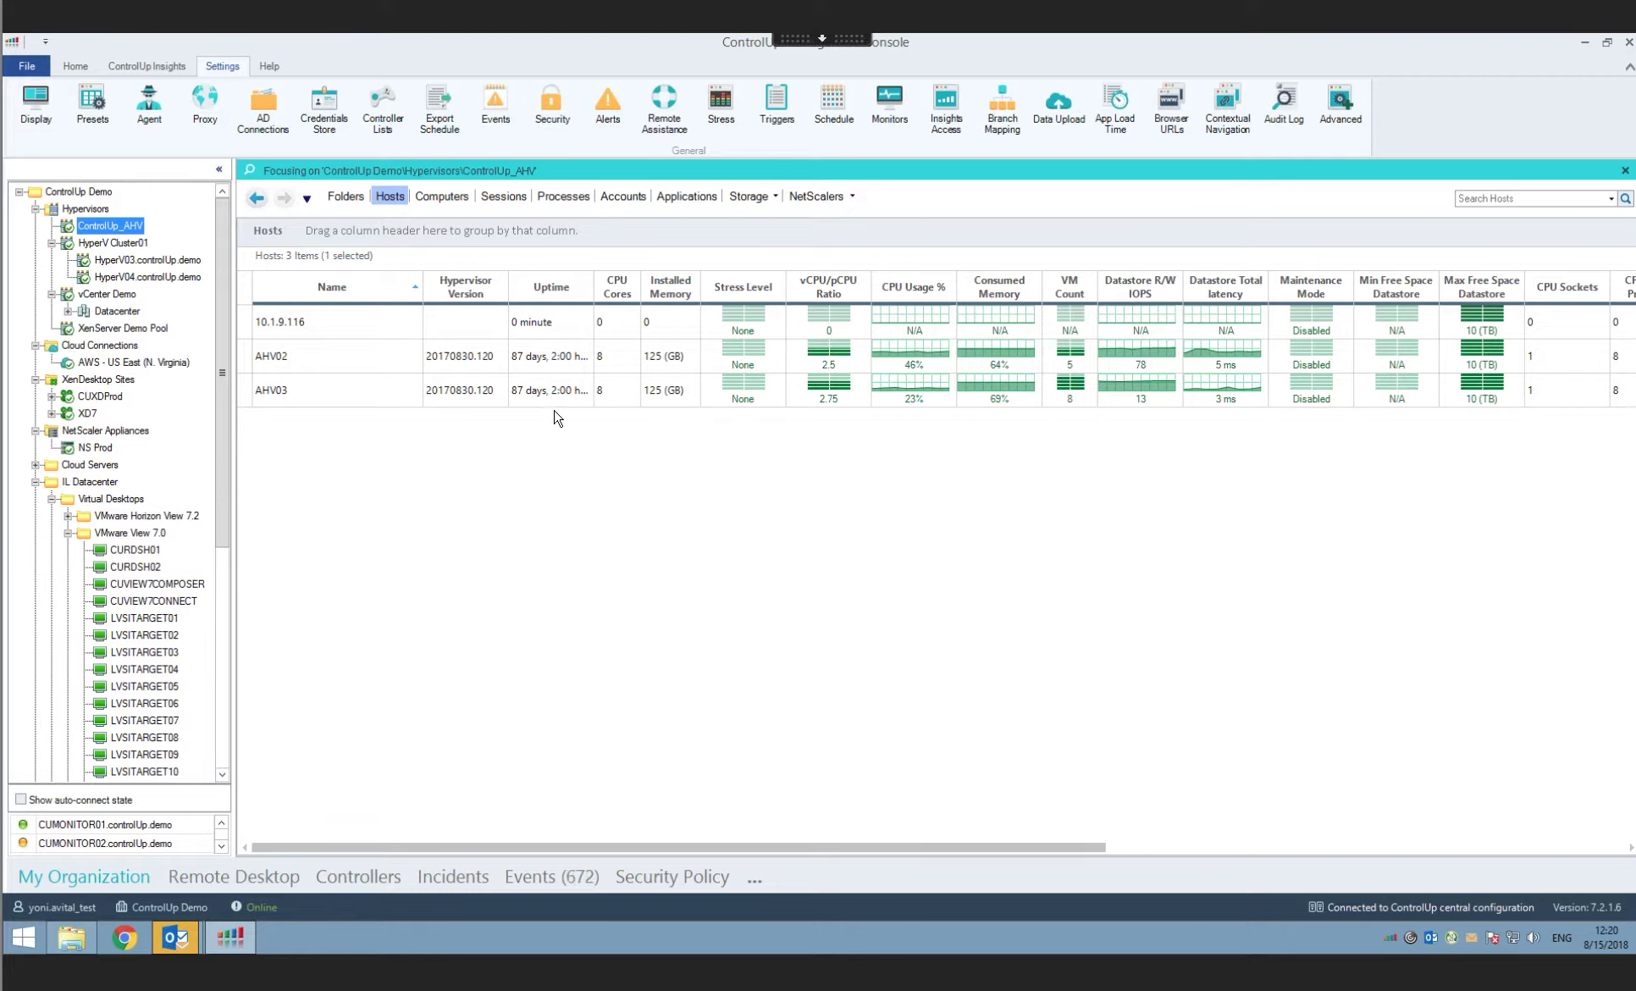
- Select the AHV02 and AHV03 hosts and examine their performance and hardware columns
{"action": "left_click", "coordinate": [365, 370]}
{"action": "left_click", "coordinate": [366, 389], "text": "ctrl"}
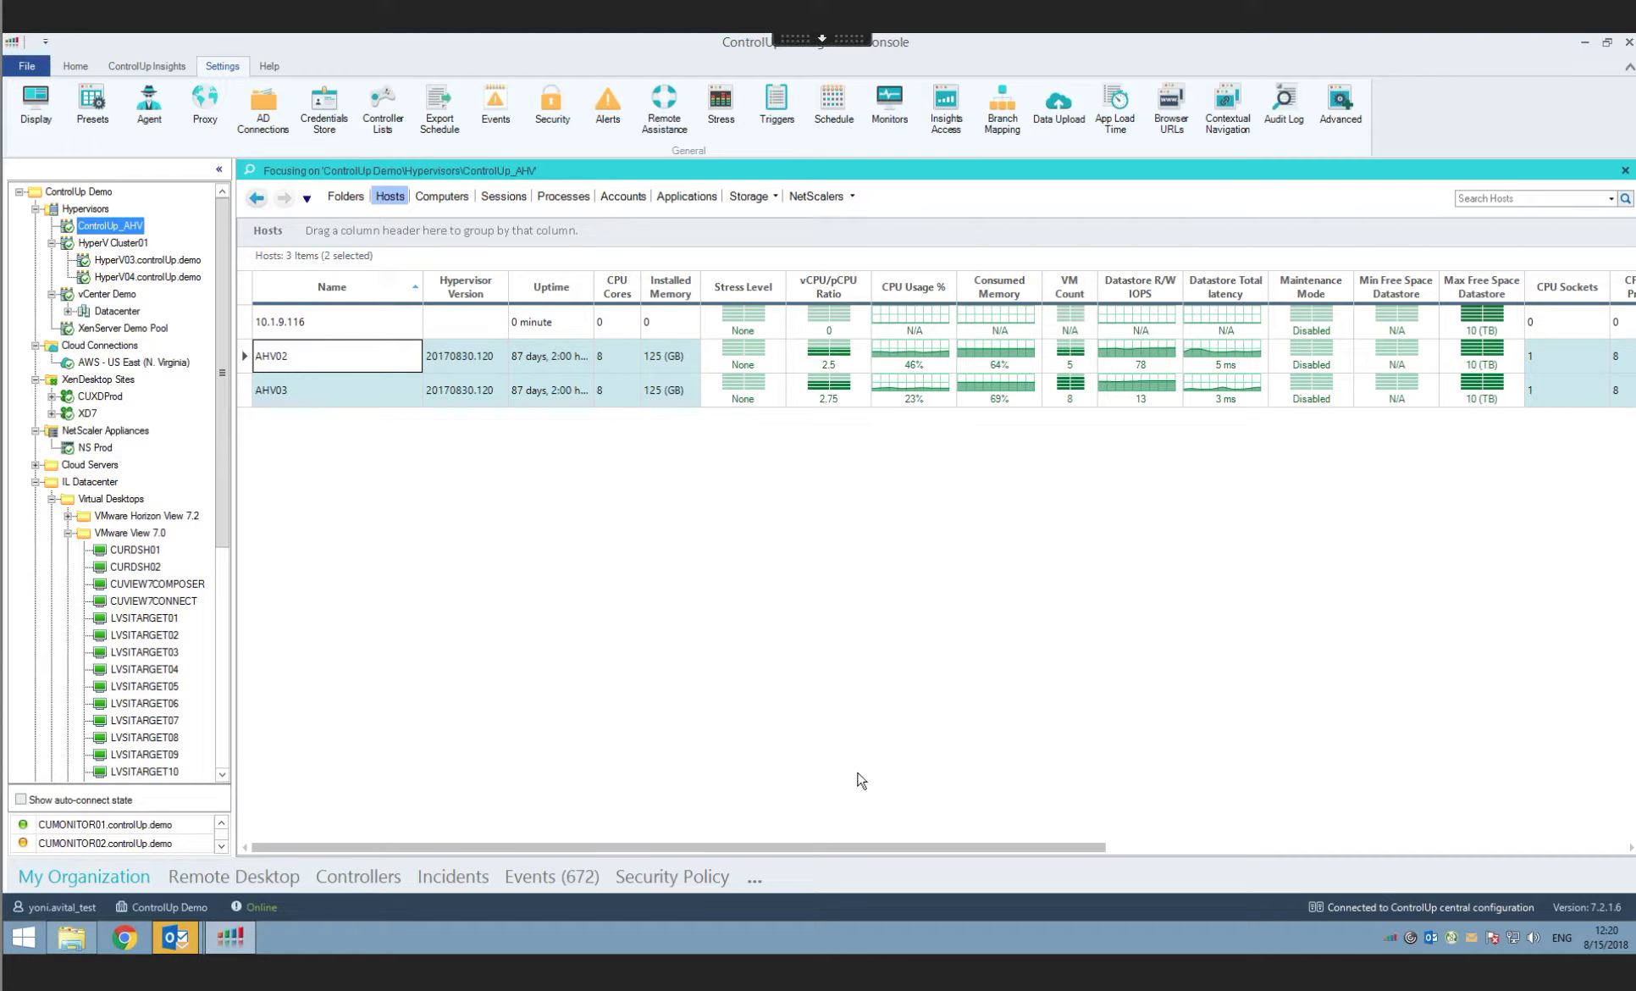
{"action": "left_click_drag", "start_coordinate": [762, 852], "coordinate": [1407, 881]}
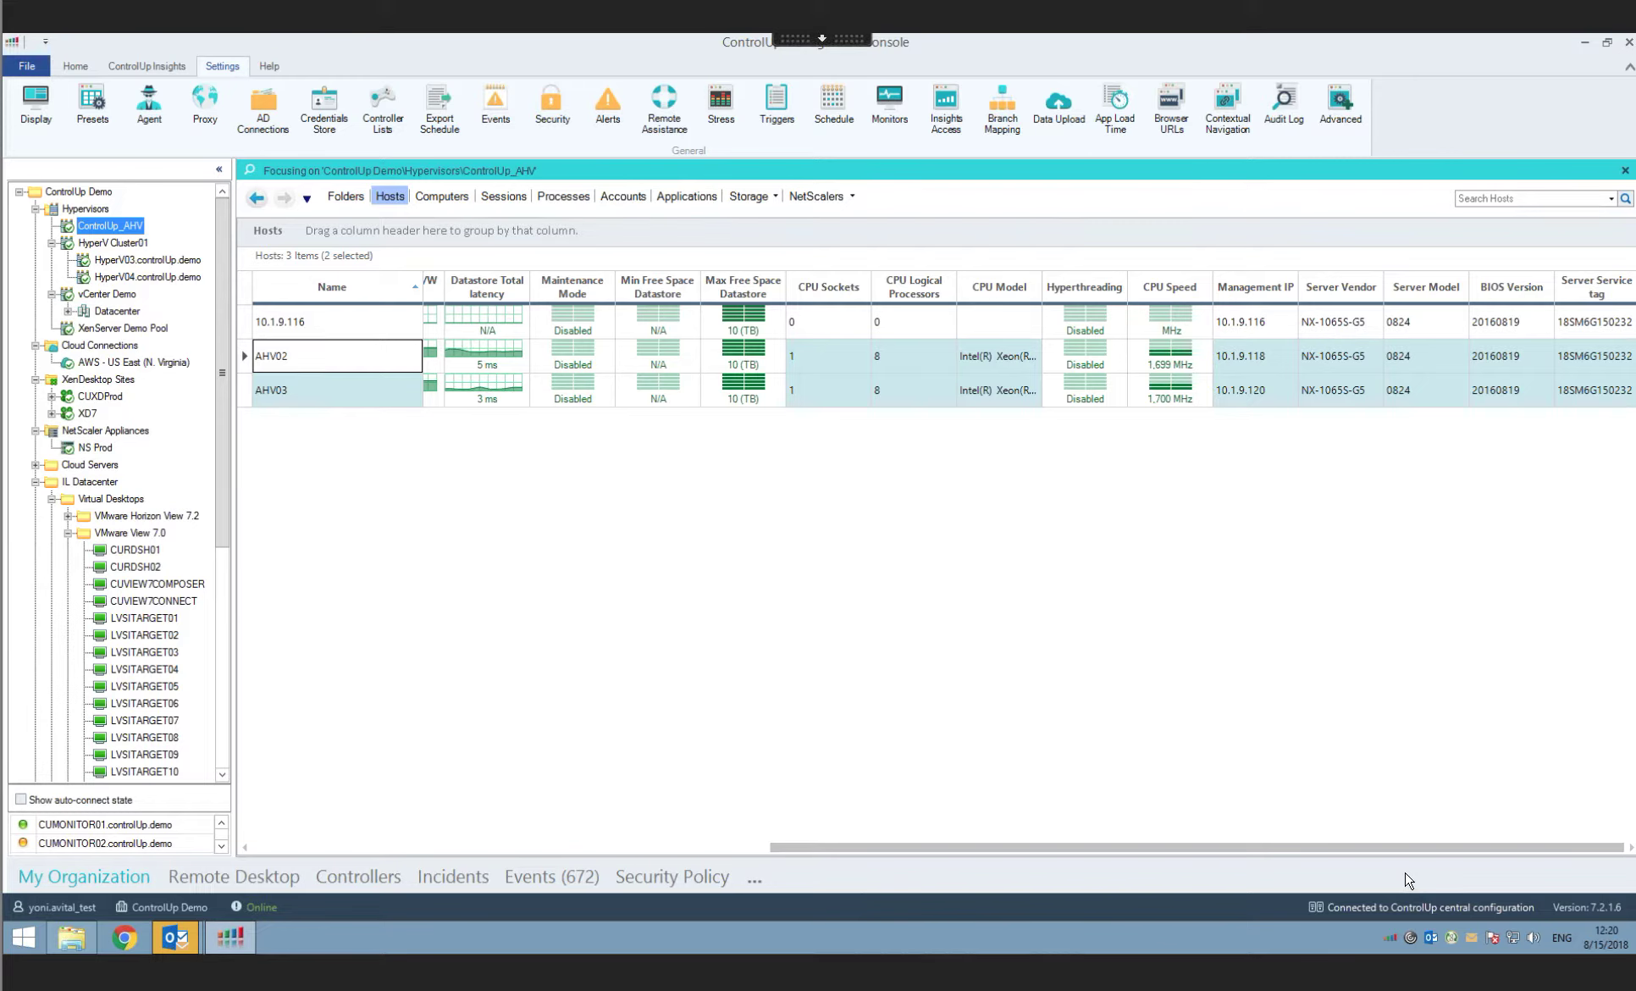
{"action": "left_click_drag", "start_coordinate": [1416, 854], "coordinate": [1044, 855]}
{"action": "left_click_drag", "start_coordinate": [897, 865], "coordinate": [884, 869]}
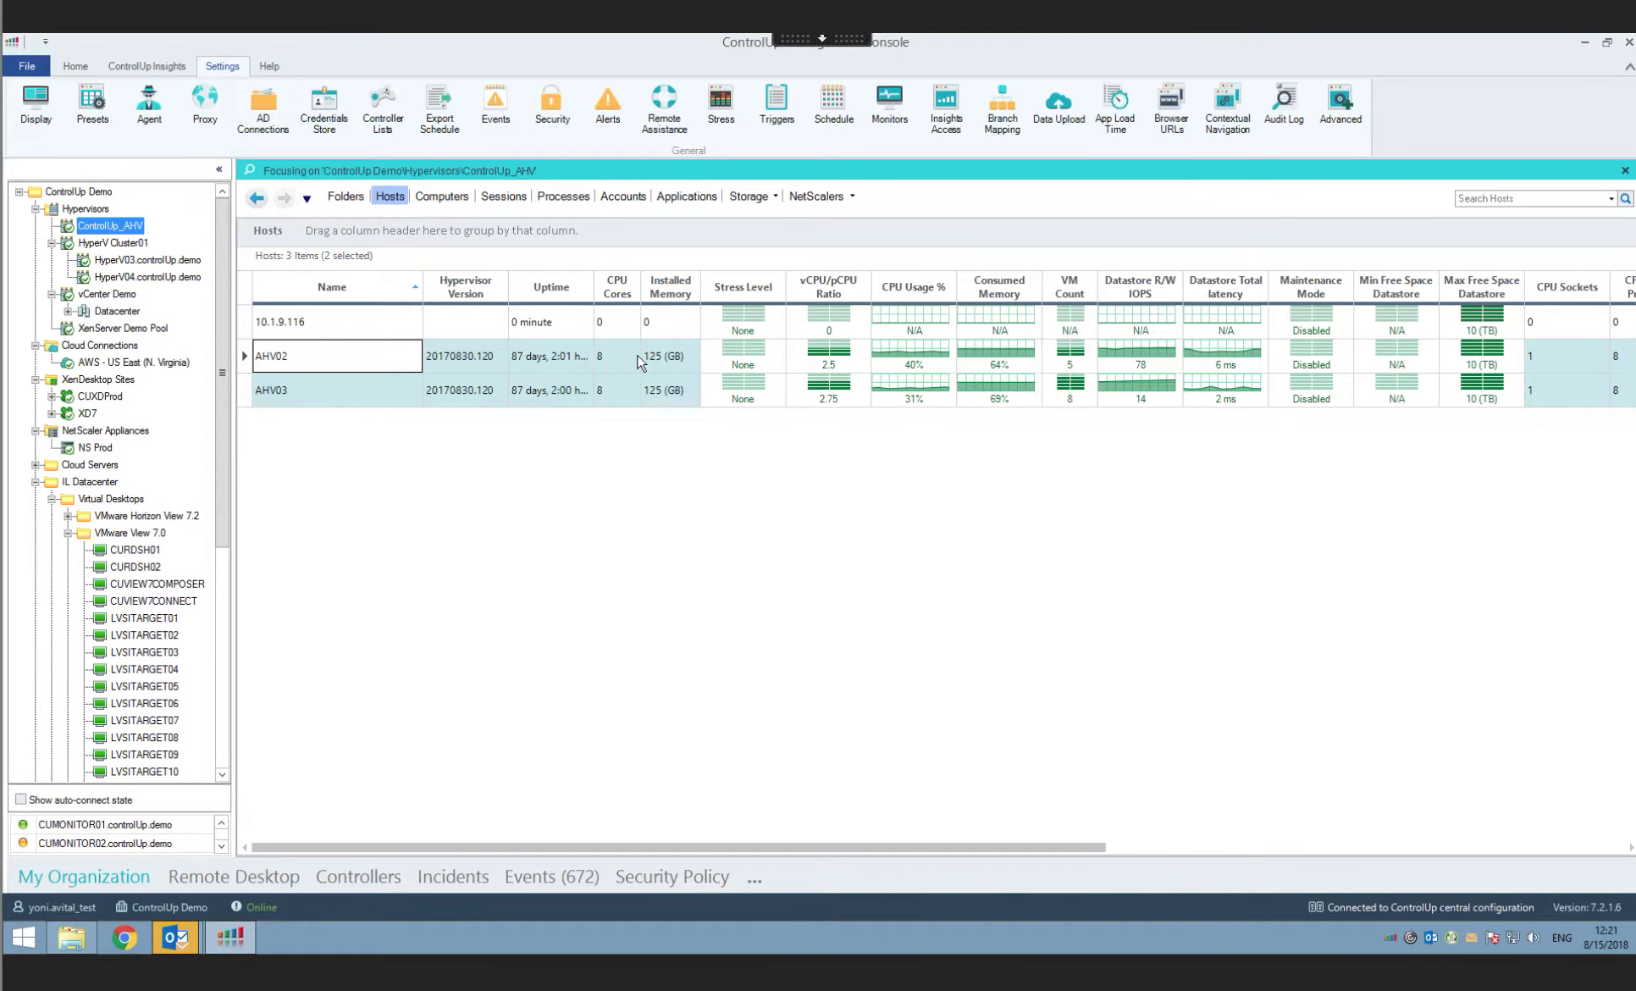
- List the computers running on ControlUp_AHV and connect CUAHVWIN02 from the Nutanix AHV VMs folder
{"action": "left_click", "coordinate": [441, 196]}
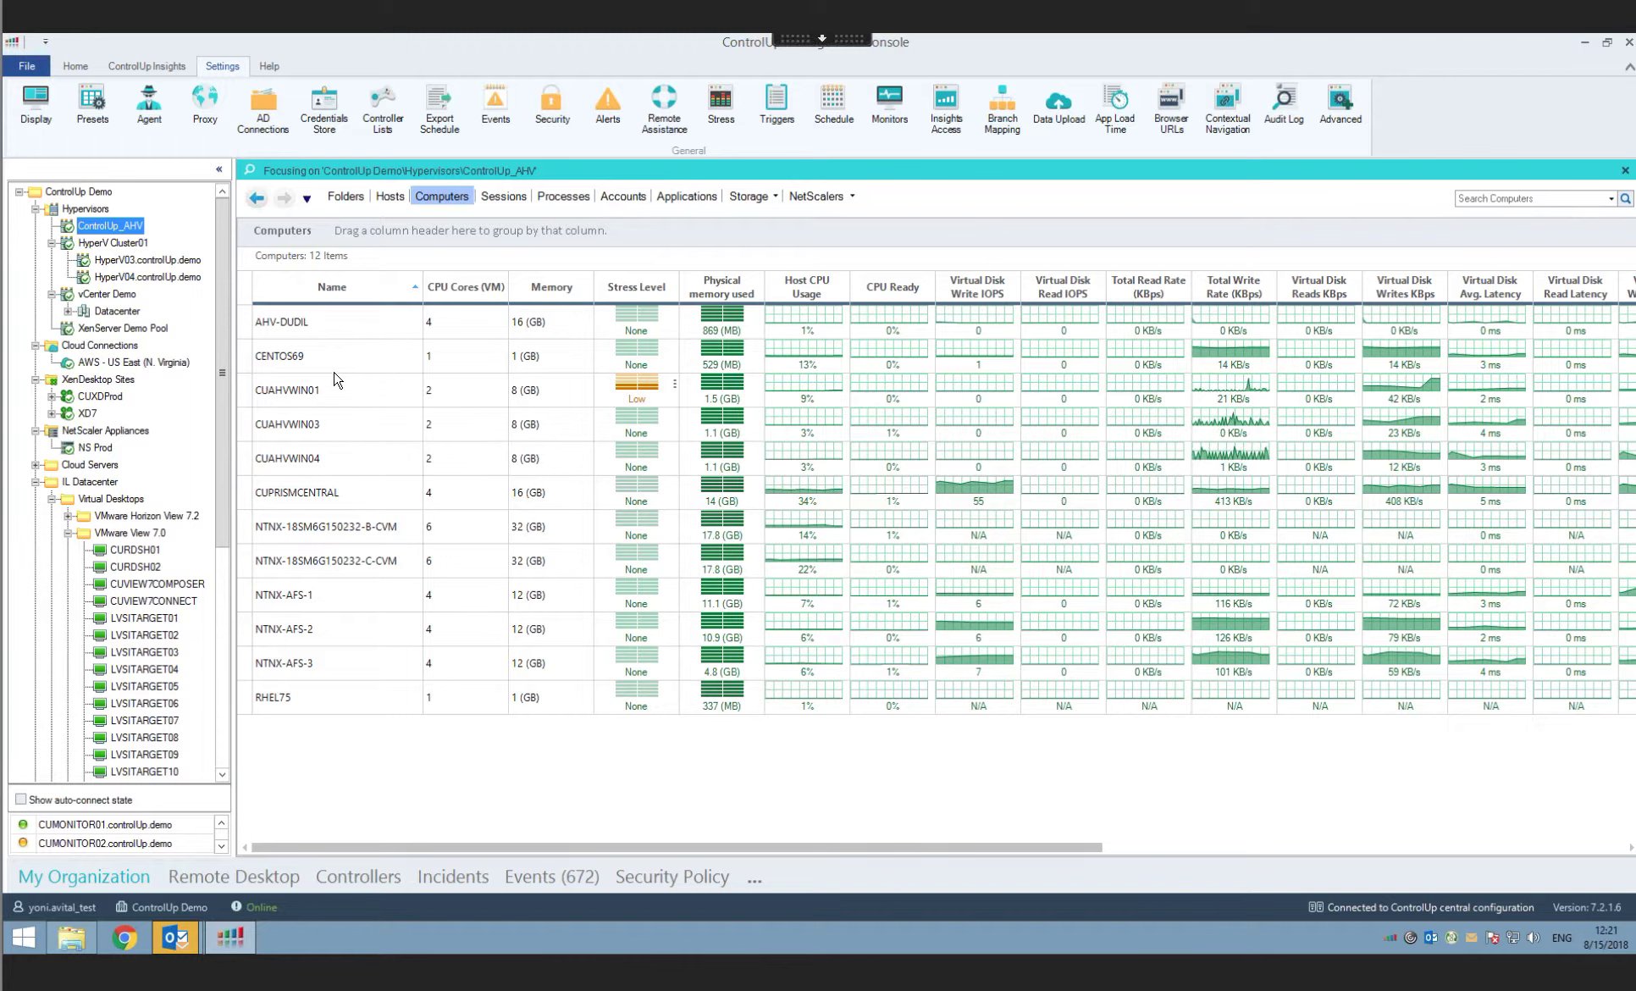
{"action": "left_click", "coordinate": [334, 371]}
{"action": "left_click_drag", "start_coordinate": [337, 380], "coordinate": [334, 551]}
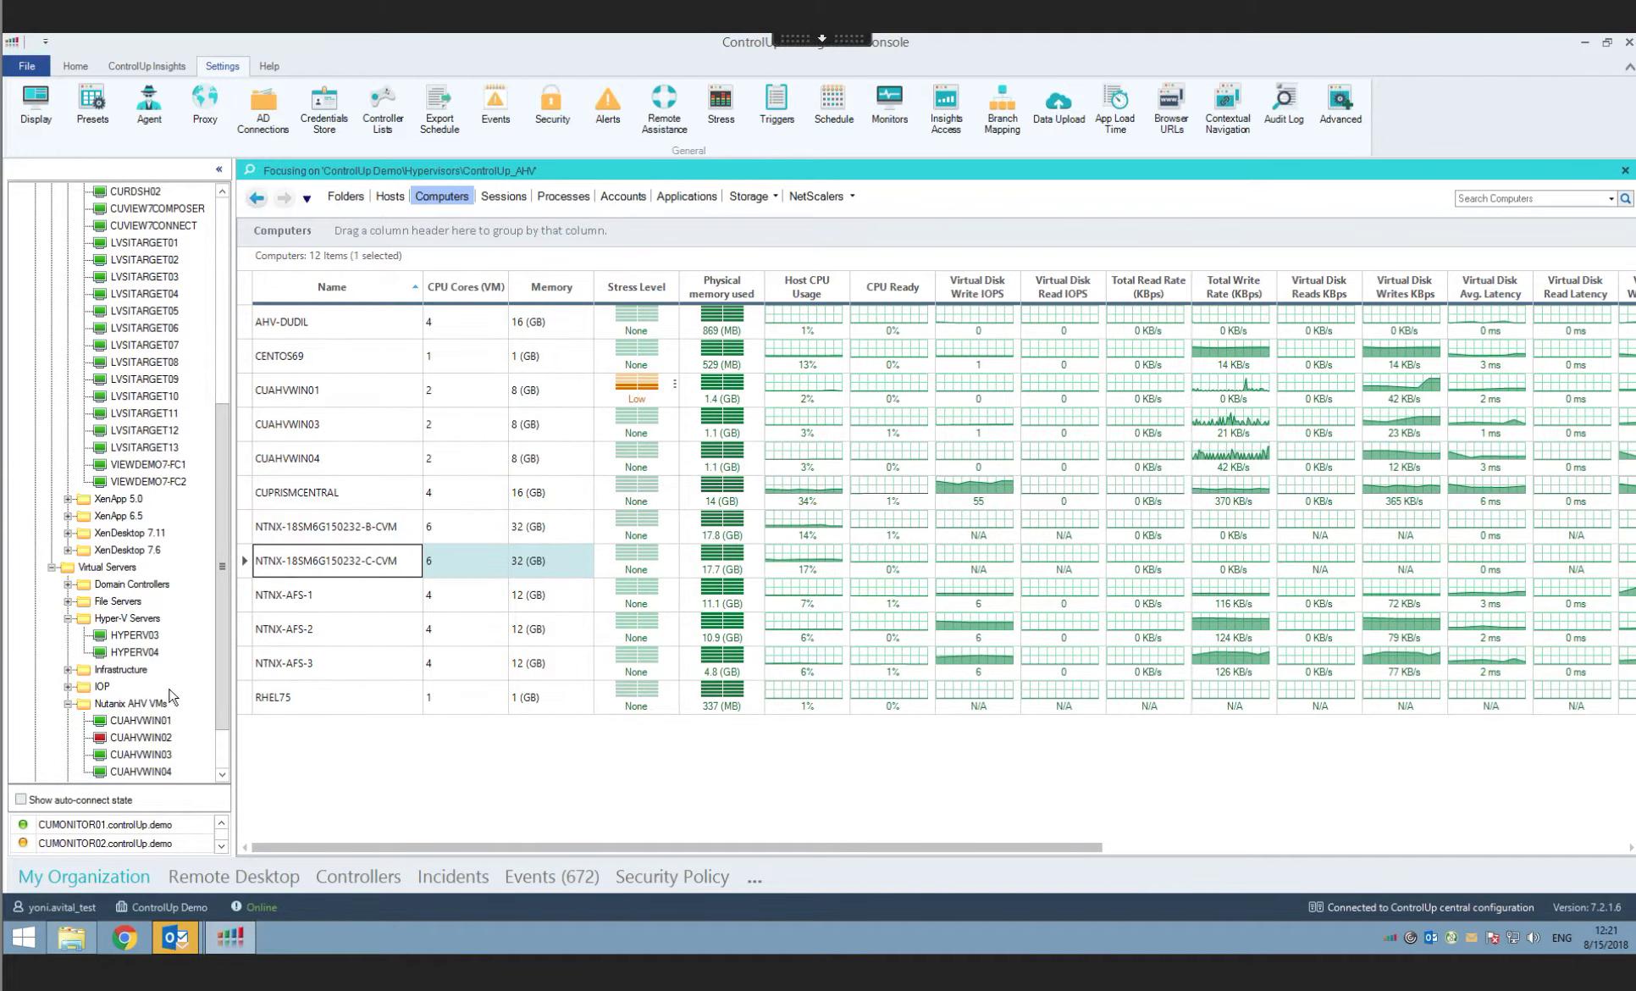
{"action": "left_click", "coordinate": [151, 737]}
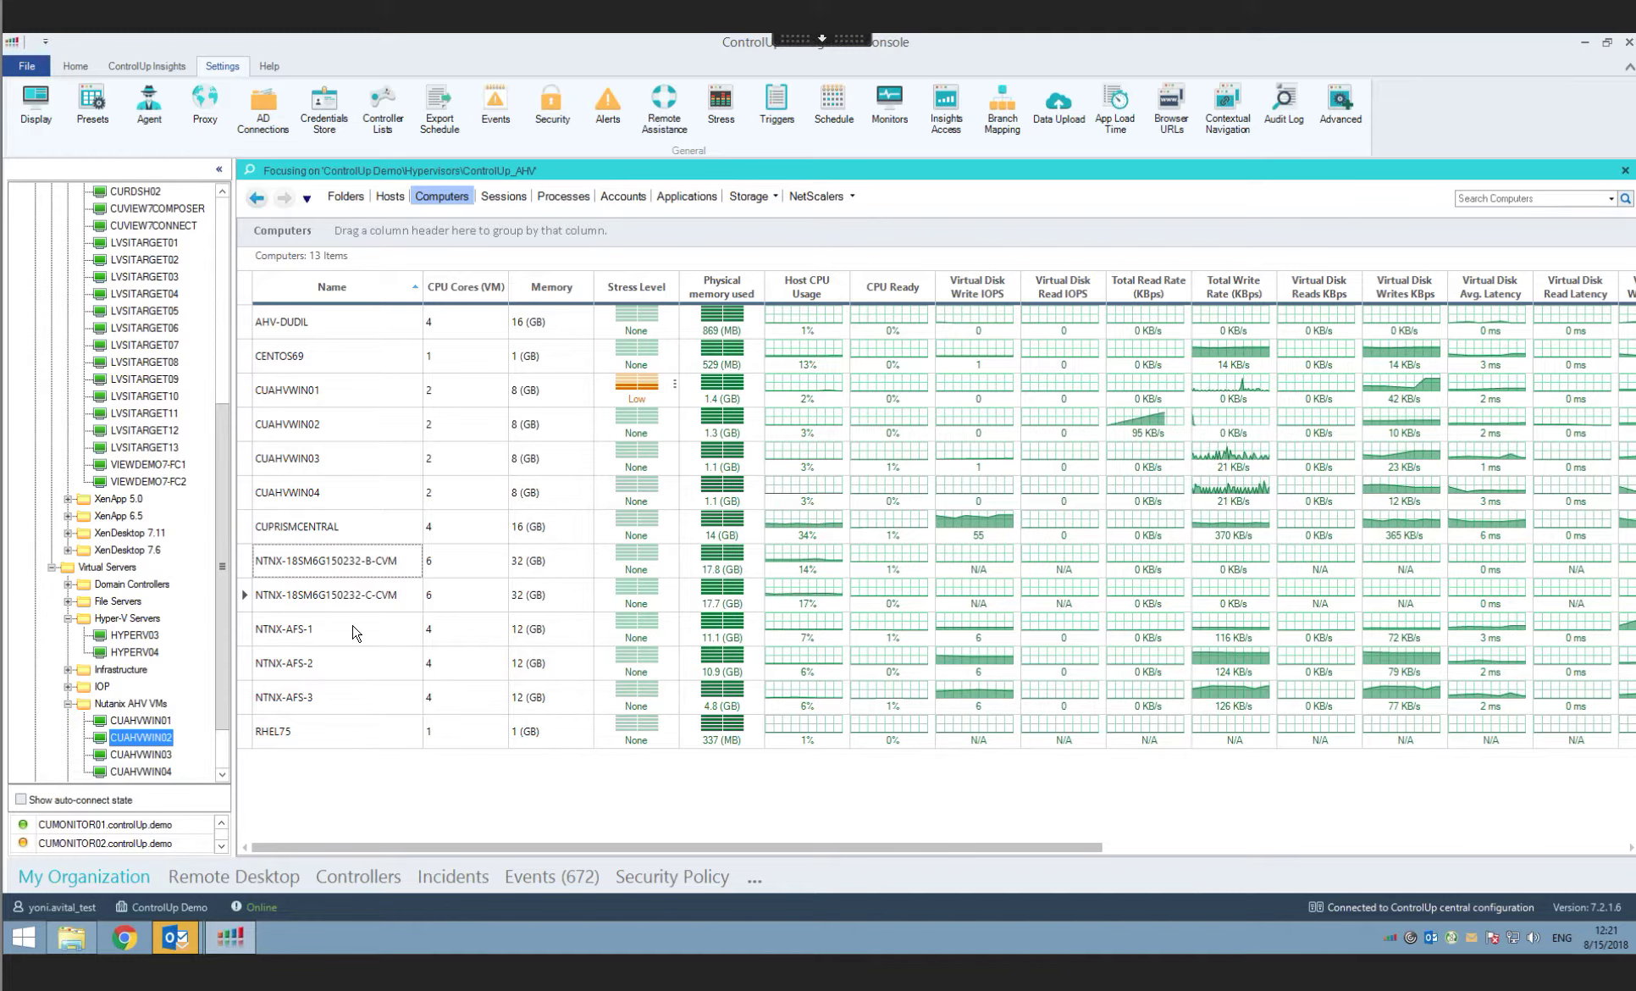
- Examine the metrics of CUPRISMCENTRAL, CENTOS69 and the two NTNX CVM machines in the computers view
{"action": "left_click", "coordinate": [355, 474]}
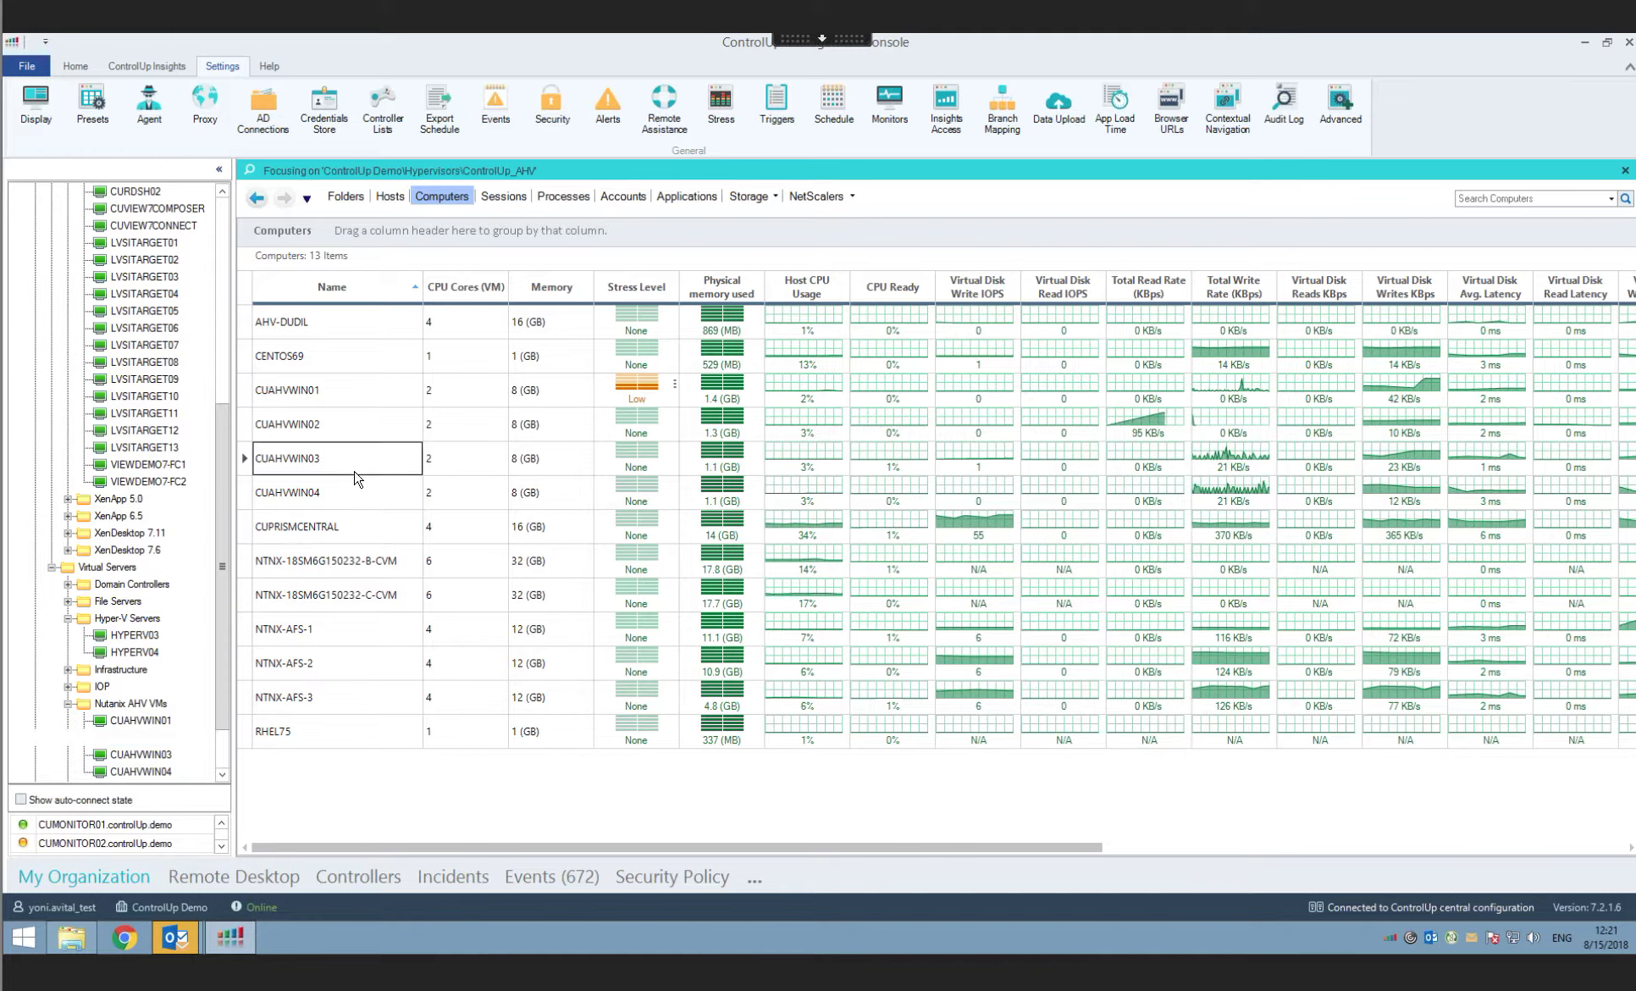
{"action": "left_click", "coordinate": [345, 528]}
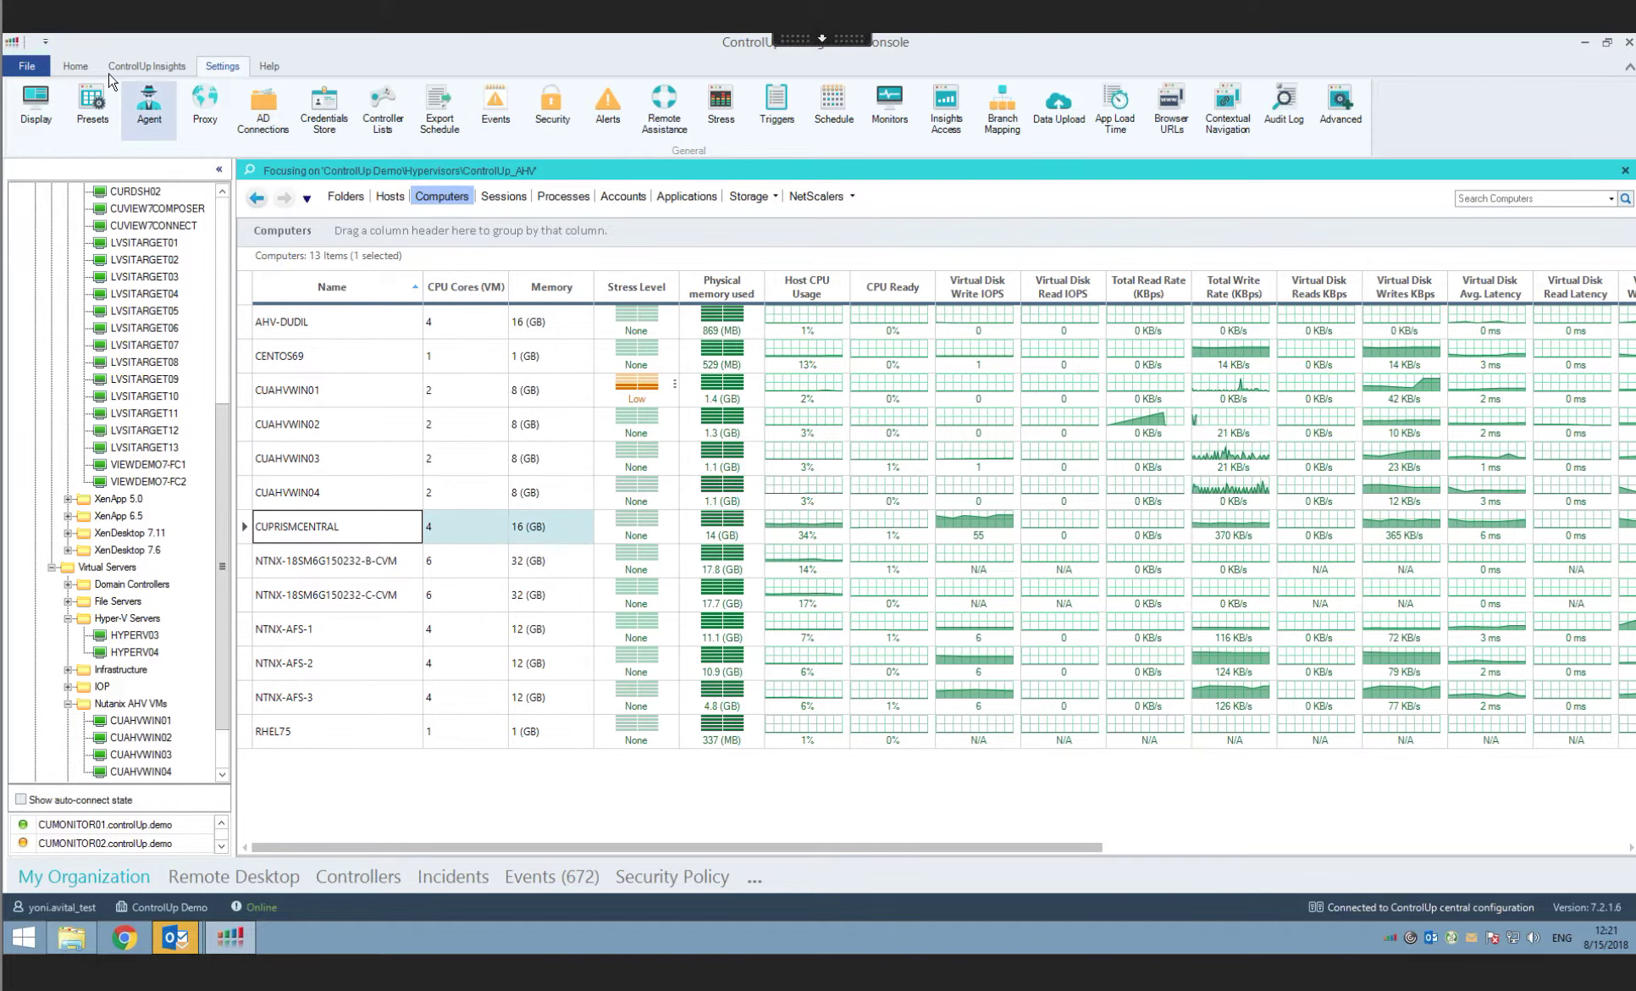
{"action": "left_click", "coordinate": [684, 126]}
{"action": "left_click", "coordinate": [704, 385]}
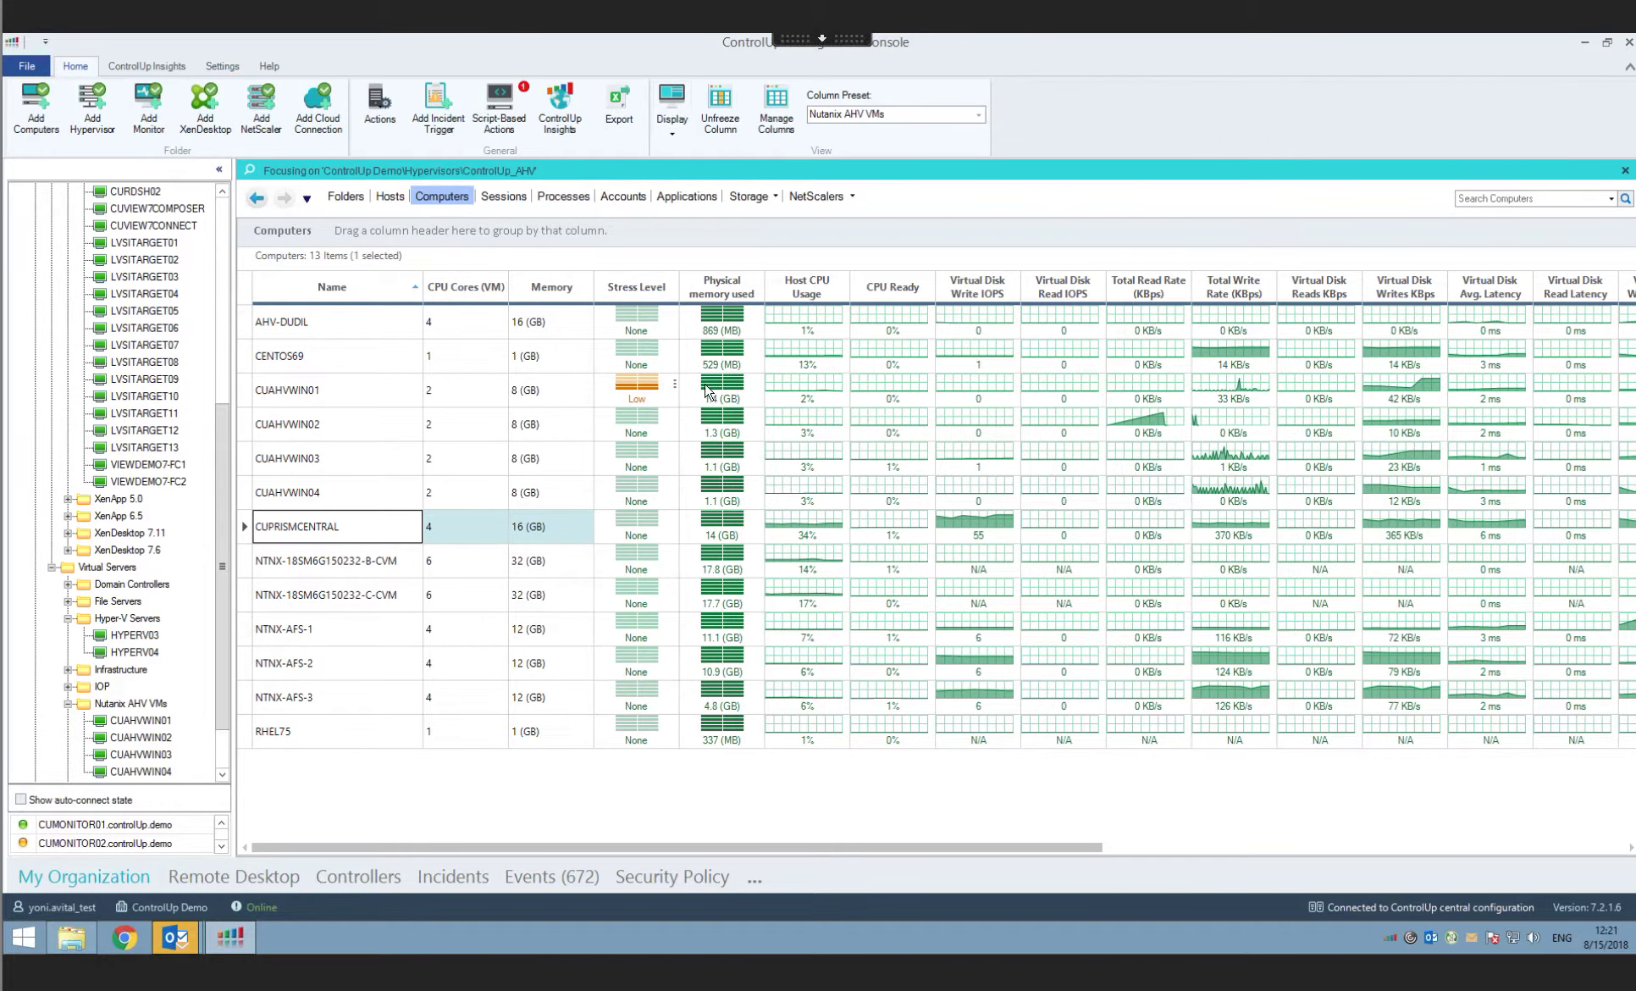
{"action": "left_click", "coordinate": [368, 370]}
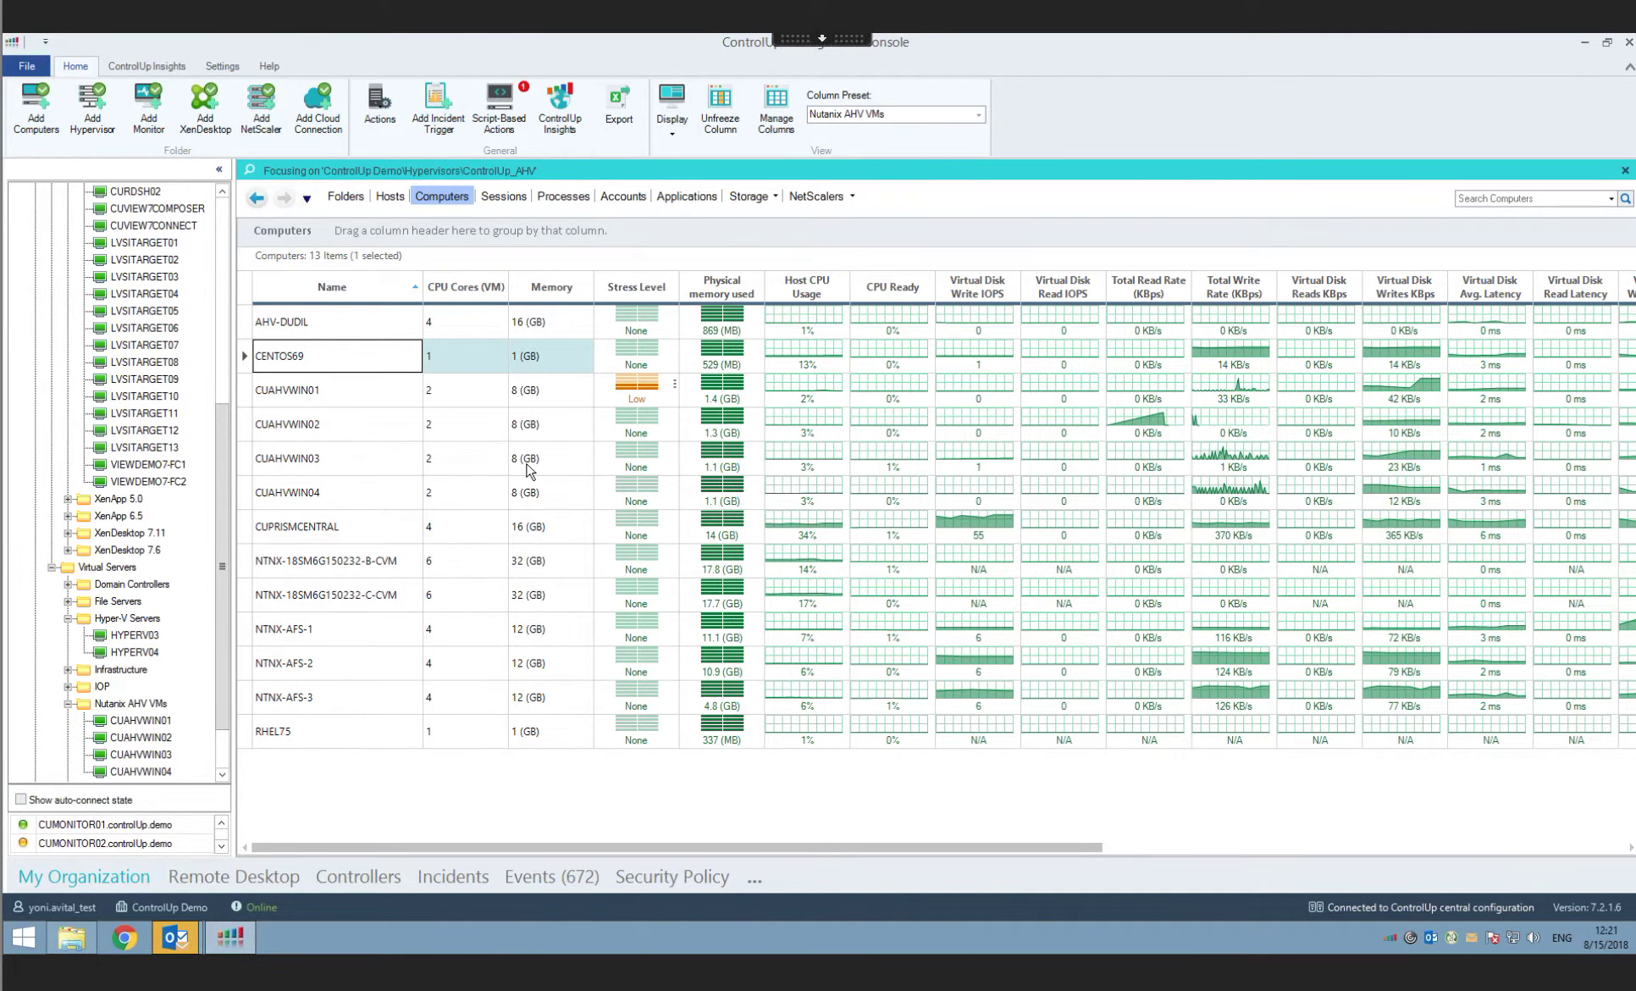
{"action": "left_click", "coordinate": [381, 562]}
{"action": "left_click", "coordinate": [368, 586], "text": "shift"}
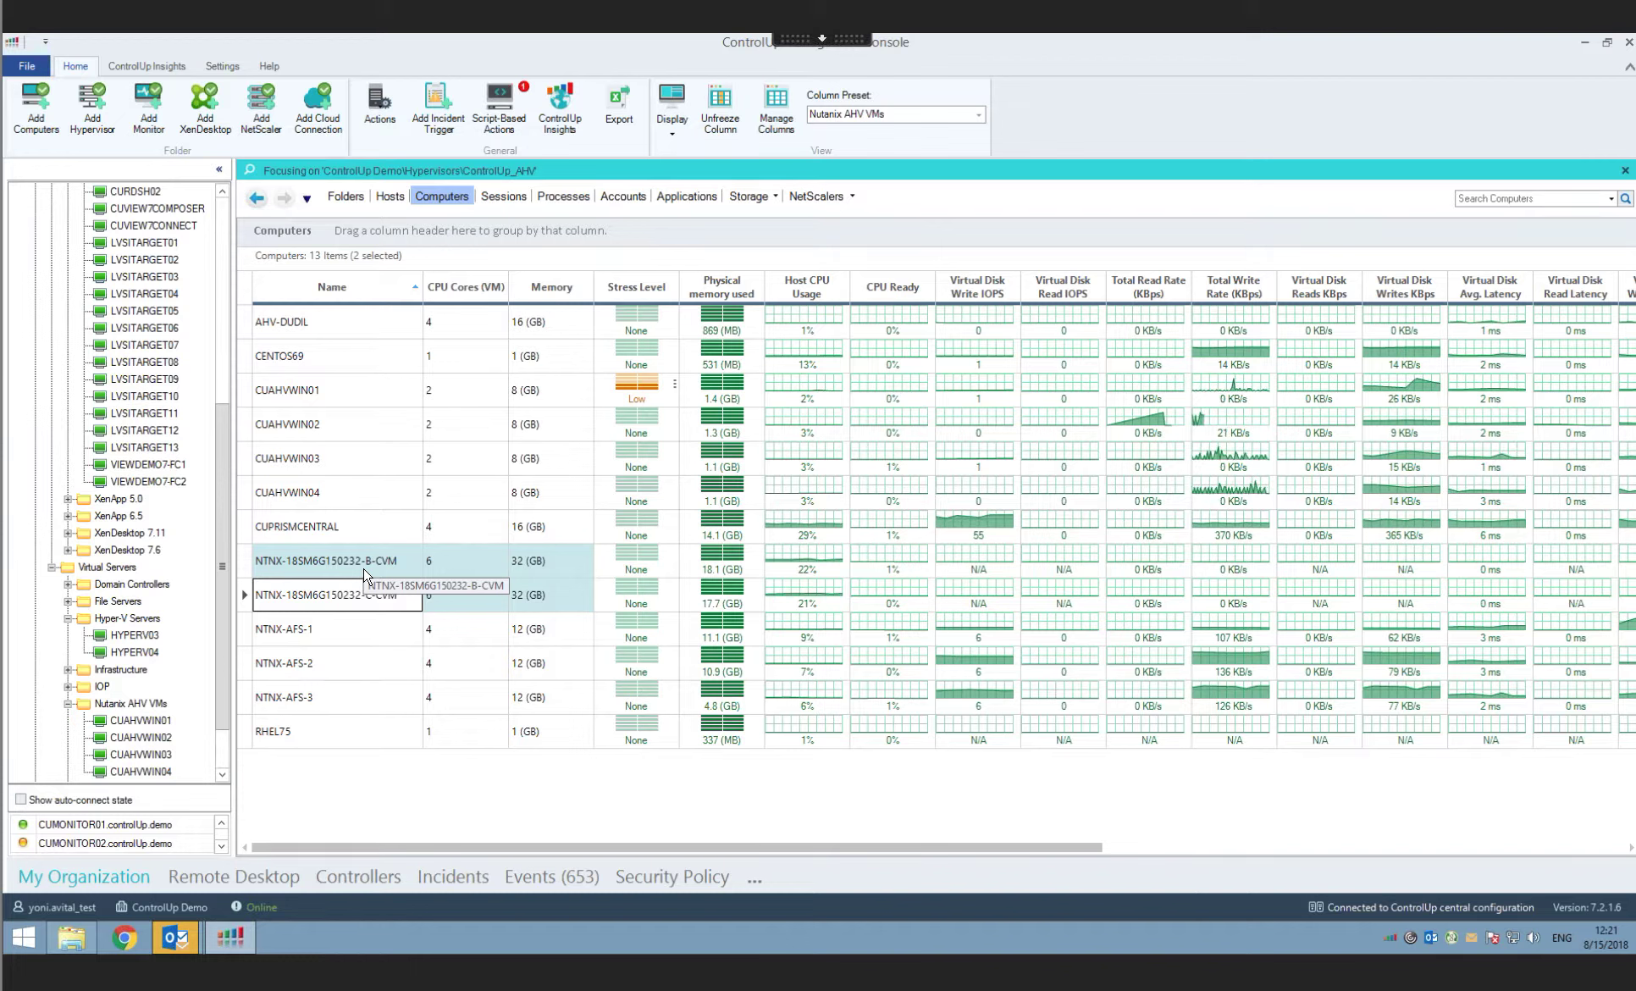
{"action": "left_click", "coordinate": [365, 572]}
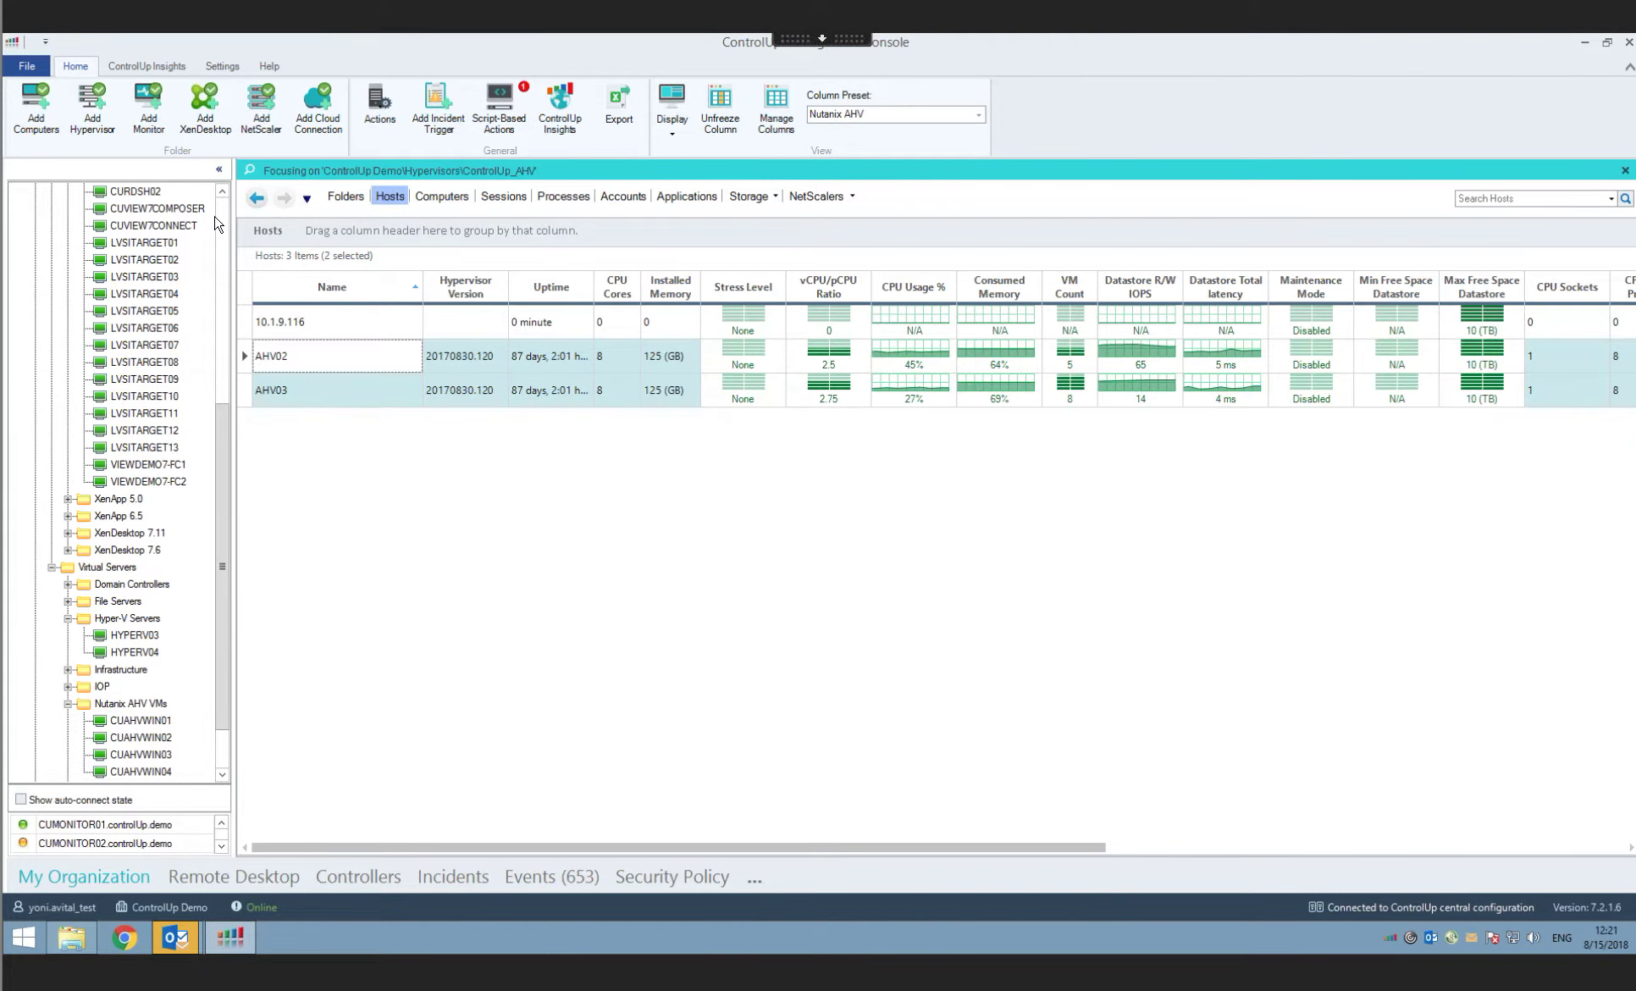
- Review the host management actions available for AHV02 and AHV03 in the hosts view, without running any
{"action": "left_click", "coordinate": [223, 211]}
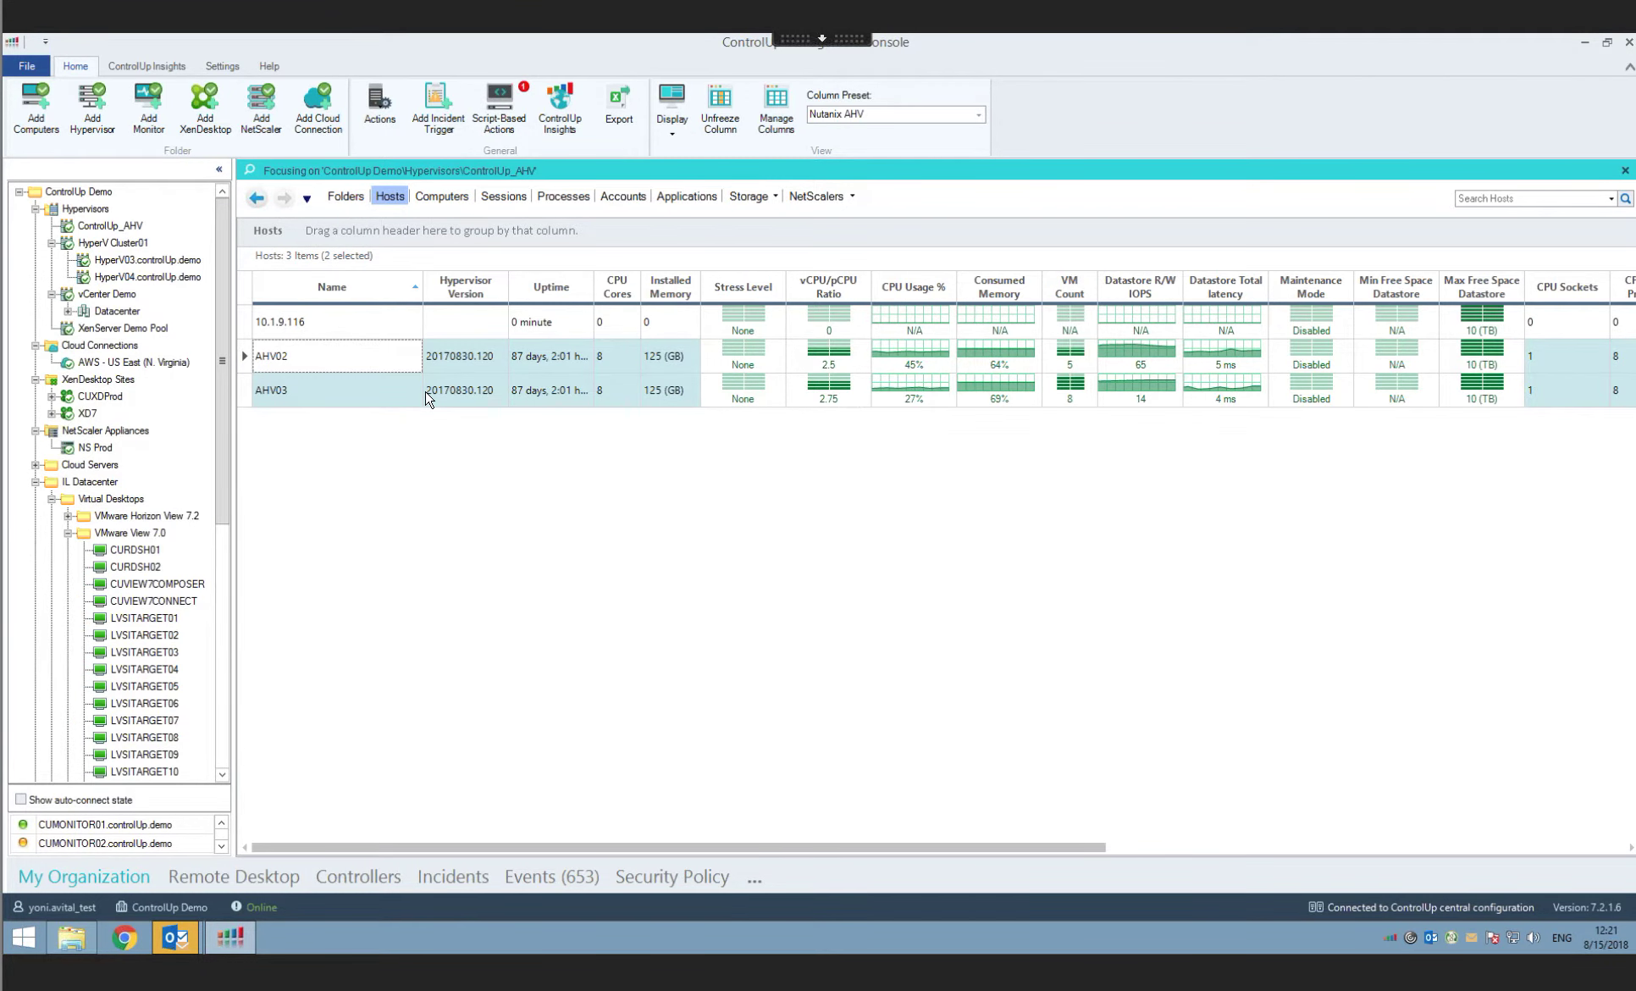
{"action": "right_click", "coordinate": [365, 388]}
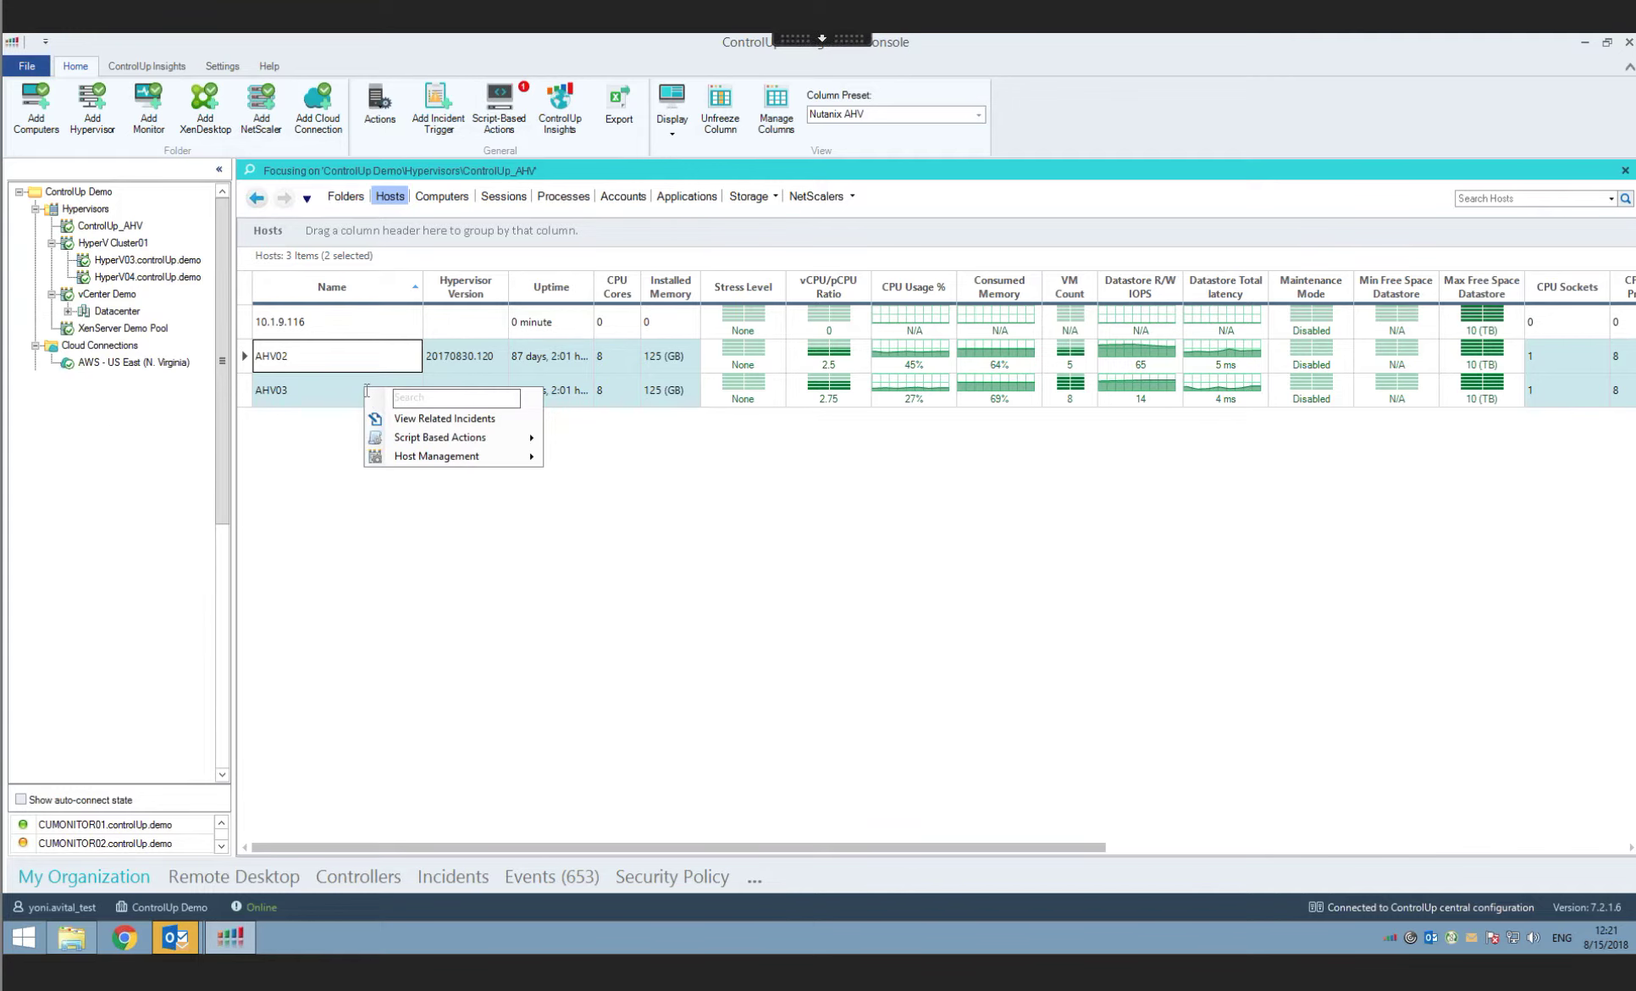
{"action": "mouse_move", "coordinate": [472, 457]}
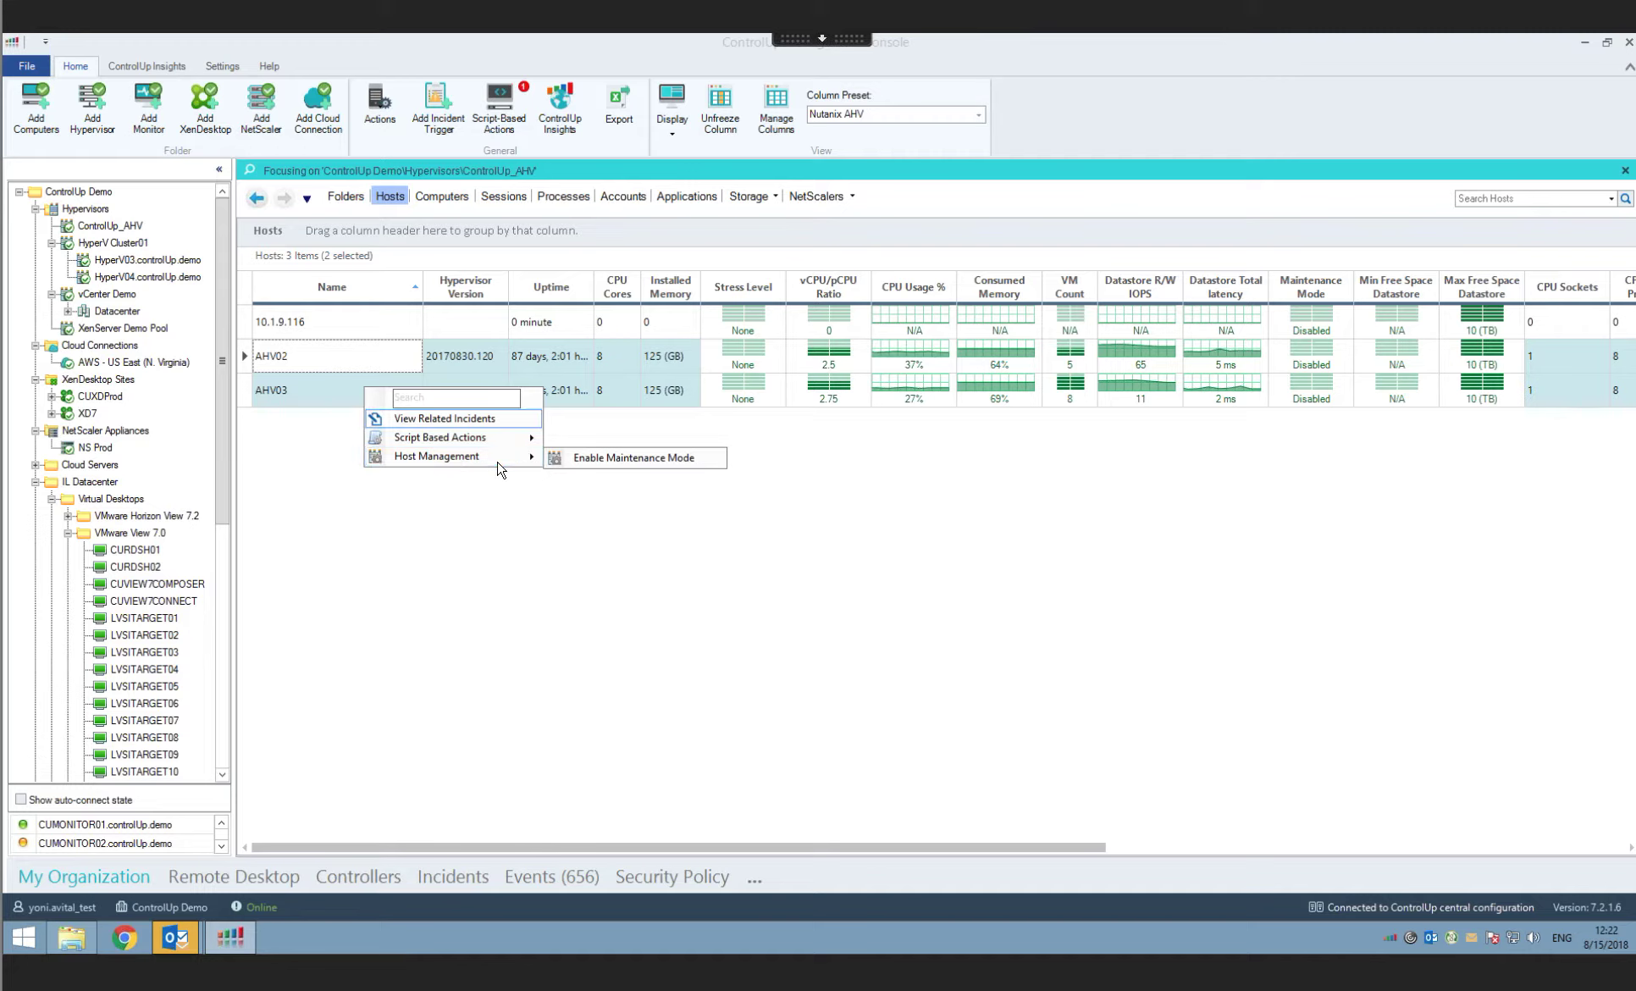
{"action": "key", "text": "Escape"}
{"action": "left_click", "coordinate": [332, 337]}
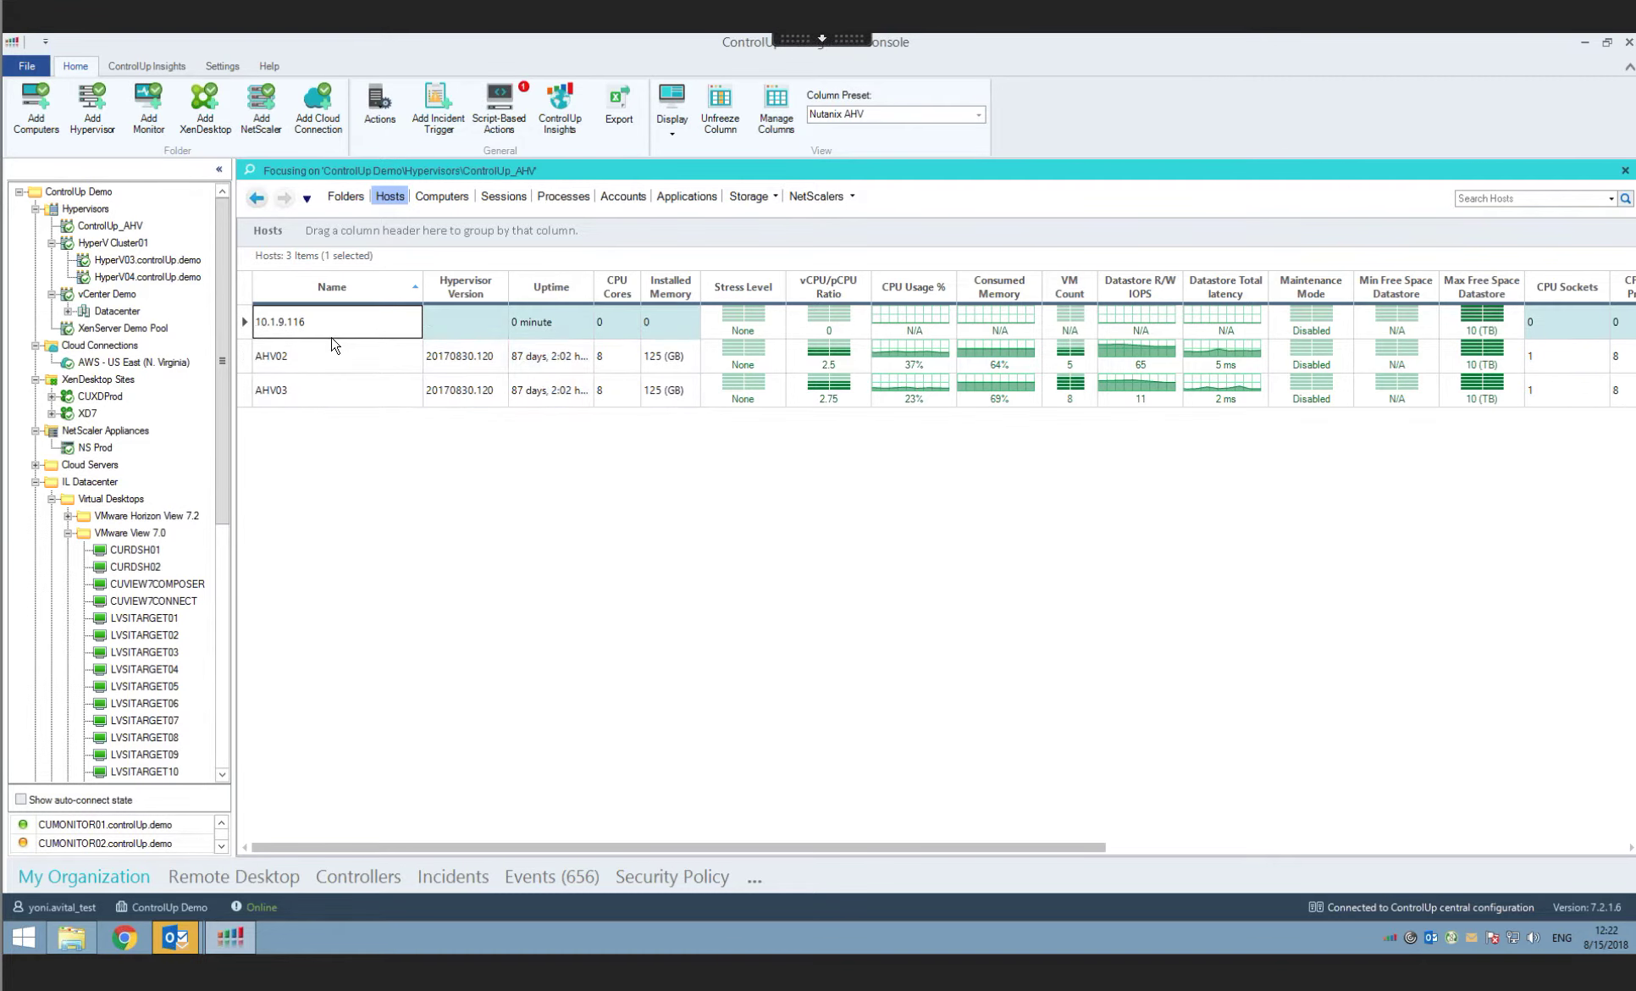
- Widen the focus to the whole ControlUp Demo organization, listing all its computers and hosts
{"action": "left_click", "coordinate": [439, 196]}
{"action": "right_click", "coordinate": [78, 191]}
{"action": "key", "text": "Escape"}
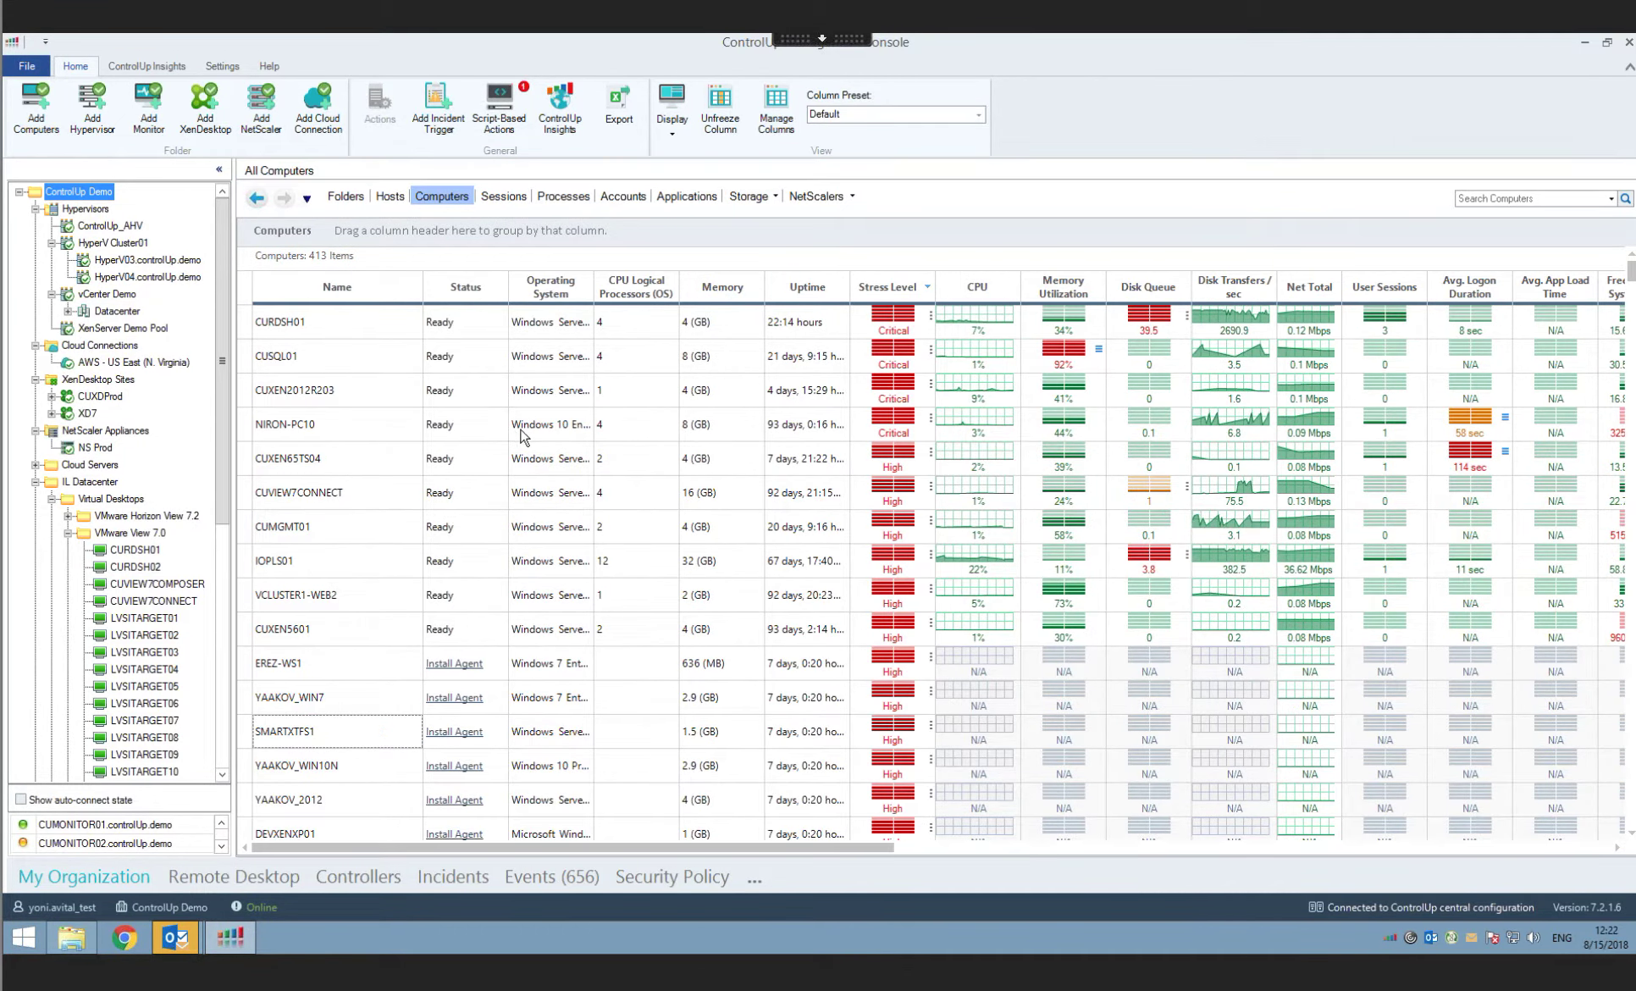
{"action": "left_click", "coordinate": [389, 196]}
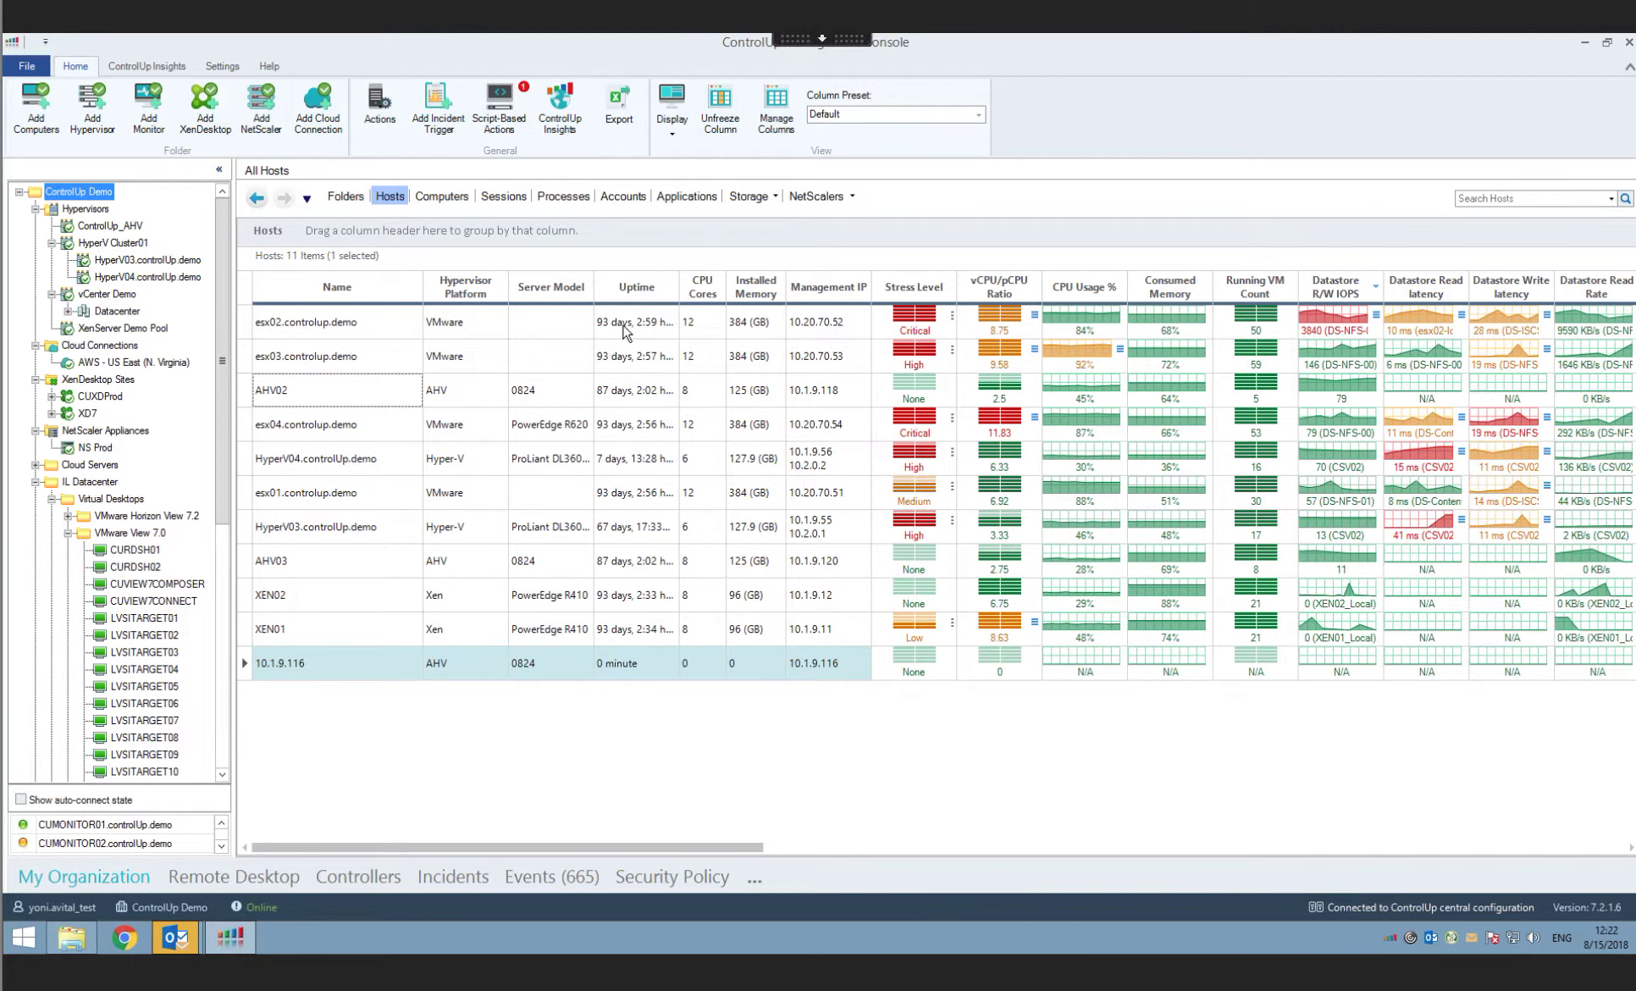
- Review the incident trigger types on offer, including Stress Level, and close the trigger settings without adding one
{"action": "left_click", "coordinate": [439, 108]}
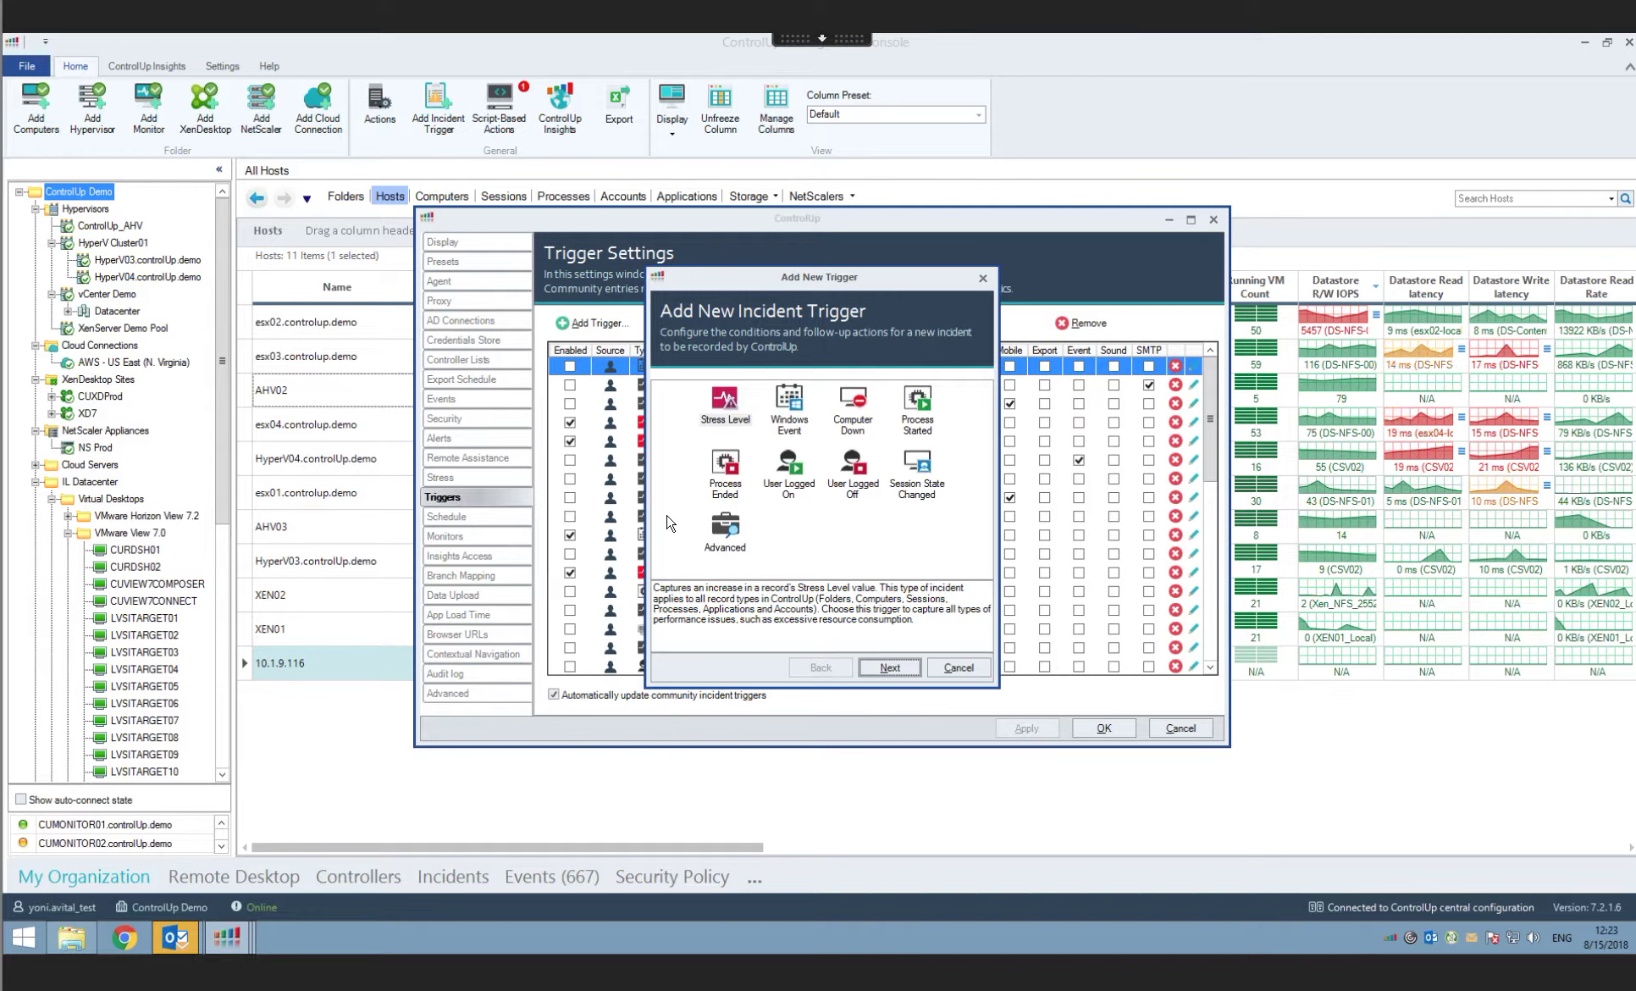
{"action": "left_click", "coordinate": [725, 413]}
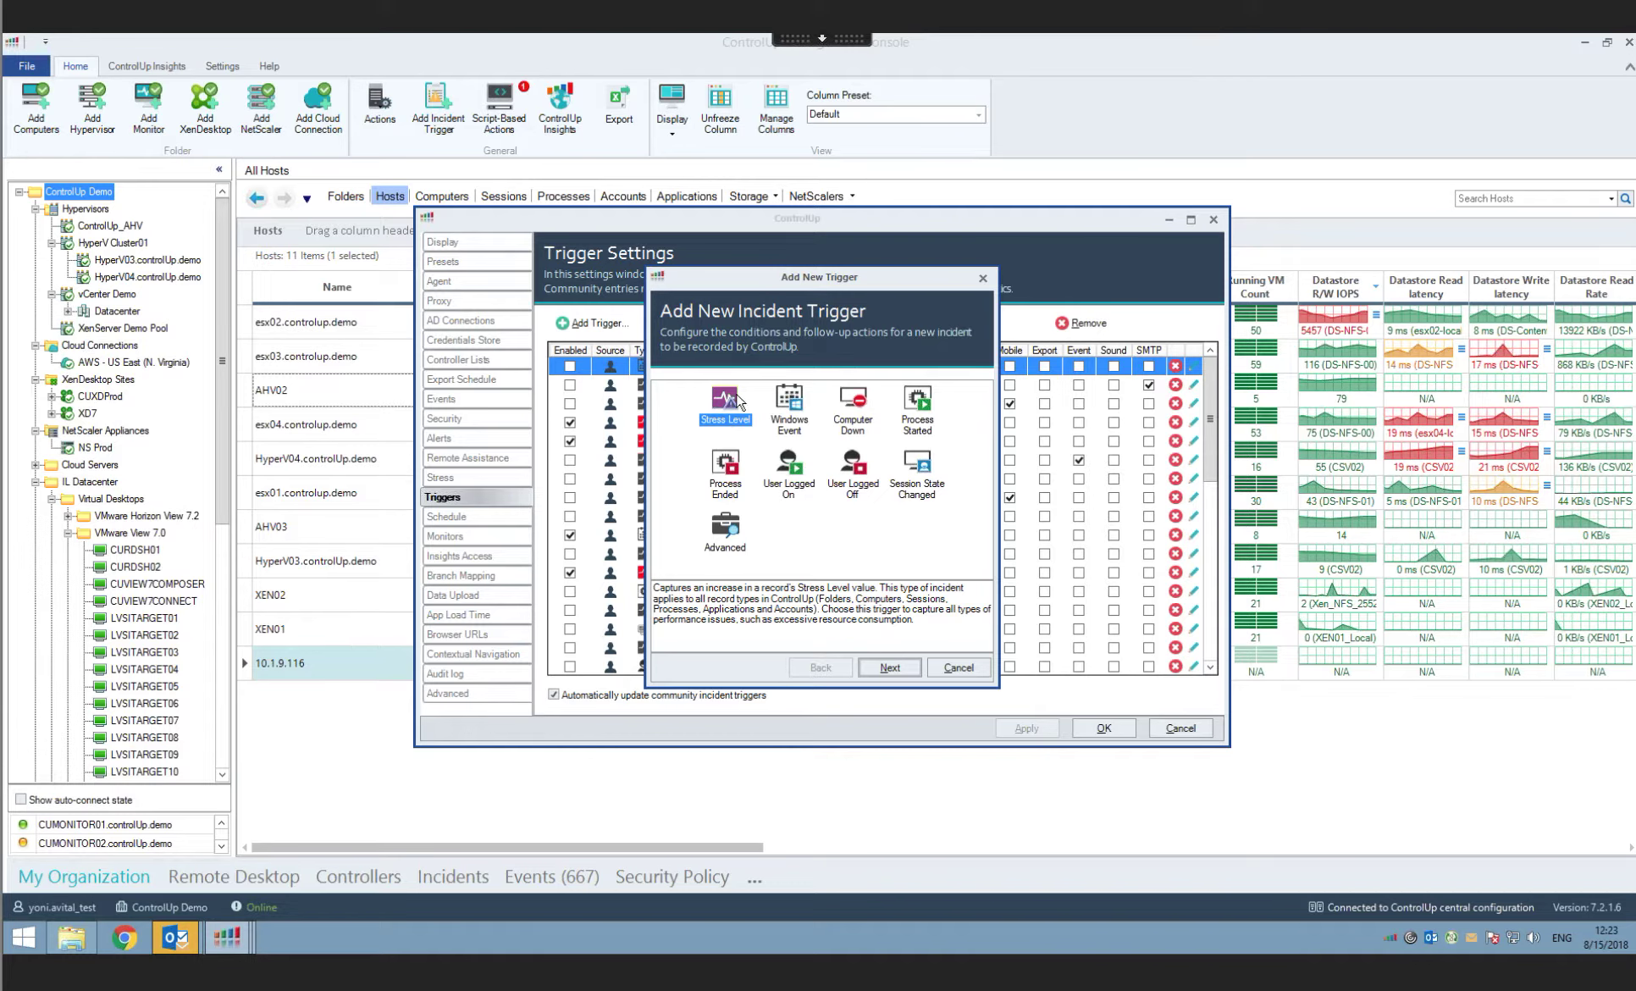
{"action": "left_click", "coordinate": [947, 664]}
{"action": "left_click", "coordinate": [1168, 730]}
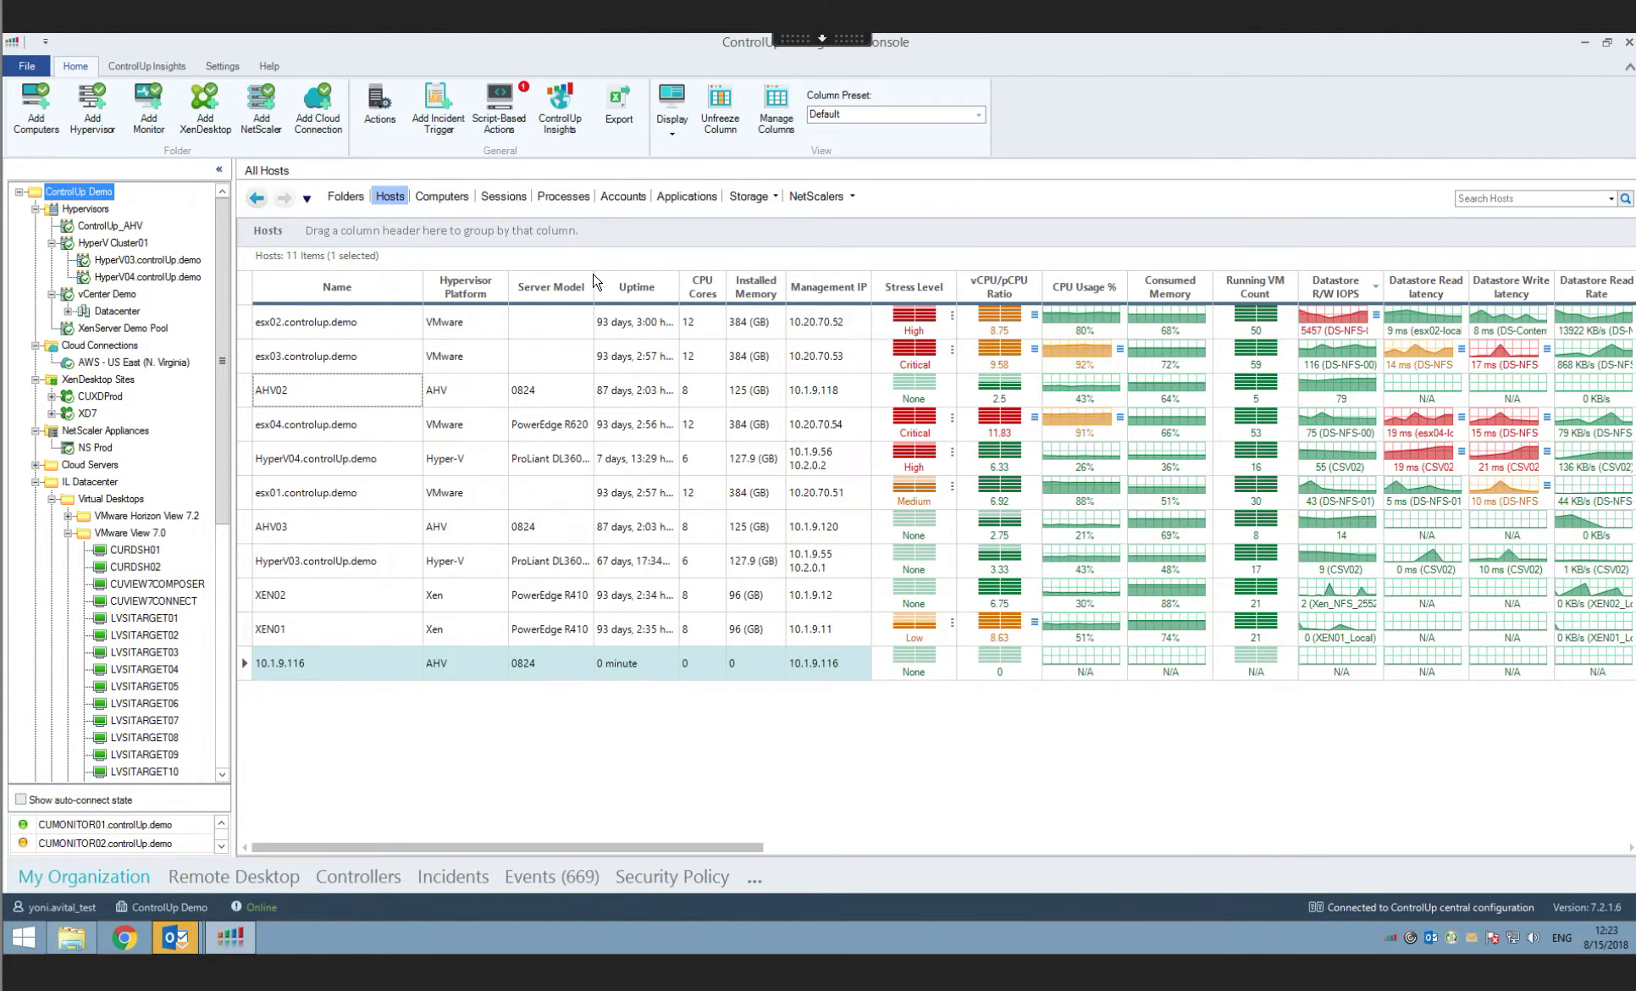
- List all computers, add the metrics contributing to CURDSH01's critical stress level to the view, and examine the columns
{"action": "left_click", "coordinate": [442, 196]}
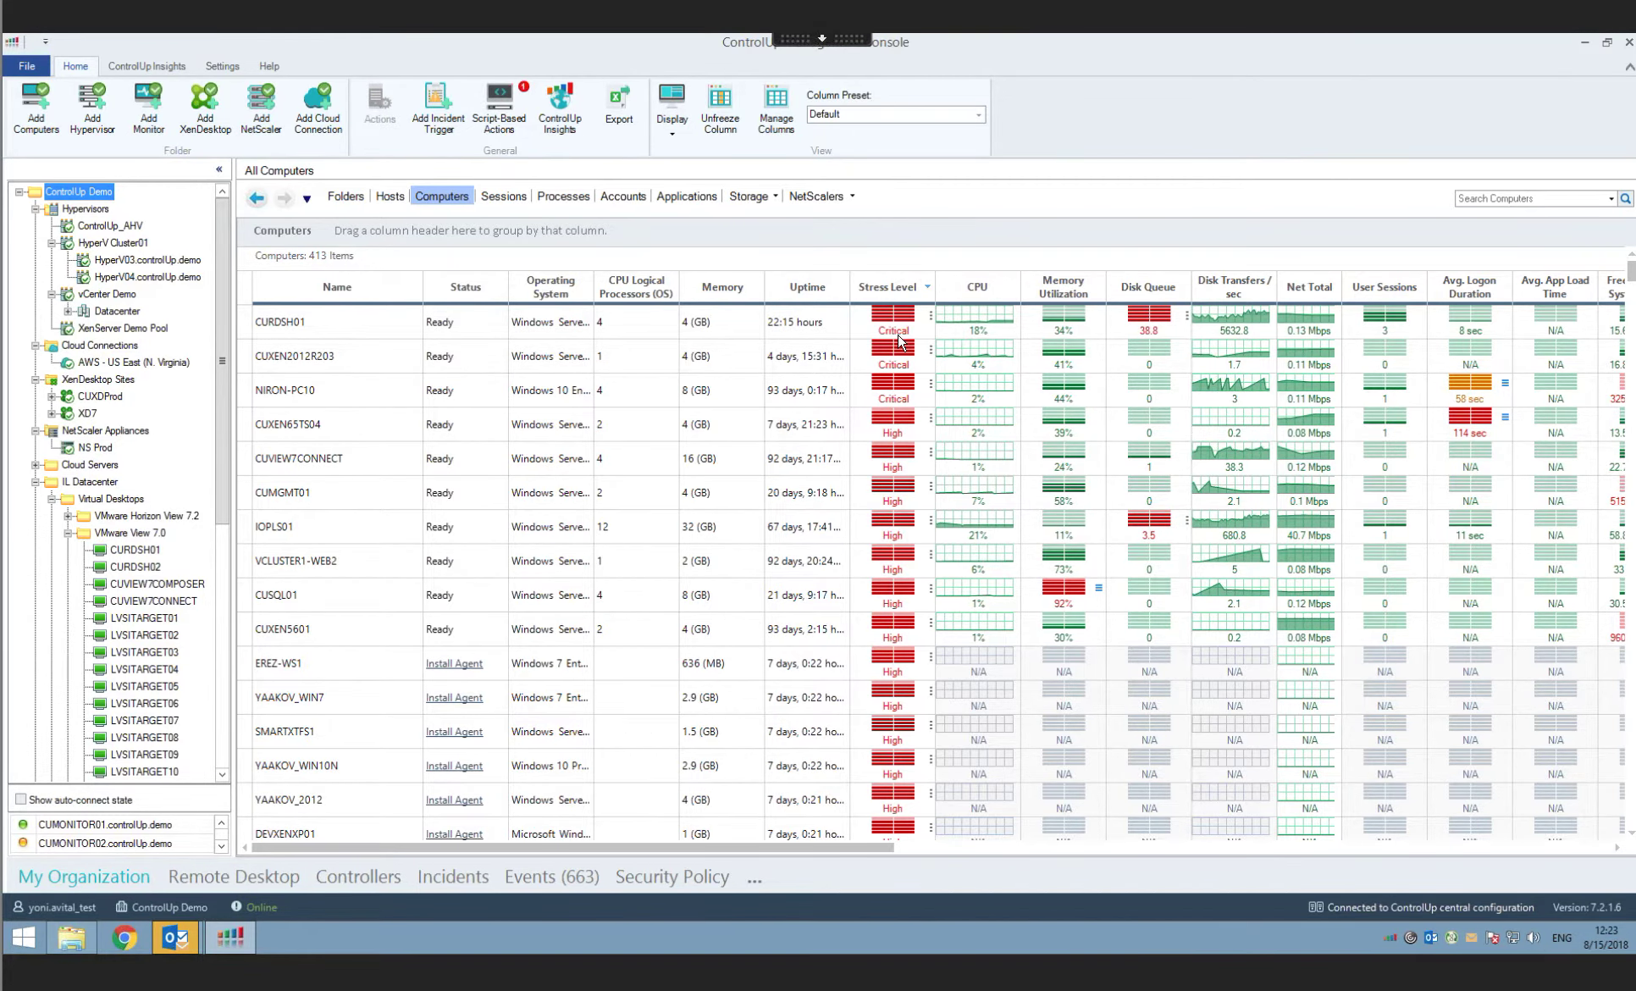
{"action": "left_click", "coordinate": [899, 336]}
{"action": "left_click", "coordinate": [1543, 198]}
{"action": "key", "text": "BackSpace"}
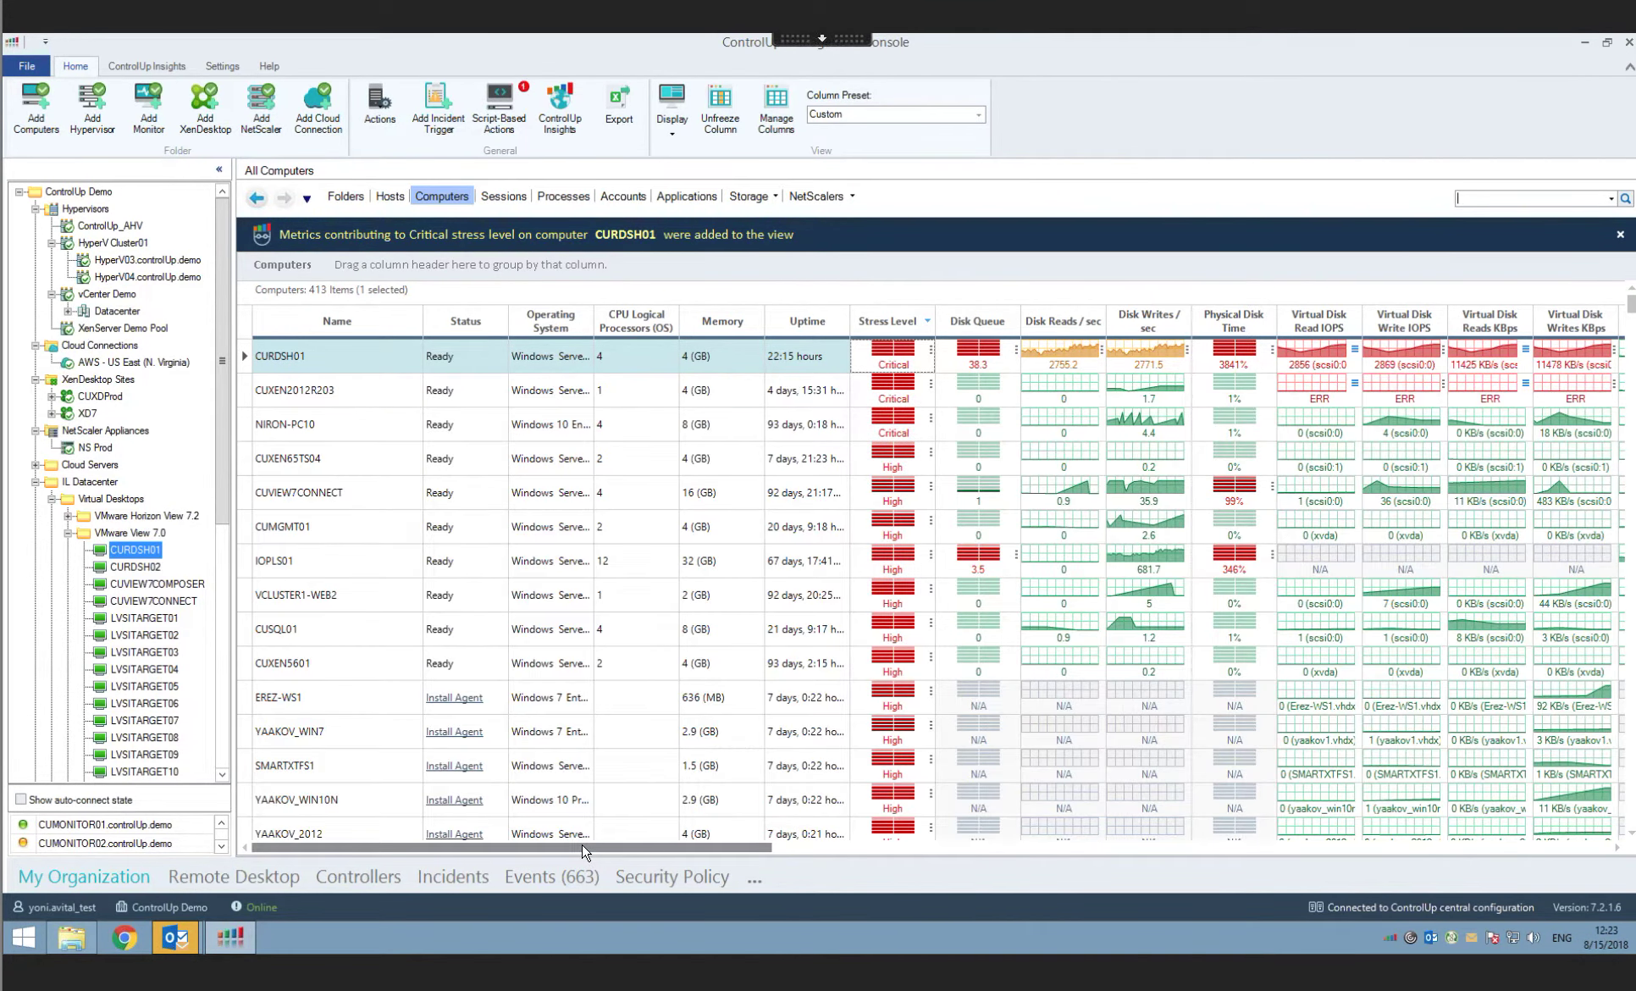
{"action": "scroll", "coordinate": [774, 869], "scroll_direction": "right", "scroll_amount": 3}
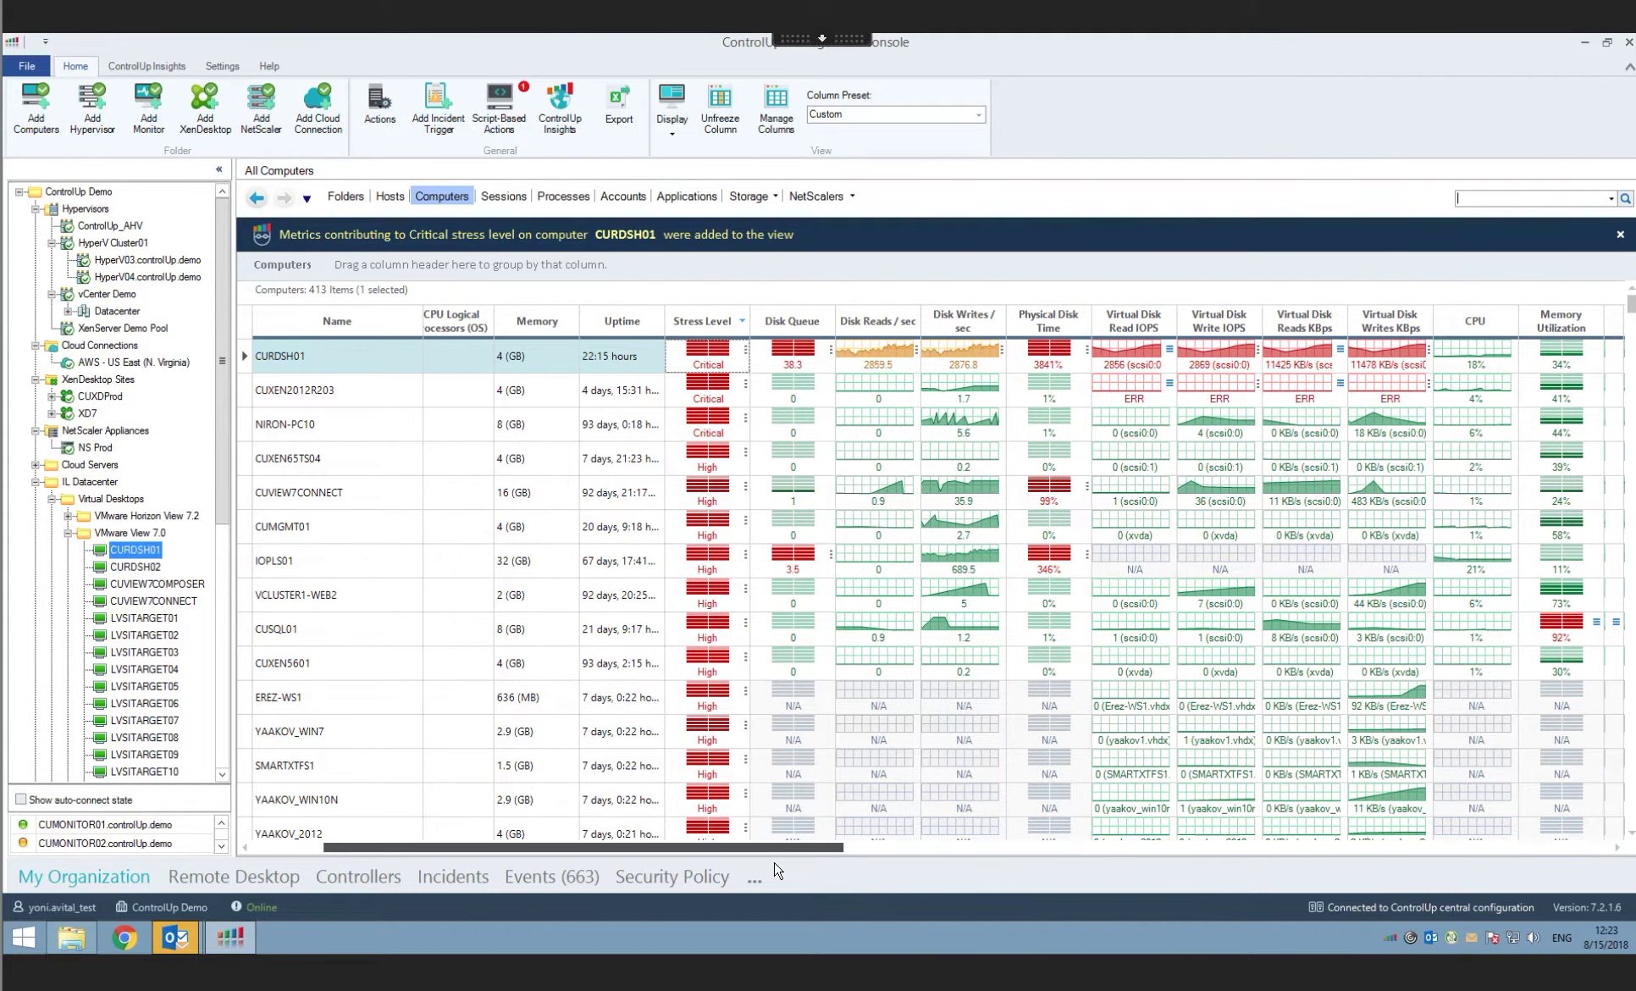
{"action": "scroll", "coordinate": [992, 880], "scroll_direction": "right", "scroll_amount": 5}
{"action": "scroll", "coordinate": [992, 880], "scroll_direction": "right", "scroll_amount": 1}
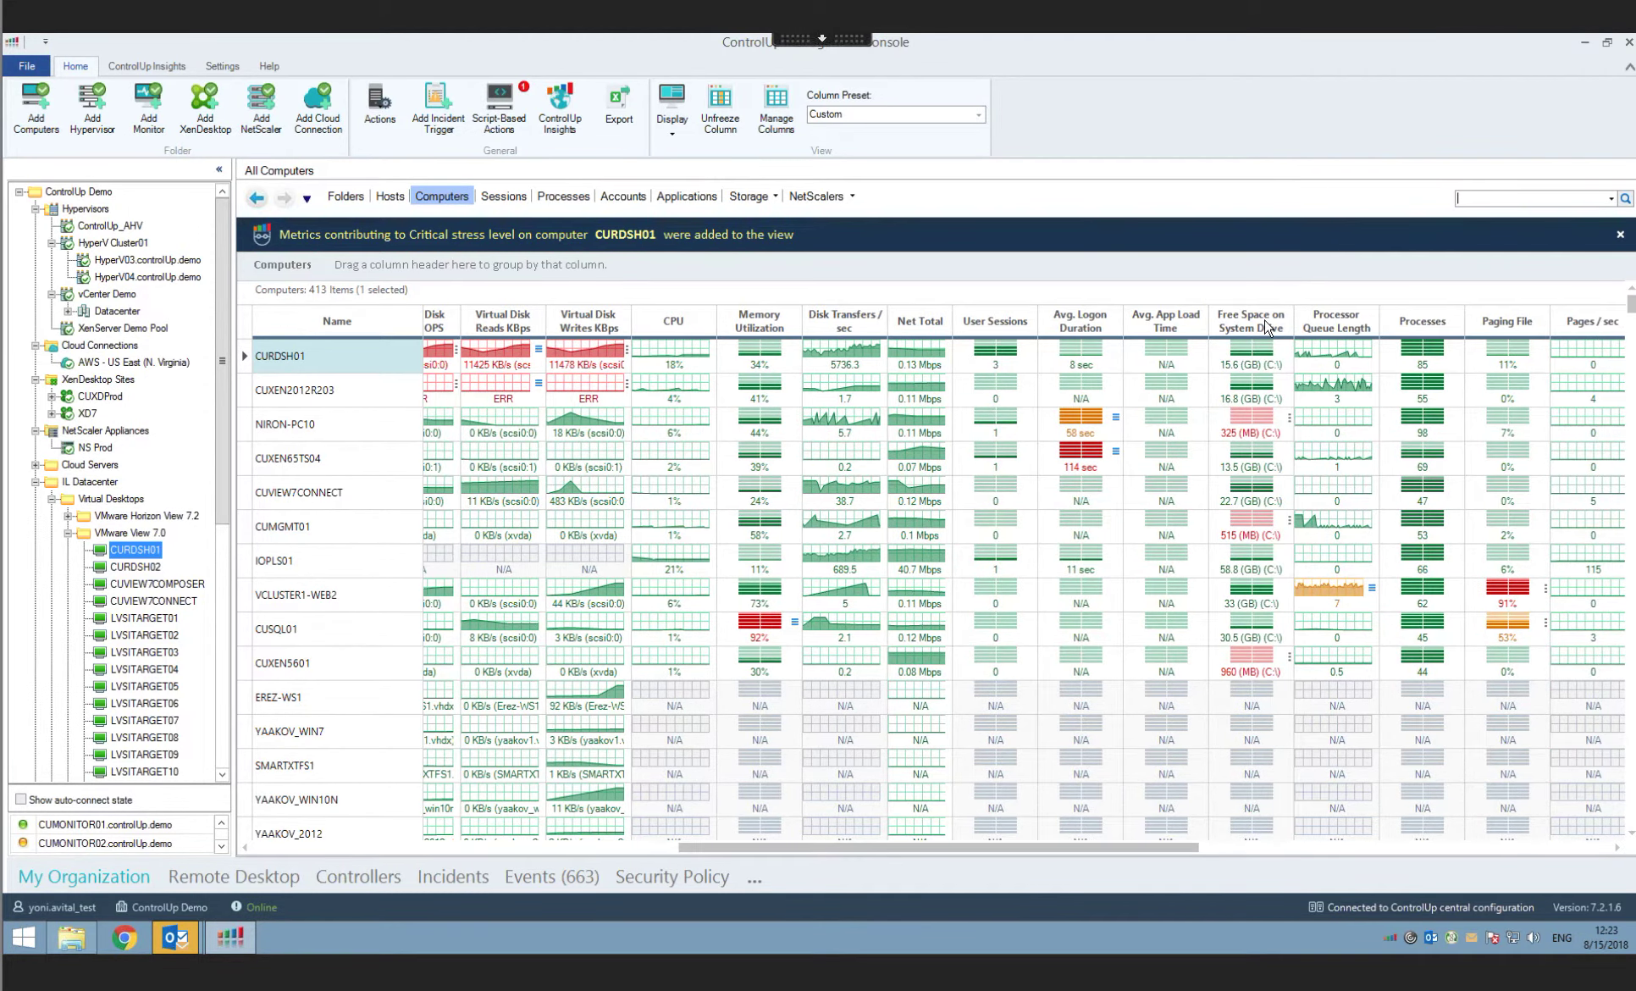
- Sort the computers by free space on the system drive in ascending order and select the value for CUMGMT01
{"action": "left_click", "coordinate": [1265, 327]}
{"action": "scroll", "coordinate": [1281, 356], "scroll_direction": "up", "scroll_amount": 10}
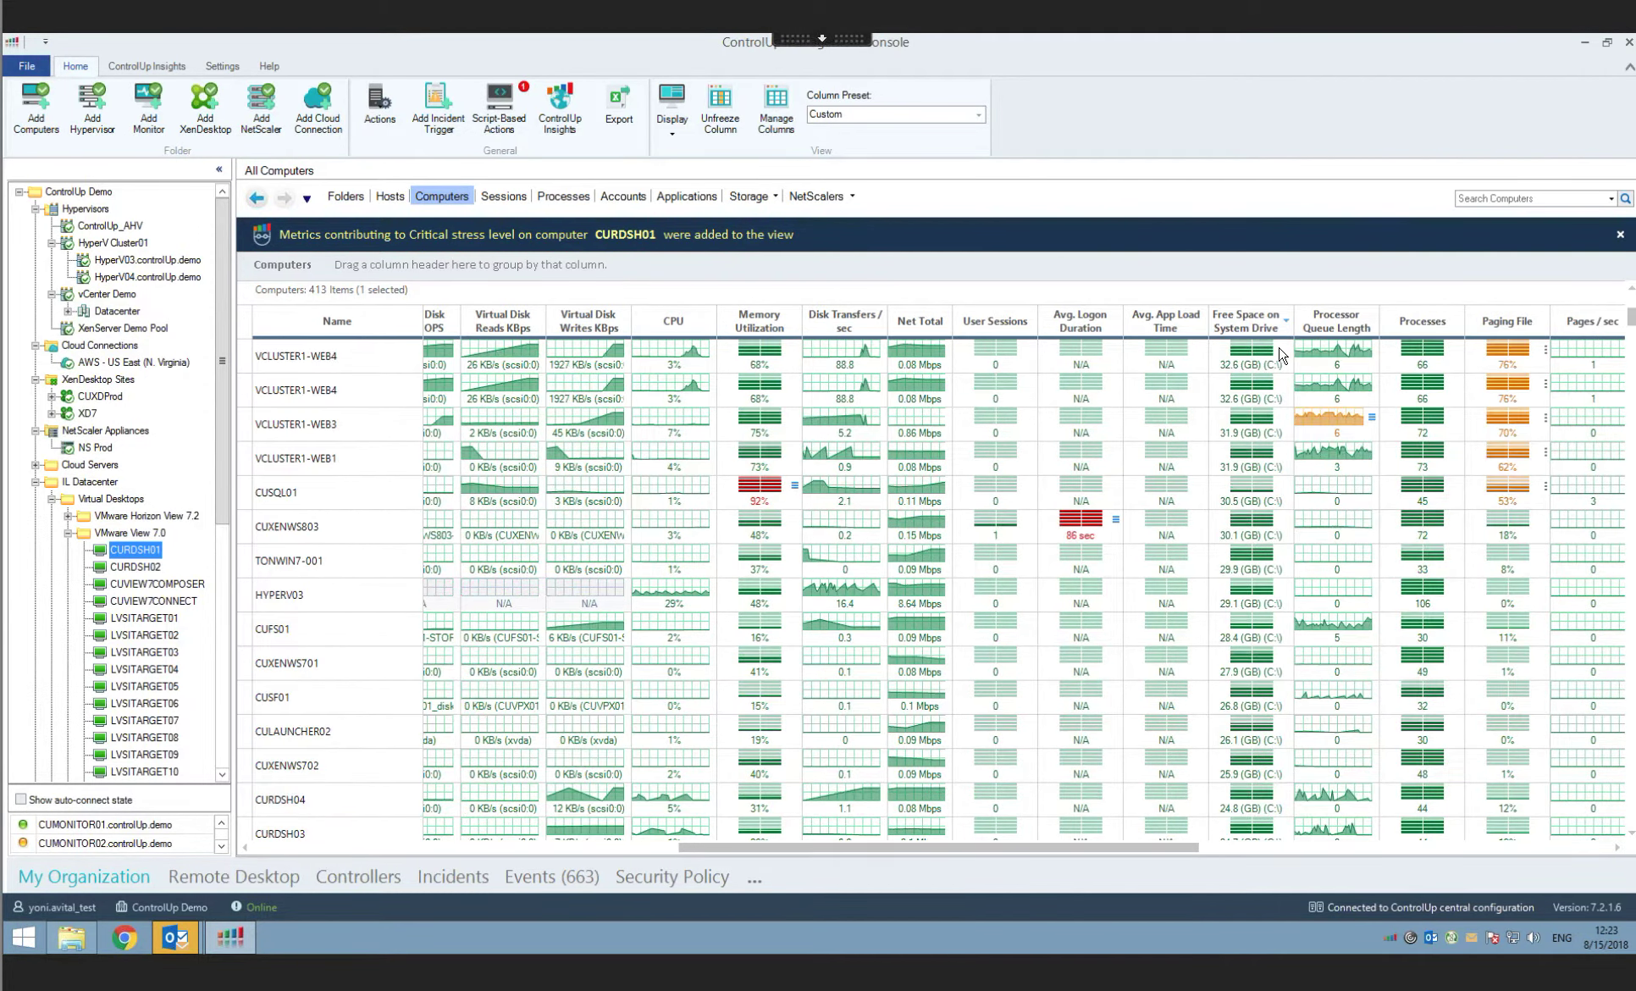
{"action": "left_click", "coordinate": [1274, 329]}
{"action": "scroll", "coordinate": [1600, 631], "scroll_direction": "up", "scroll_amount": 10}
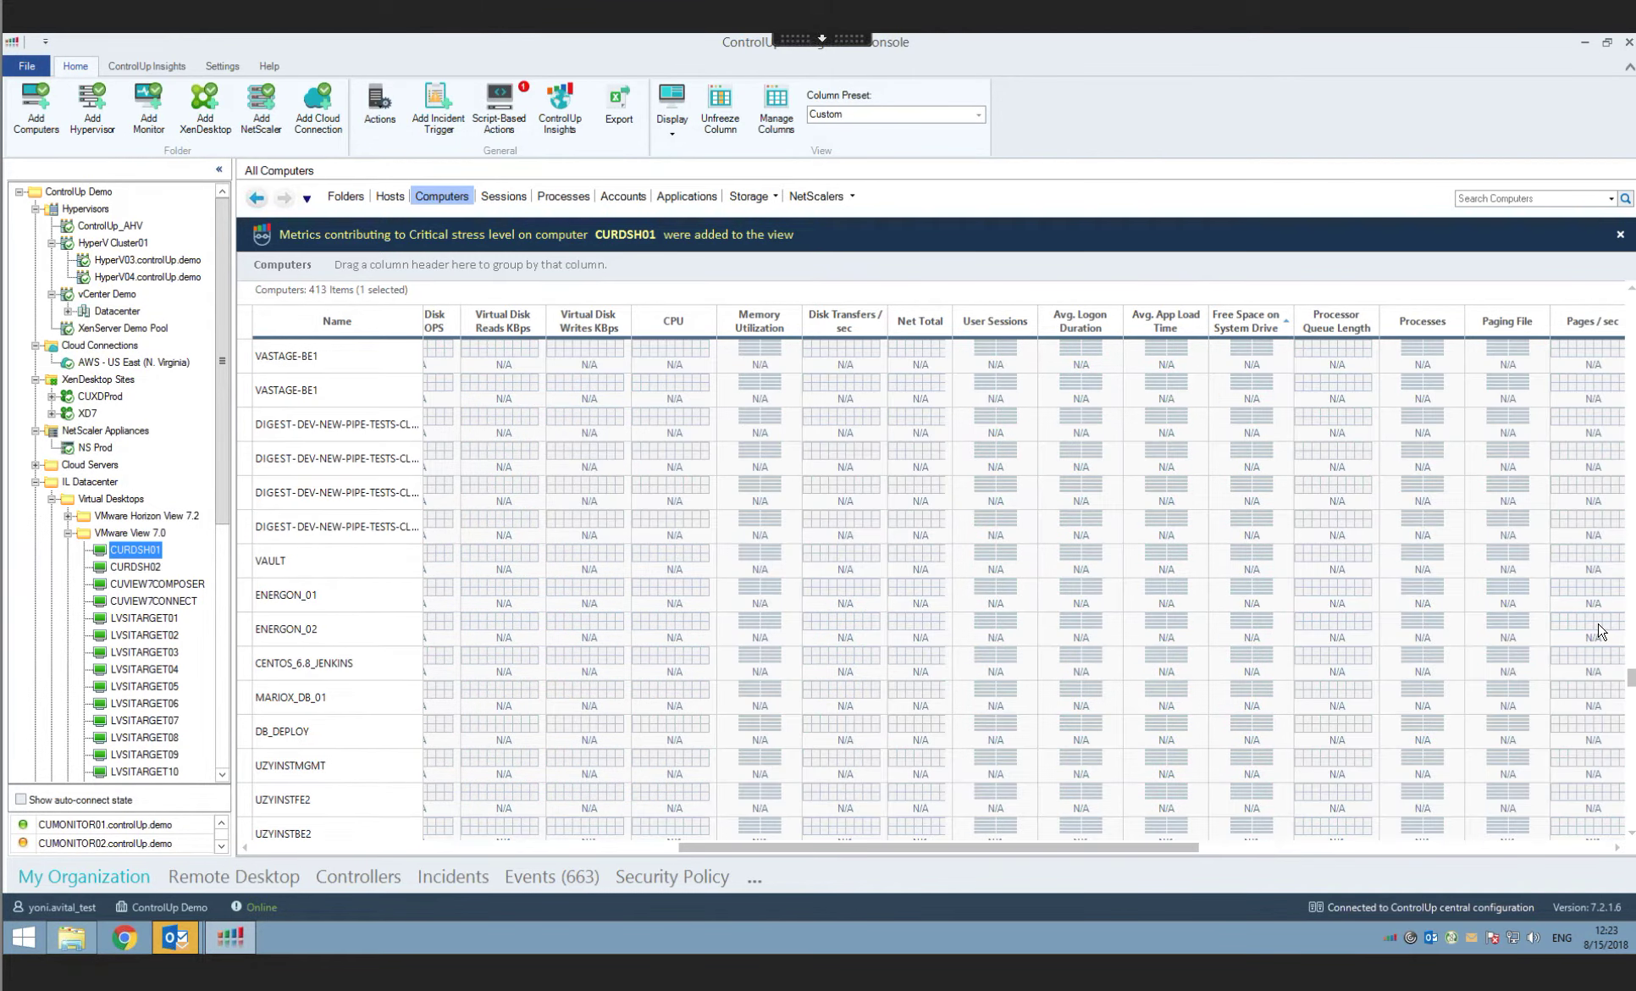
{"action": "left_click_drag", "start_coordinate": [1631, 680], "coordinate": [1630, 718]}
{"action": "left_click", "coordinate": [1235, 570]}
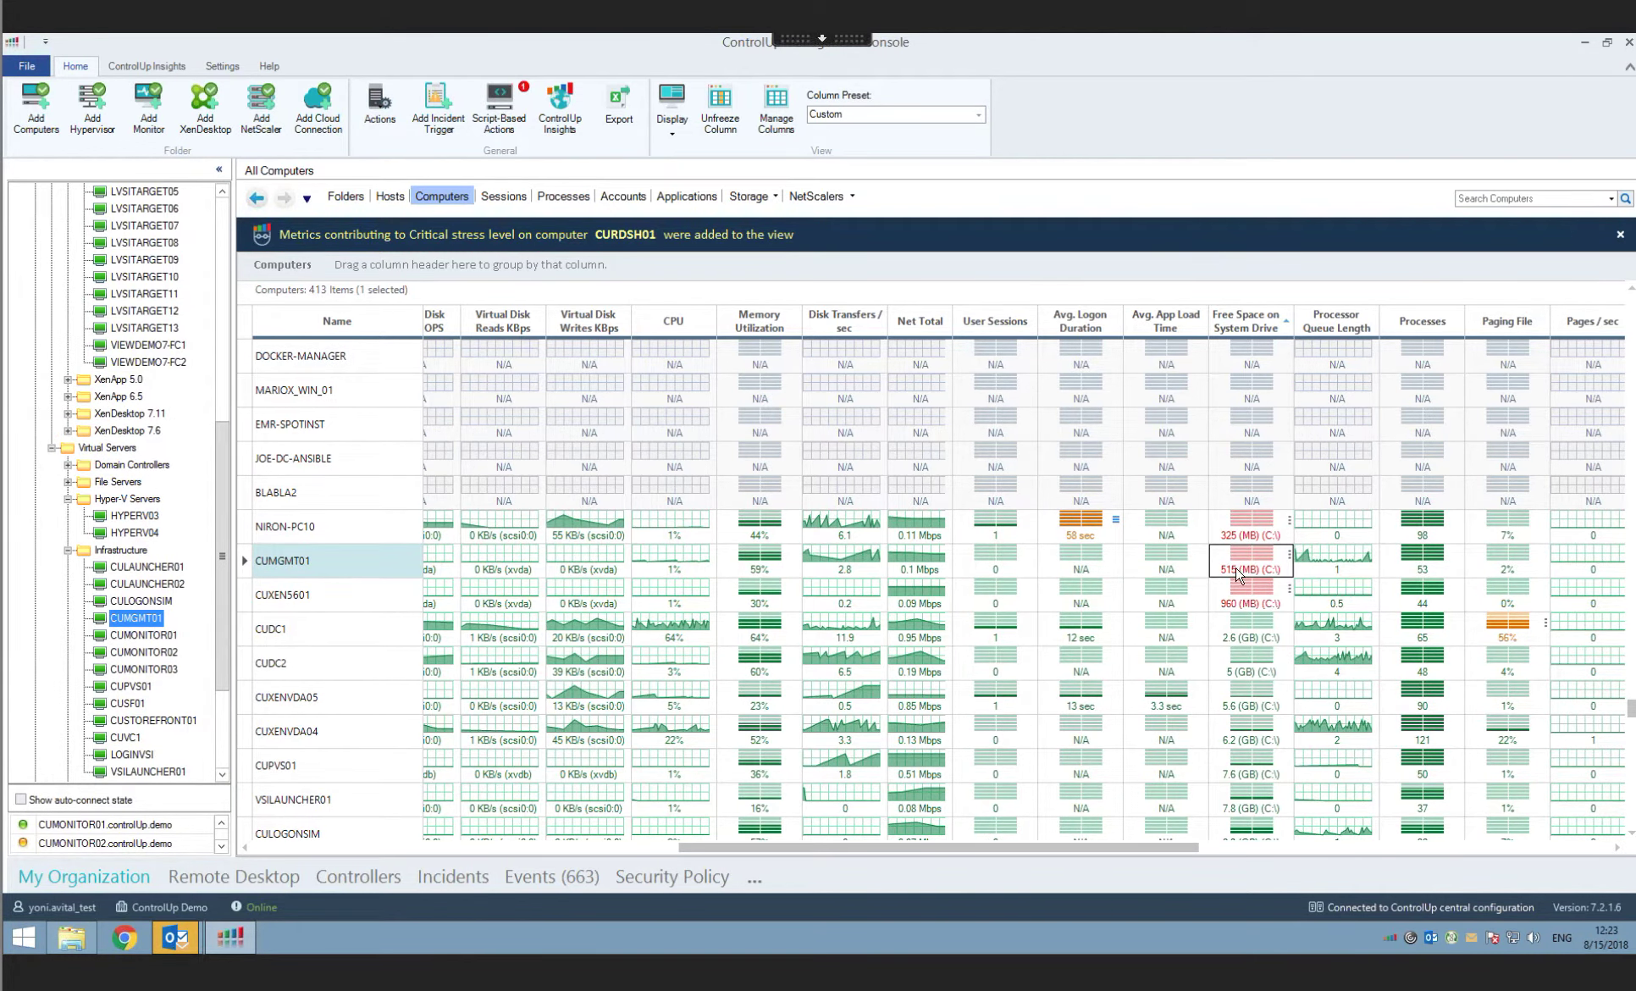
- Select the system drive free space value for CUXEN5601
{"action": "left_click", "coordinate": [1242, 603]}
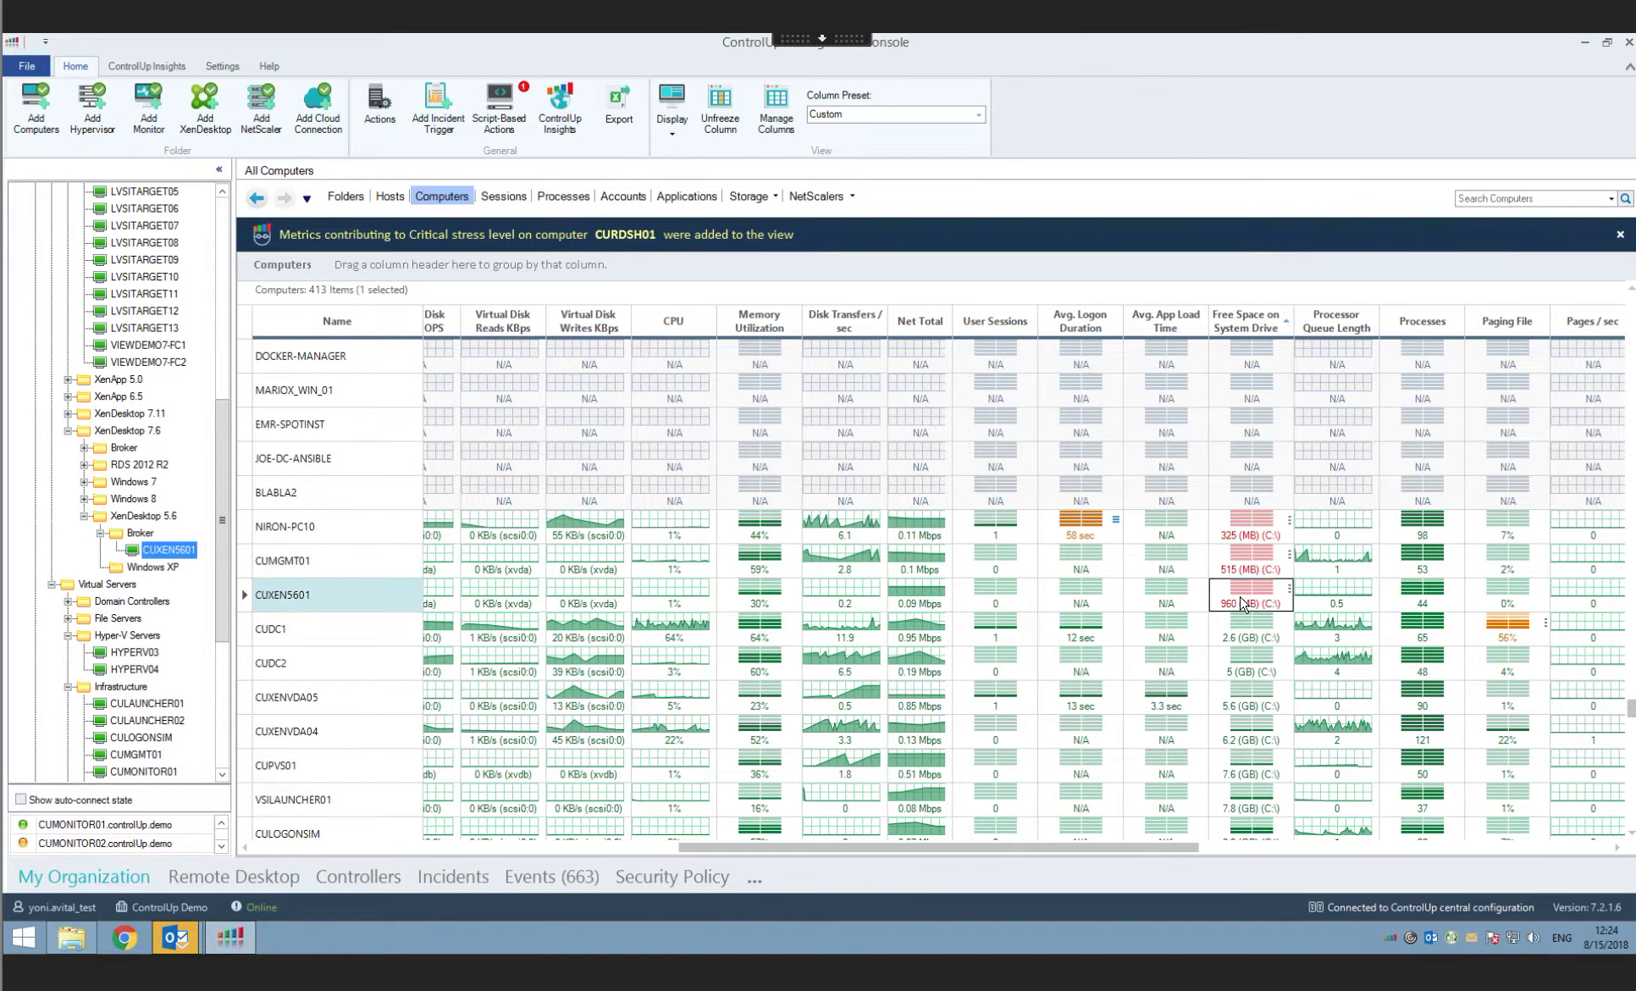
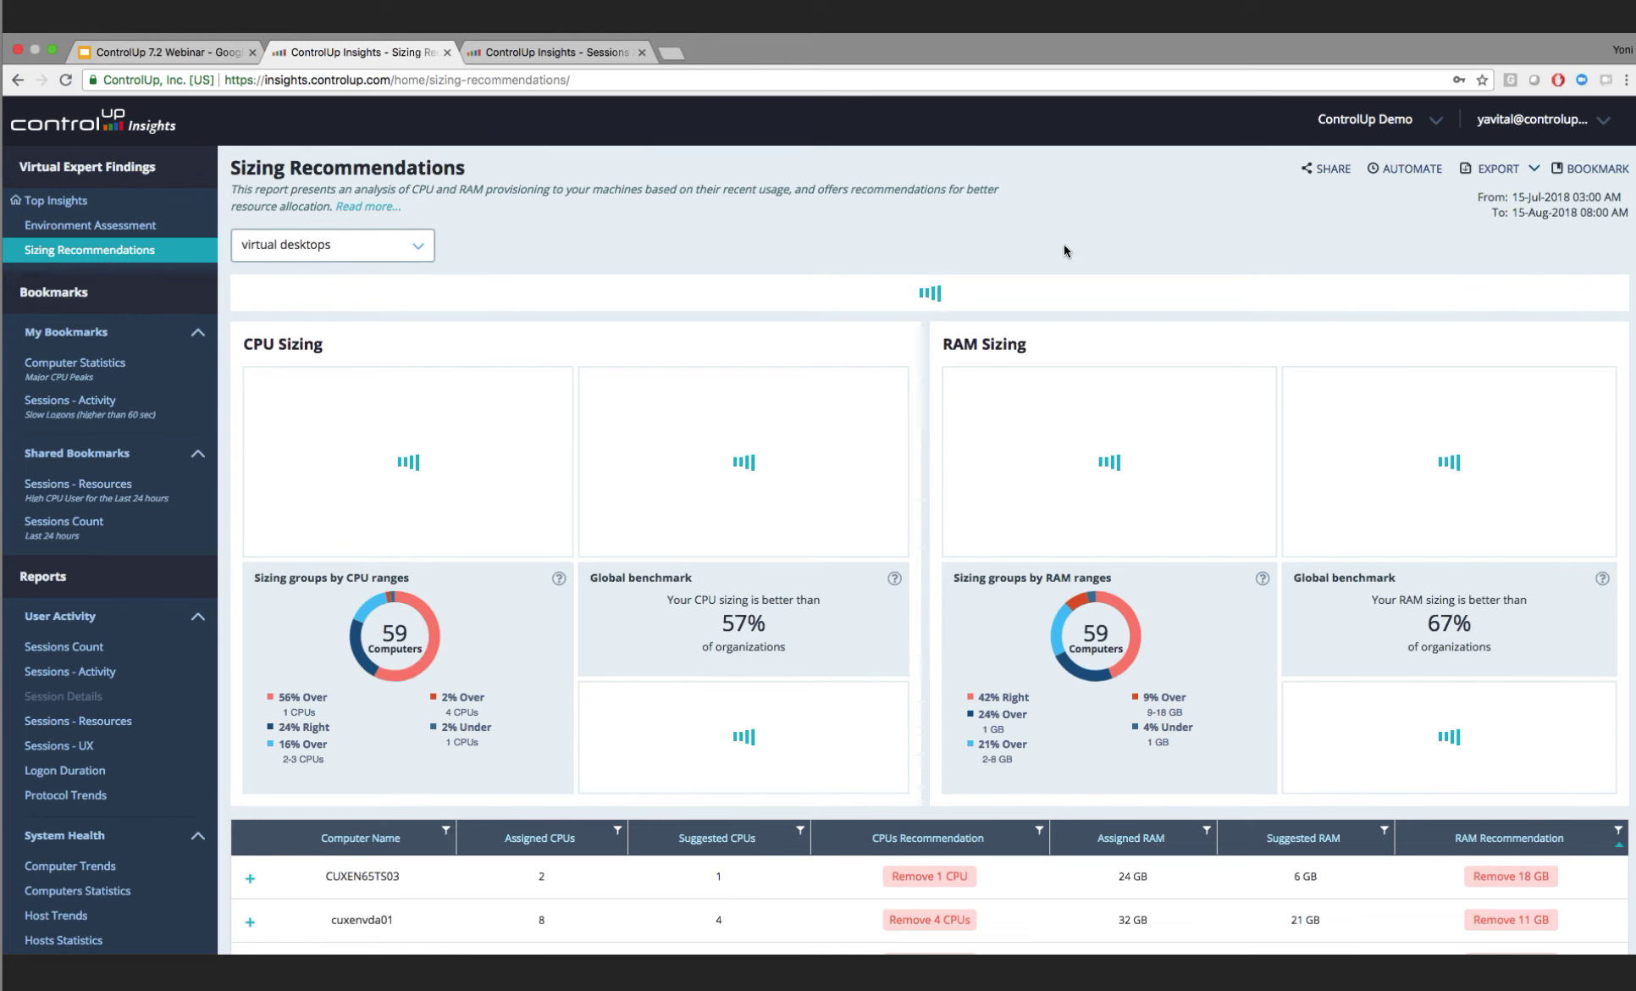
- Examine the CPU and RAM sizing charts and per-computer recommendations for virtual desktops in the ControlUp Insights Sizing Recommendations report
{"action": "scroll", "coordinate": [1063, 245], "scroll_direction": "down", "scroll_amount": 1}
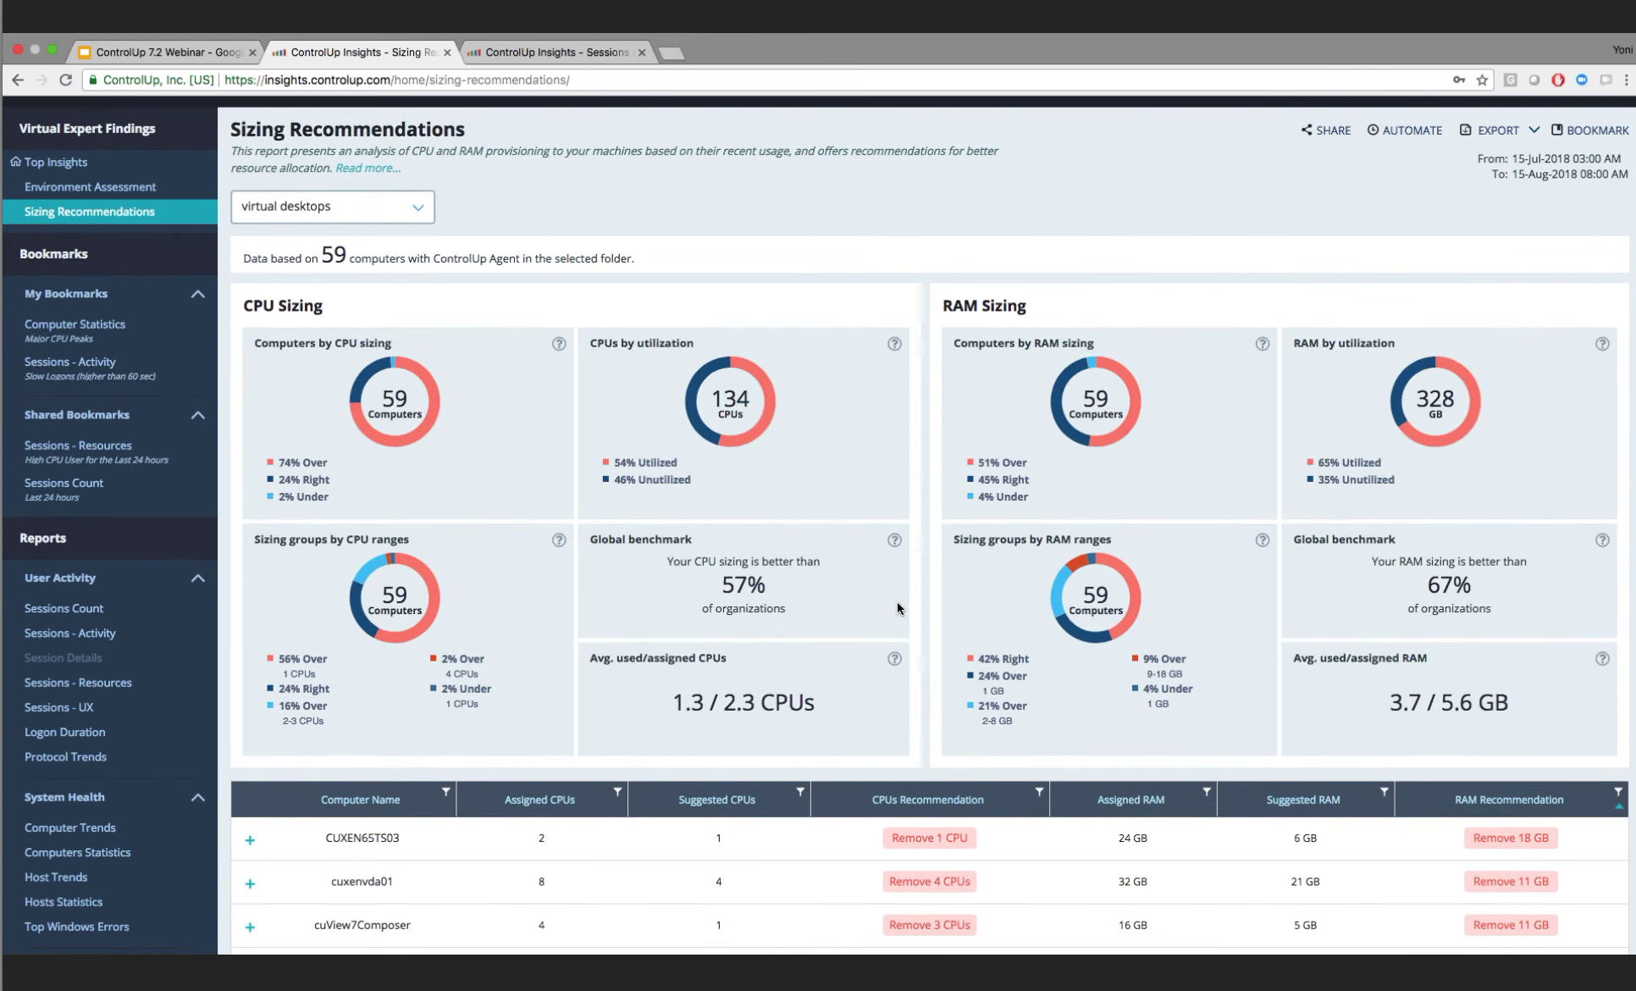
{"action": "scroll", "coordinate": [900, 599], "scroll_direction": "down", "scroll_amount": 4}
{"action": "scroll", "coordinate": [993, 574], "scroll_direction": "up", "scroll_amount": 5}
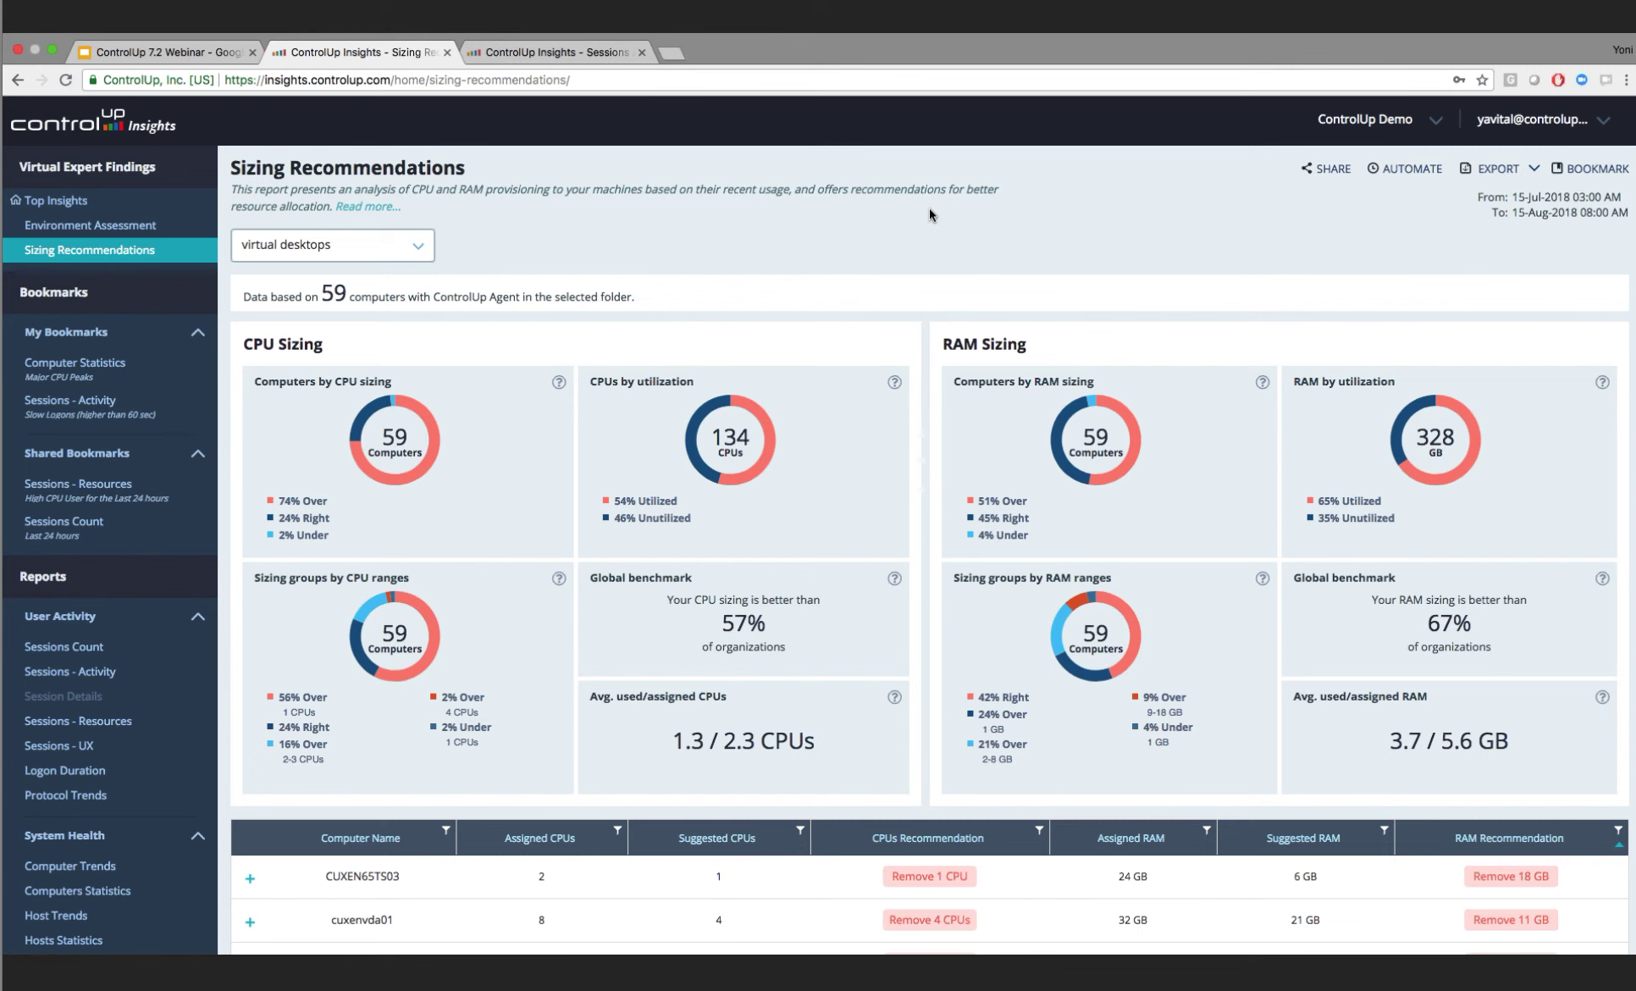
- Switch to the ControlUp console for Demo 7.3 and open the vSAN node under vSAN Cluster
{"action": "key", "text": "super+Tab"}
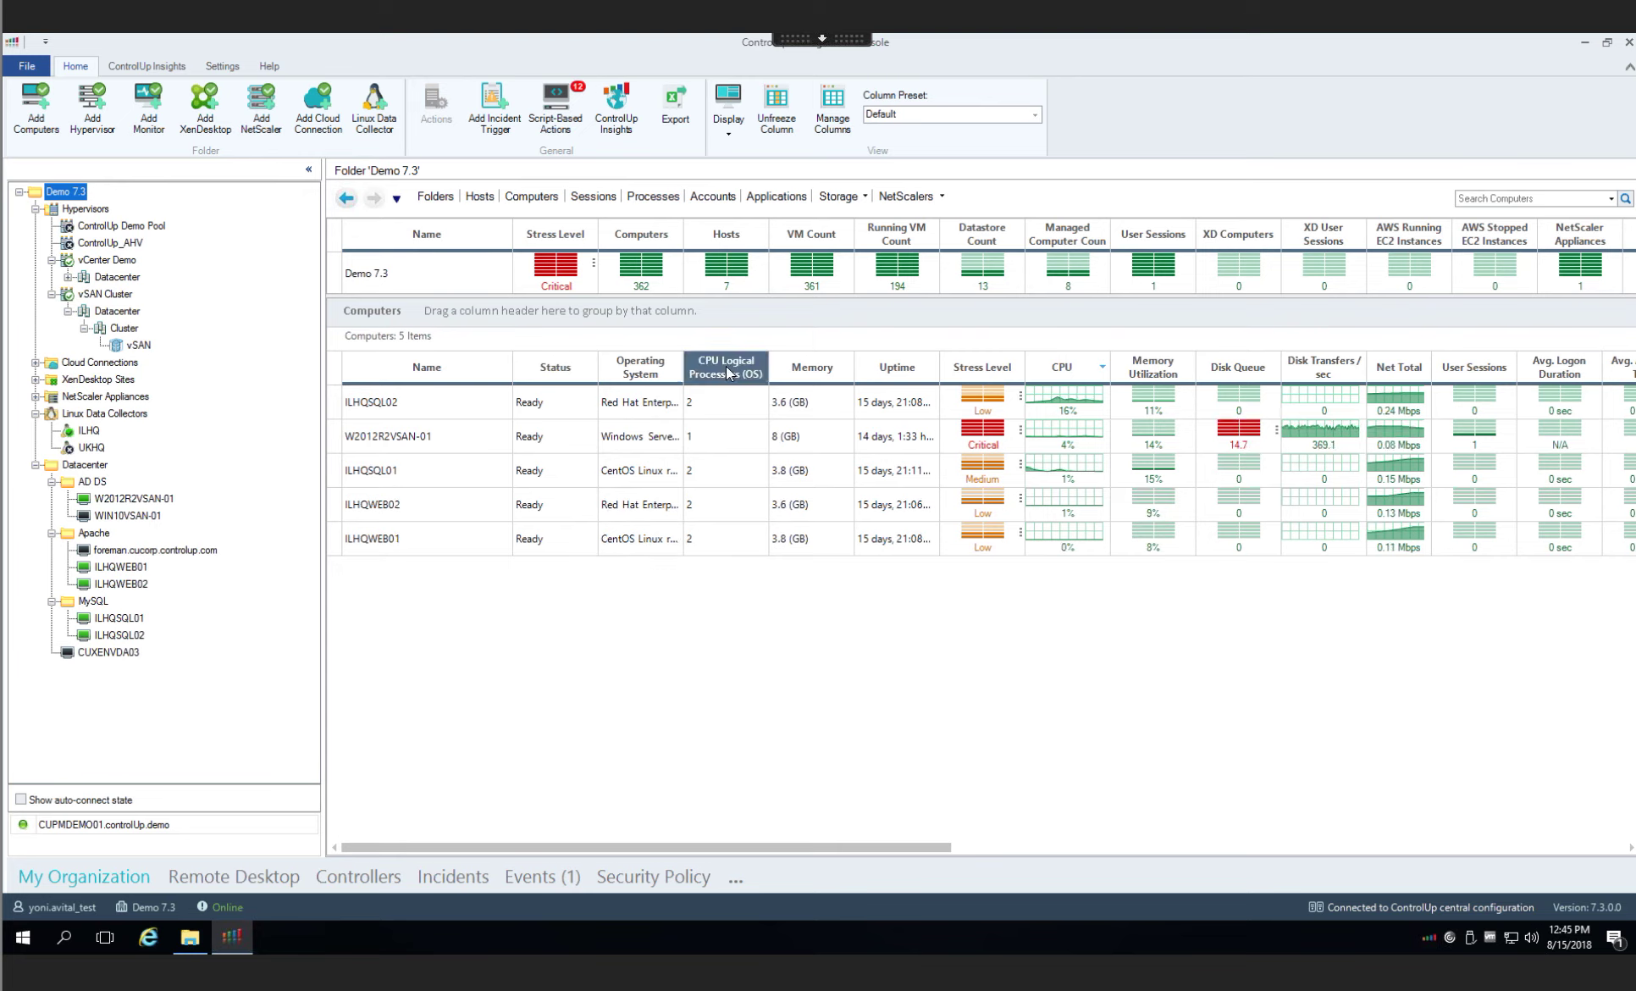
{"action": "left_click", "coordinate": [138, 344]}
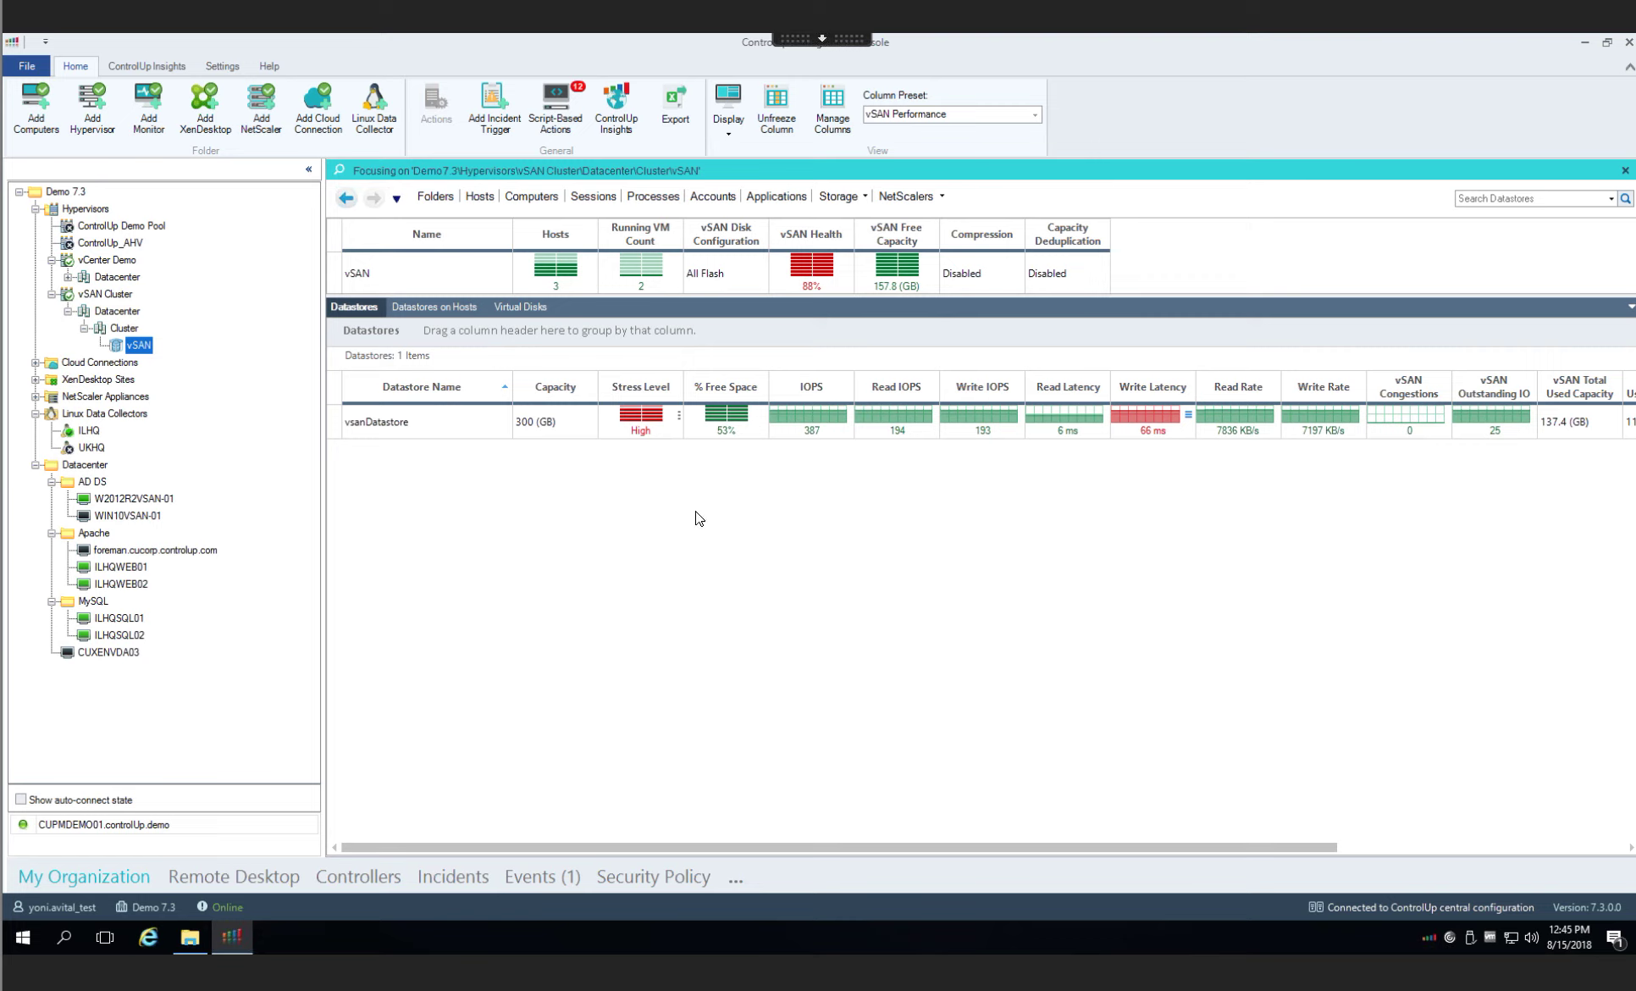
- List the datastores, select vsan-1-local through vsan-3-local, and return to the vSAN view
{"action": "left_click", "coordinate": [866, 197]}
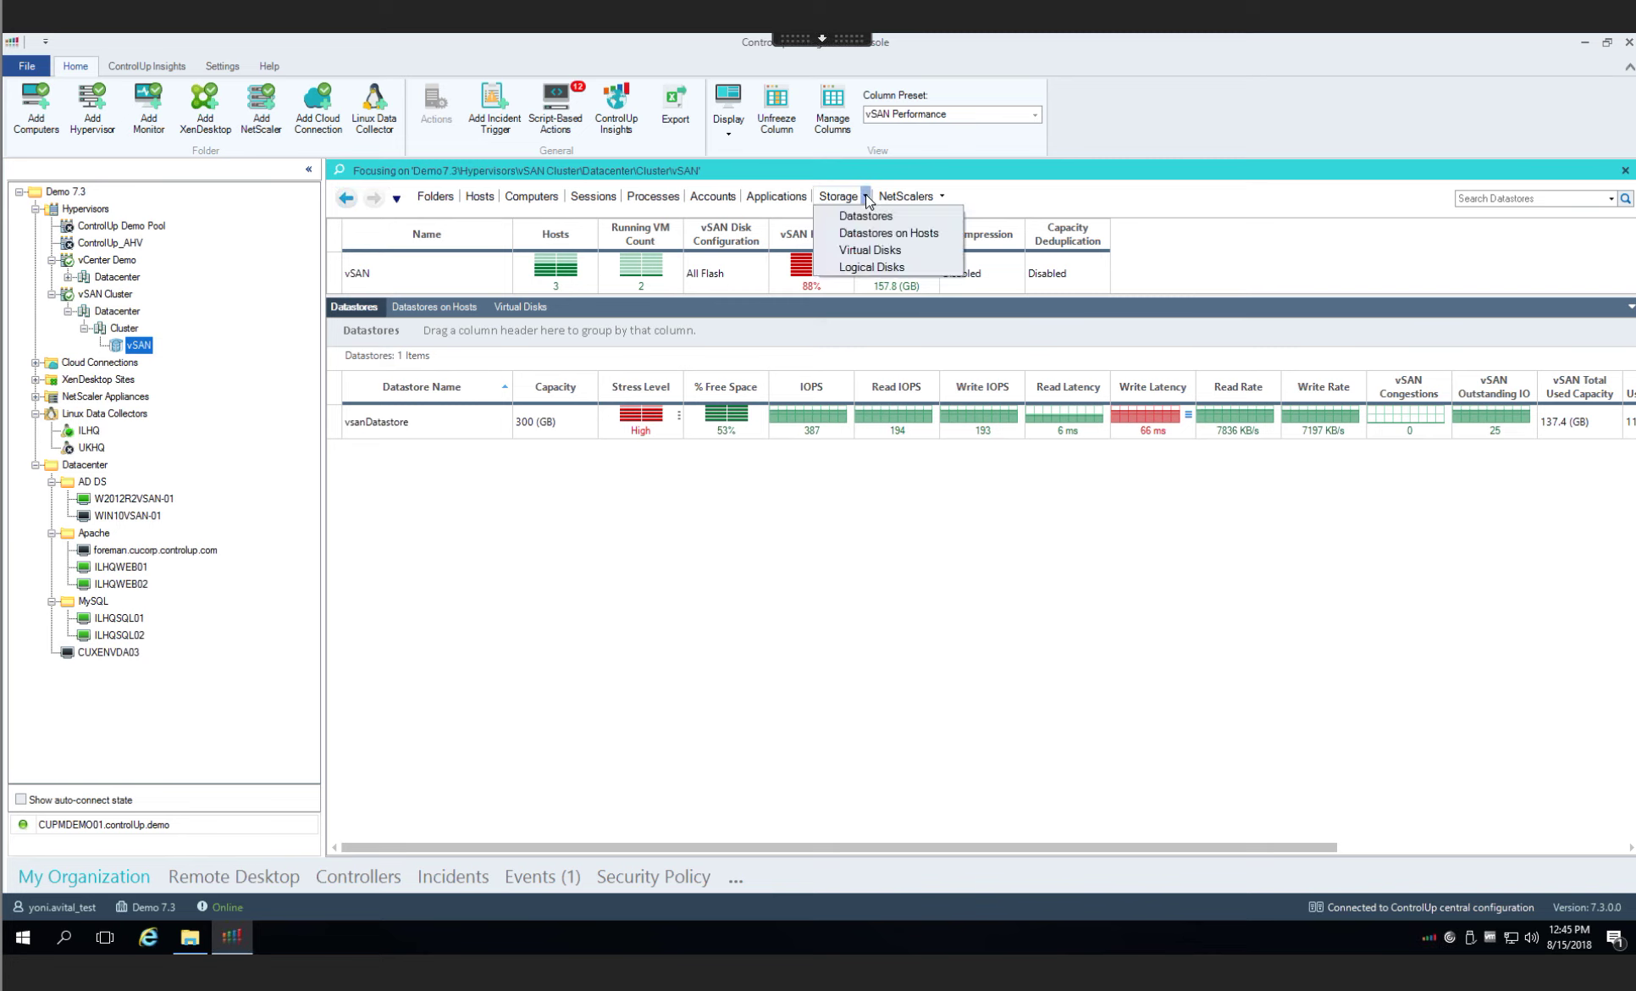
{"action": "left_click", "coordinate": [879, 218]}
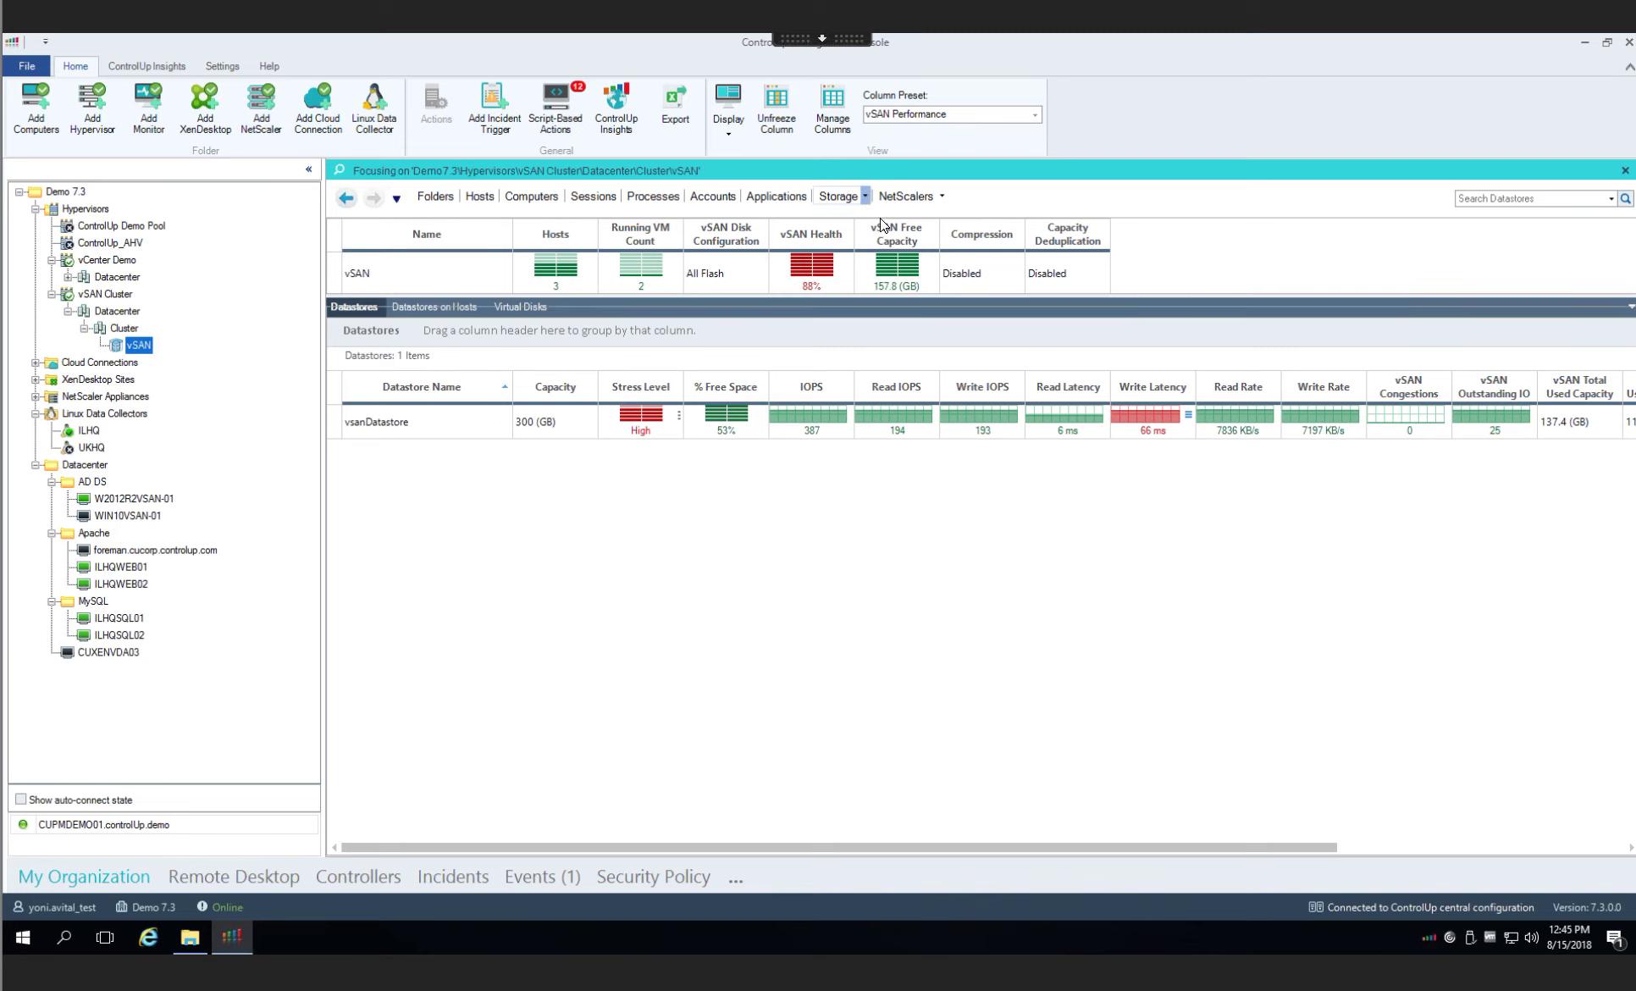
{"action": "left_click", "coordinate": [461, 391], "text": "shift"}
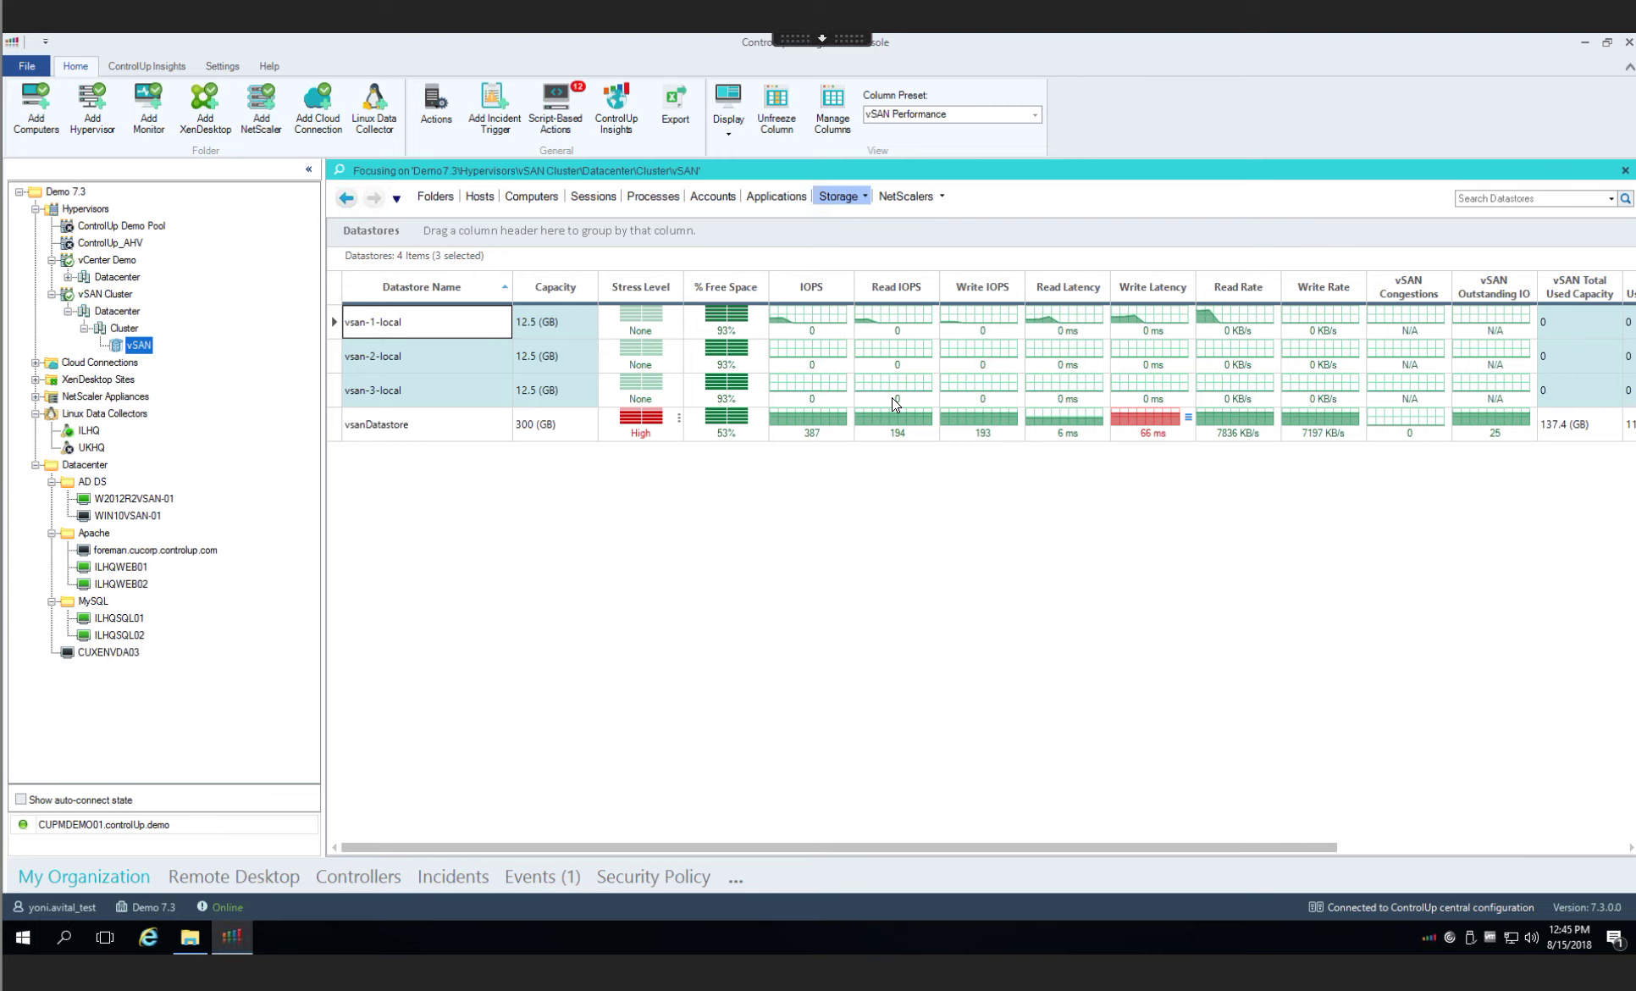
{"action": "left_click", "coordinate": [346, 198]}
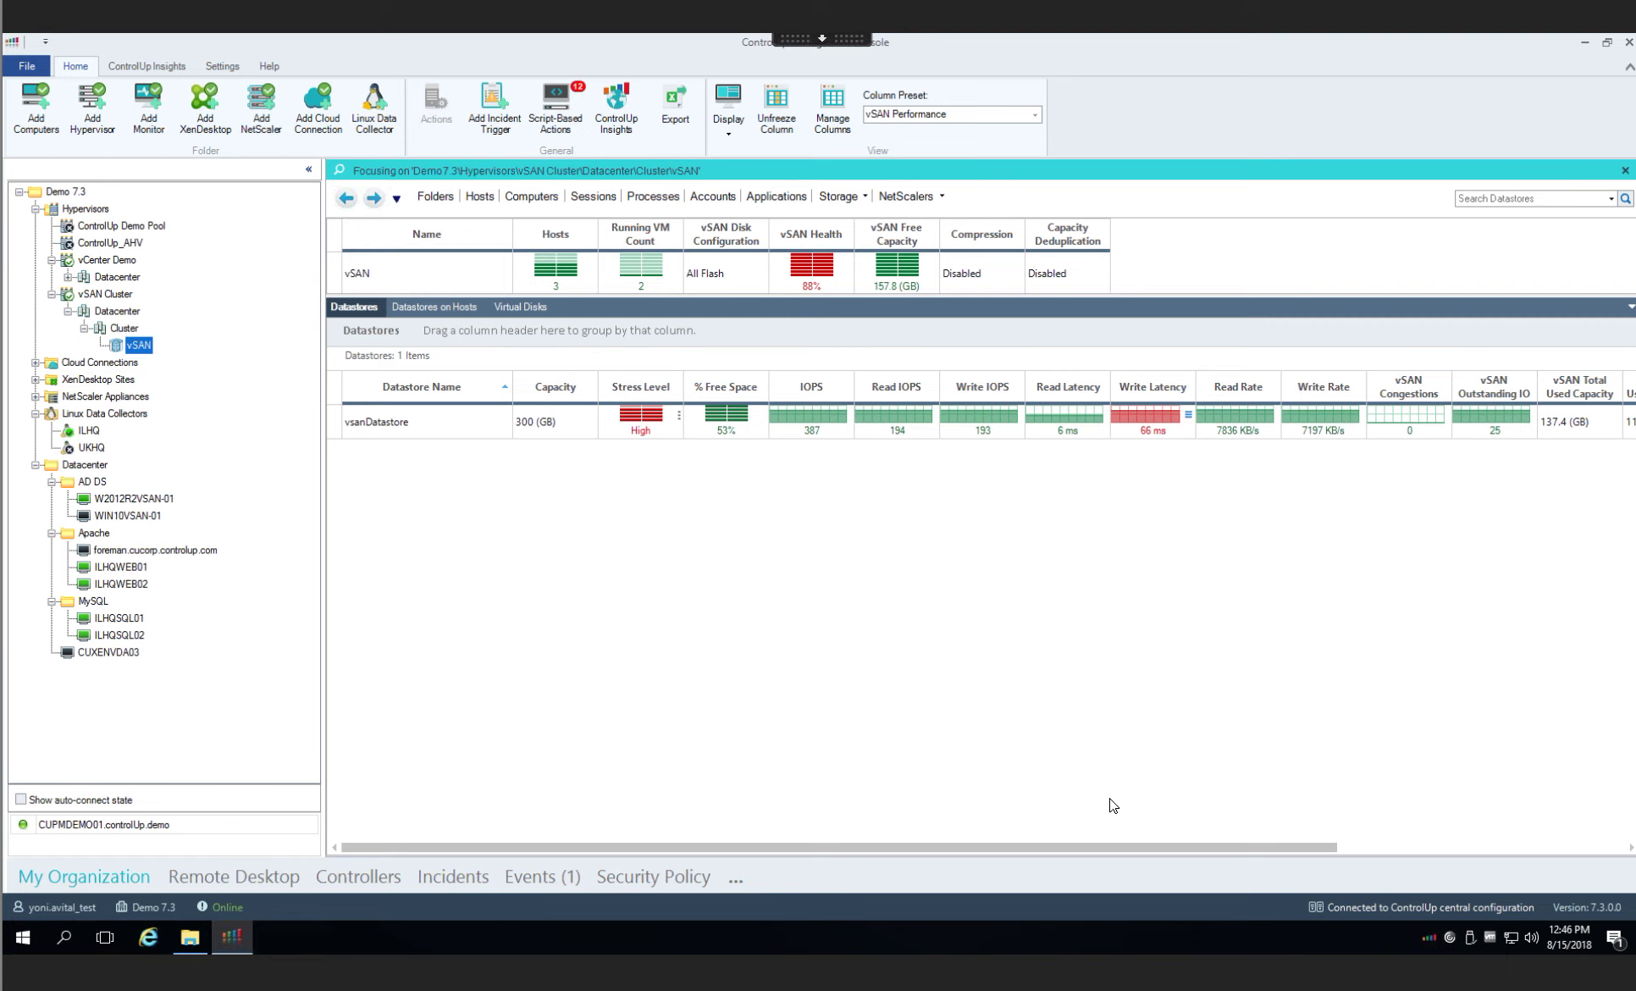
- Check the vSAN Congestions and vSAN Outstanding IO values of vsanDatastore, and investigate its vSAN Health metric
{"action": "left_click_drag", "start_coordinate": [1124, 847], "coordinate": [1259, 813]}
{"action": "left_click", "coordinate": [1174, 421]}
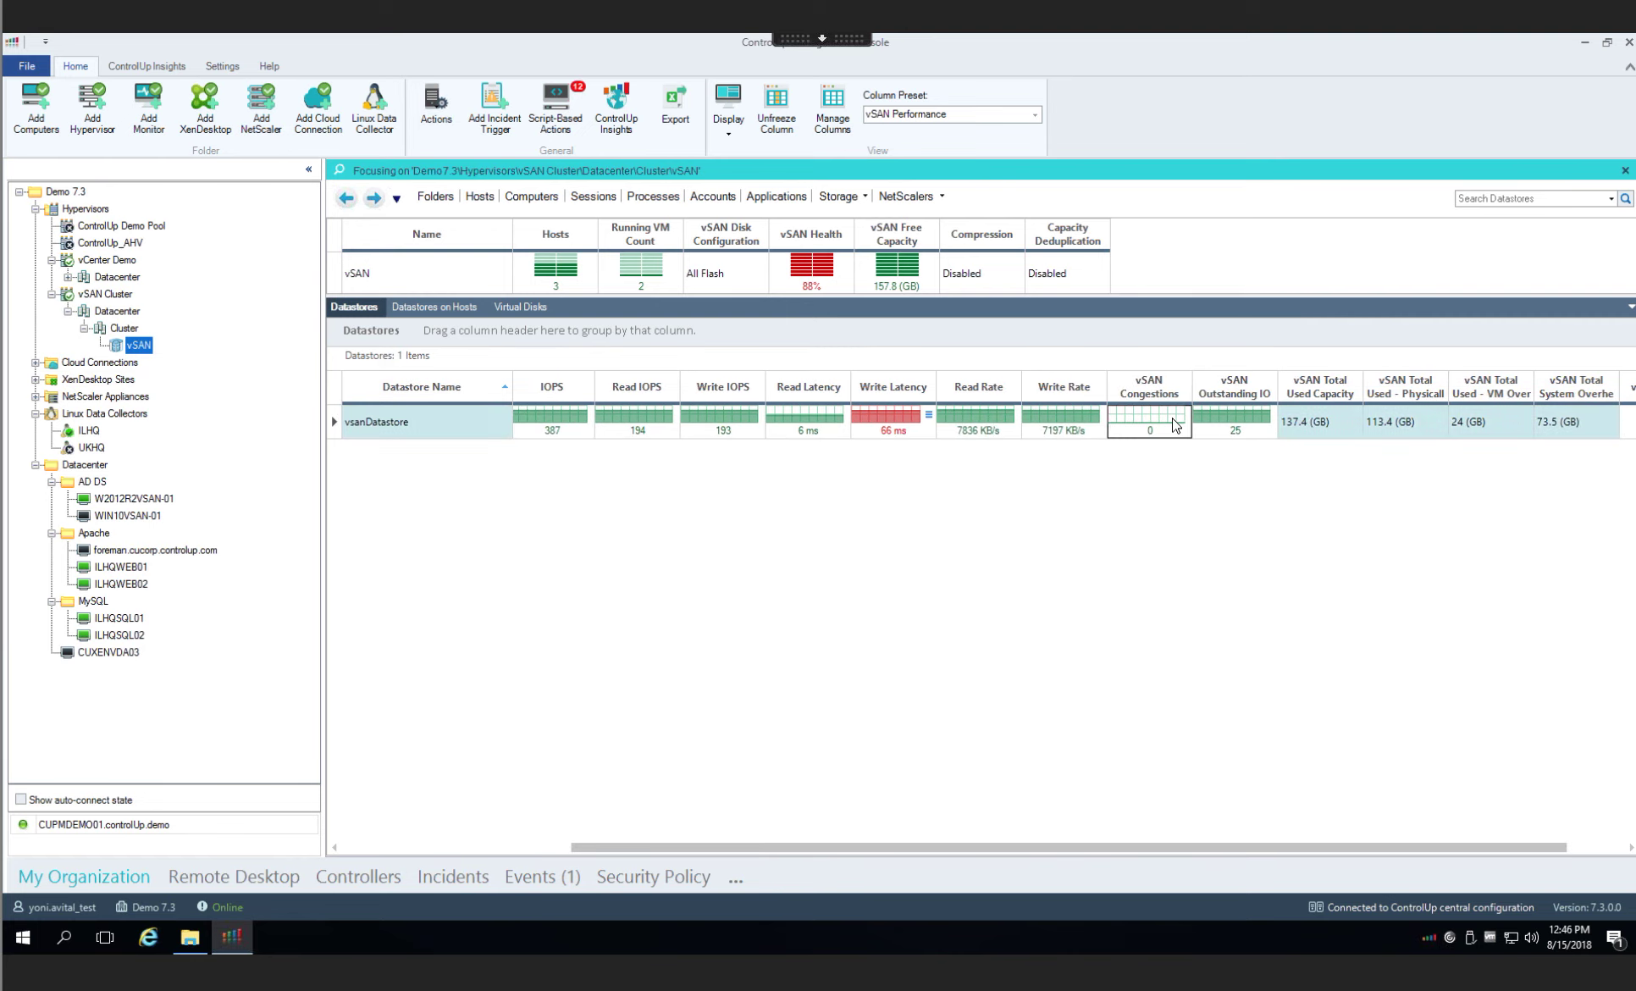
{"action": "left_click", "coordinate": [1231, 421]}
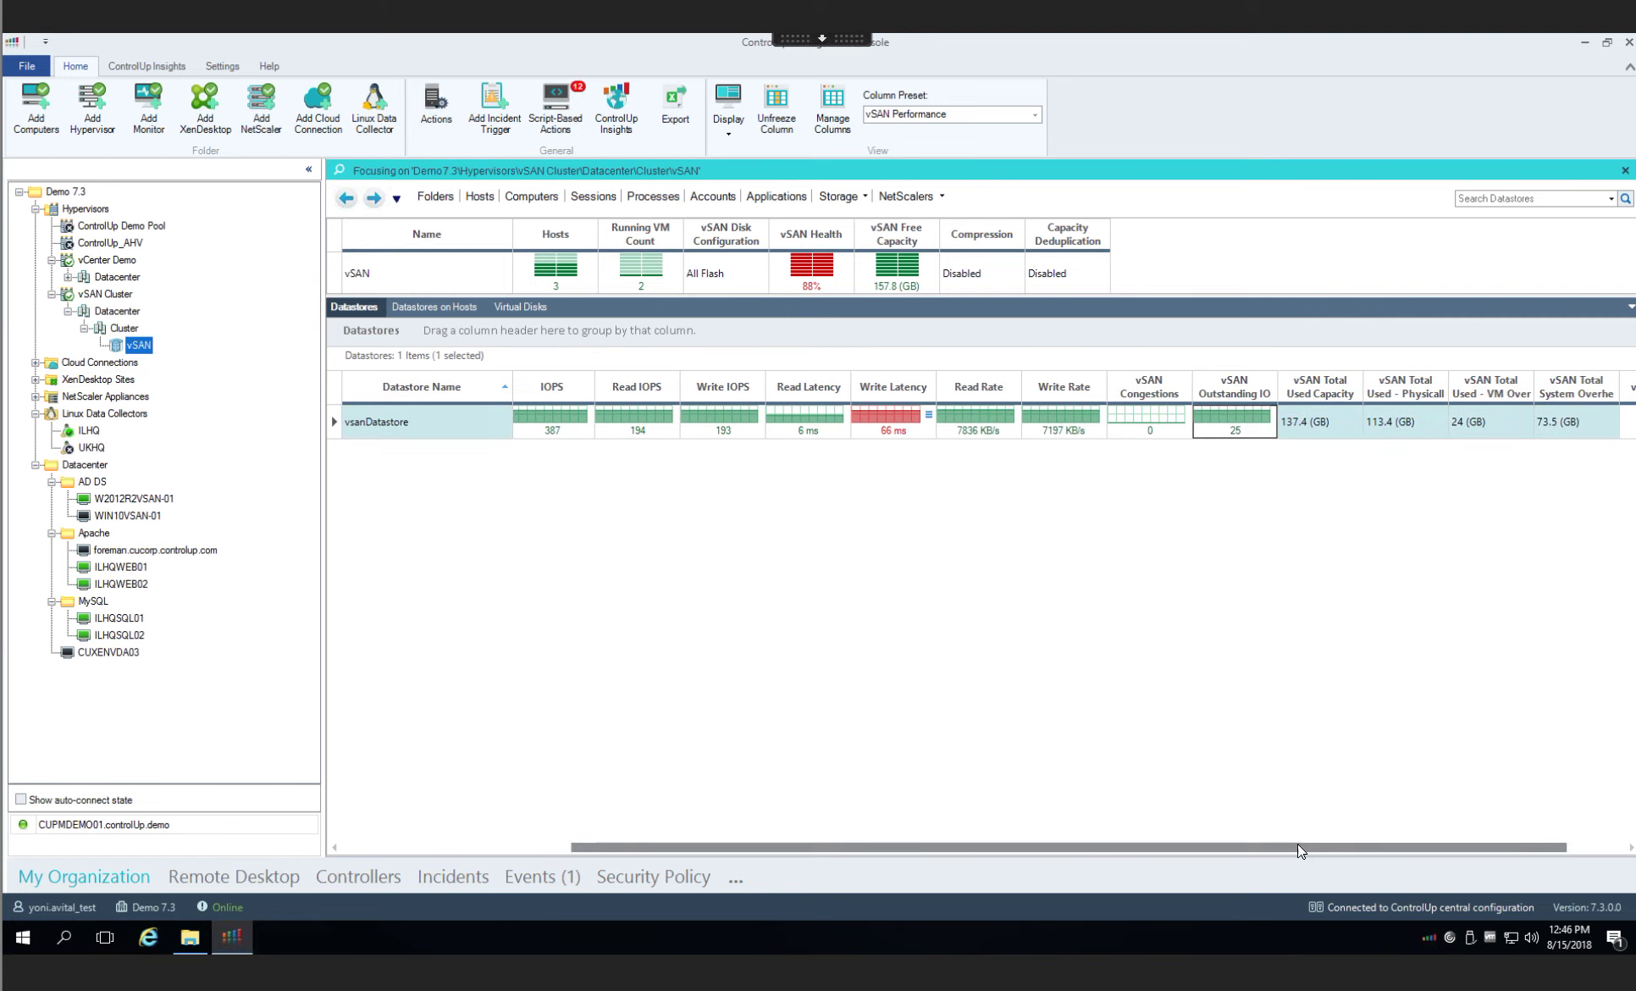
{"action": "left_click_drag", "start_coordinate": [1498, 837], "coordinate": [1606, 840]}
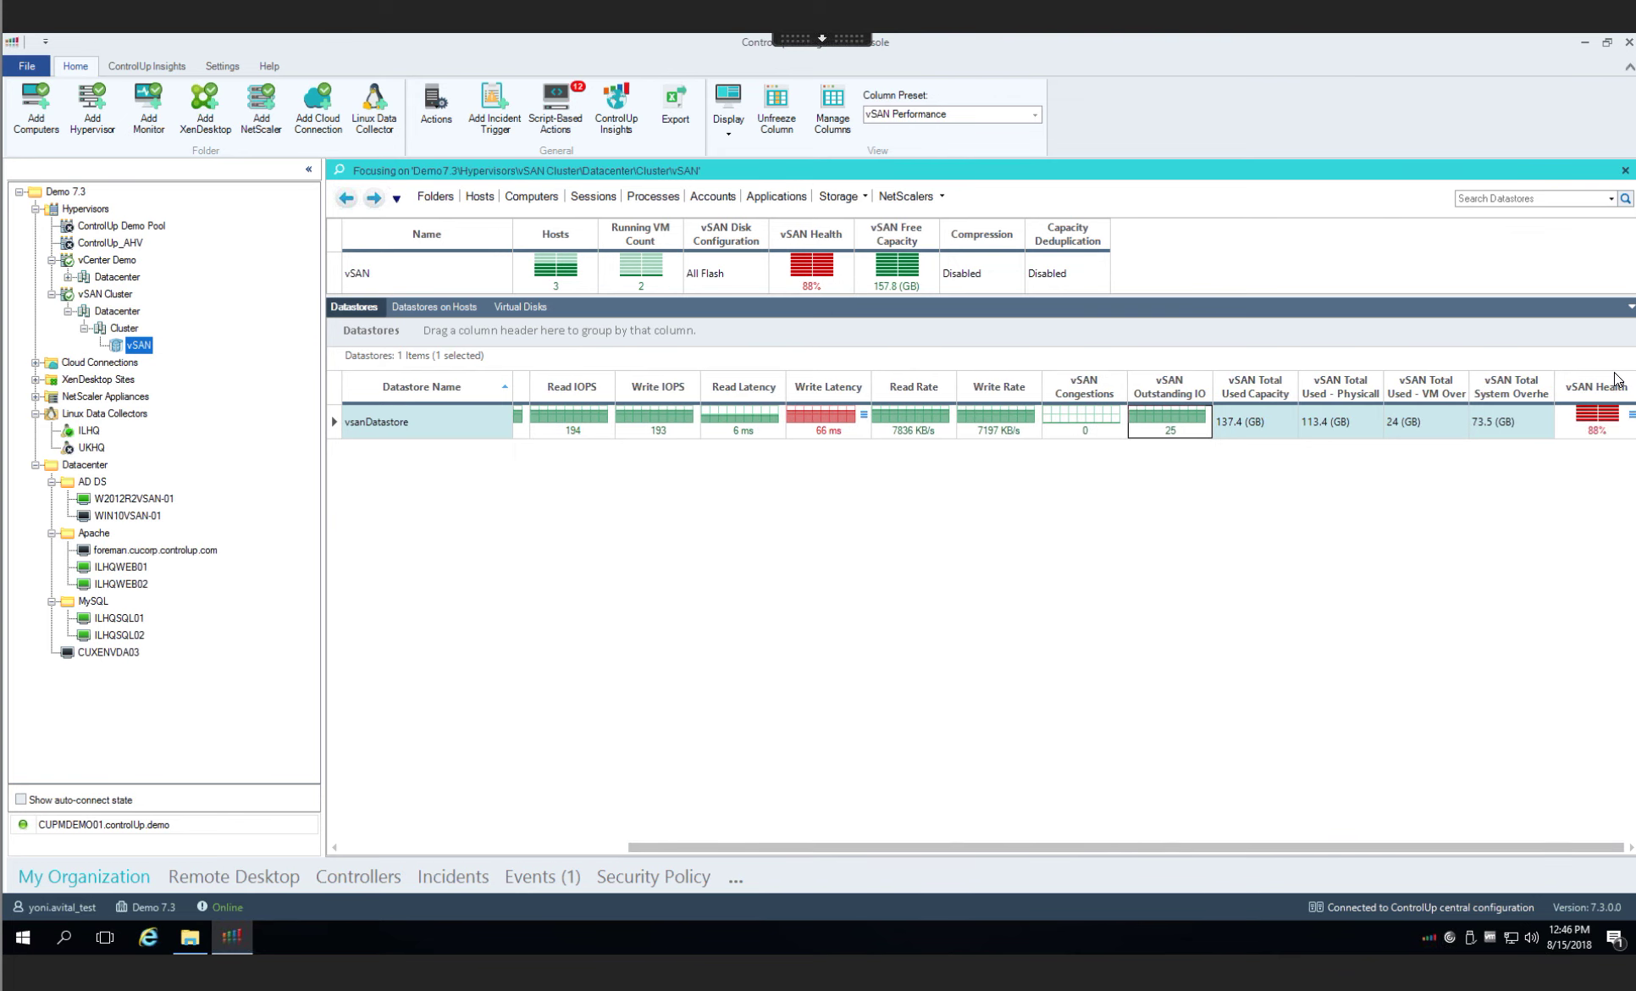
{"action": "left_click", "coordinate": [1597, 418]}
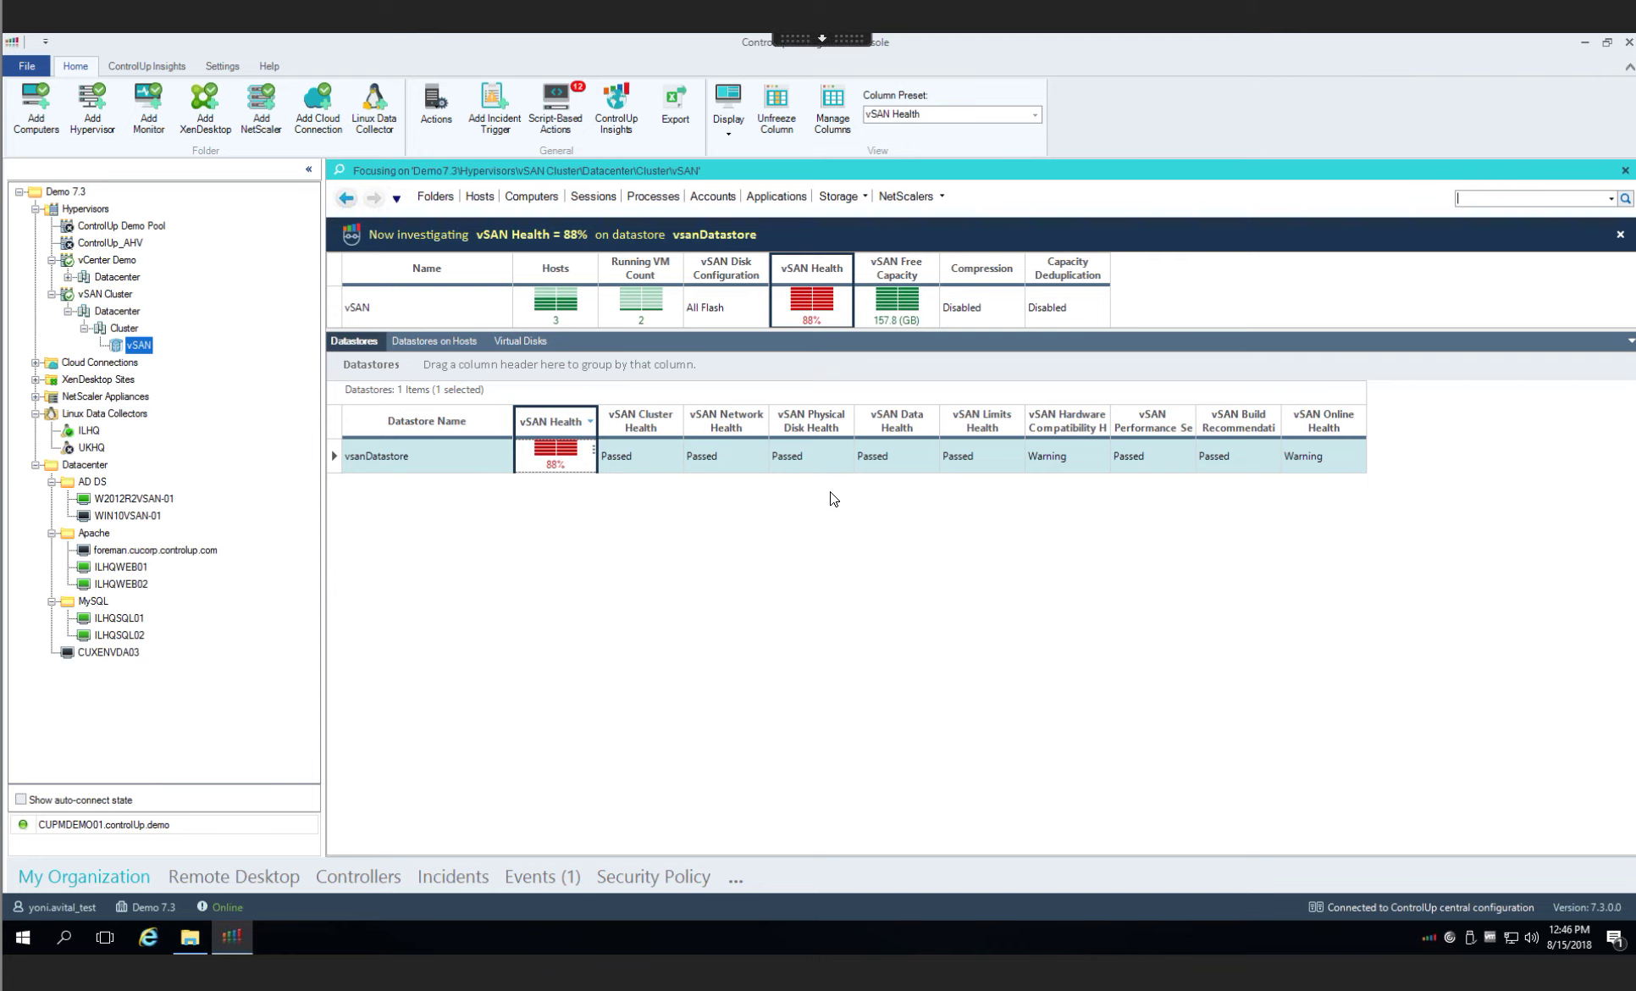
- Return to the Demo 7.3 organization, list all its computers, and select W2012R2VSAN-01
{"action": "left_click", "coordinate": [440, 223]}
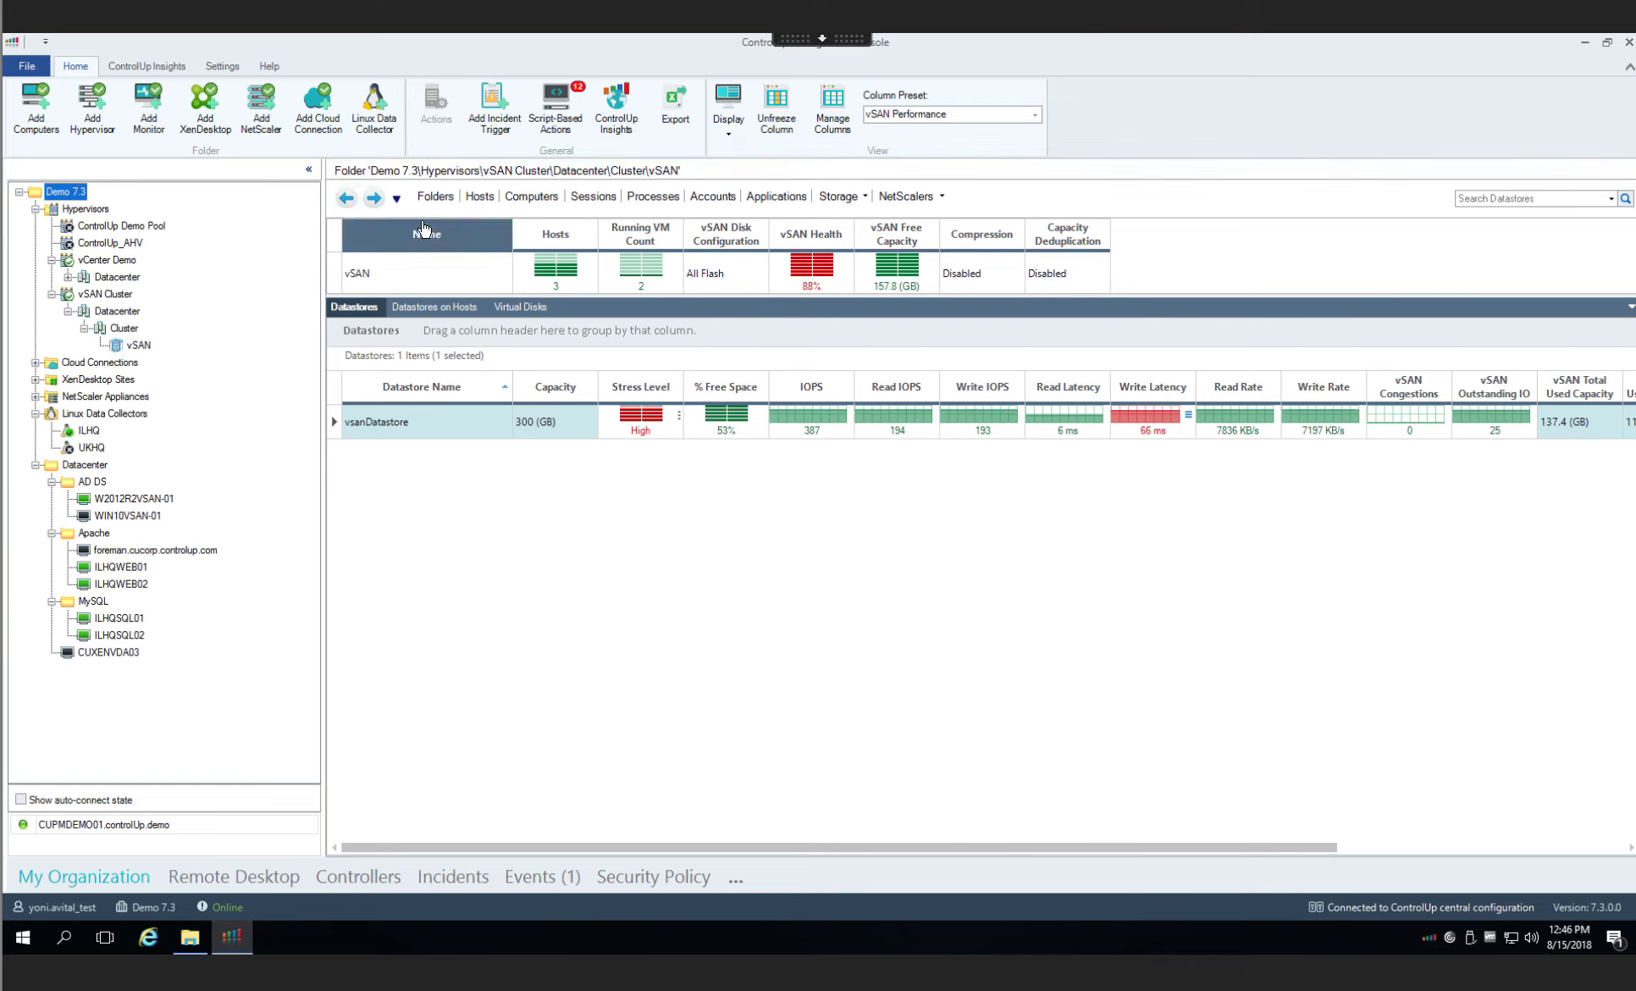
{"action": "left_click", "coordinate": [503, 200]}
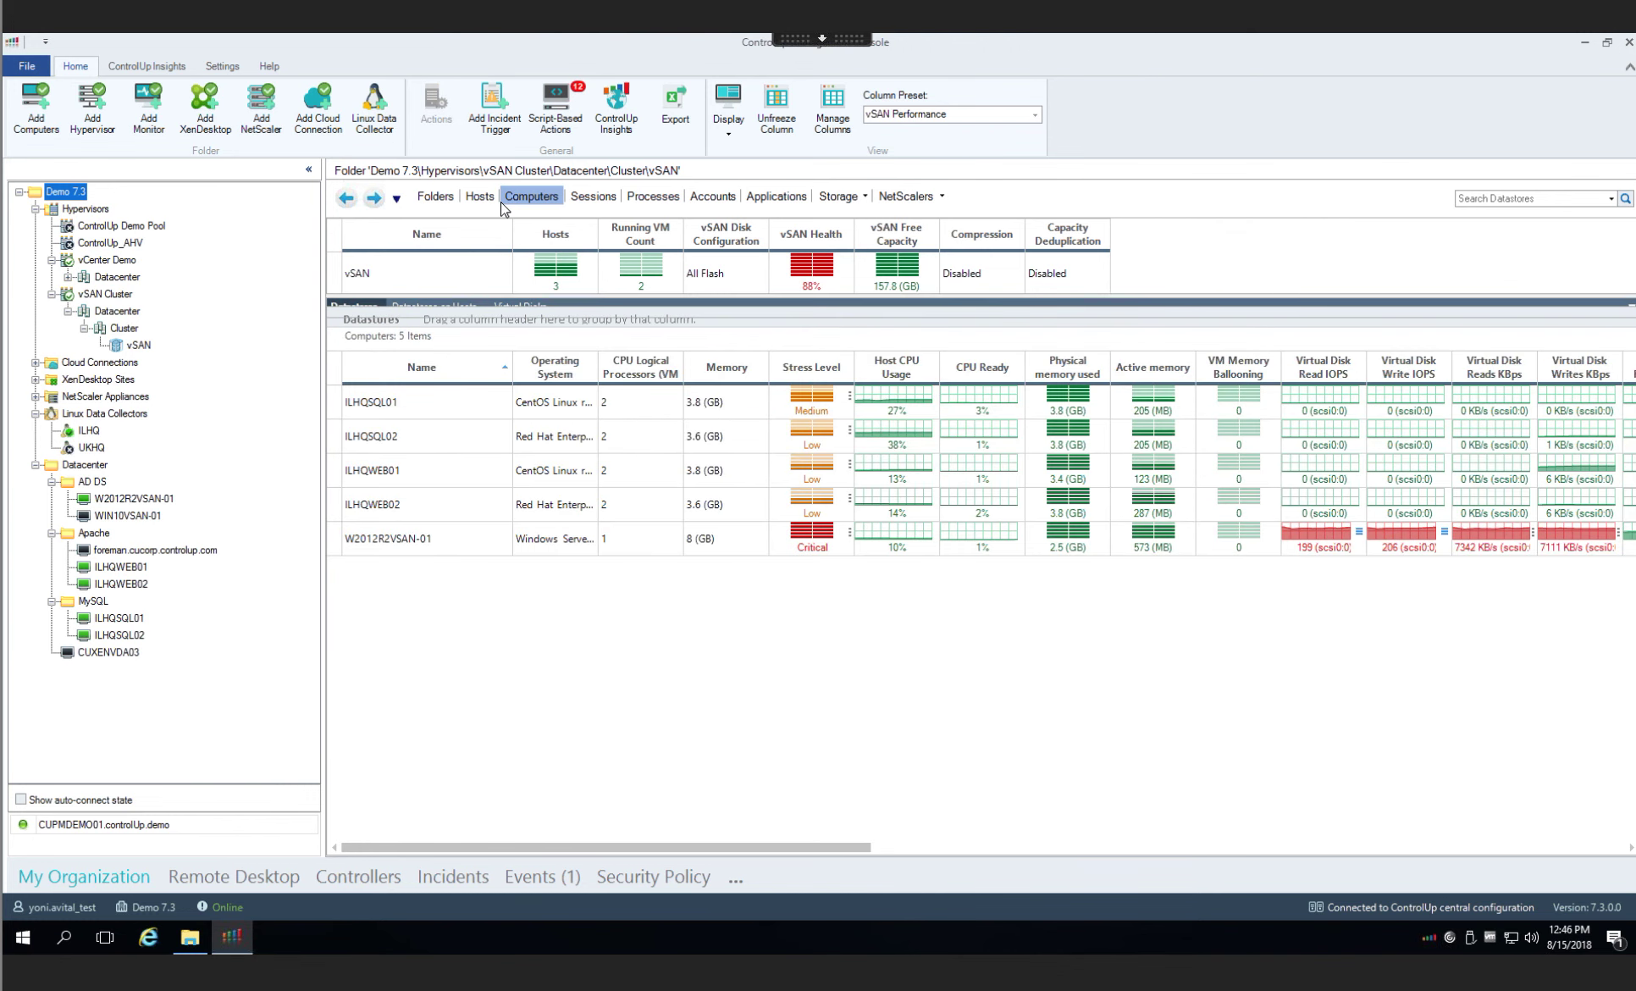
{"action": "left_click", "coordinate": [439, 401]}
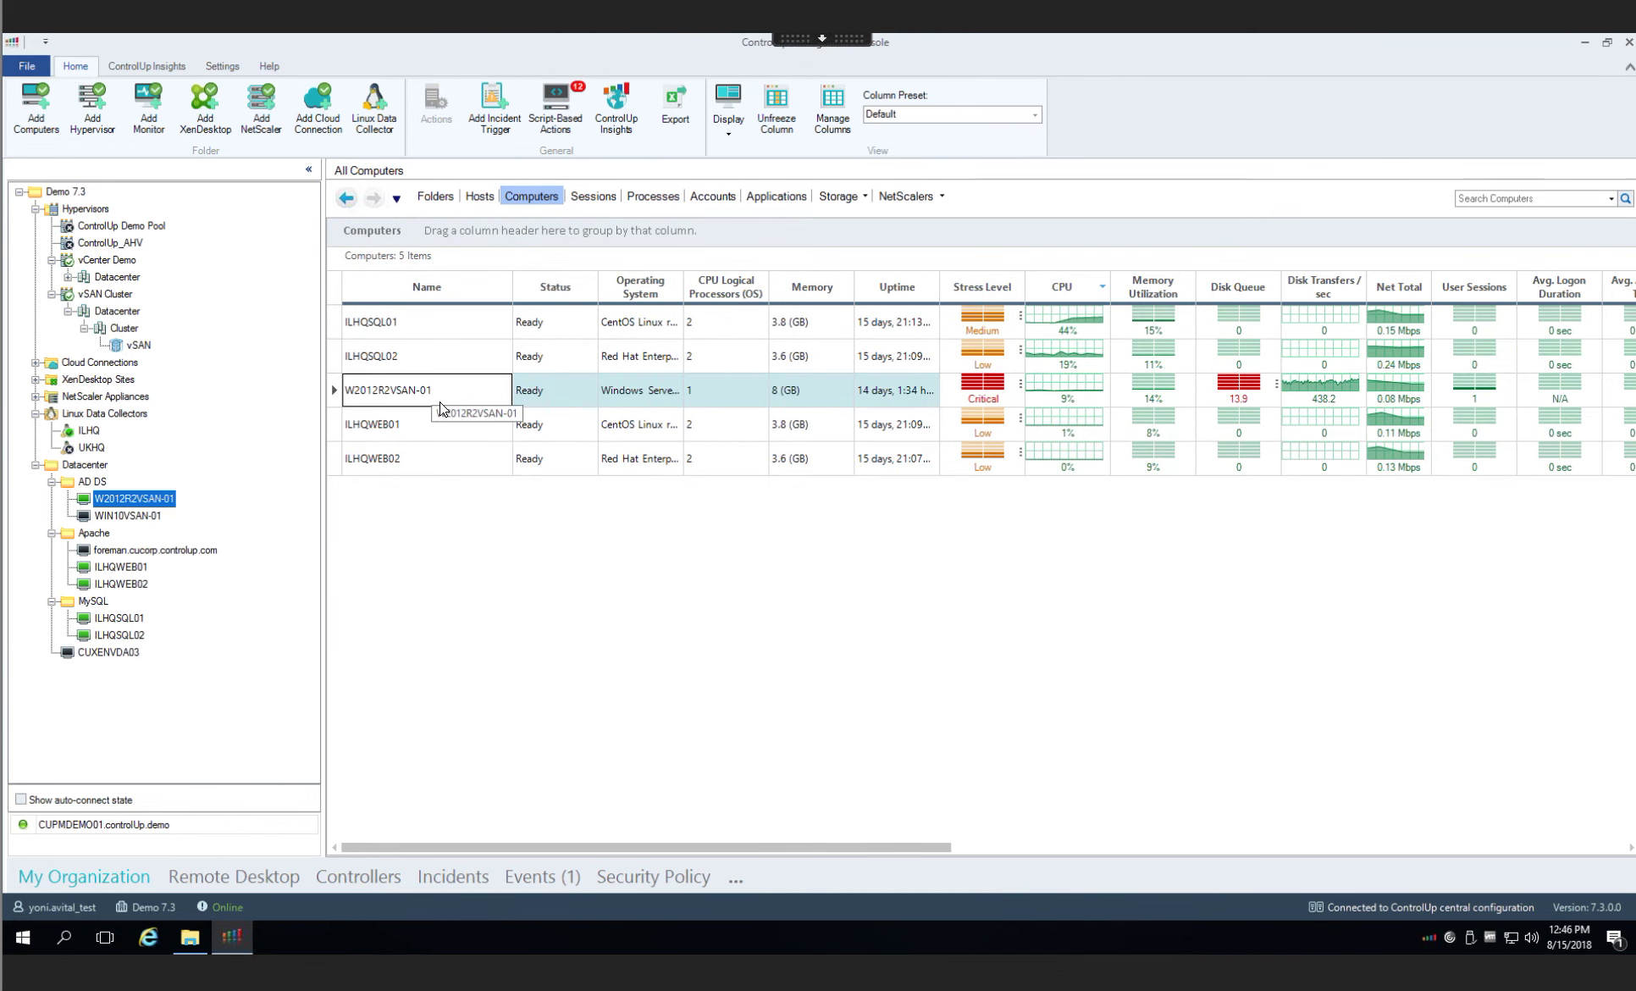
- Open computer ILHQSQL01 and list its processes sorted by CPU in descending order
{"action": "left_click", "coordinate": [629, 332]}
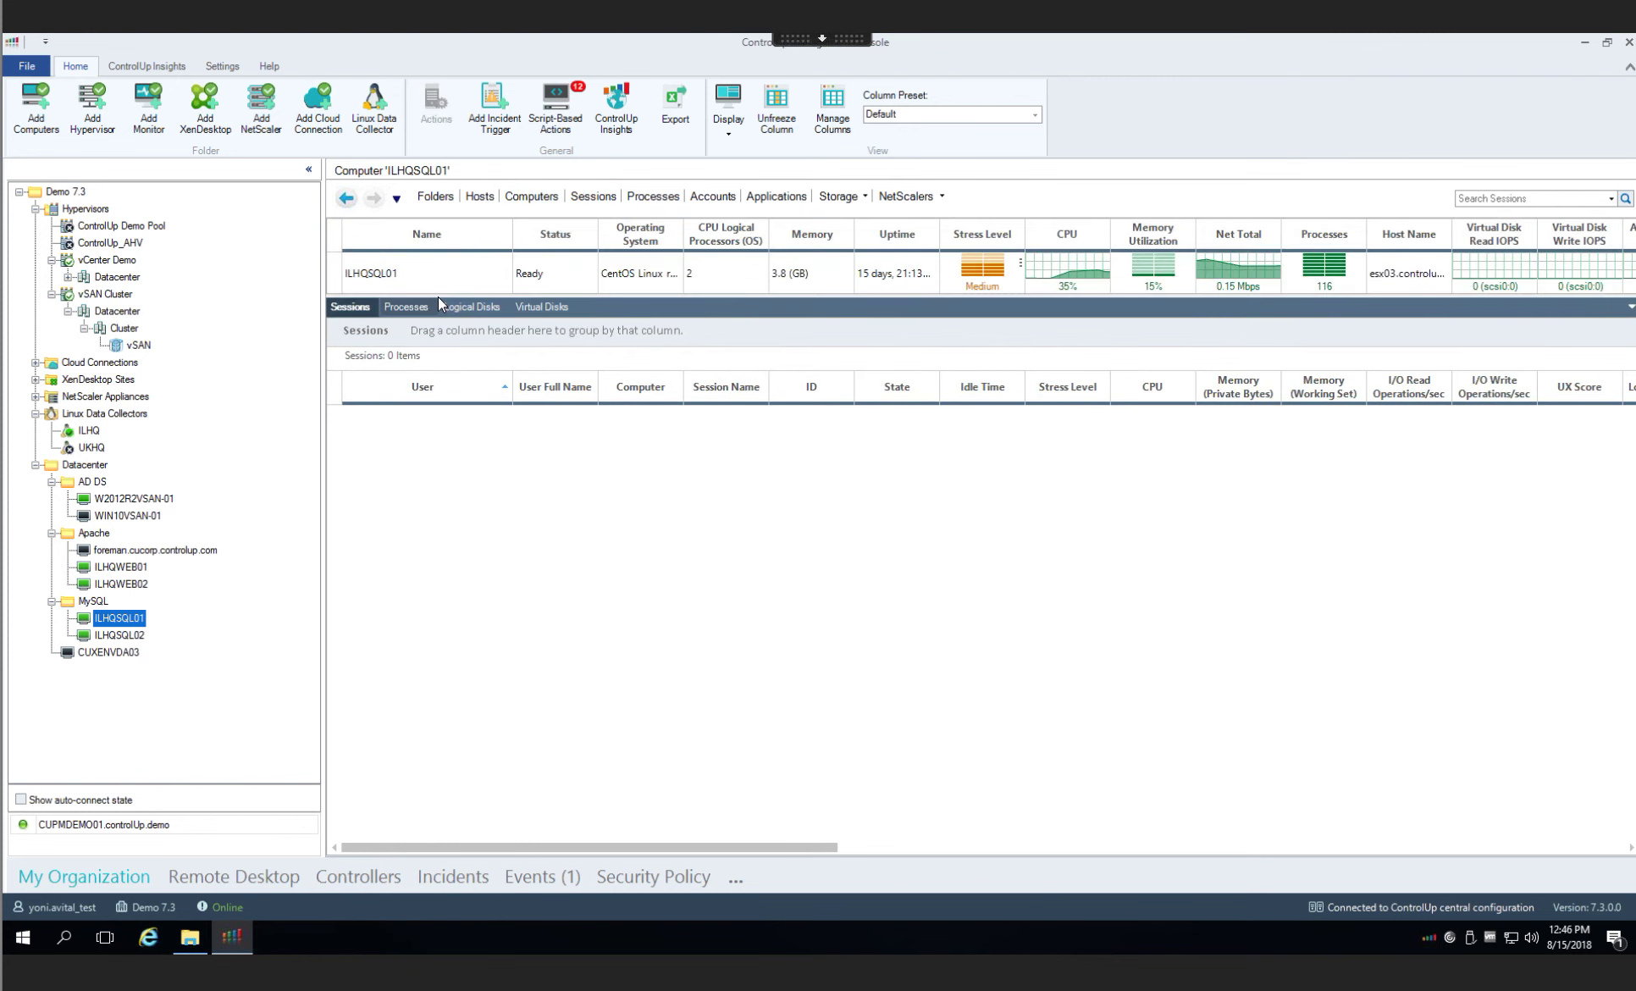
{"action": "left_click", "coordinate": [410, 308]}
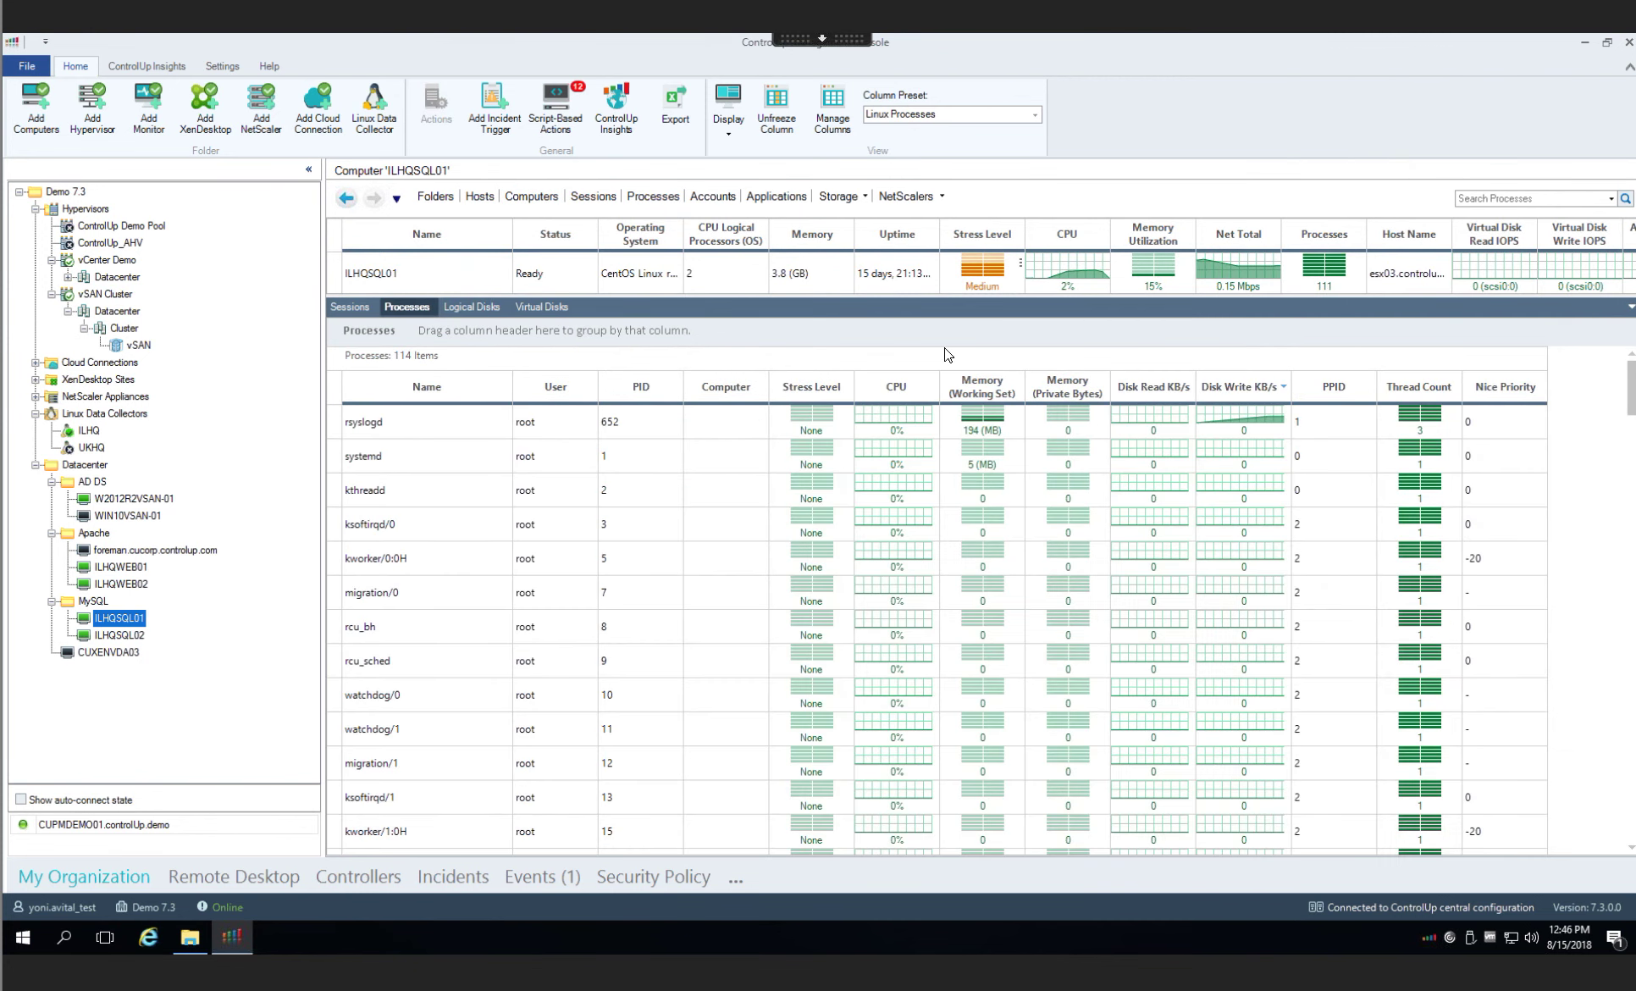
{"action": "left_click", "coordinate": [906, 391]}
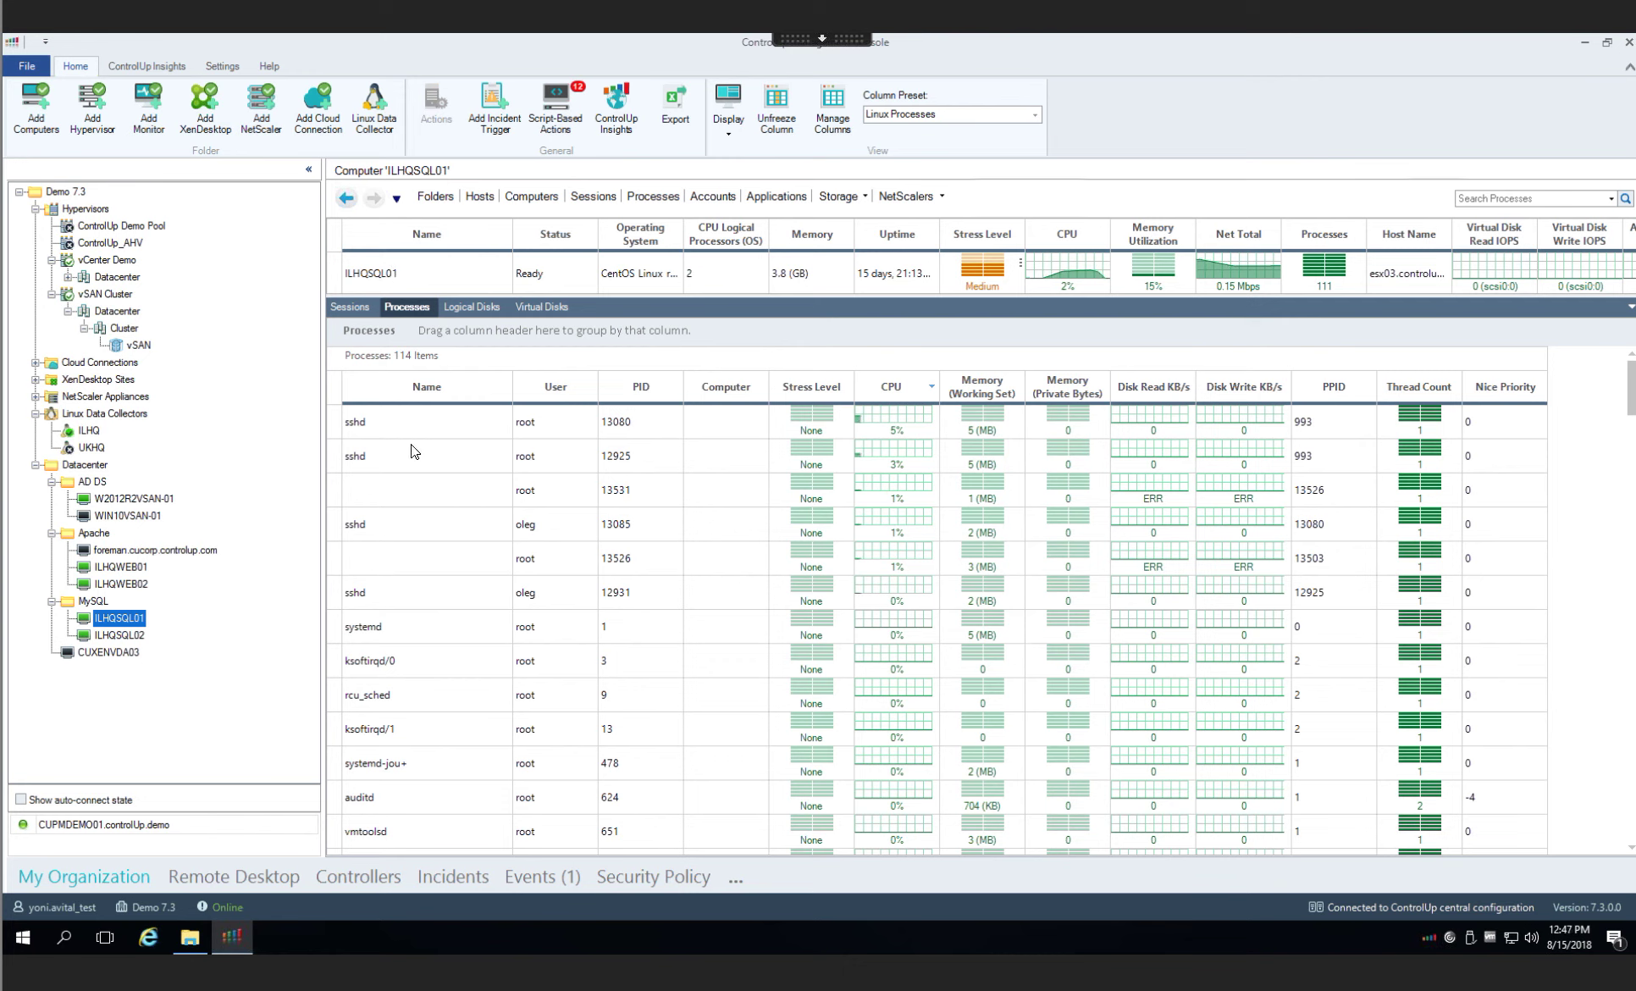
- Select a range of processes from the first sshd row downward and look through ILHQSQL01's process list
{"action": "left_click", "coordinate": [435, 427]}
{"action": "left_click", "coordinate": [441, 524], "text": "shift"}
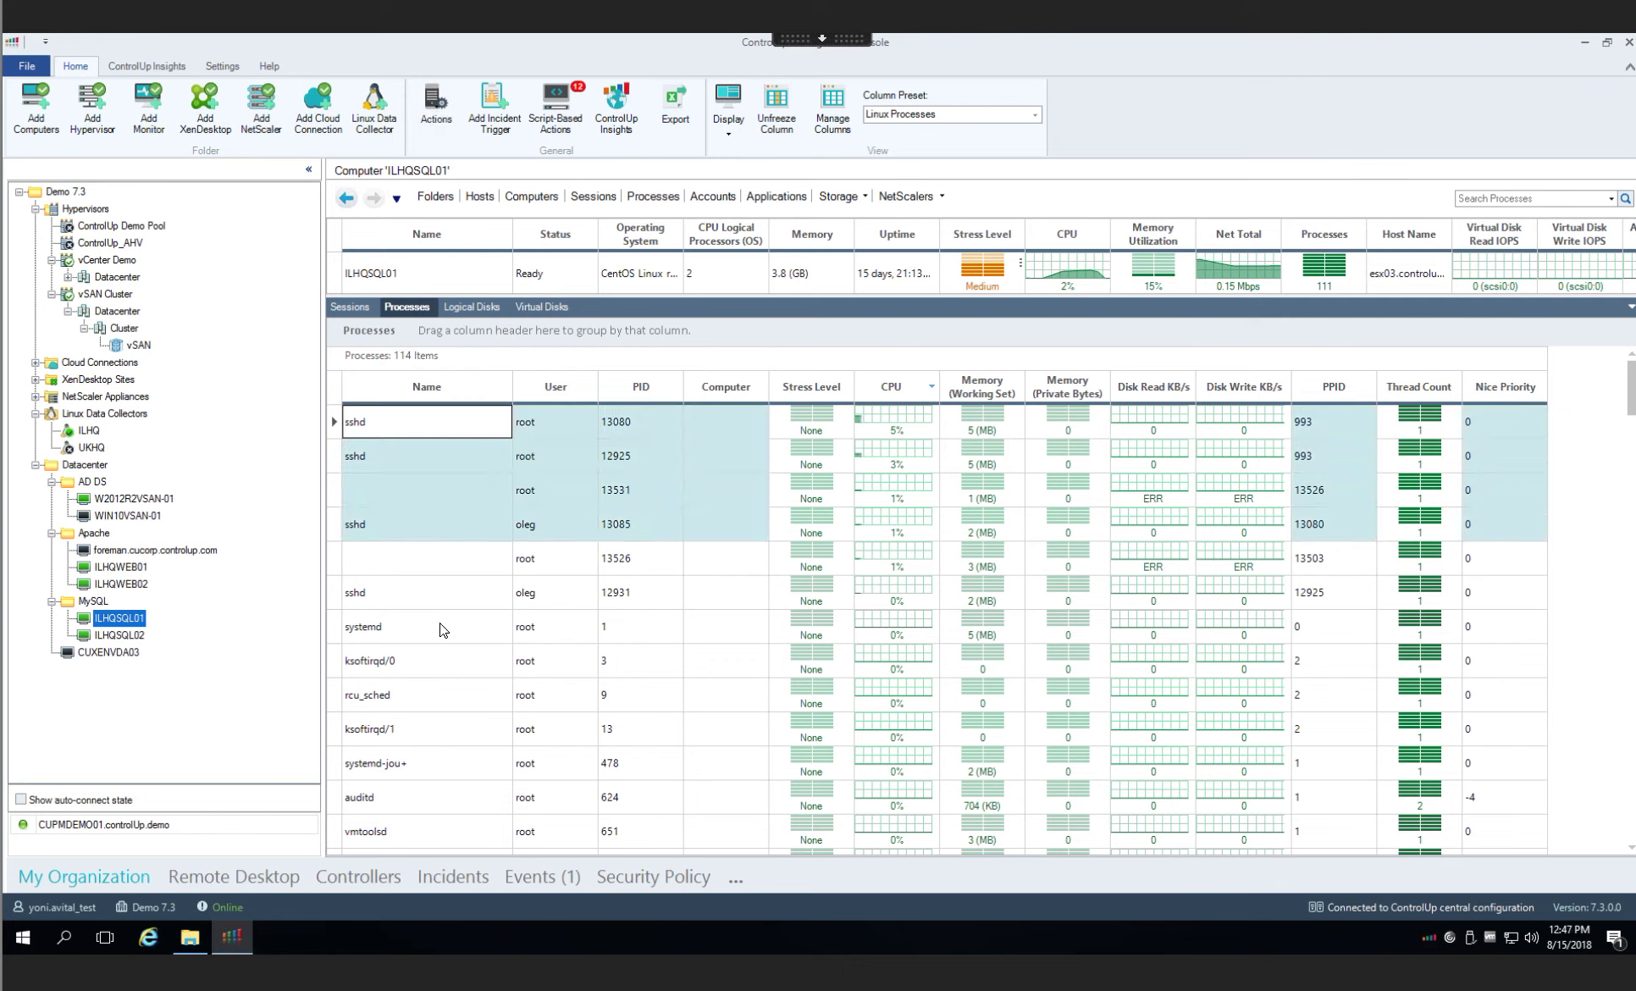
{"action": "left_click", "coordinate": [441, 635], "text": "shift"}
{"action": "scroll", "coordinate": [536, 646], "scroll_direction": "down", "scroll_amount": 5}
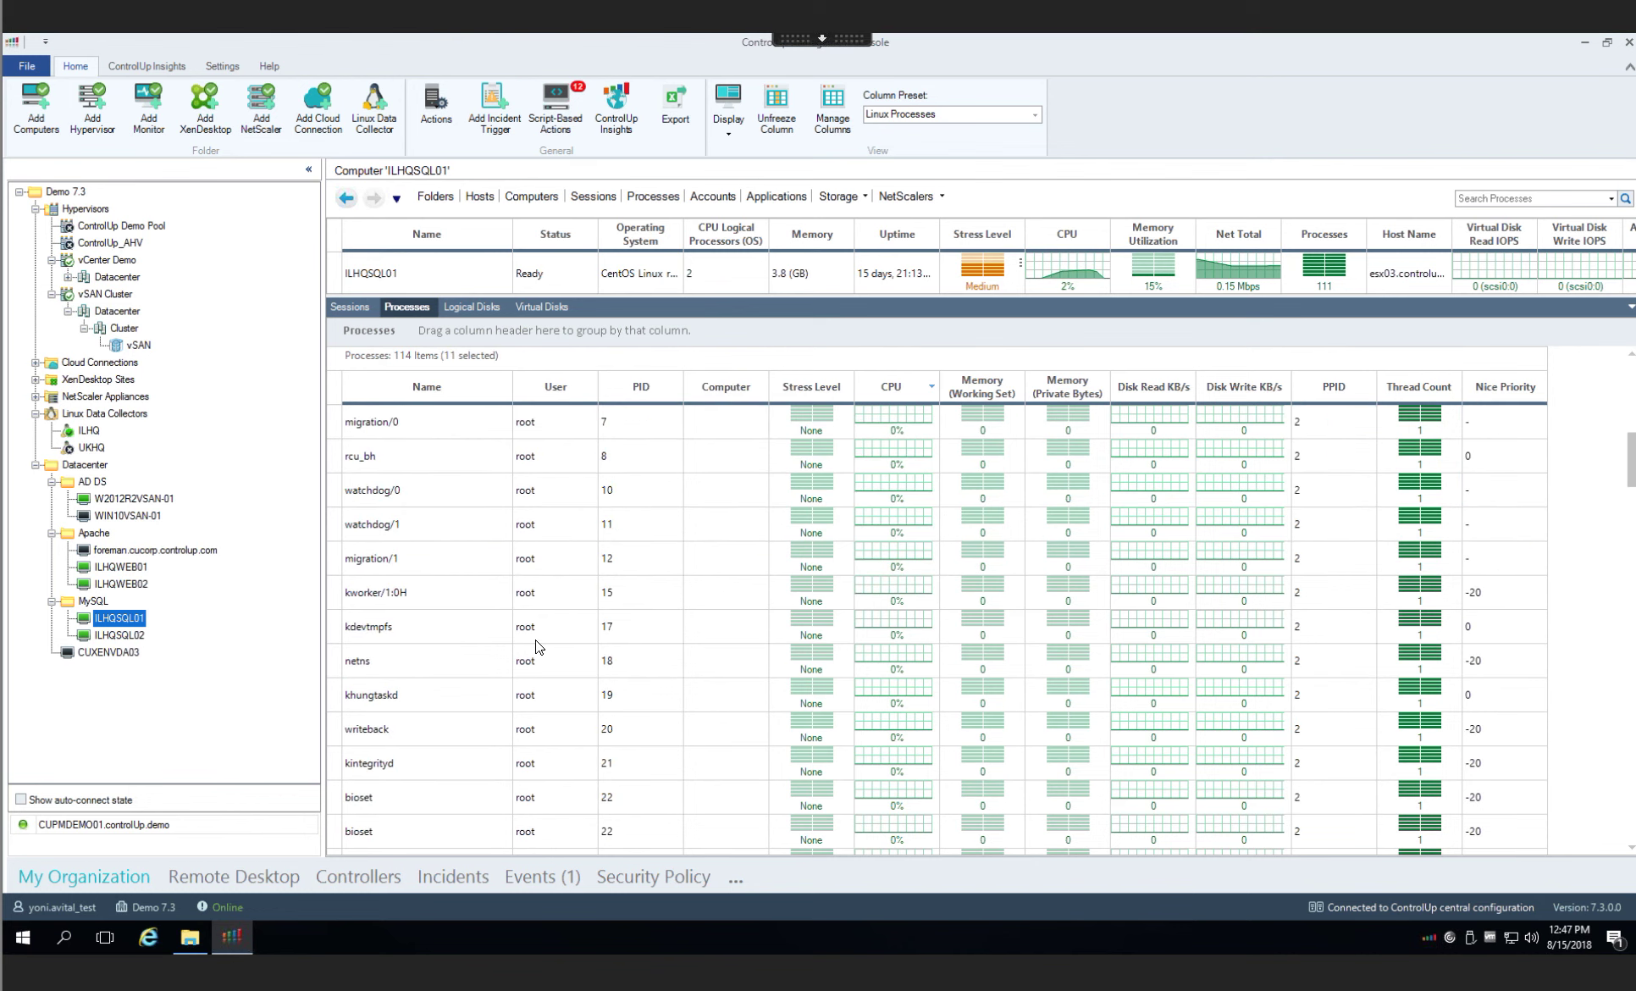
{"action": "scroll", "coordinate": [542, 605], "scroll_direction": "up", "scroll_amount": 5}
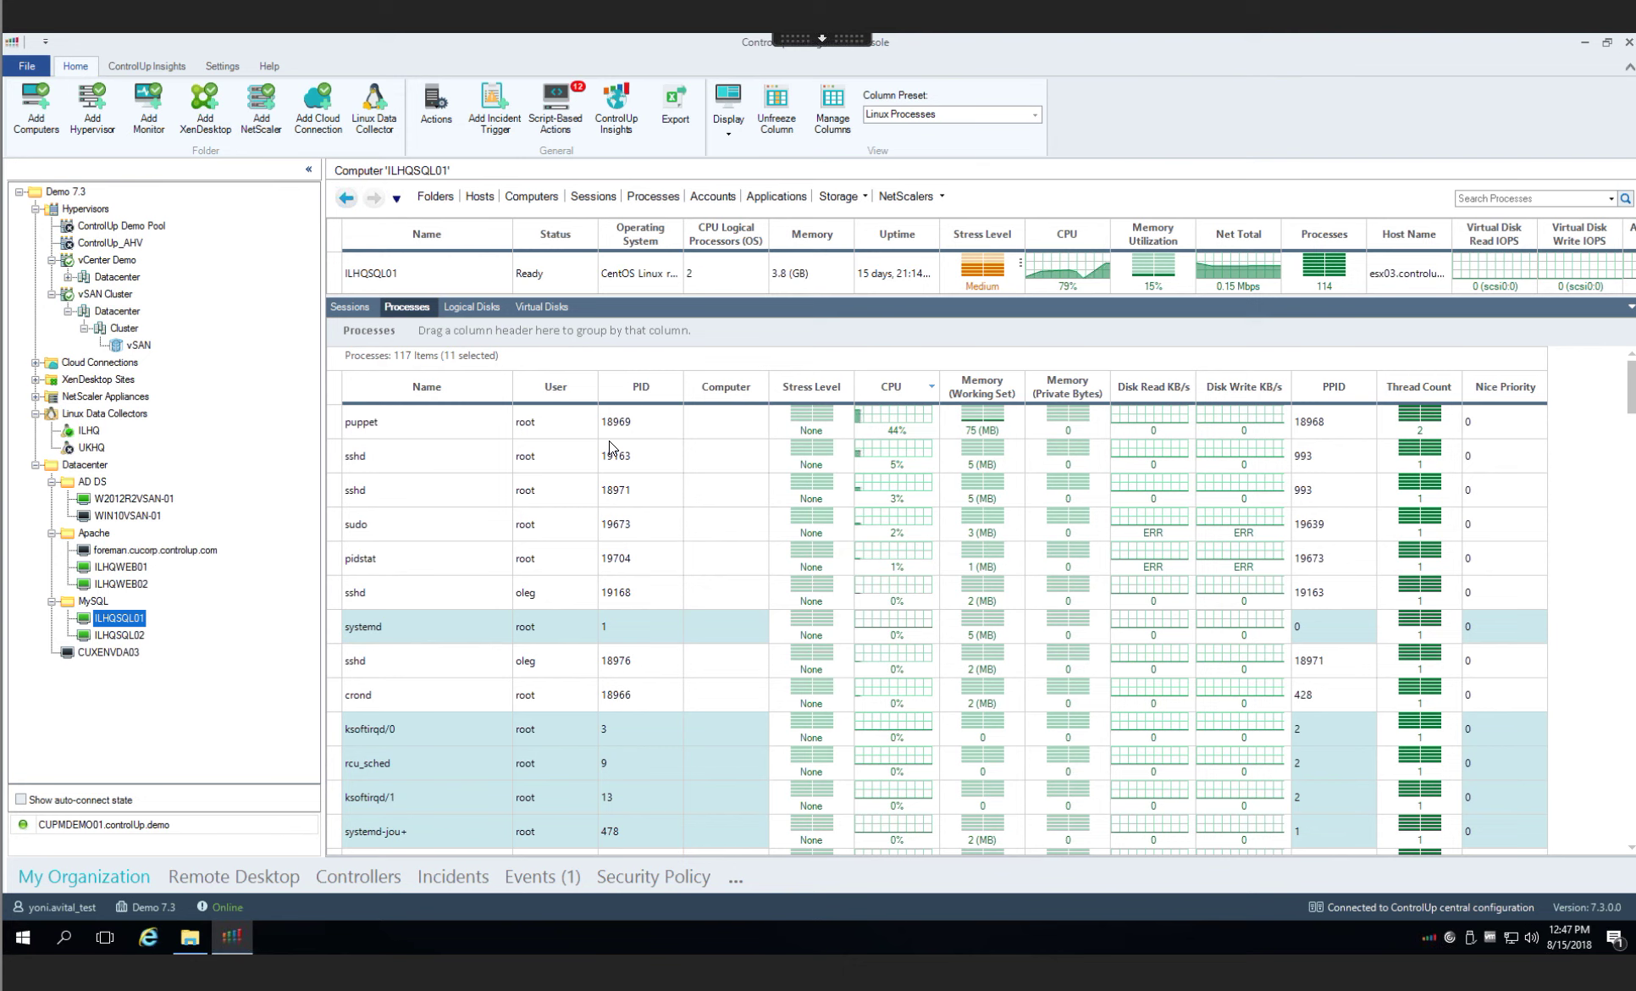
- Show the logical disks of ILHQSQL01 and examine all columns, including mount points and inodes
{"action": "left_click", "coordinate": [485, 308]}
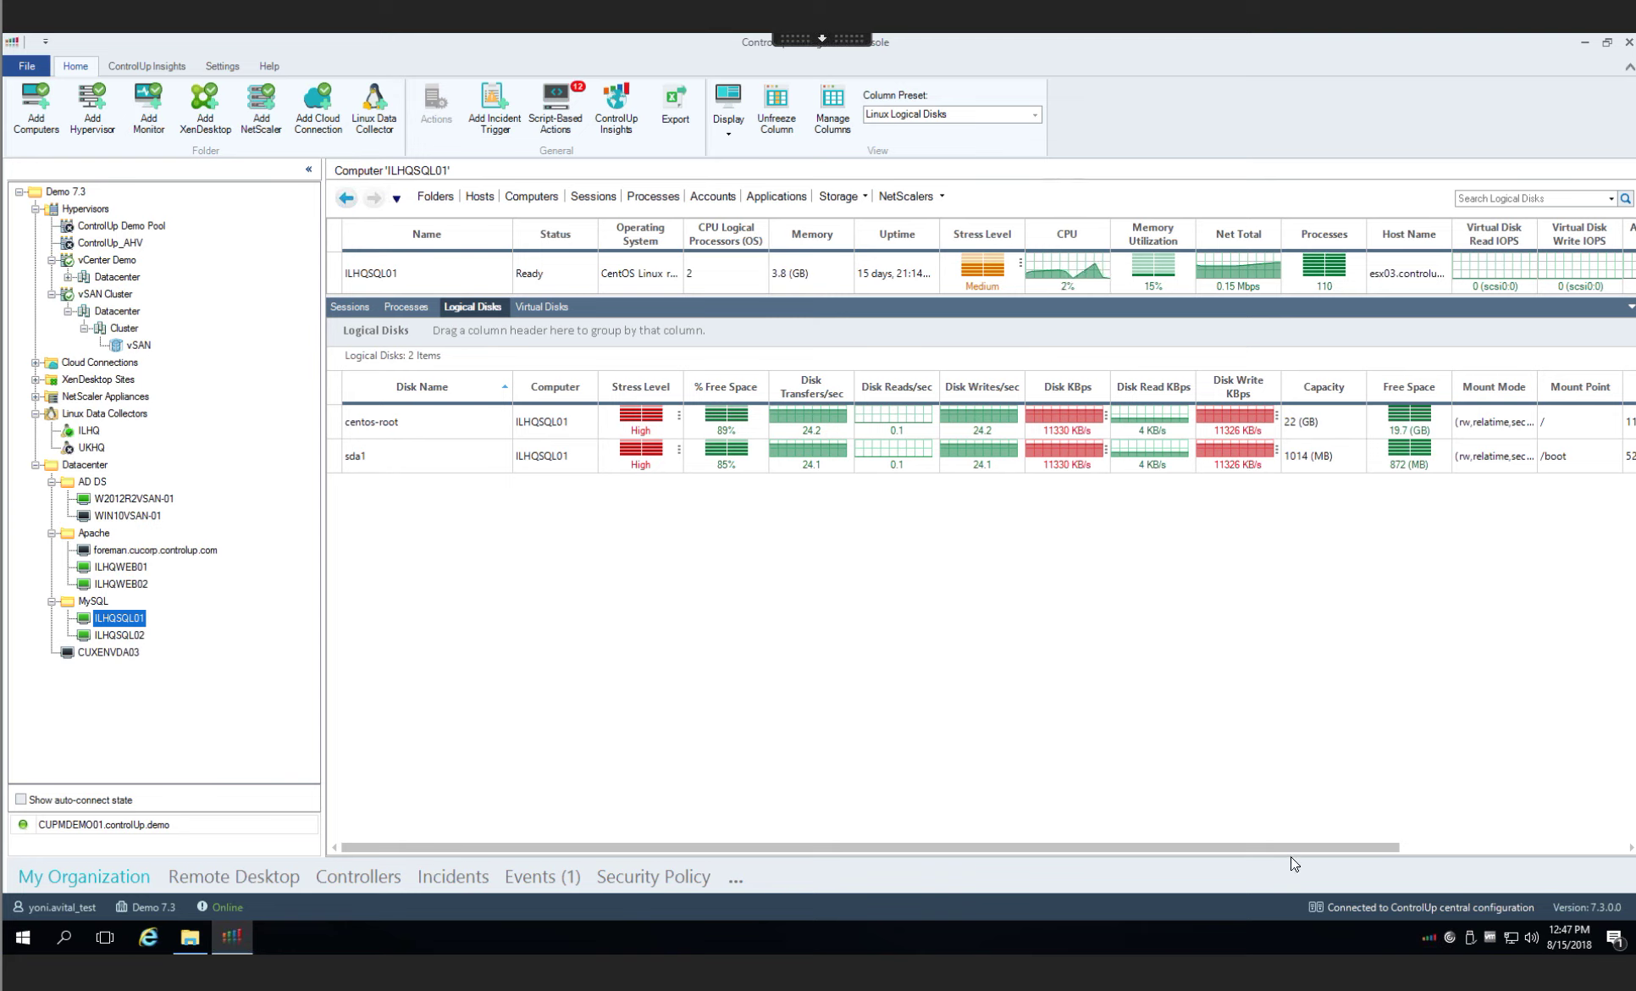
{"action": "left_click_drag", "start_coordinate": [1288, 853], "coordinate": [1513, 846]}
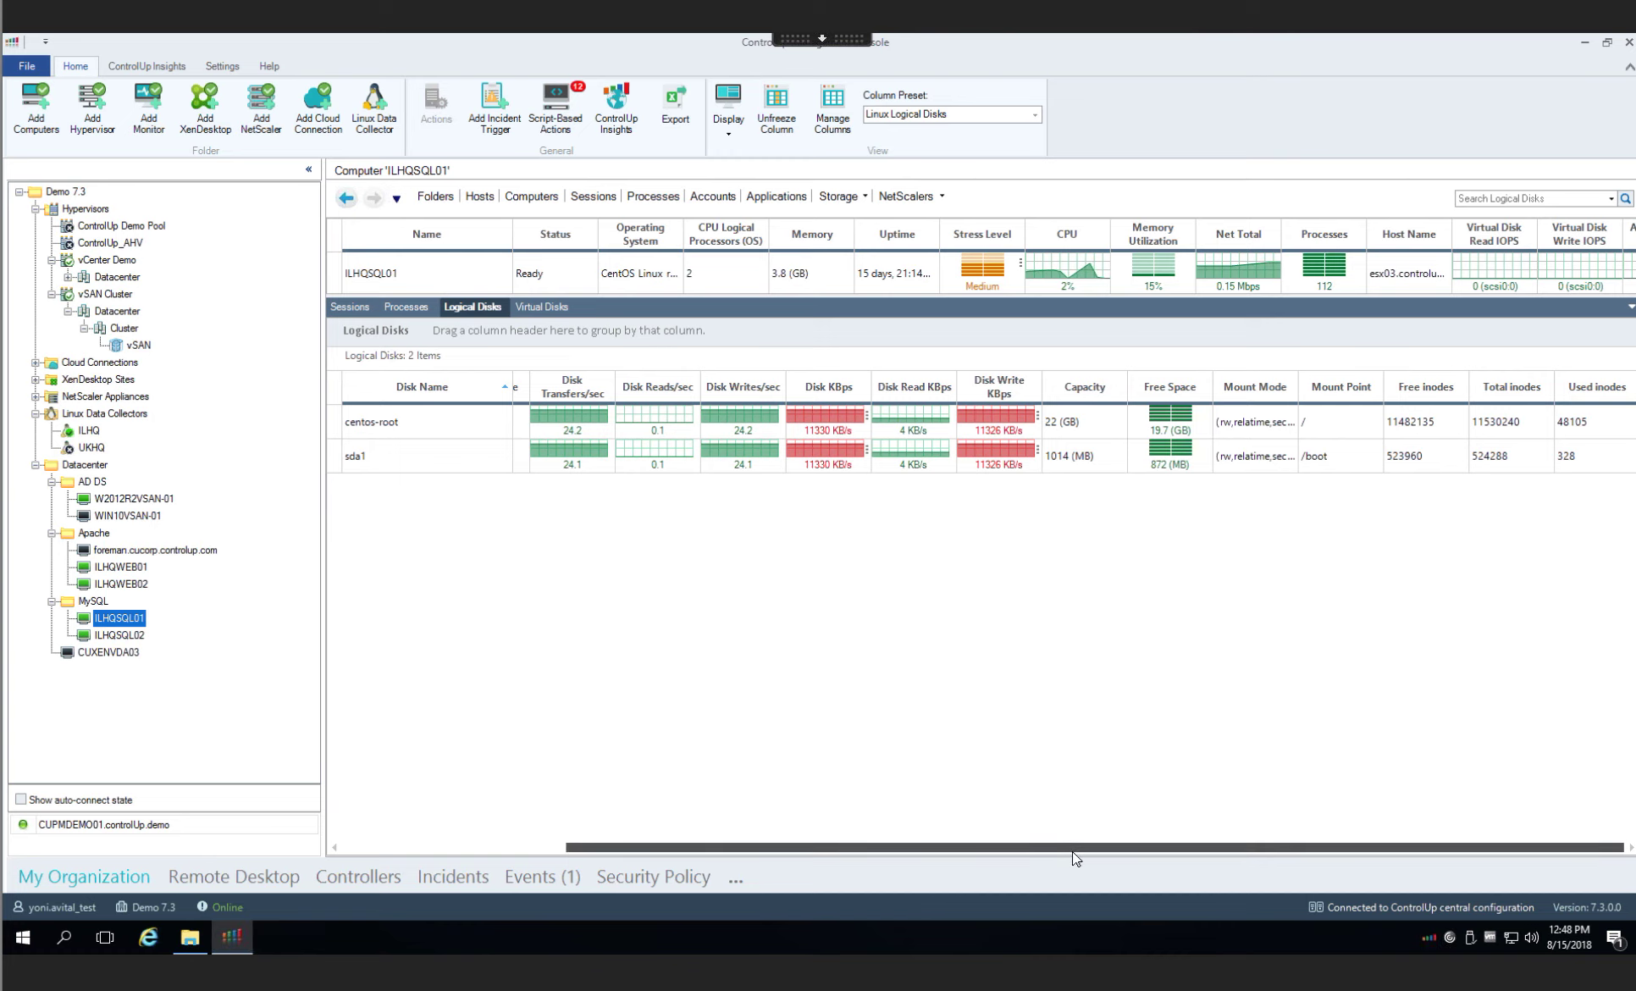
{"action": "left_click_drag", "start_coordinate": [1072, 851], "coordinate": [471, 496]}
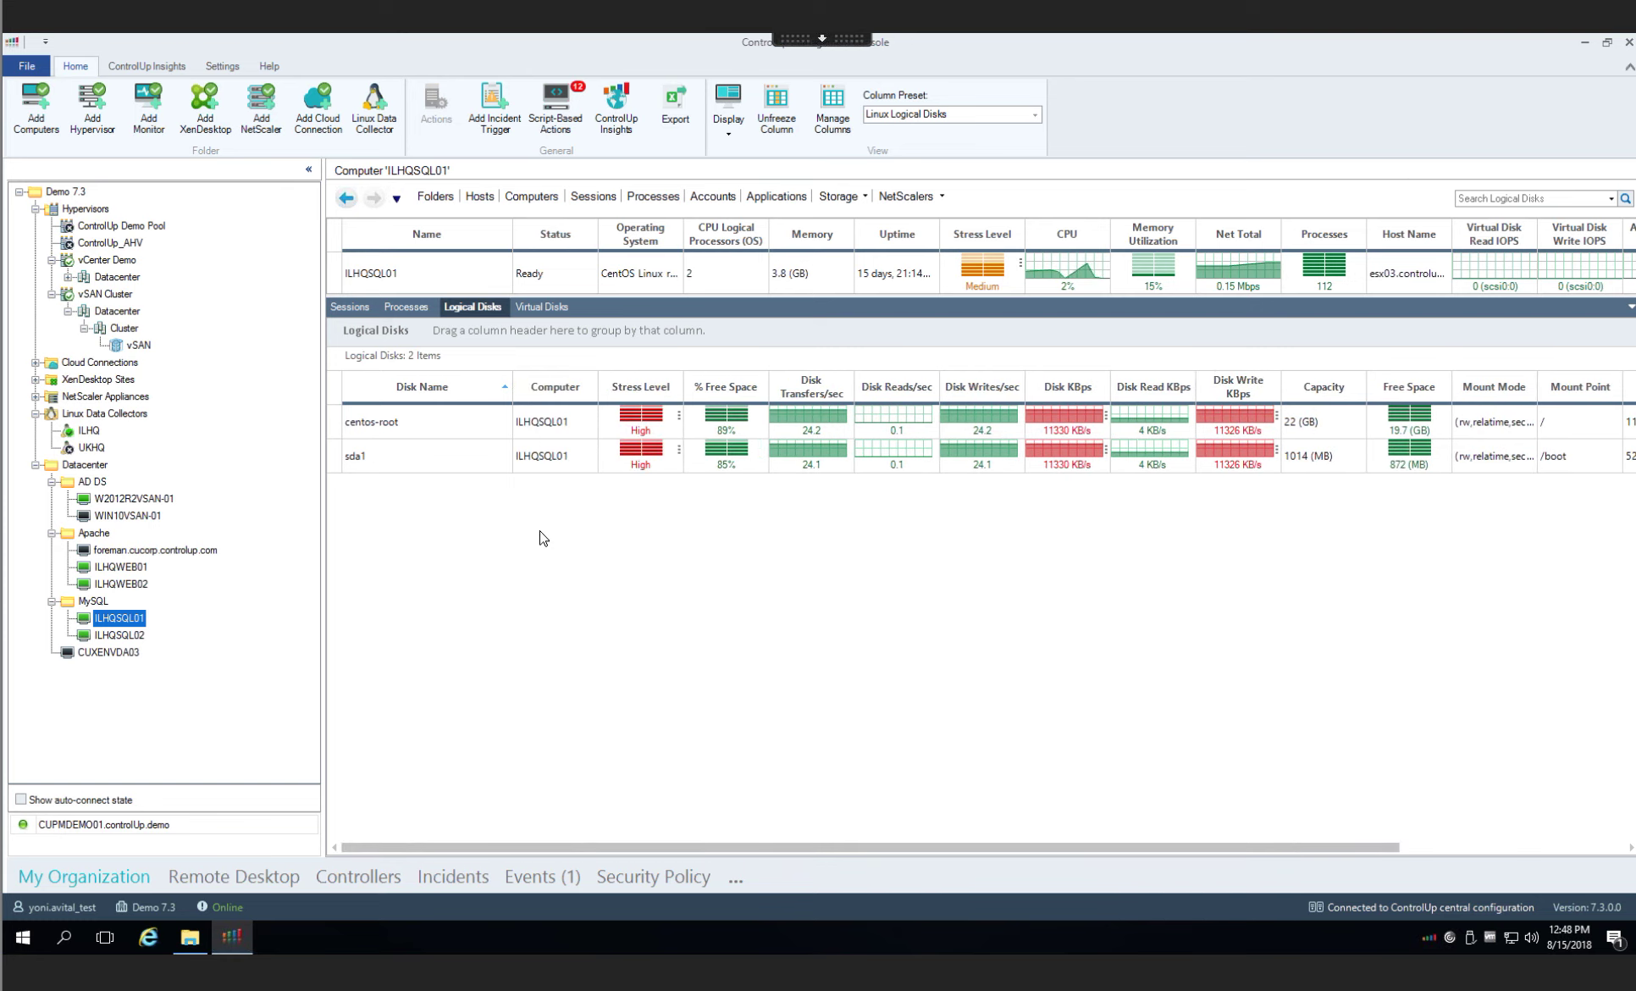
- Switch to the ControlUp 7.2 Webinar presentation, present it from the Resource Provisioning Report slide, and advance to the Thank You slide
{"action": "left_click", "coordinate": [479, 195]}
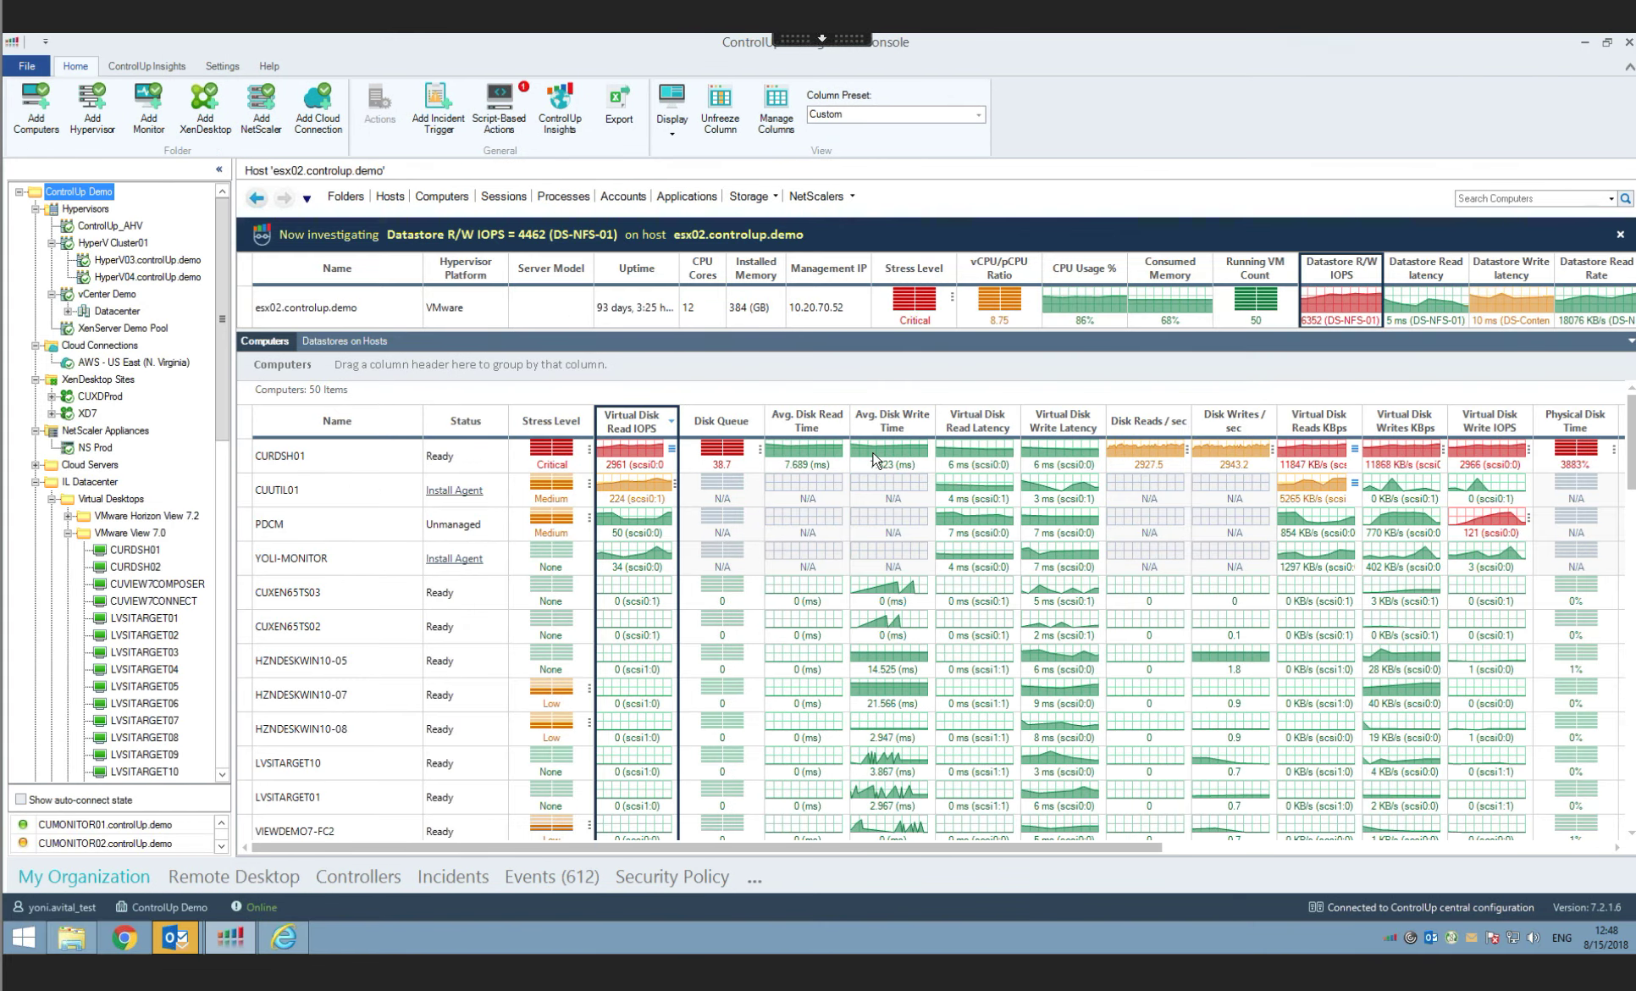
{"action": "key", "text": "super+Tab"}
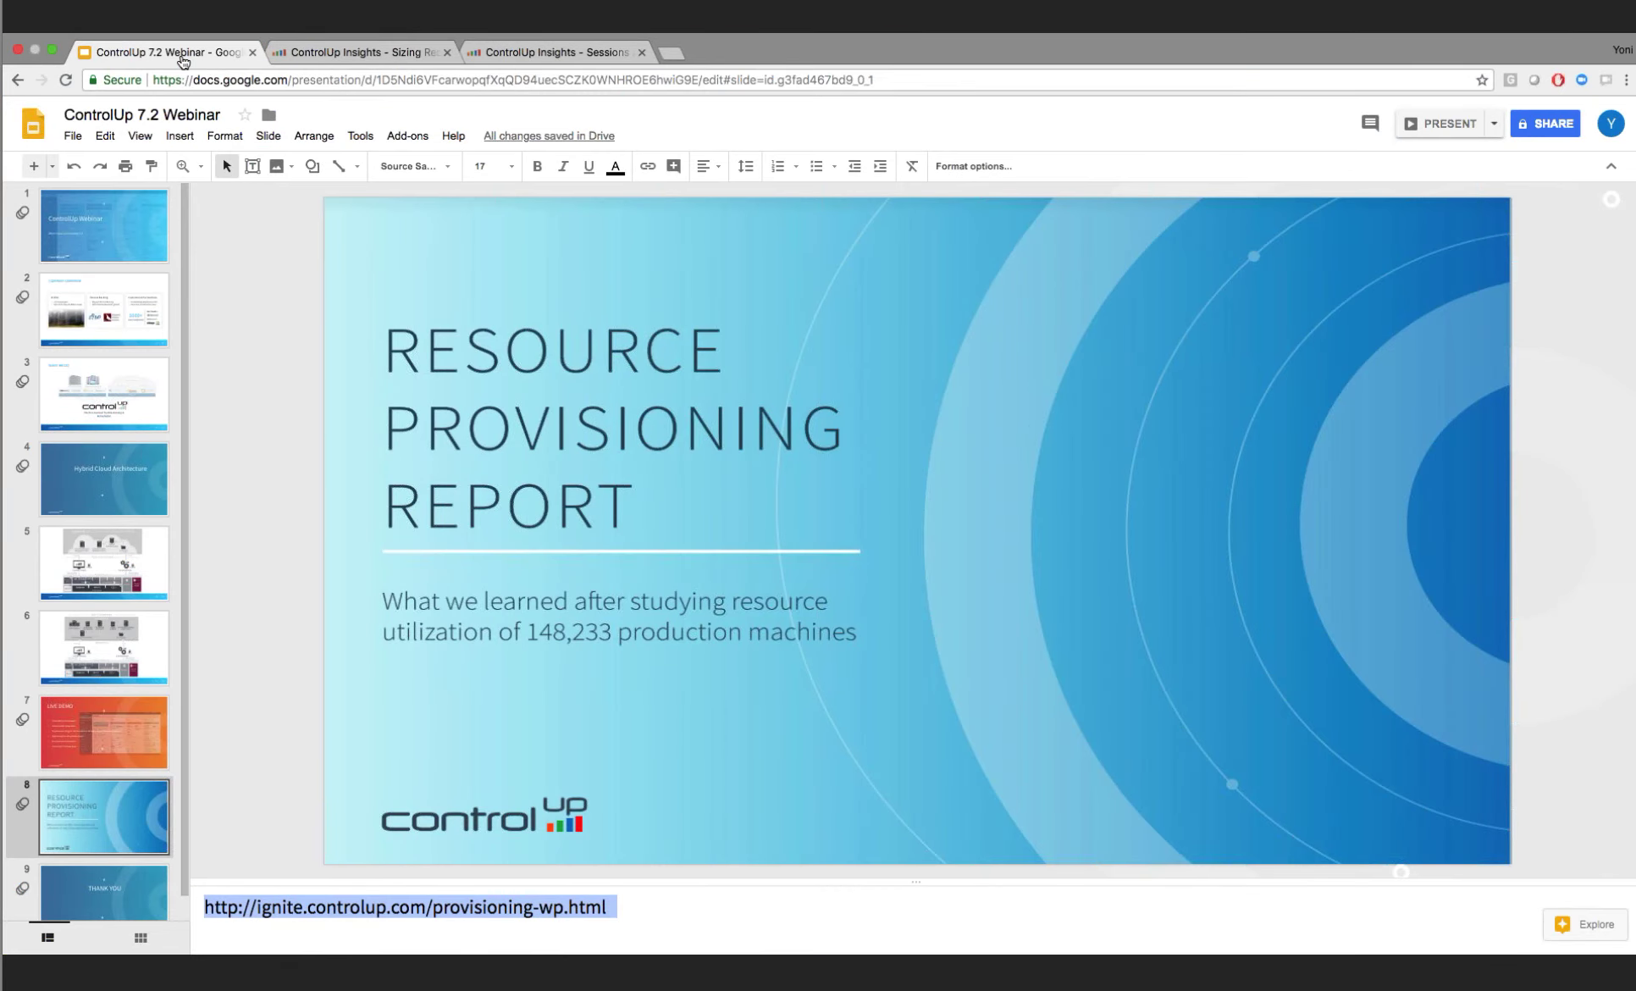
{"action": "left_click", "coordinate": [1435, 128]}
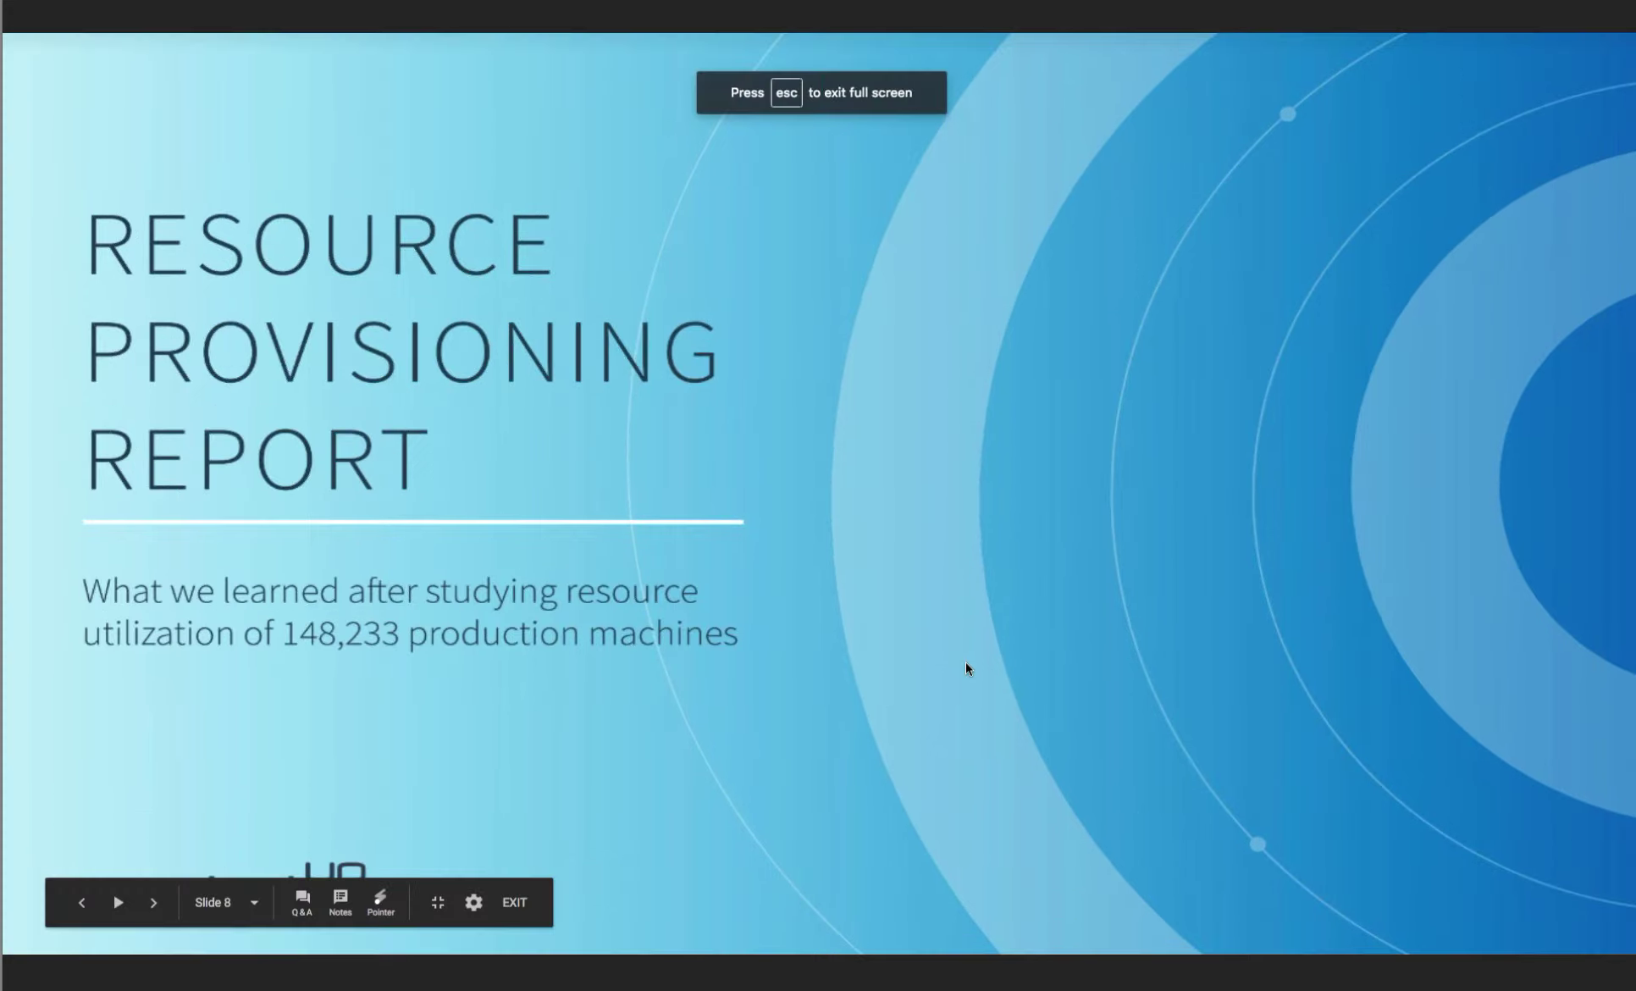
{"action": "key", "text": "Right"}
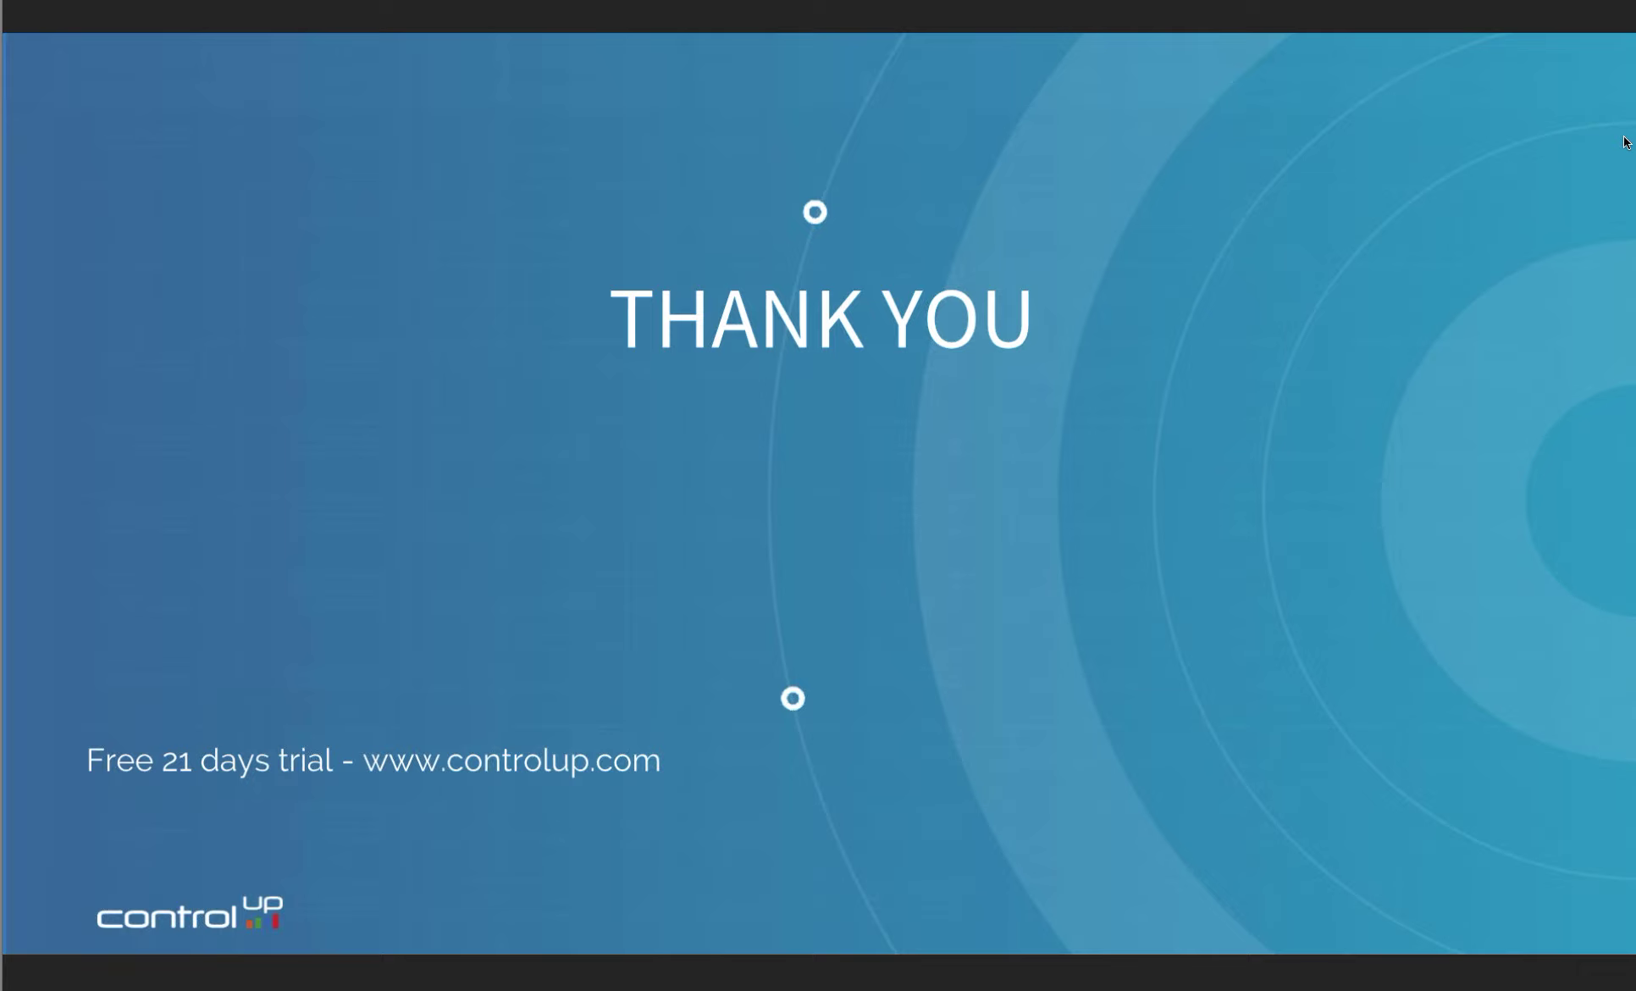
{"action": "key", "text": "Right"}
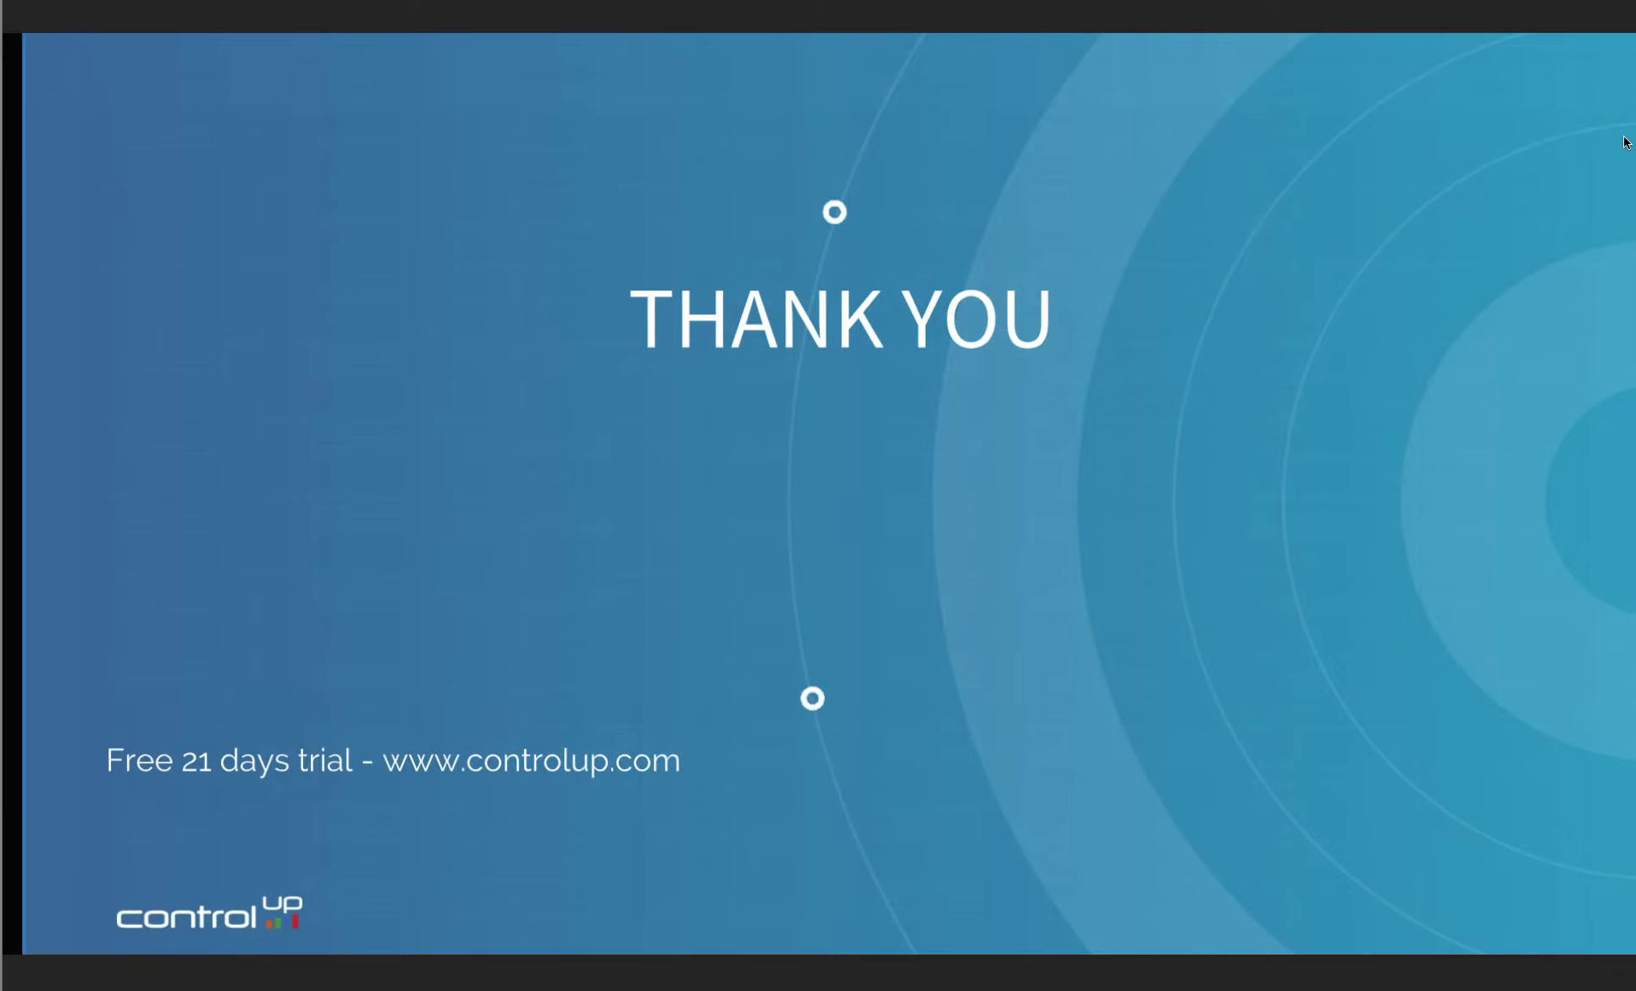